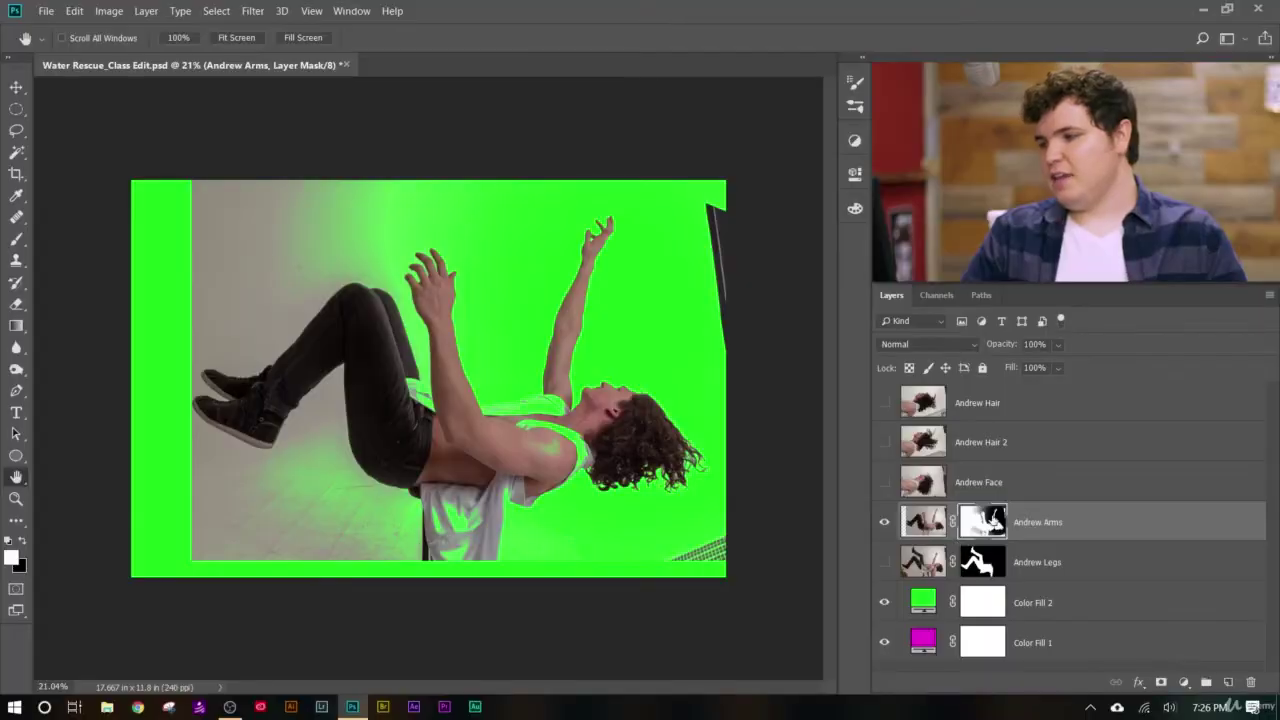
- Delete the existing layer mask from the Andrew Arms layer
right_click(994, 530)
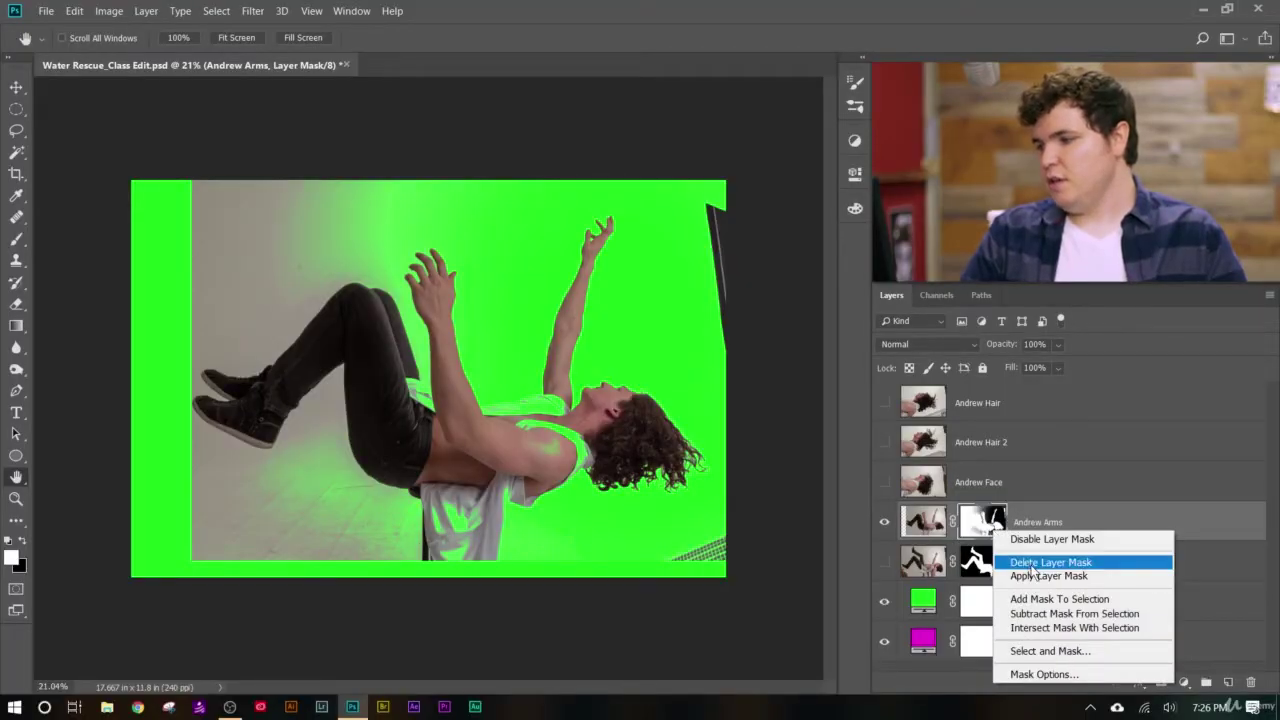
left_click(1003, 562)
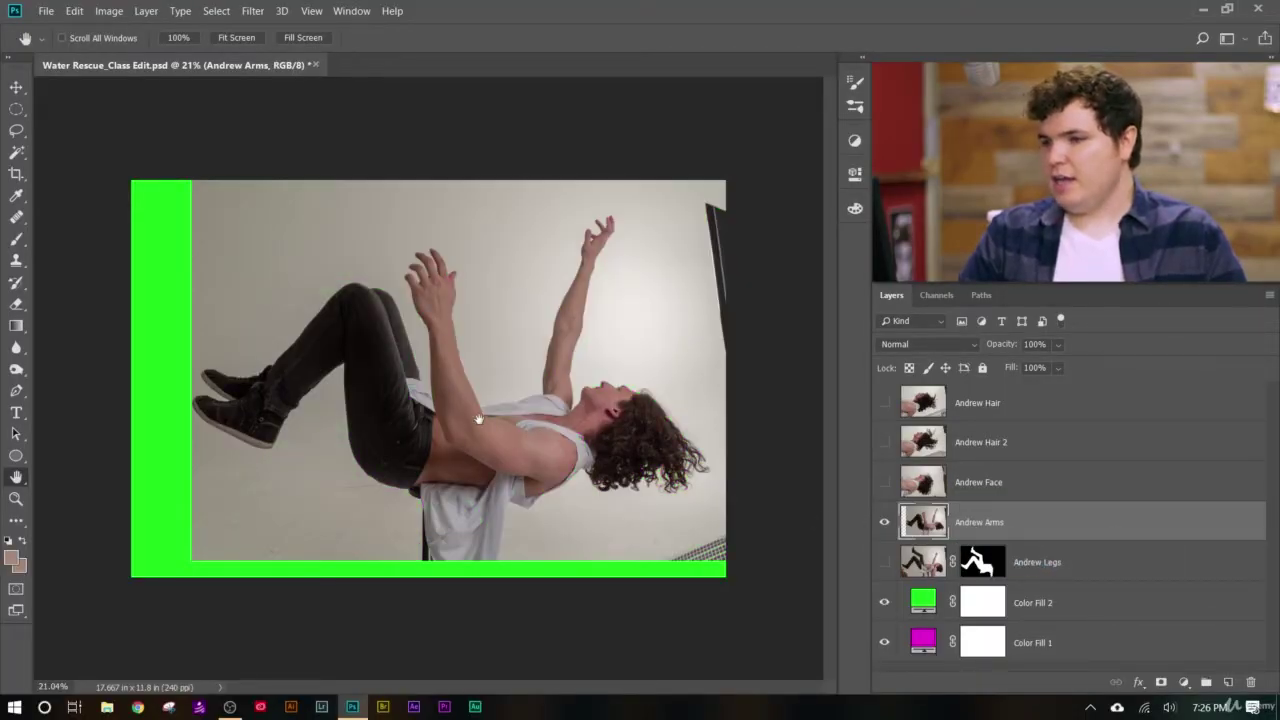
scroll(491, 365, "up", 2)
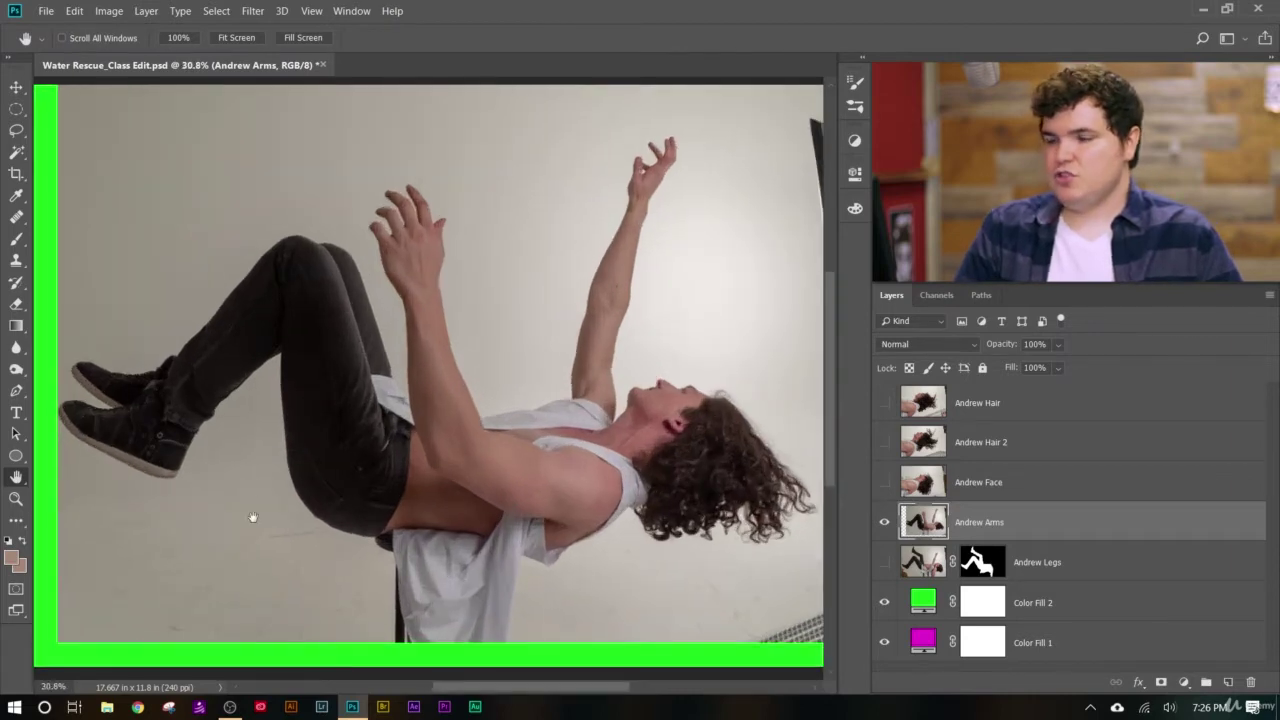
scroll(551, 354, "down", 1)
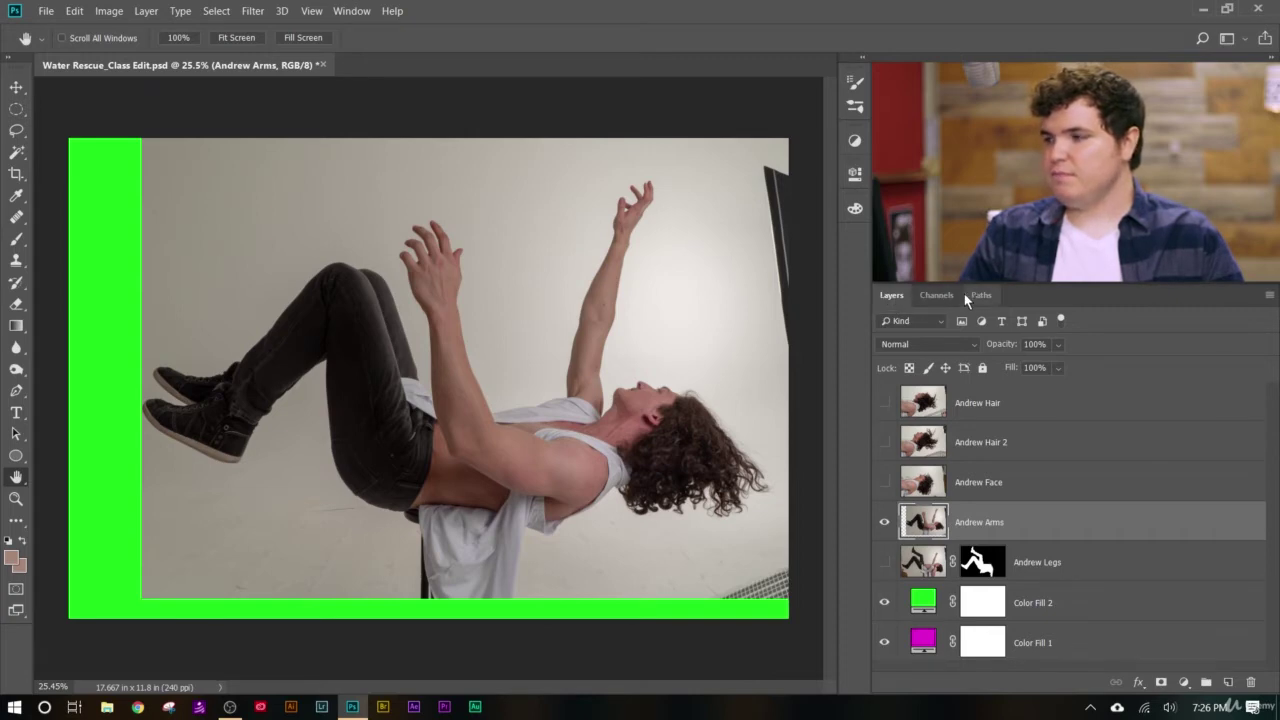
- Display the image's Red channel on its own and examine how the figure stands out from the background
left_click(935, 296)
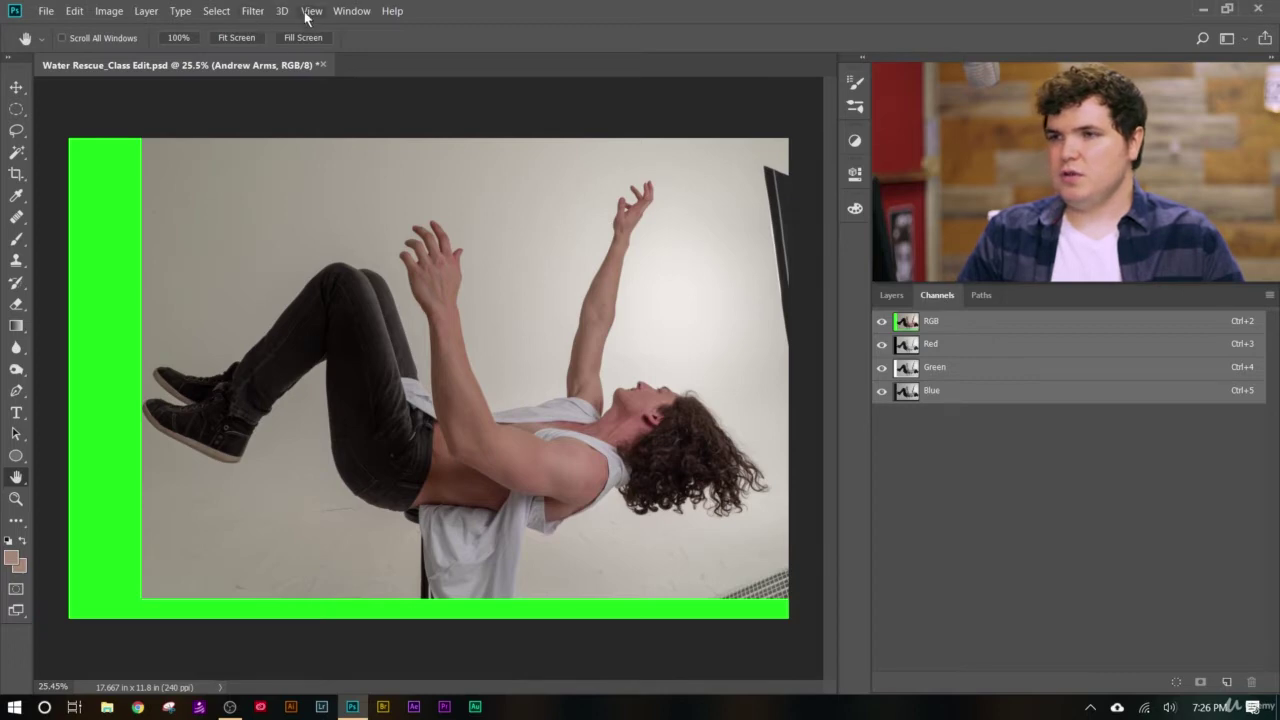
left_click(352, 11)
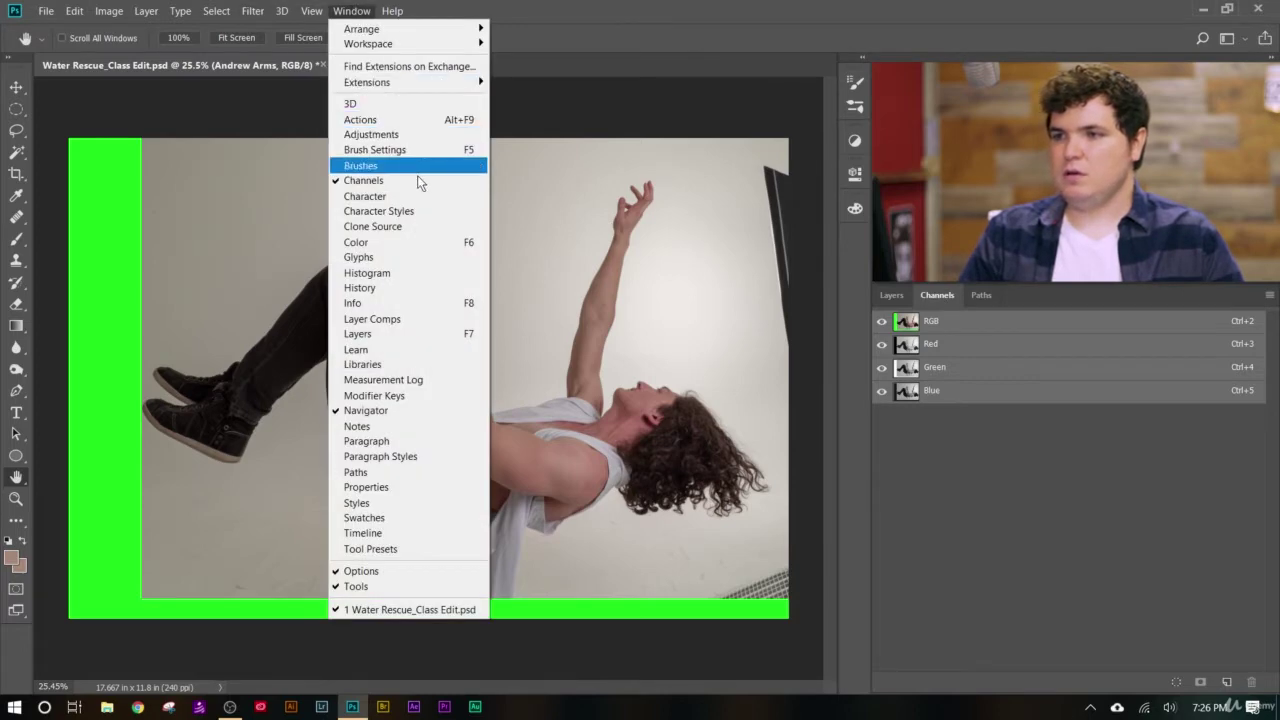
left_click(362, 11)
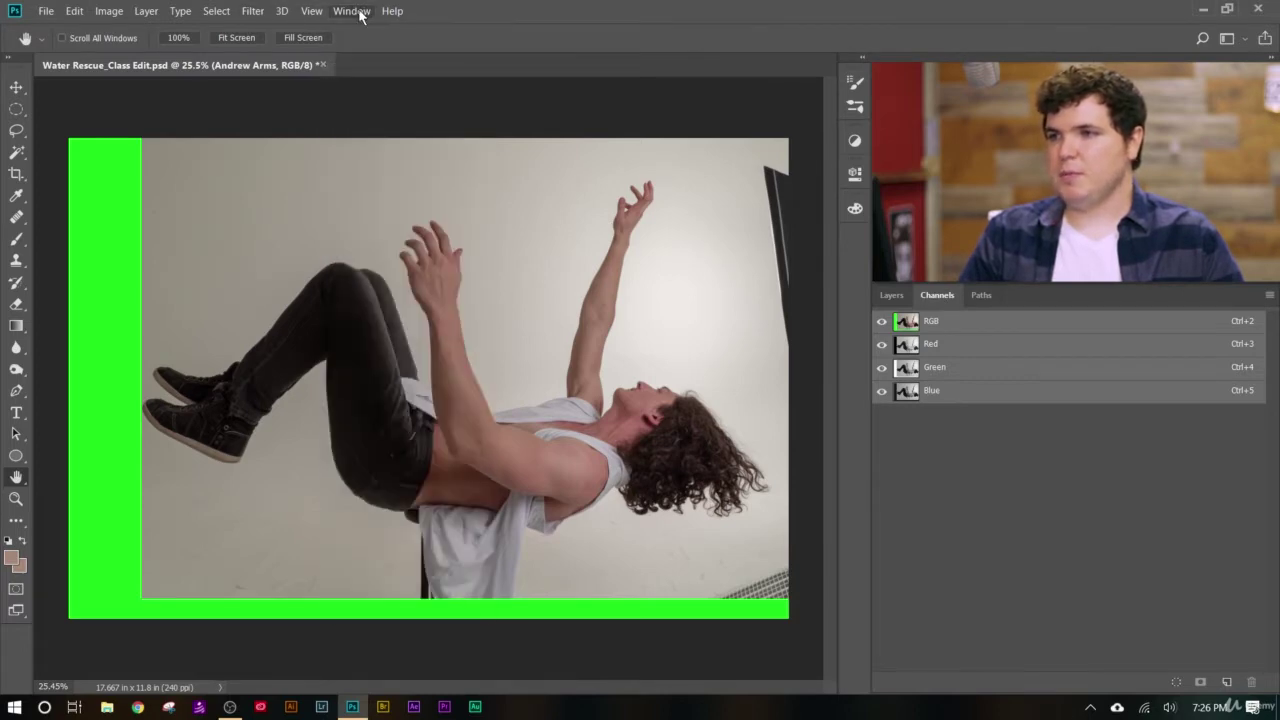
left_click(972, 344)
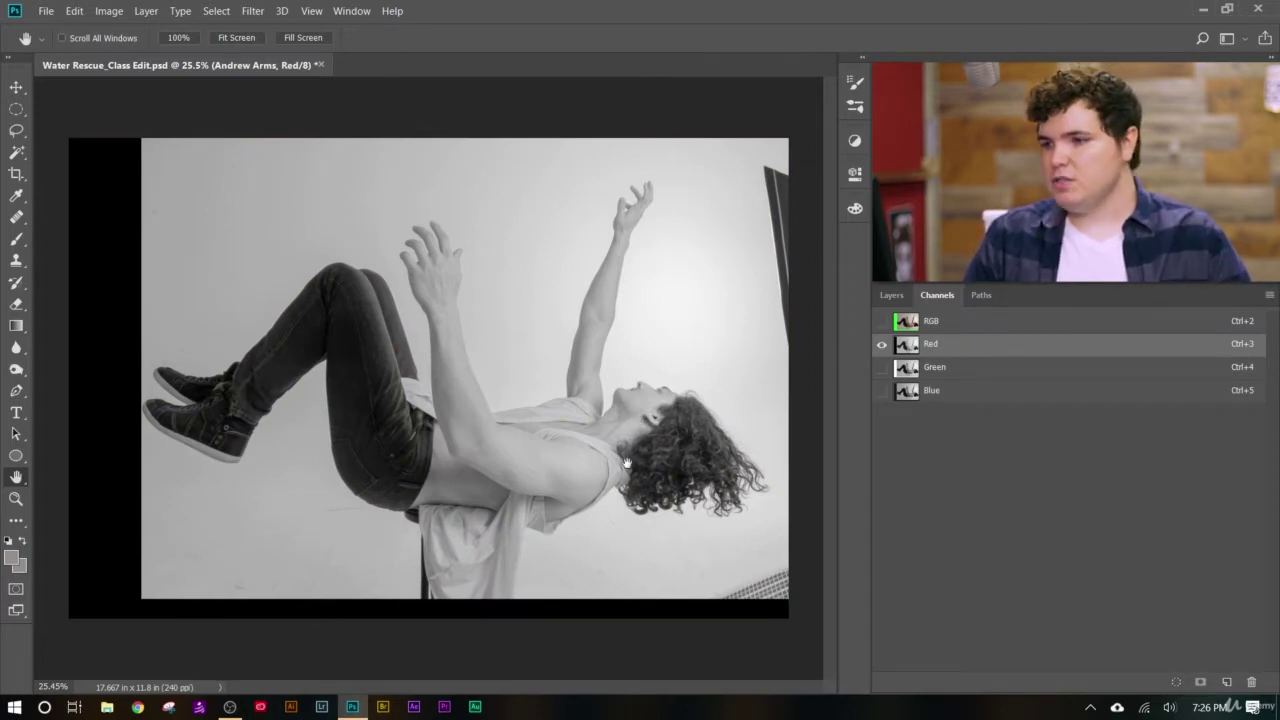
scroll(640, 420, "up", 5)
scroll(658, 442, "down", 5)
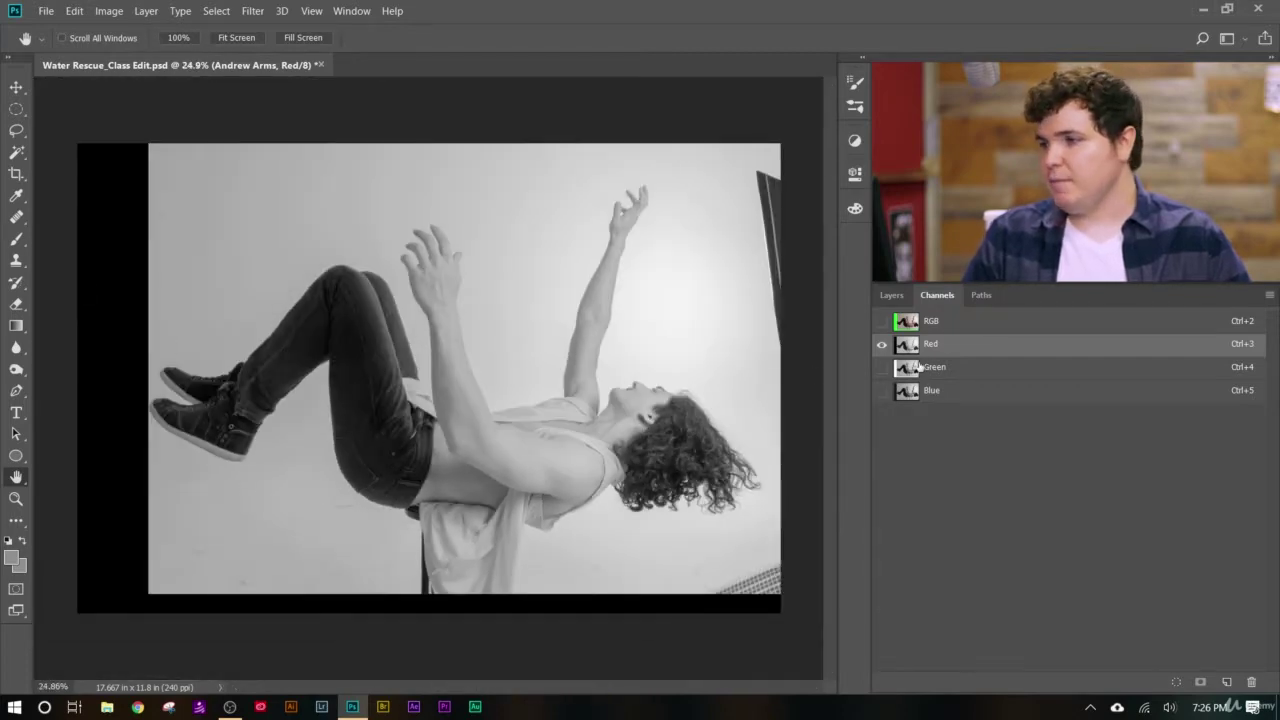
- Compare the Green and Blue channels individually and in combination, leaving only the Blue channel displayed
left_click(881, 368)
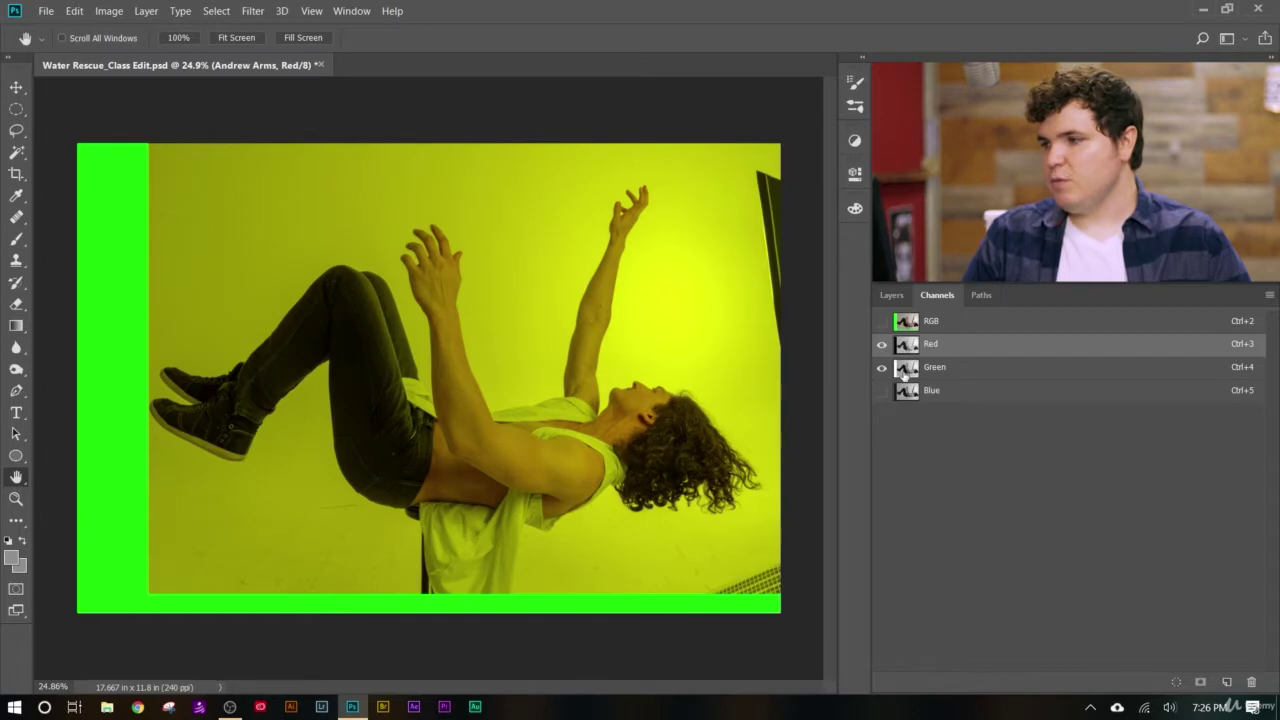
left_click(881, 344)
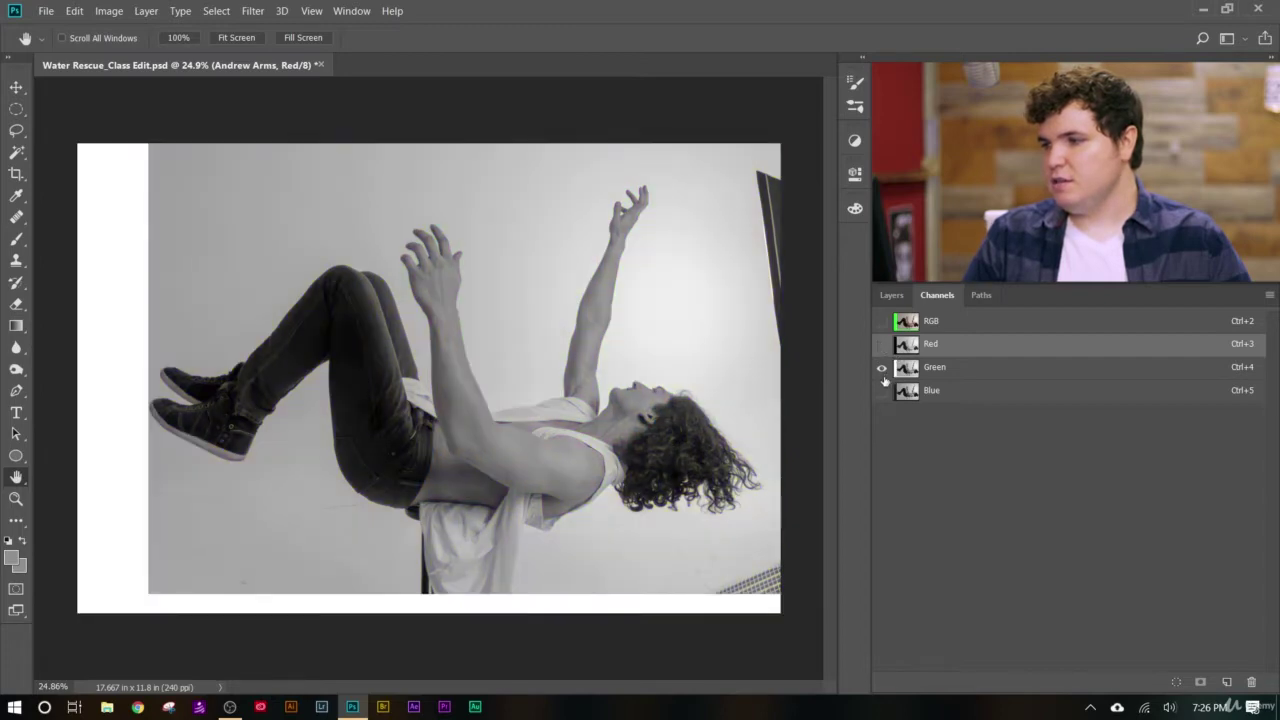
left_click(881, 391)
left_click(881, 368)
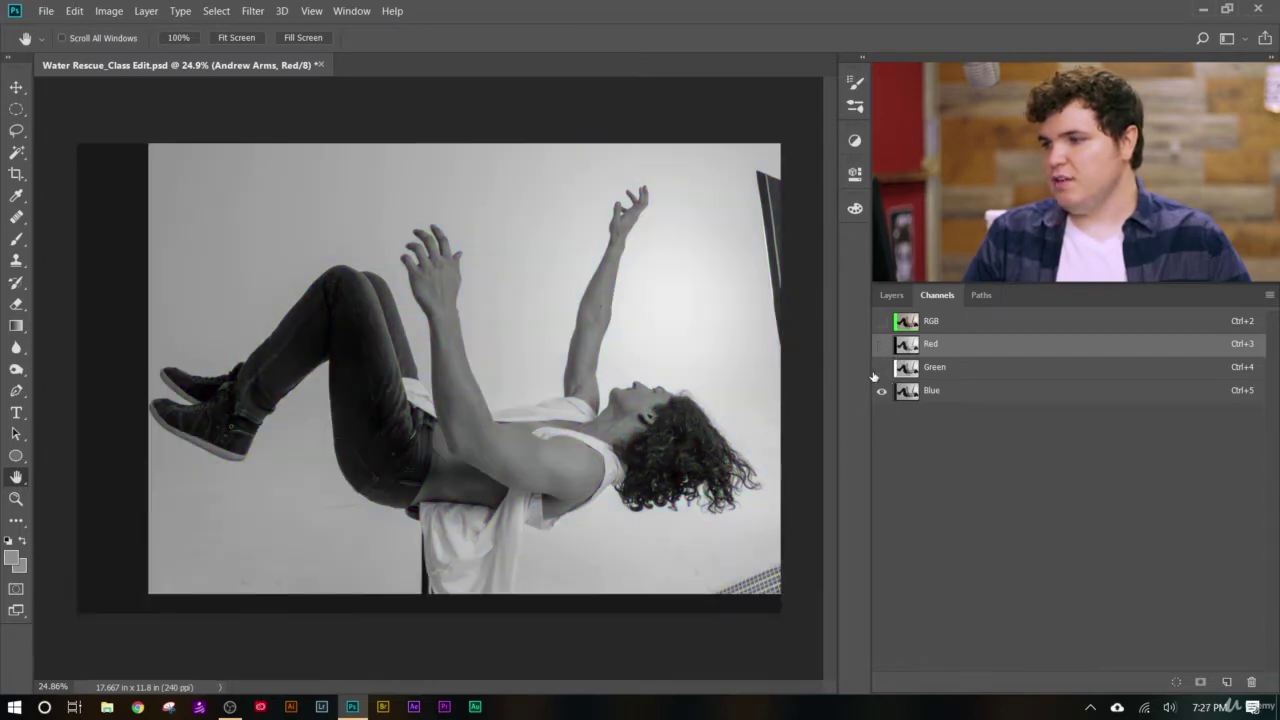
left_click(882, 368)
left_click(882, 368)
left_click(881, 344)
left_click(881, 344)
left_click(882, 368)
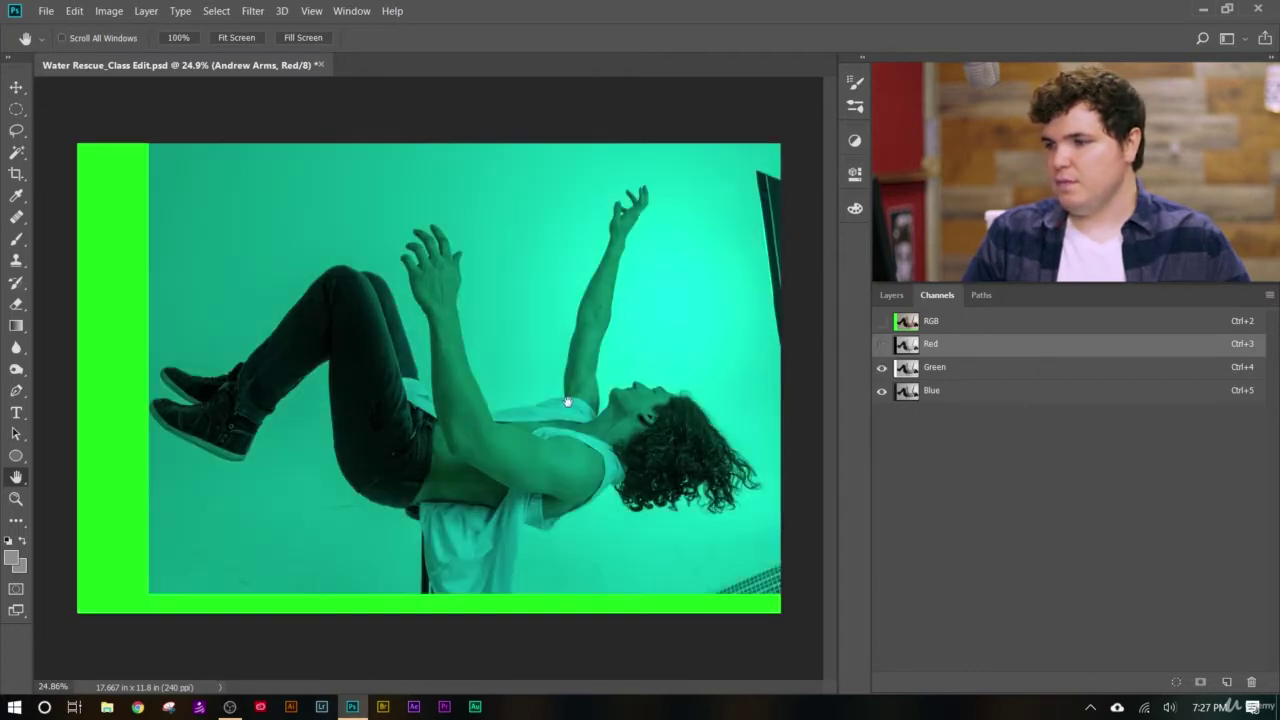
left_click(881, 368)
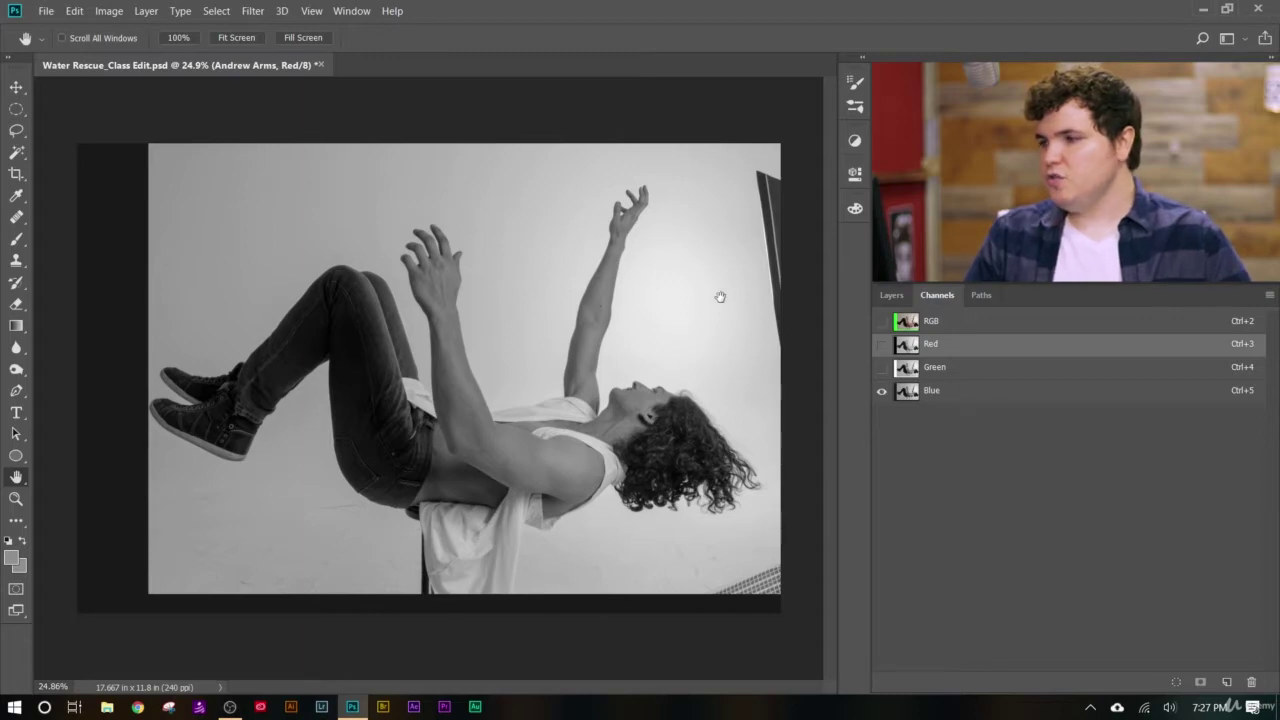
- Examine the raised arm up close in the Blue, Green and Red channels to compare its contrast against the background
scroll(687, 296, "up", 3)
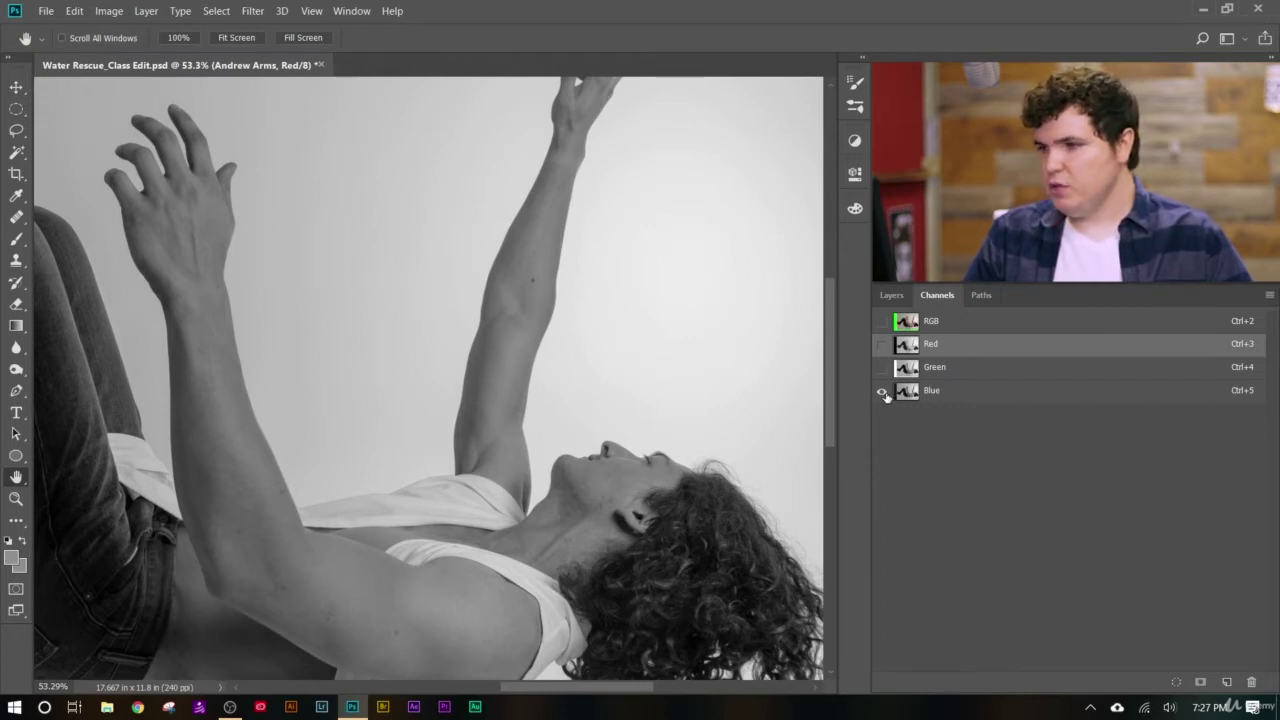
scroll(629, 161, "up", 2)
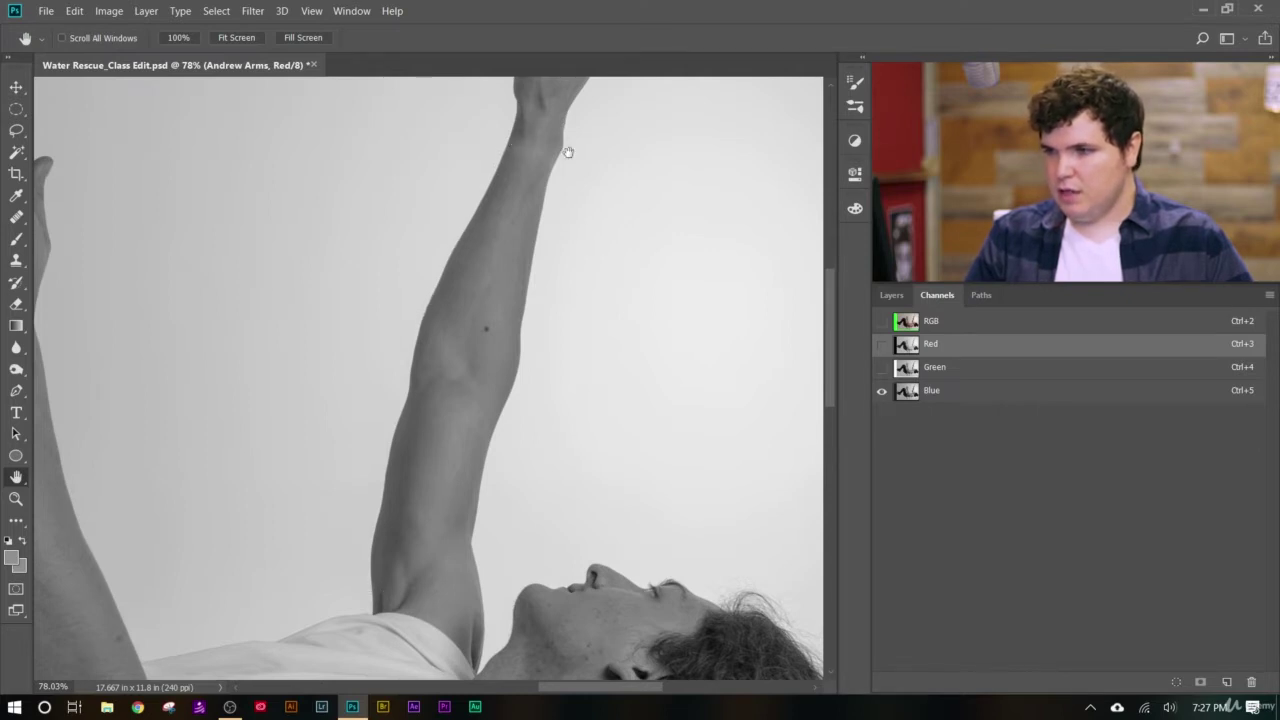
left_click(881, 390)
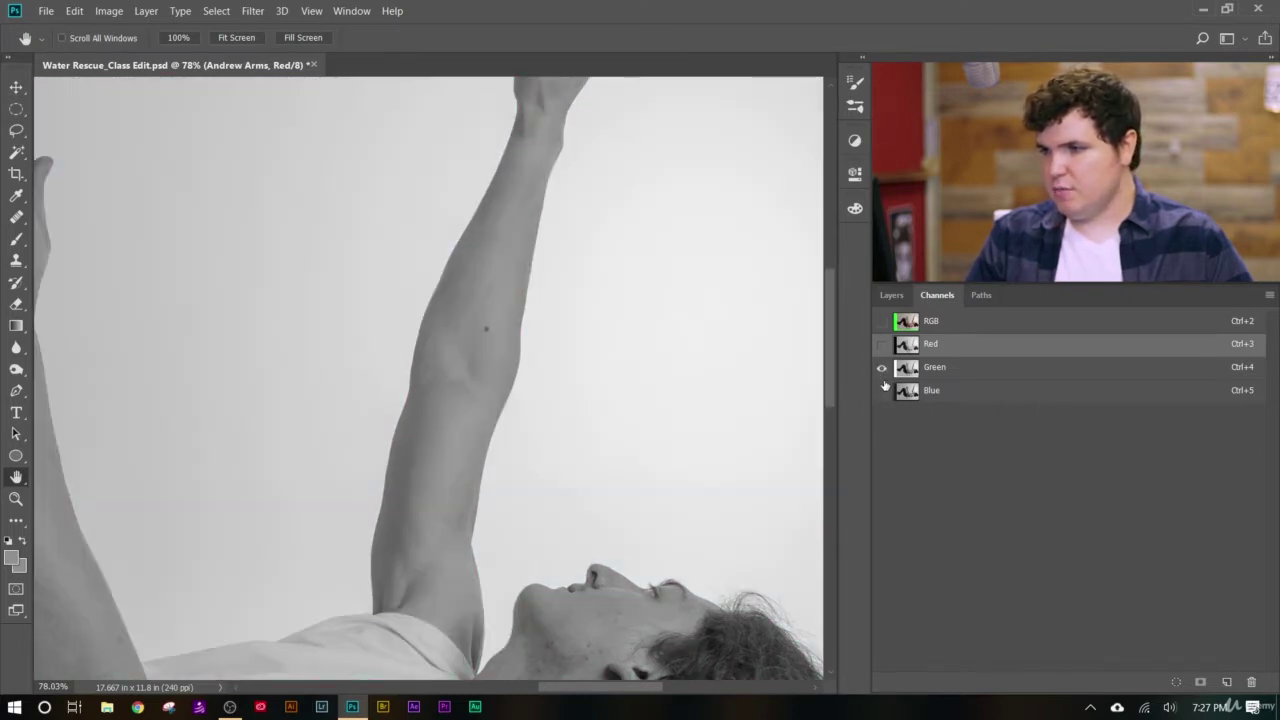
left_click(882, 344)
left_click(881, 367)
left_click(881, 367)
left_click(882, 344)
left_click(881, 390)
left_click(881, 367)
- Load the Blue channel as a selection and make the full RGB composite visible again
scroll(662, 357, "down", 3)
left_click(940, 391)
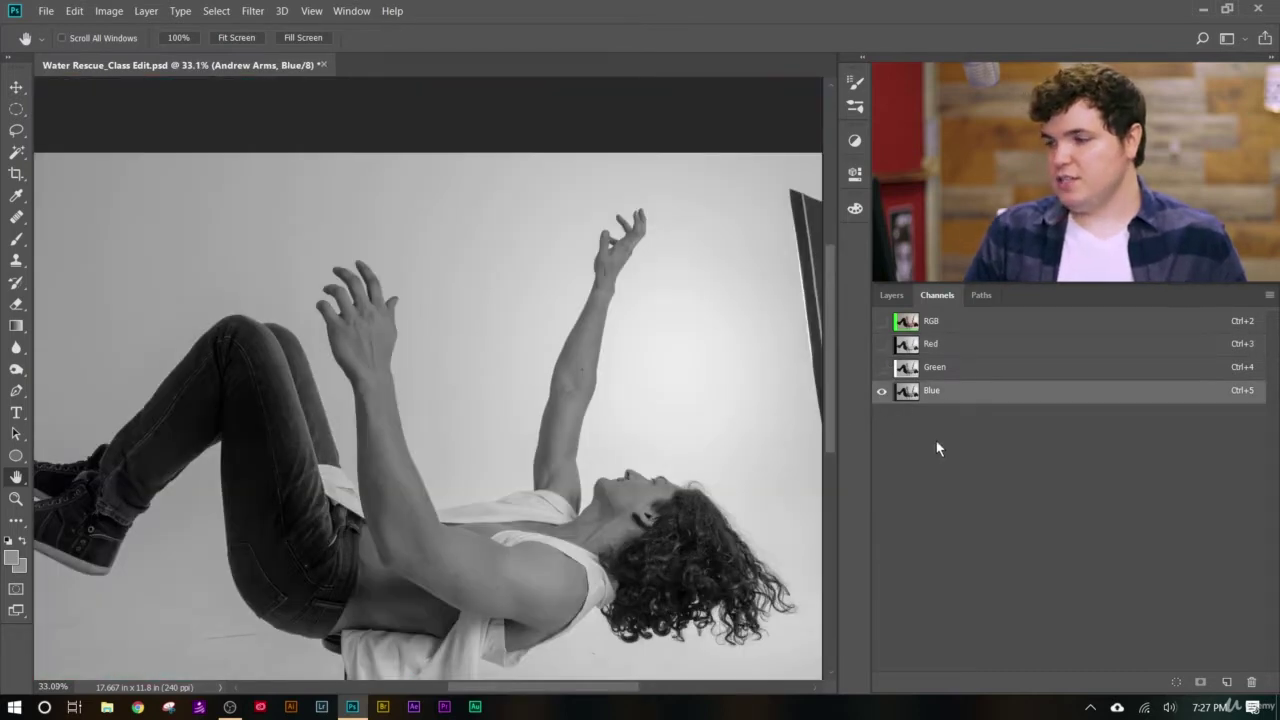
left_click(907, 392, "ctrl")
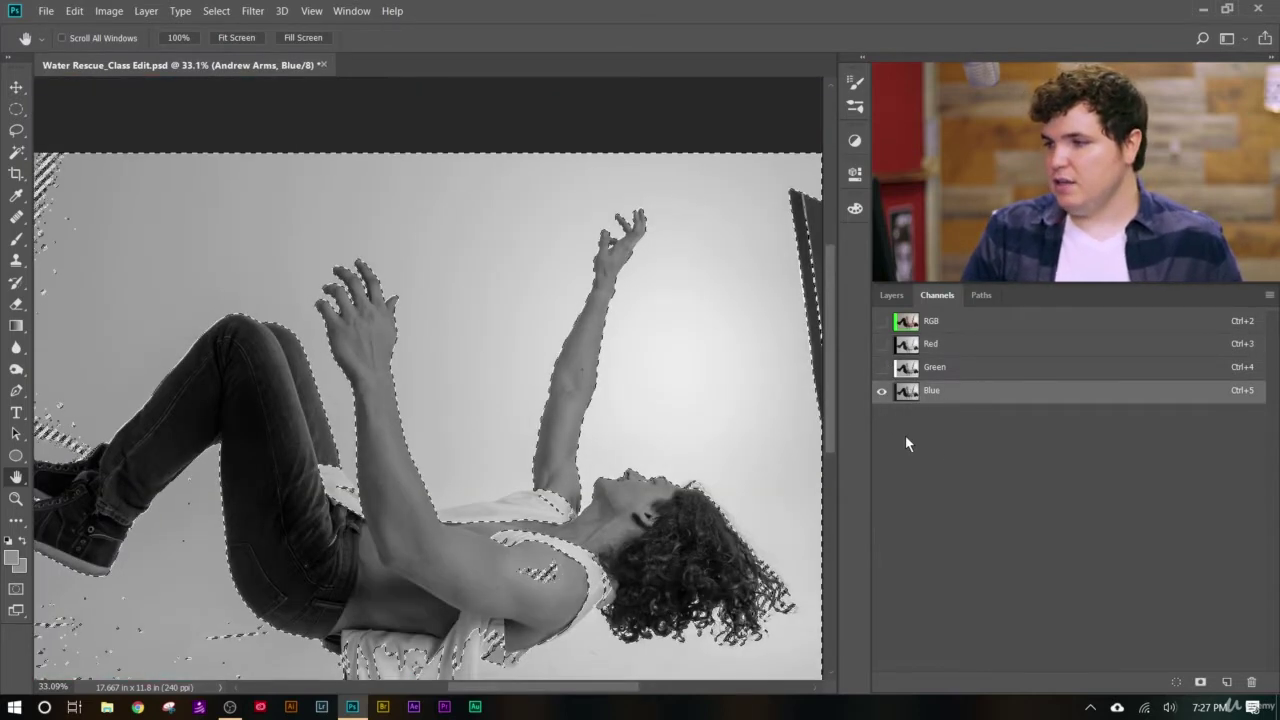
left_click(881, 322)
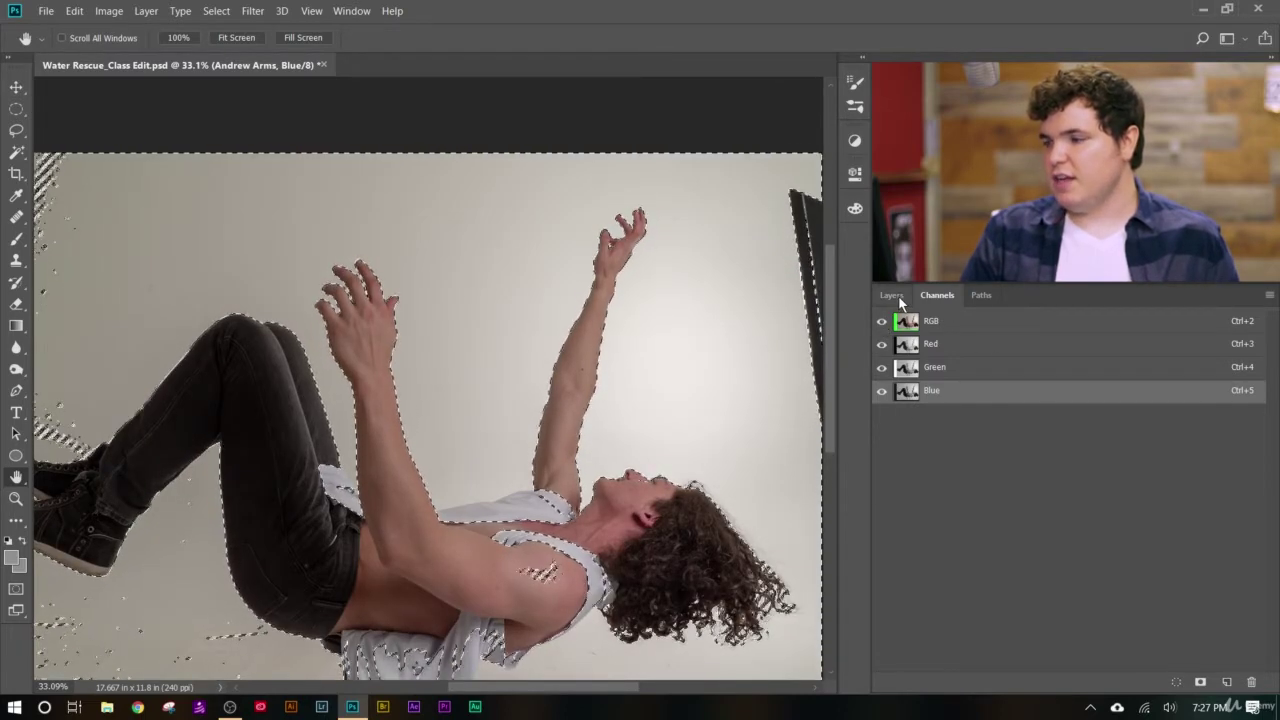
- Add a layer mask to the Andrew Arms layer from the selection and display the mask itself in greyscale
left_click(893, 295)
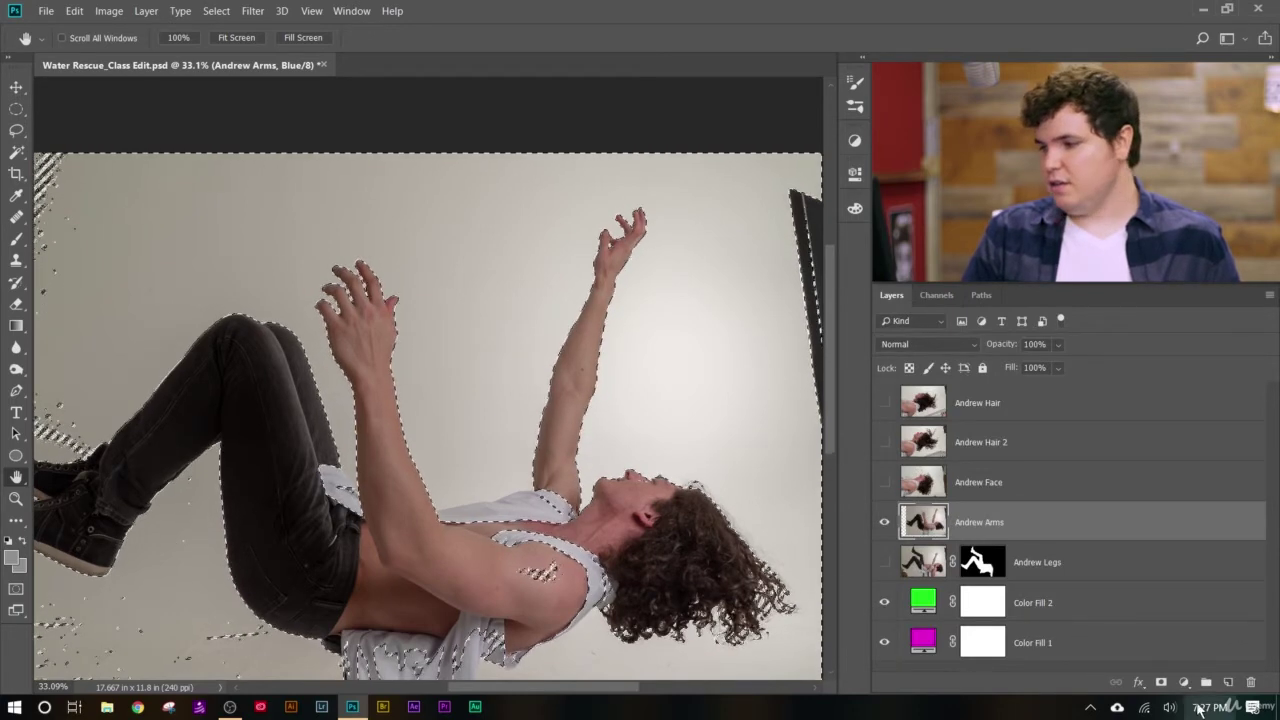
left_click(1161, 682)
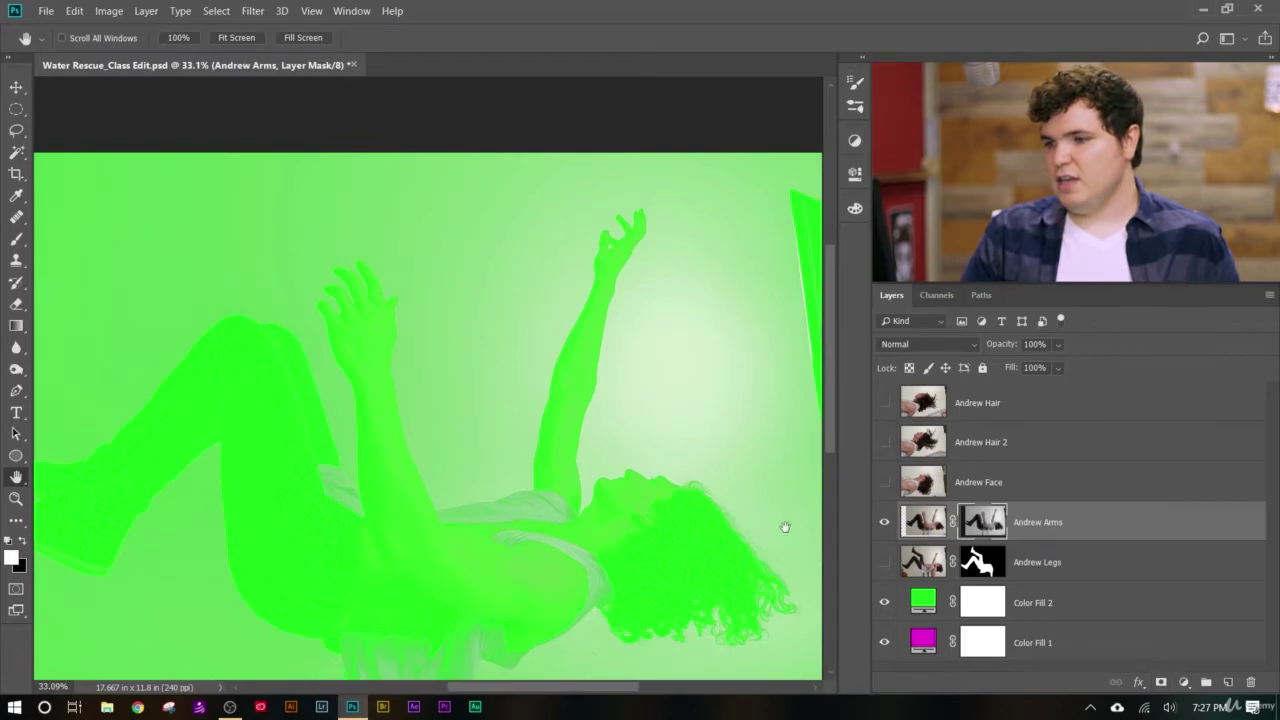
scroll(508, 421, "down", 3)
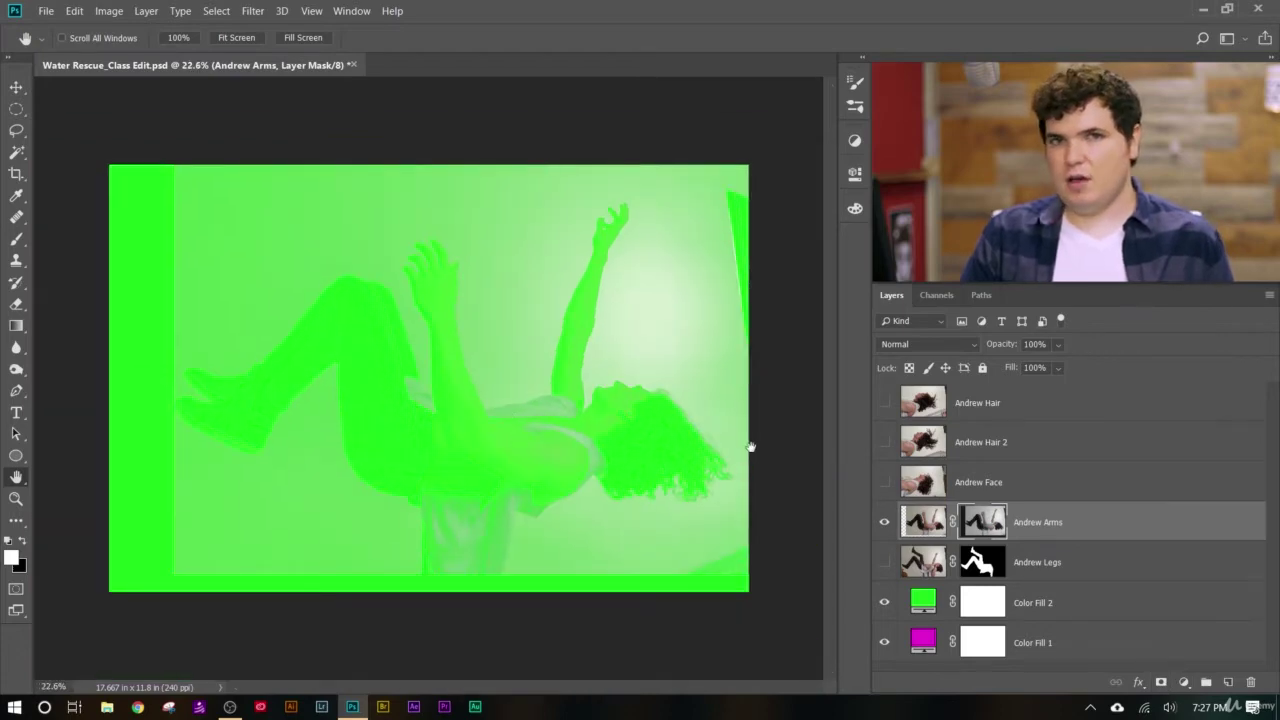
scroll(760, 455, "up", 5)
scroll(778, 462, "up", 2)
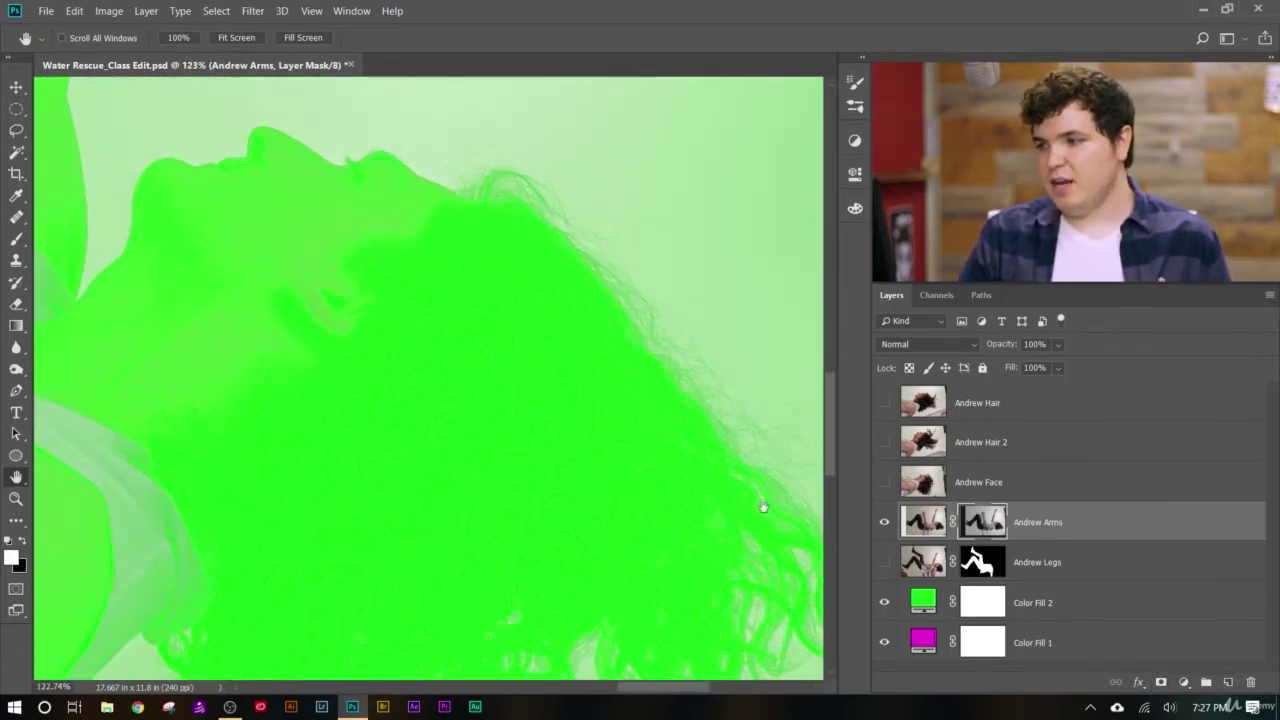
left_click(994, 524, "alt")
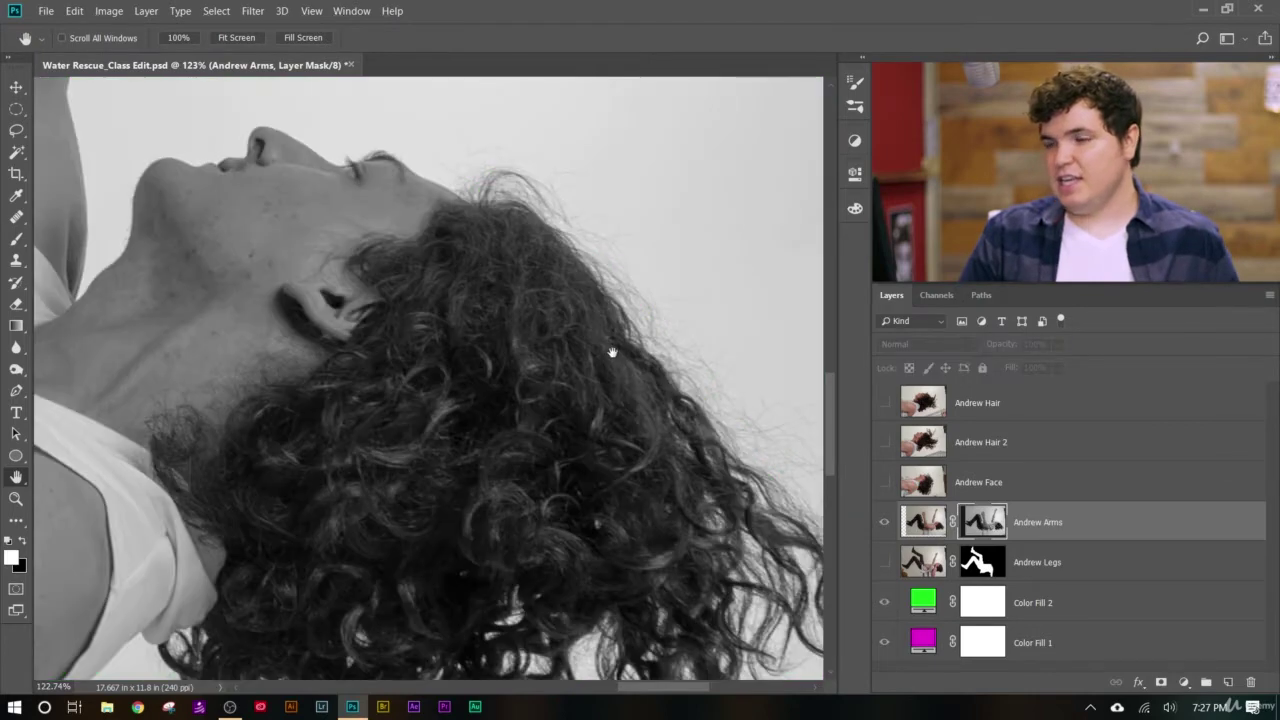
scroll(612, 352, "down", 7)
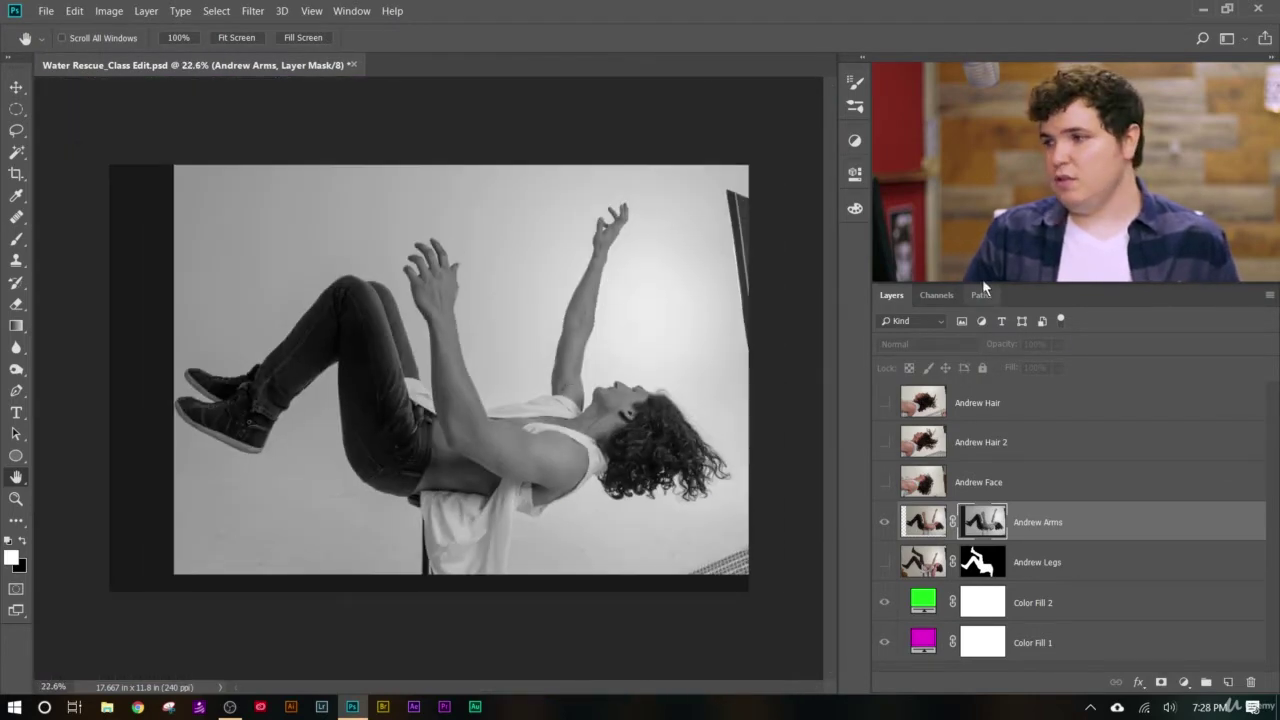
- Display the Blue channel alone and examine its tones and edges around the arms and hair
left_click(937, 296)
left_click(953, 392)
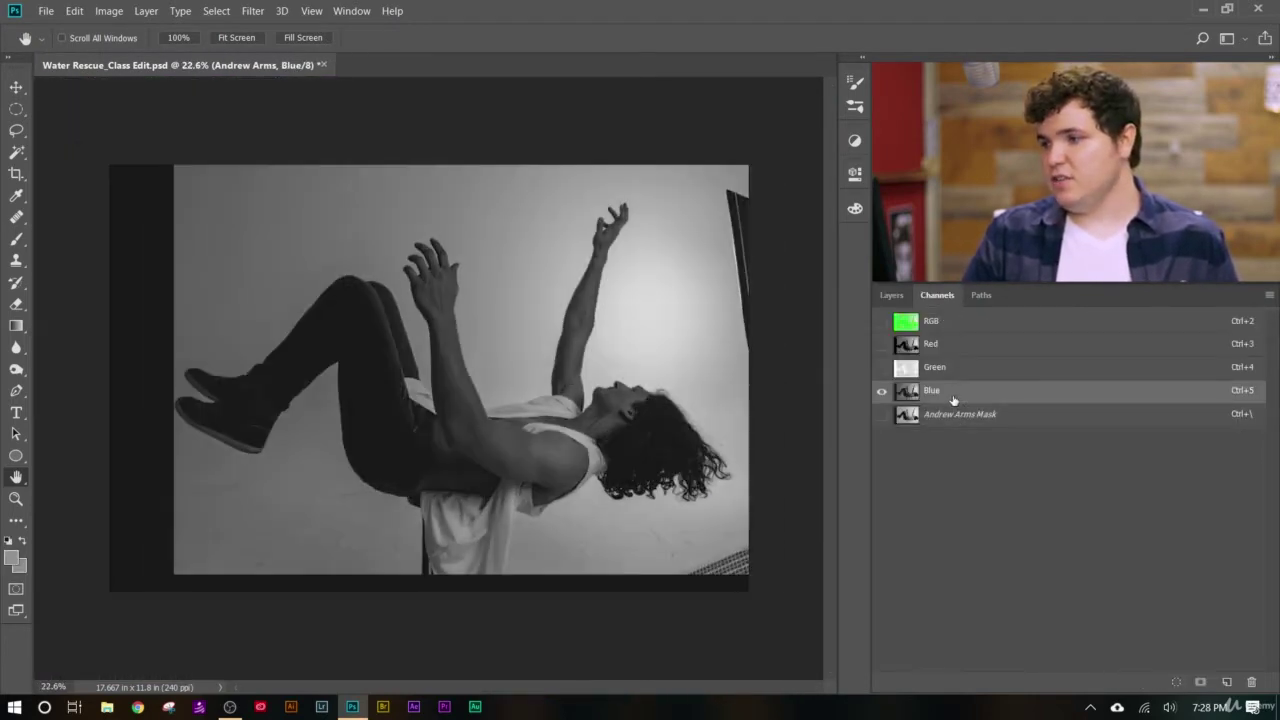
scroll(539, 404, "up", 4)
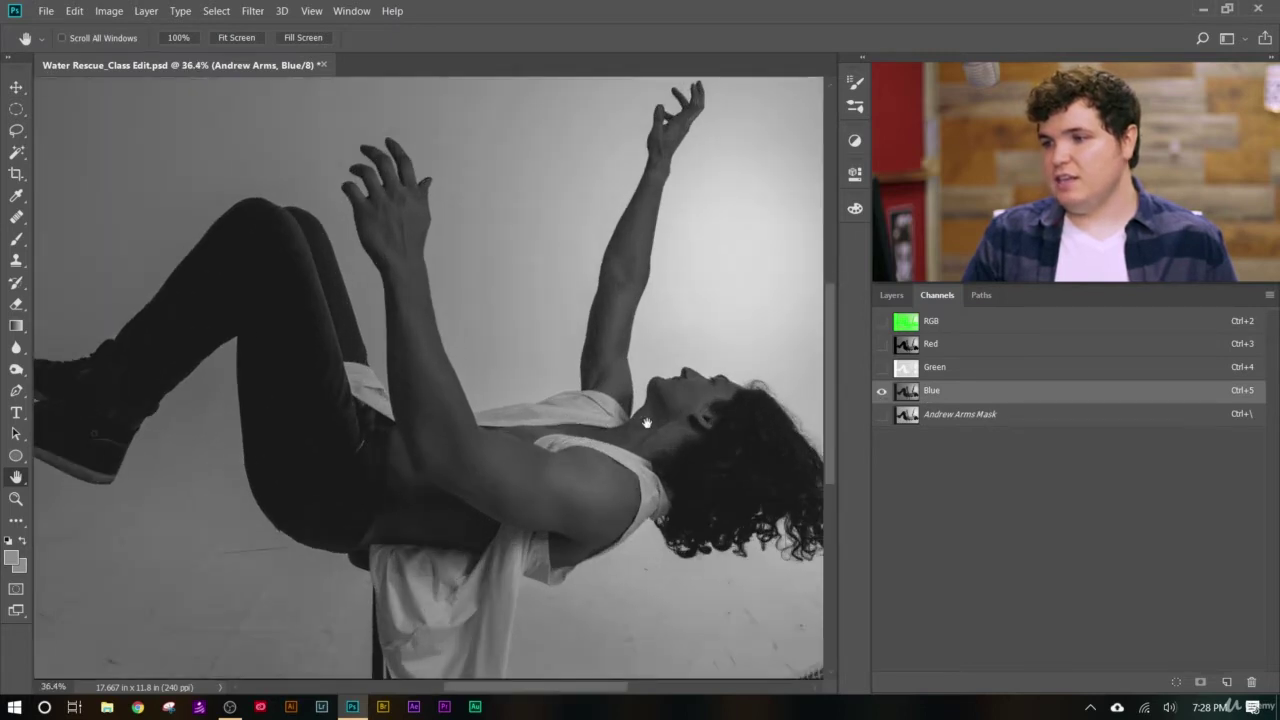
scroll(727, 412, "down", 2)
scroll(714, 314, "up", 8)
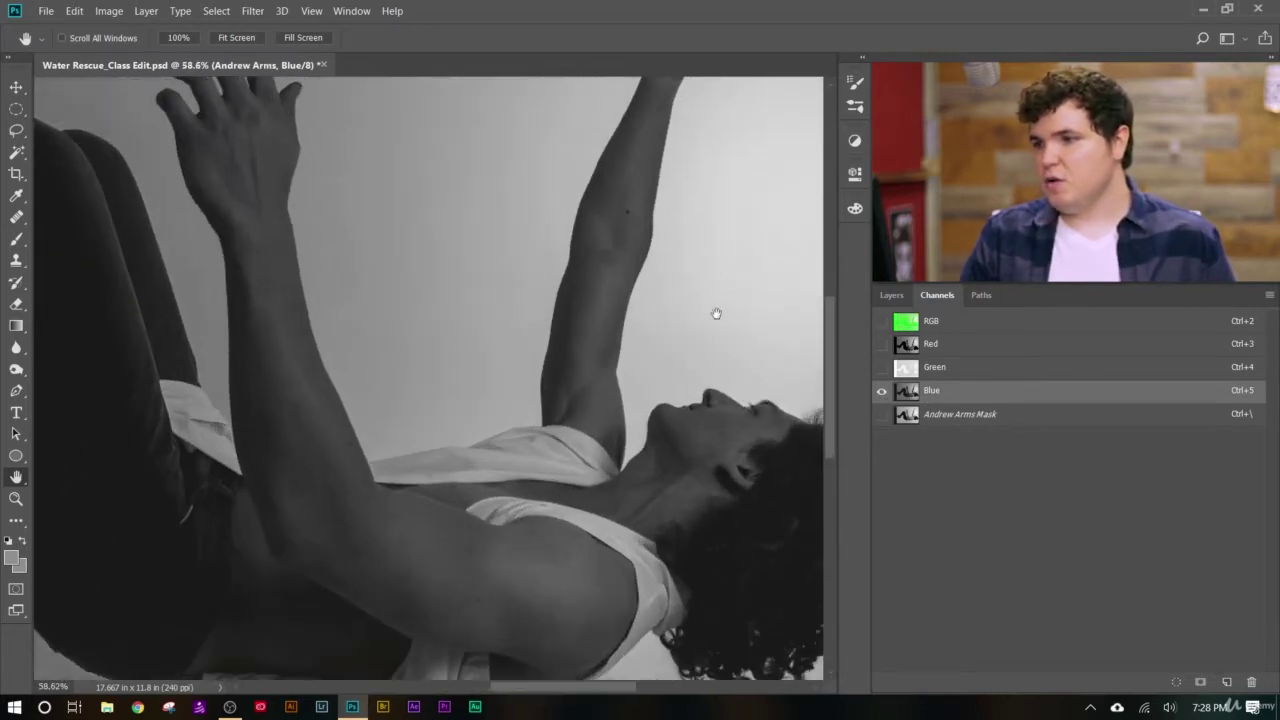
scroll(549, 380, "up", 2)
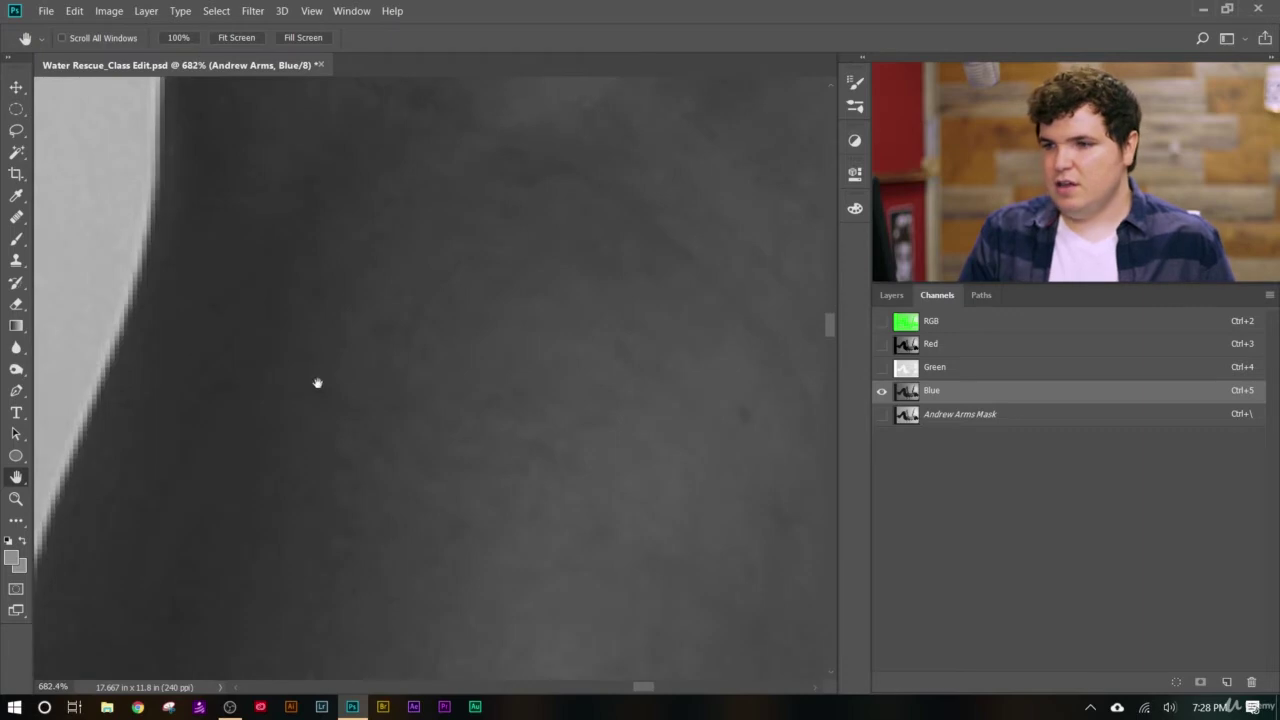
scroll(277, 380, "down", 4)
scroll(343, 432, "down", 6)
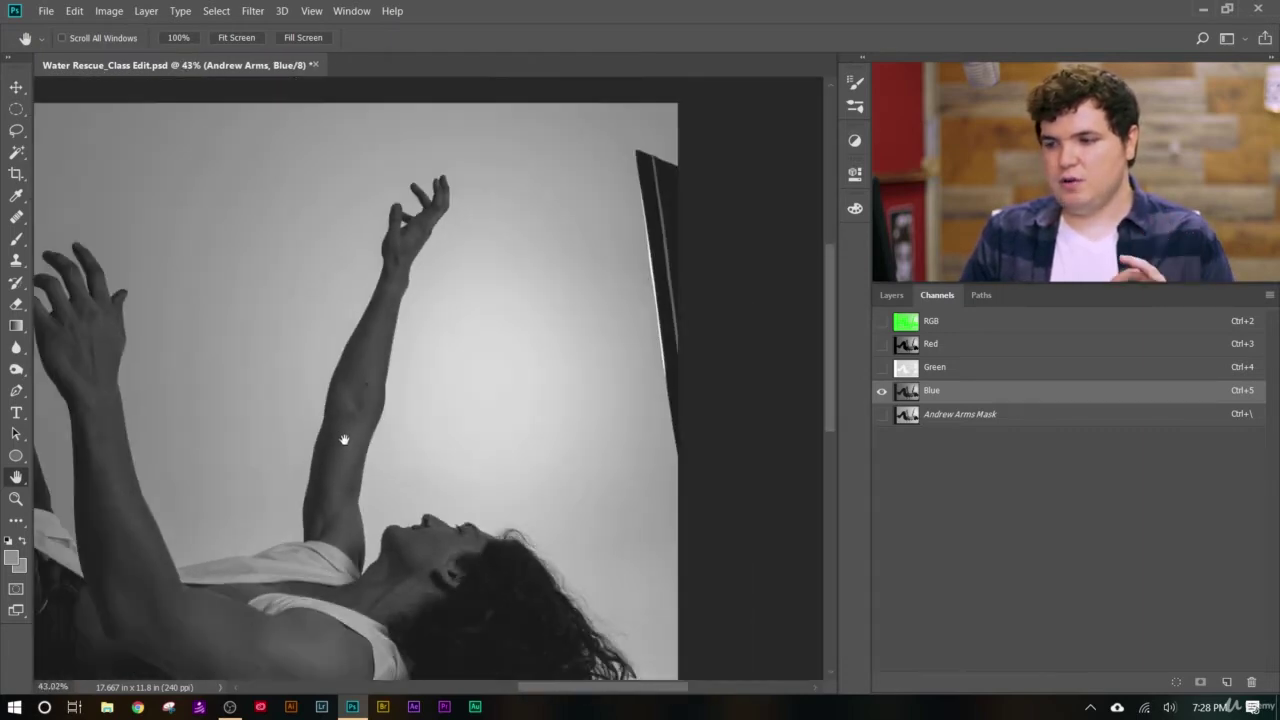
scroll(500, 581, "down", 1)
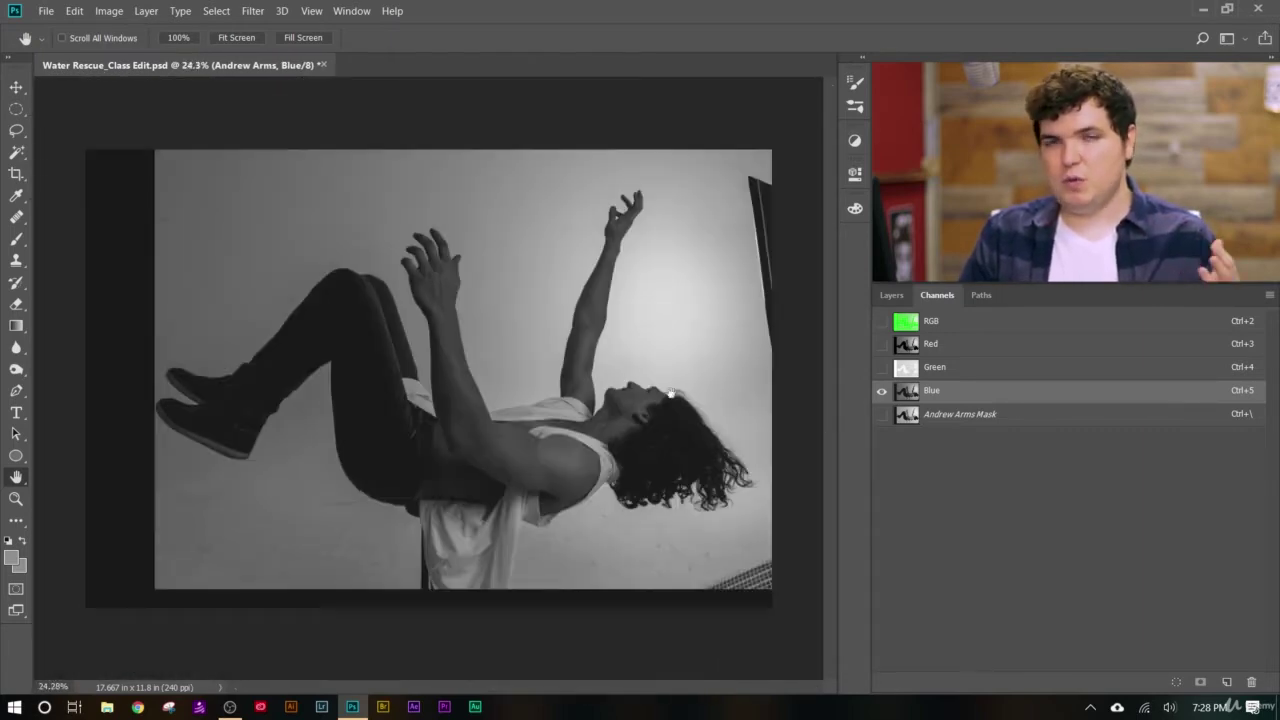
scroll(690, 408, "up", 1)
scroll(694, 407, "down", 2)
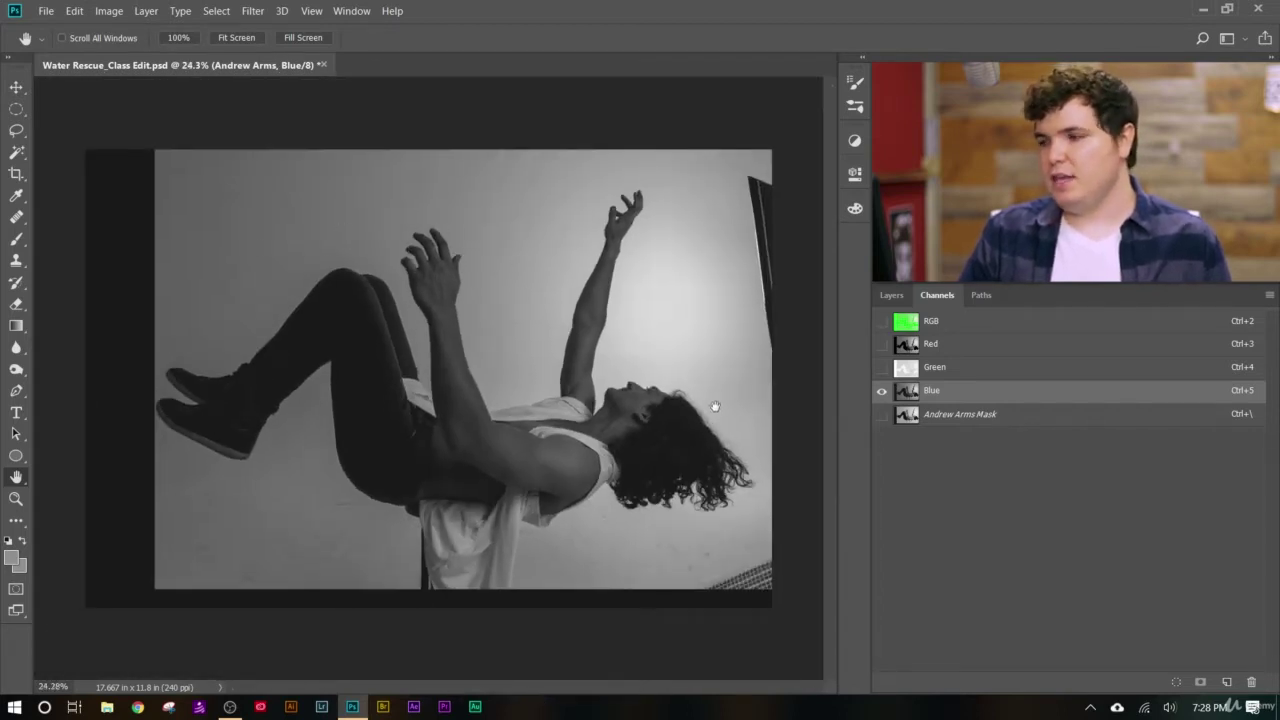
- Restore the RGB composite view and target the Andrew Arms layer's mask for editing
left_click(951, 323)
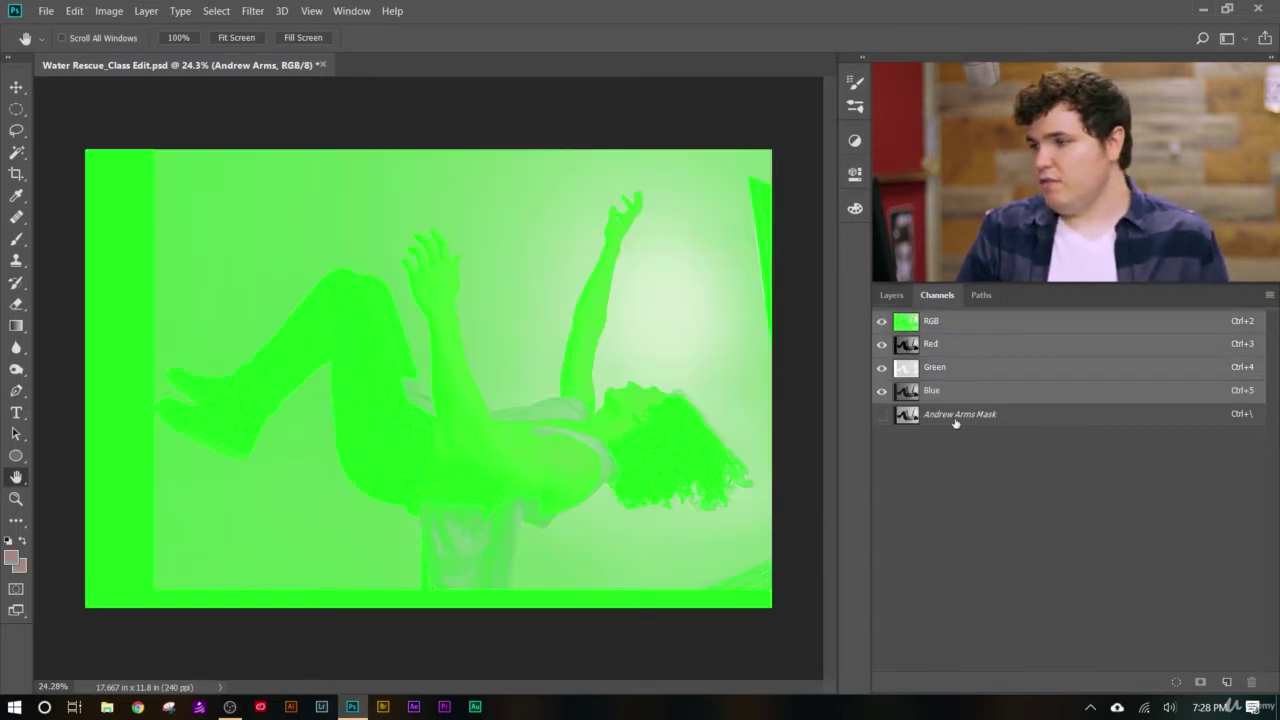
left_click(955, 419)
left_click(891, 296)
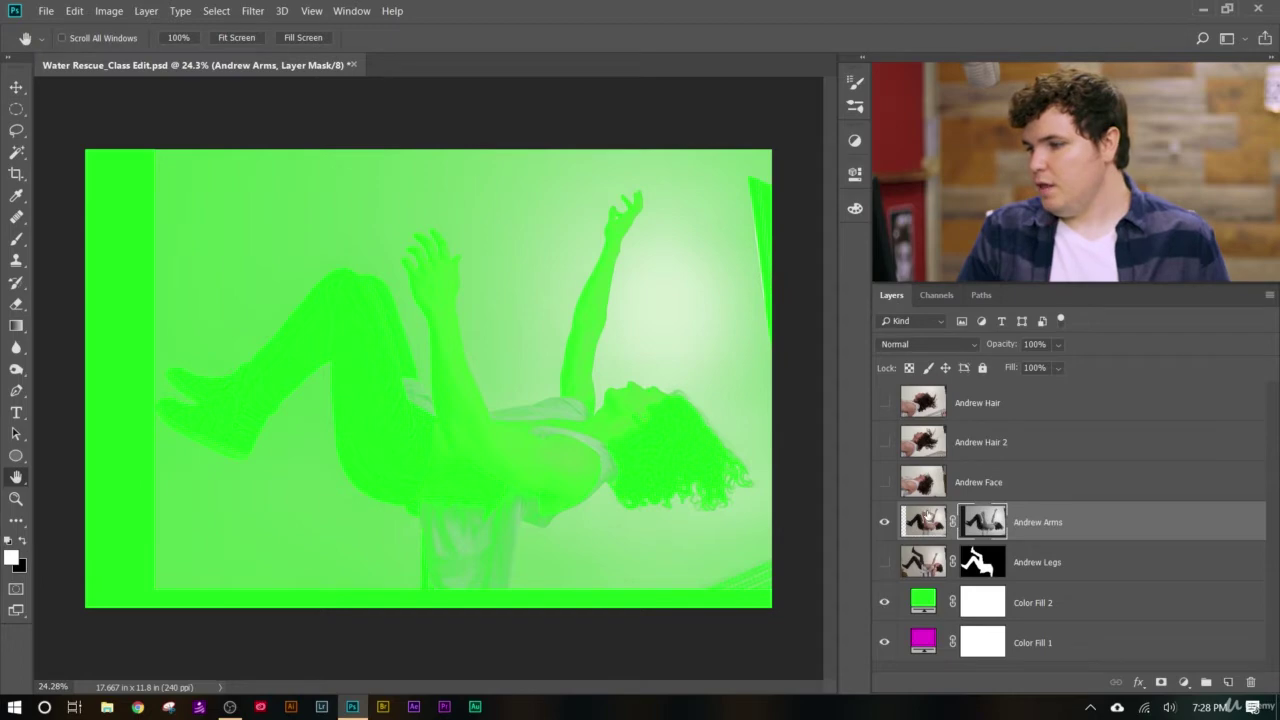
- Leave the mask, hide both Color Fill layers, and show only the Andrew Arms layer over transparency
left_click(925, 519)
left_click(883, 522)
left_click(882, 602)
left_click(884, 642)
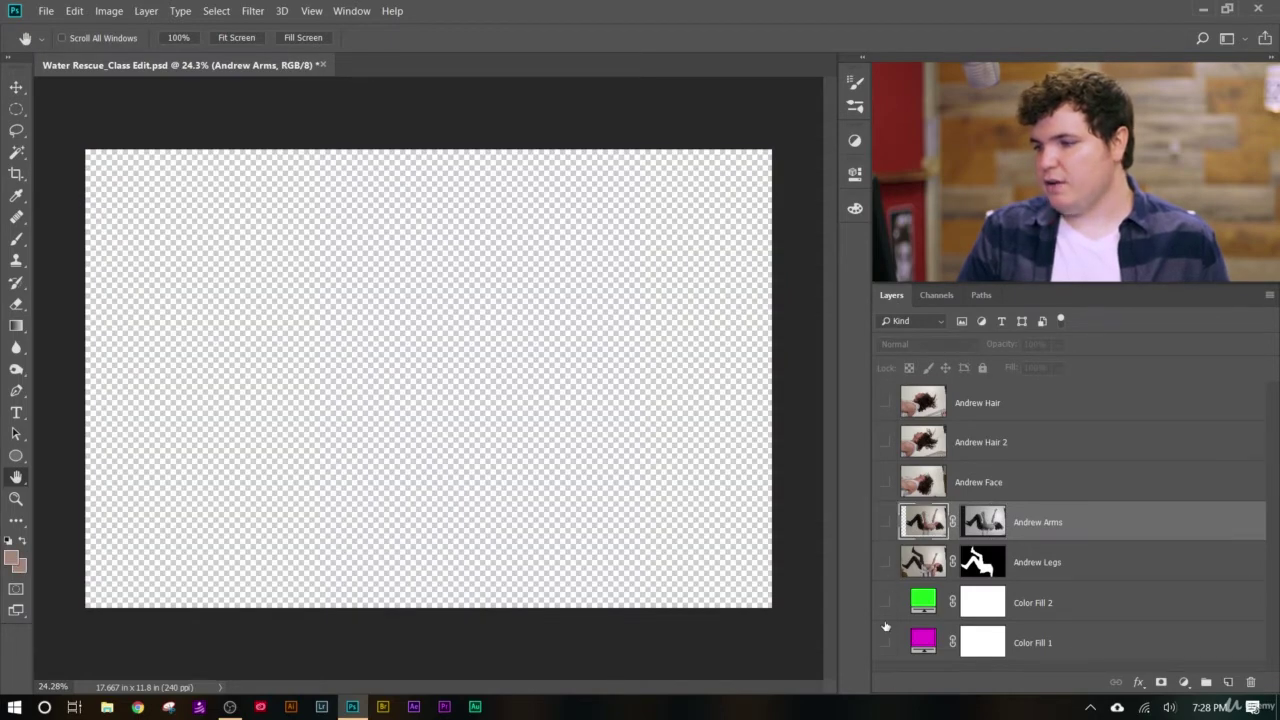
left_click(884, 523)
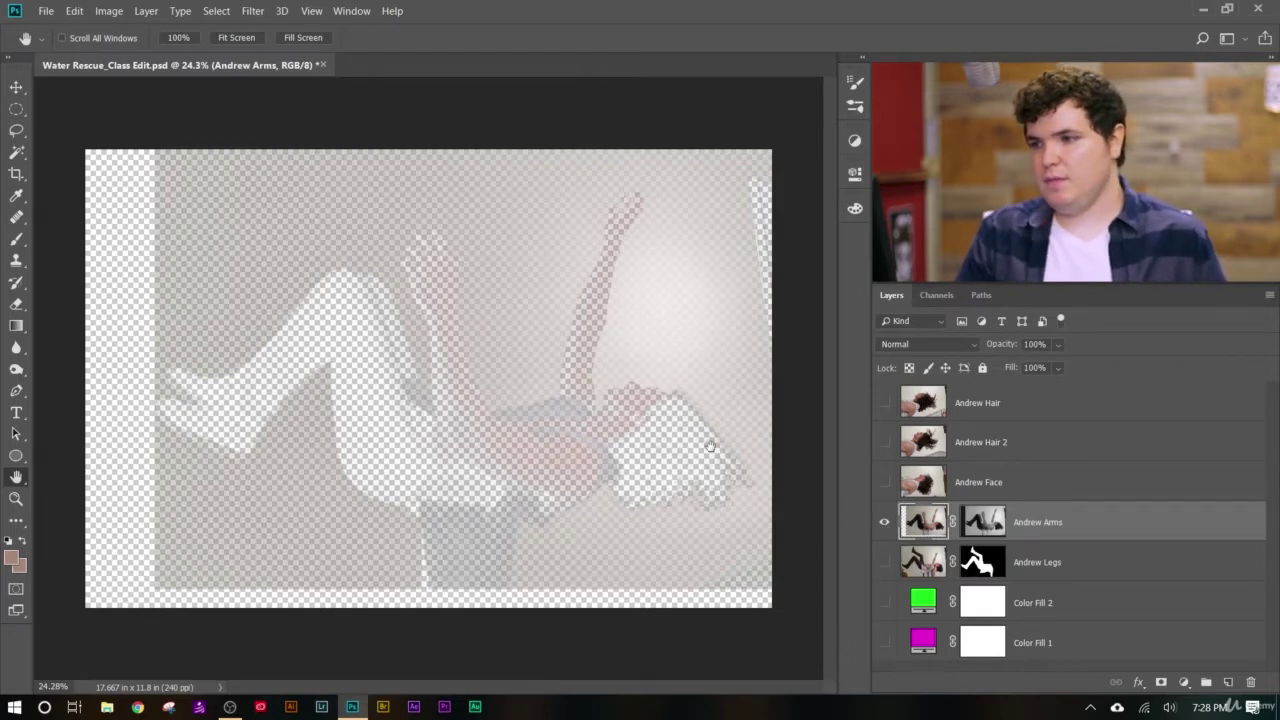
scroll(735, 385, "up", 2)
scroll(734, 395, "up", 2)
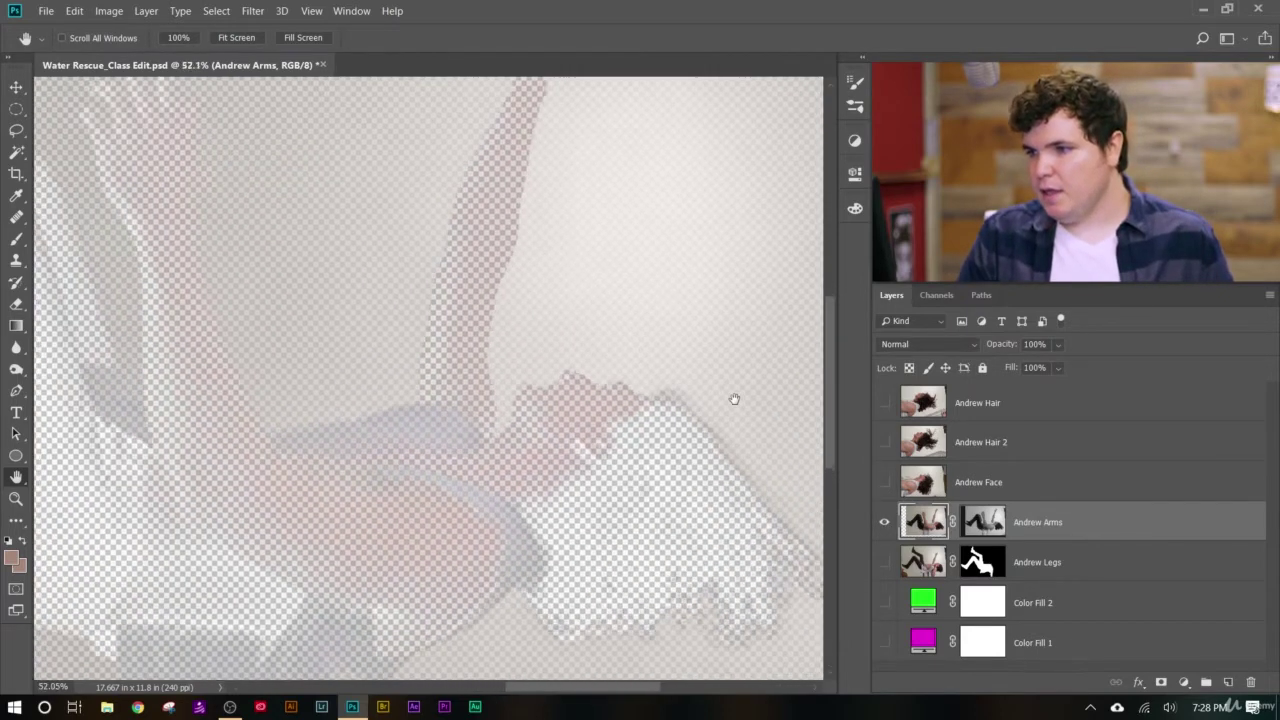
- Display the Andrew Arms layer mask alone in greyscale, with the whole figure in view
left_click(991, 524, "alt")
scroll(725, 428, "down", 2)
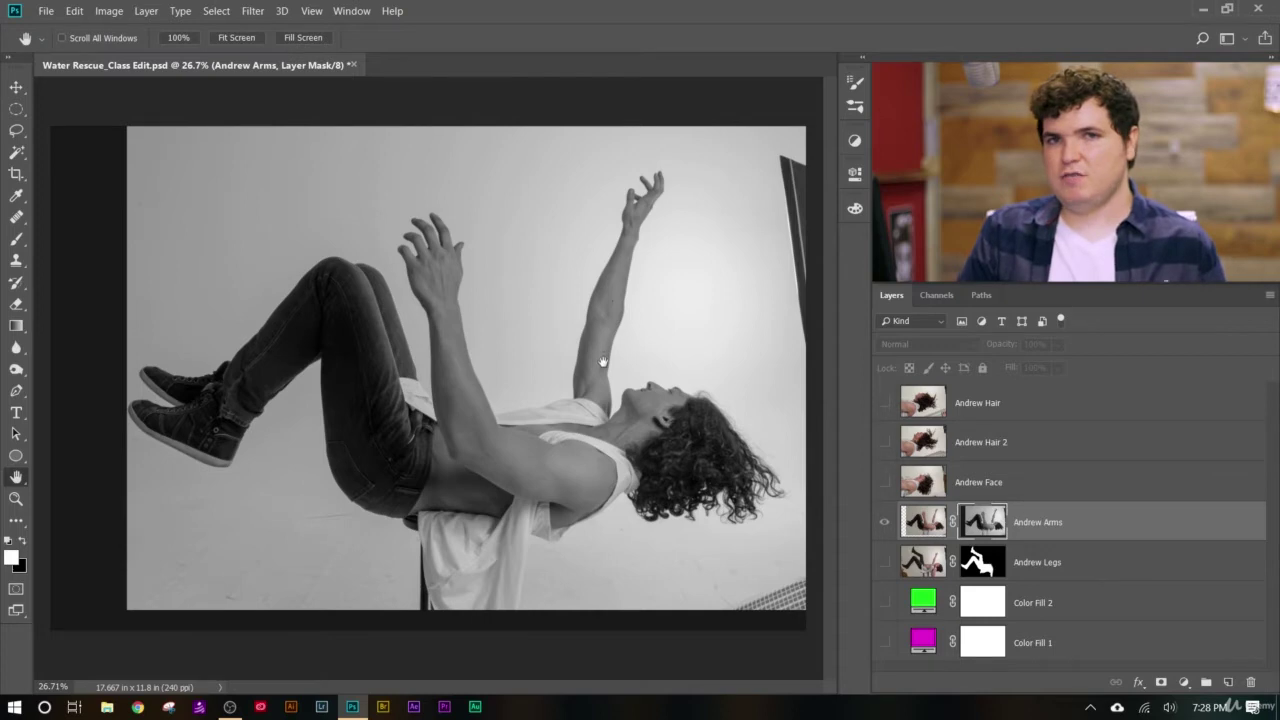
scroll(680, 314, "up", 1)
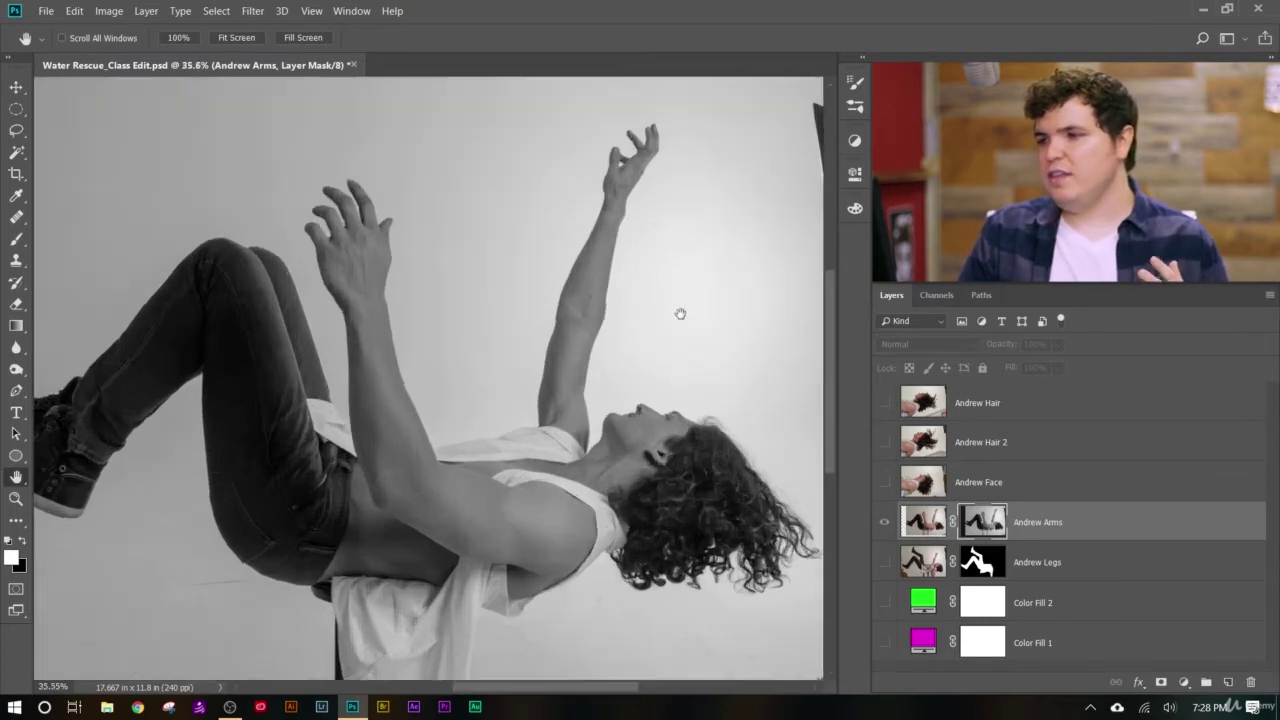
scroll(680, 314, "up", 3)
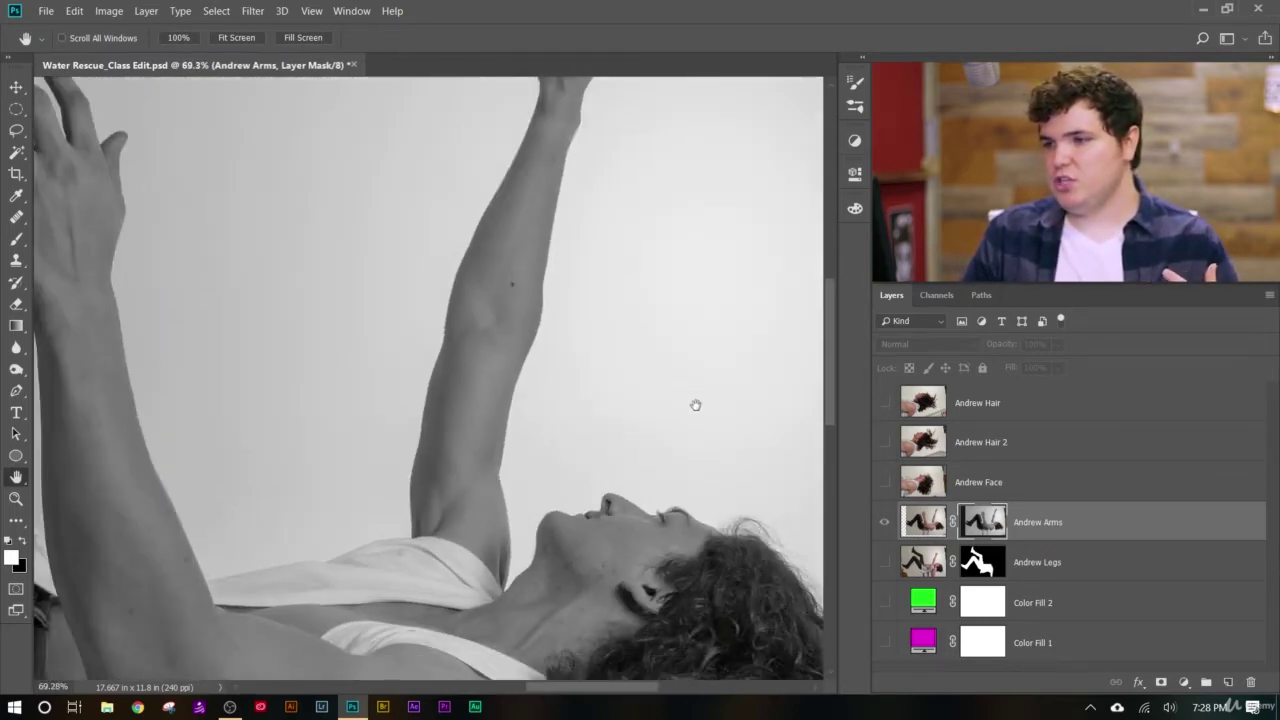
scroll(695, 405, "down", 4)
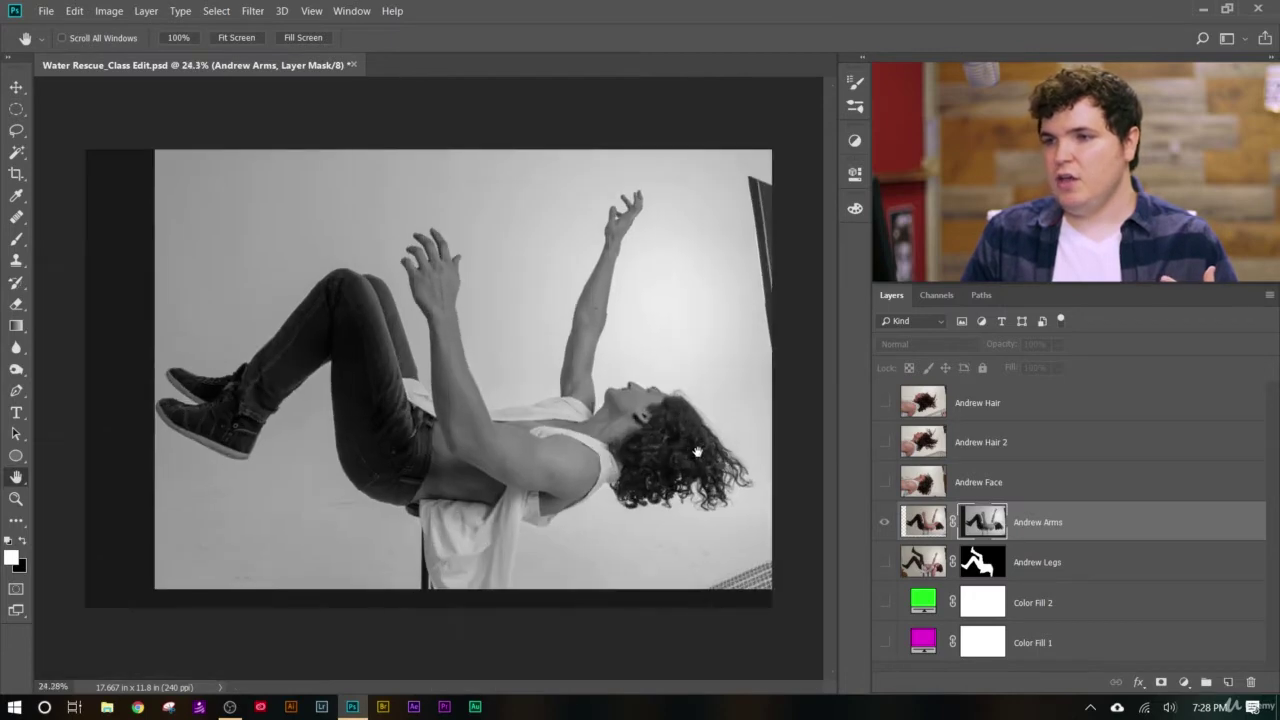
- Open Curves on the mask, set the black point to input 88 and white point to 191, and curve input 143 down to output 72
key("ctrl+m")
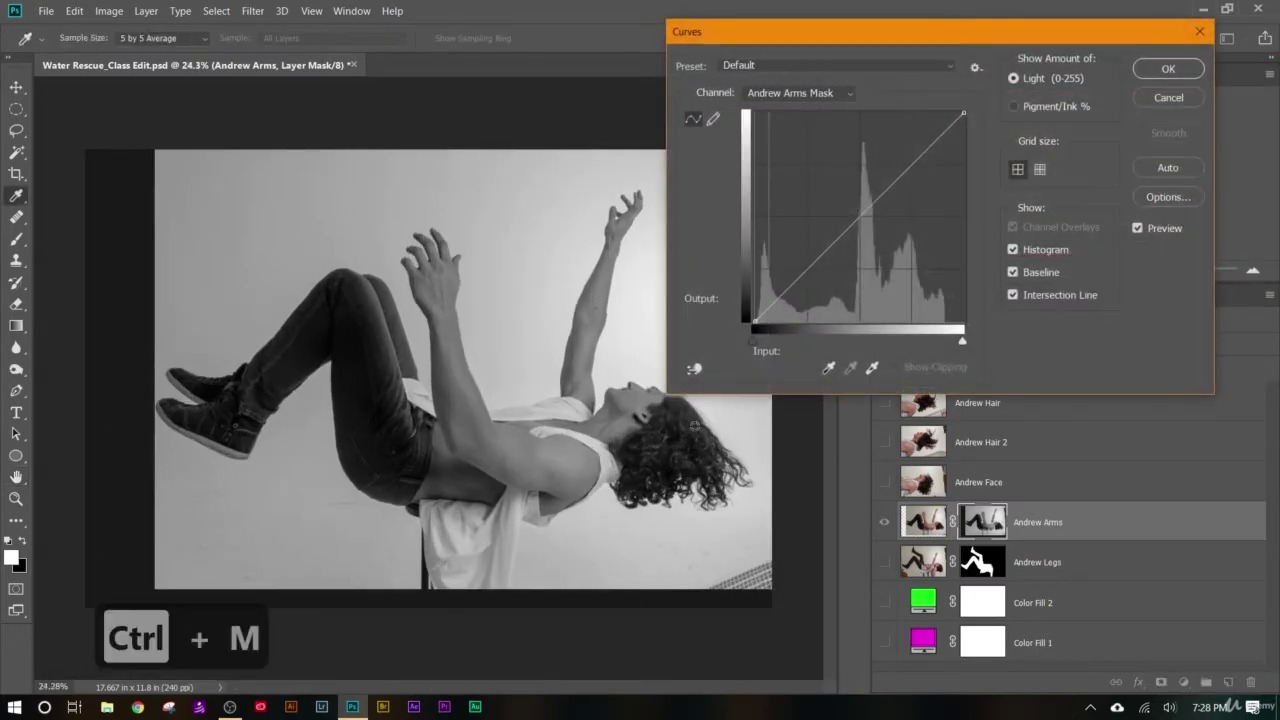
left_click_drag(867, 39, 178, 22)
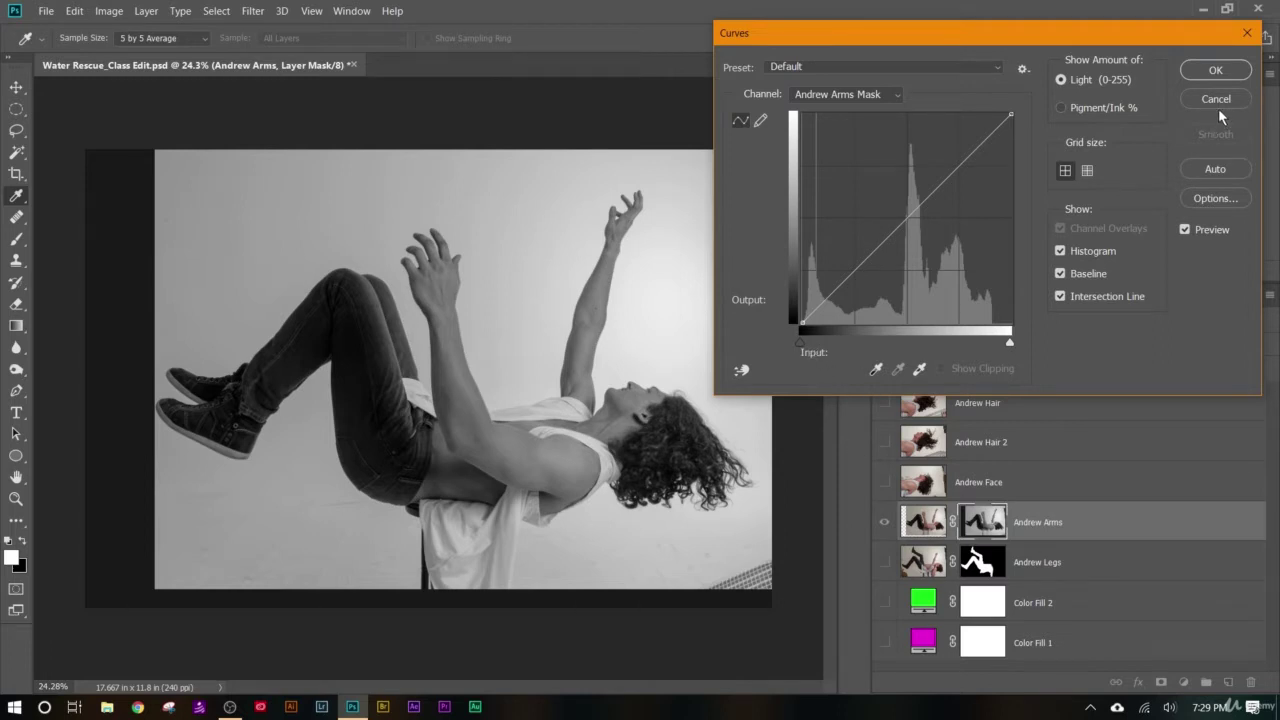
left_click_drag(800, 343, 873, 360)
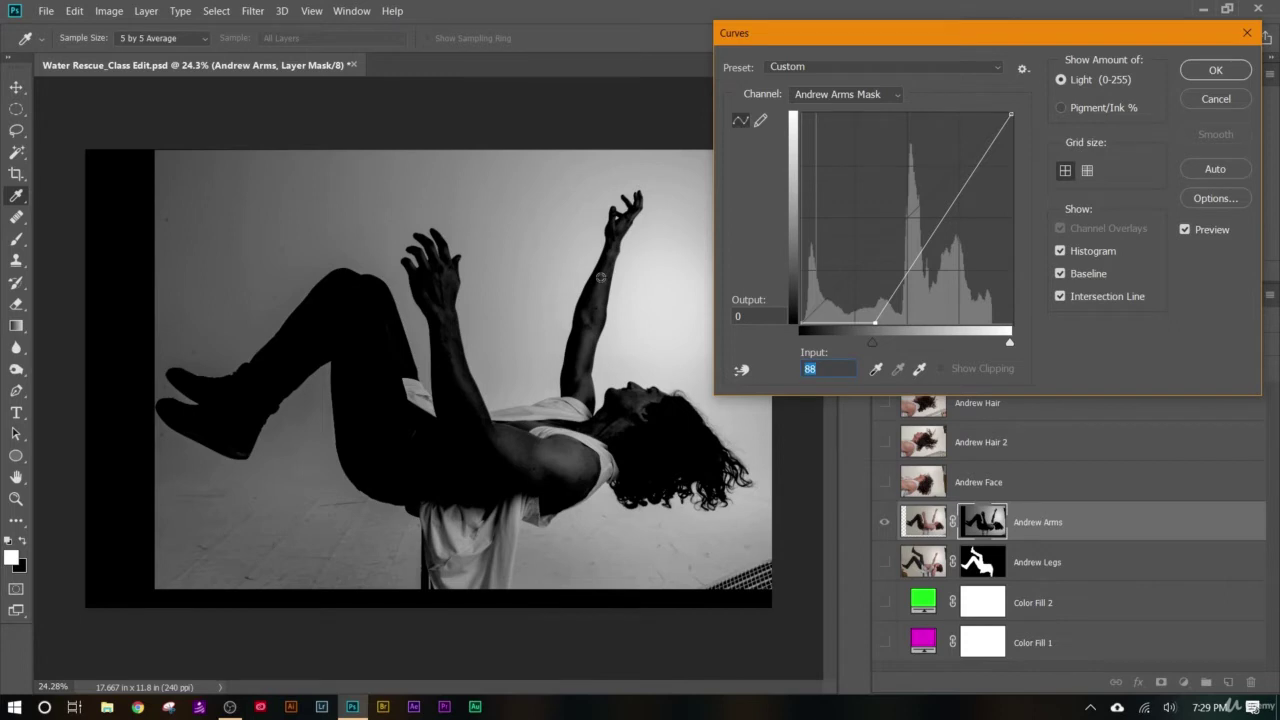
left_click_drag(1008, 343, 957, 343)
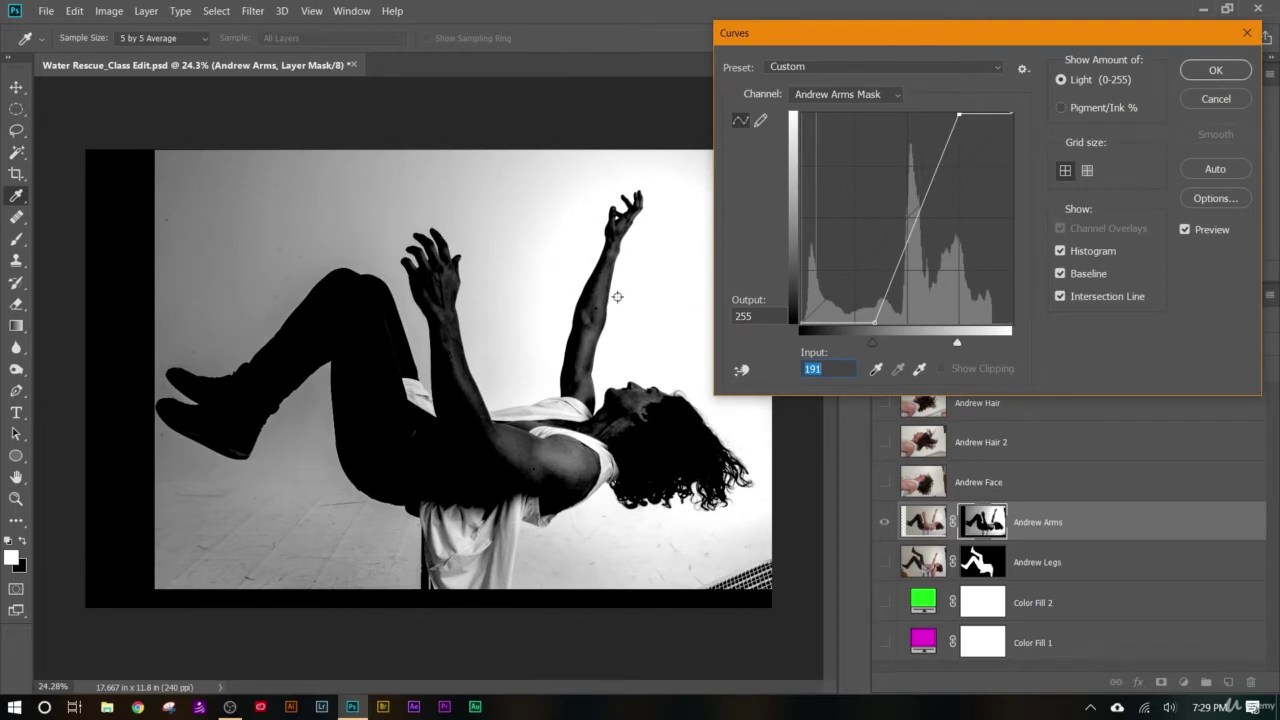
left_click_drag(913, 245, 919, 264)
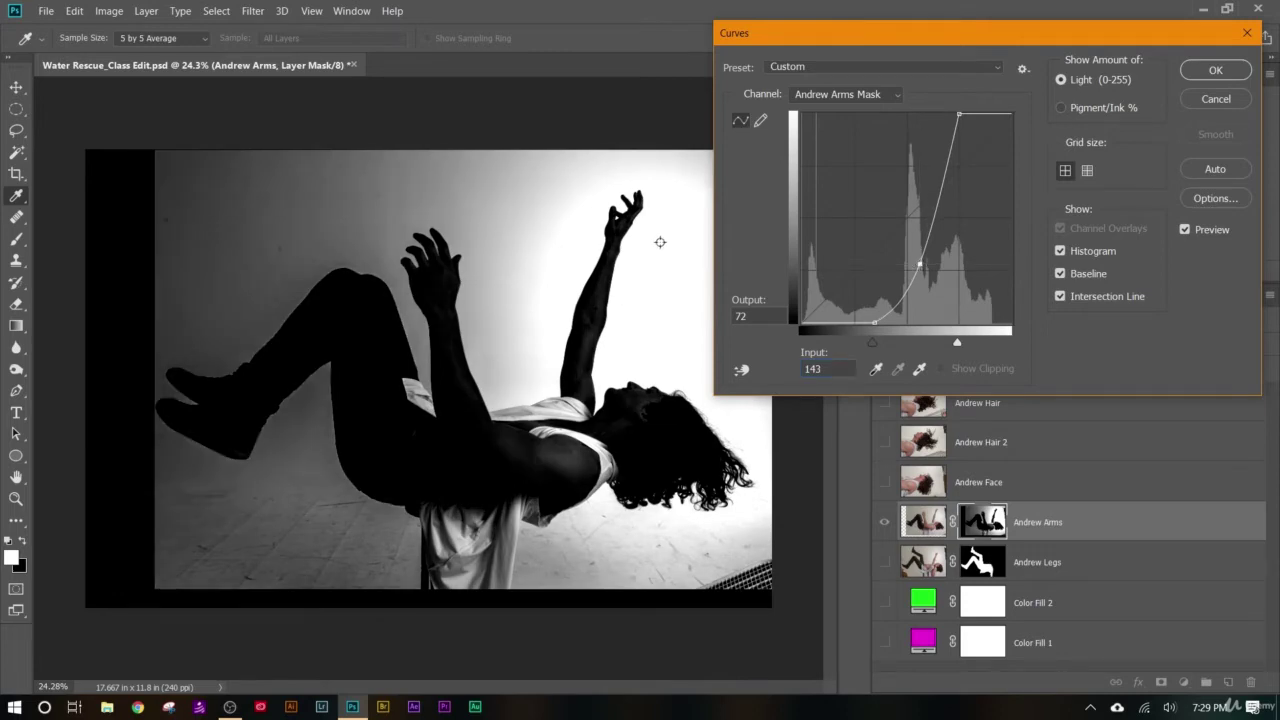
- Check the mask's hair and arm edges, and use the Curves on-image adjustment to lighten the grey background around the nearer hand
scroll(715, 518, "up", 8)
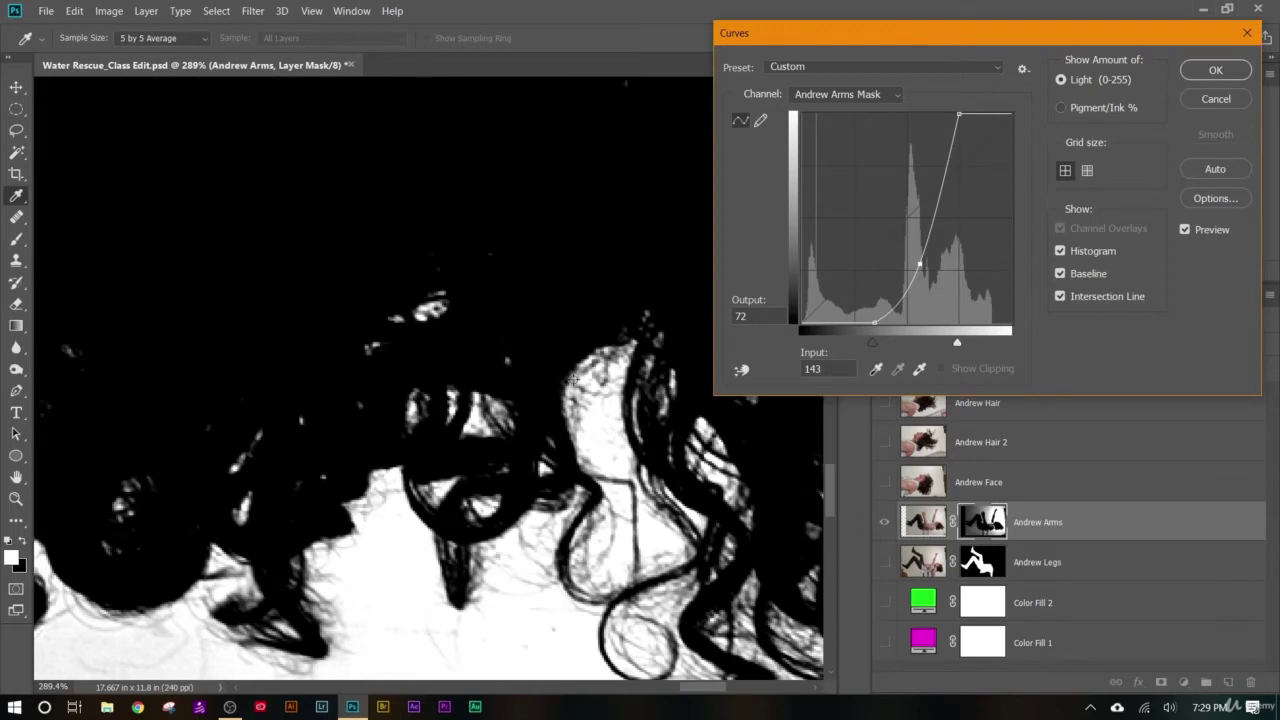
scroll(575, 645, "down", 8)
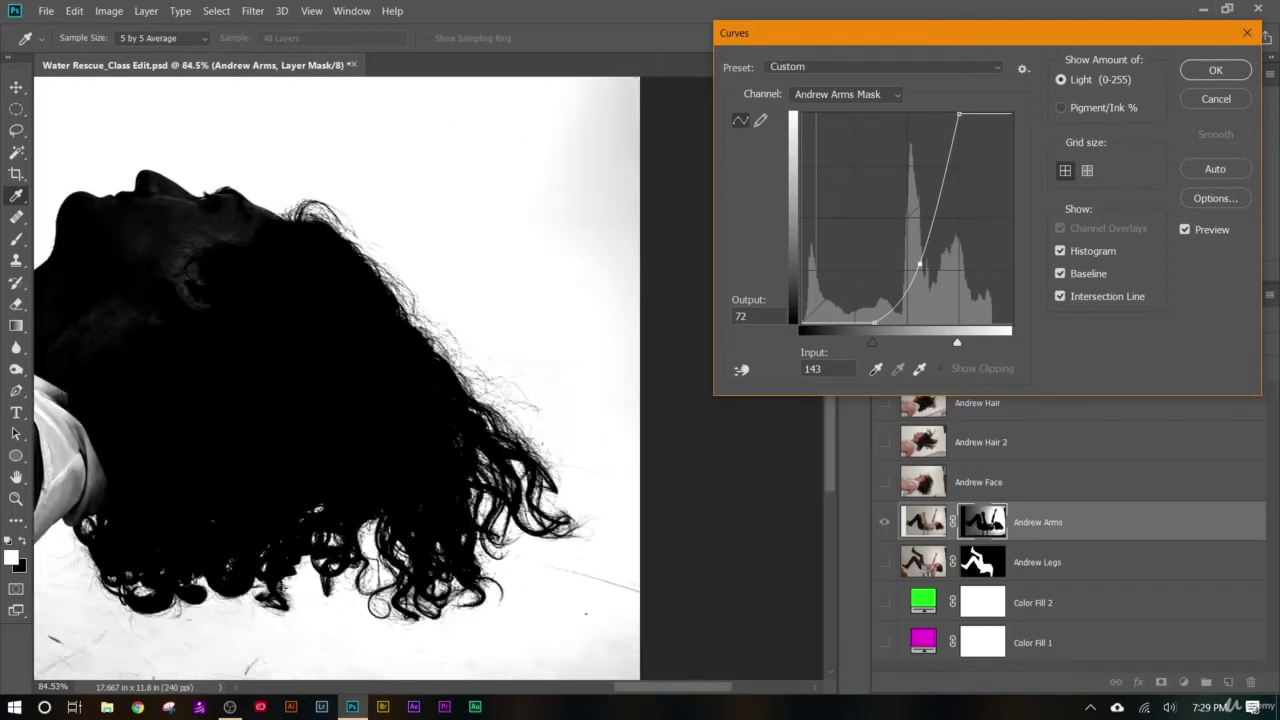
scroll(269, 562, "down", 2)
scroll(698, 348, "up", 4)
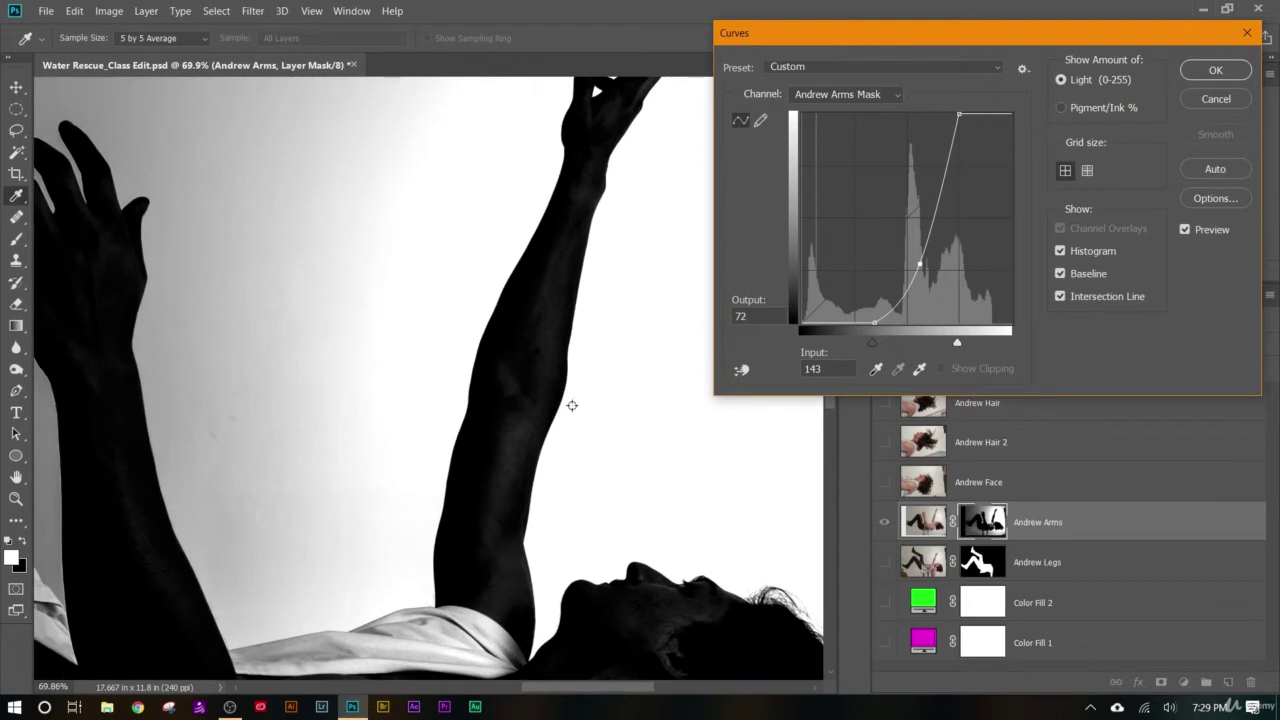
scroll(572, 405, "down", 2)
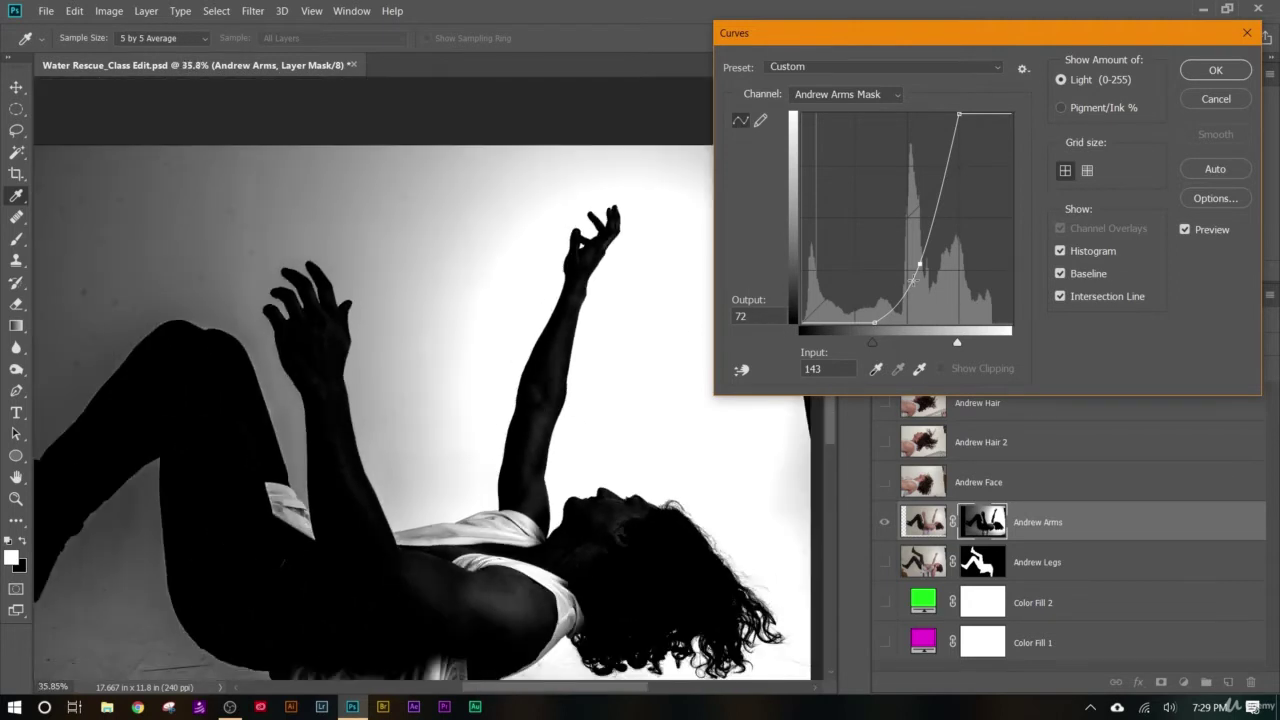
left_click(741, 372)
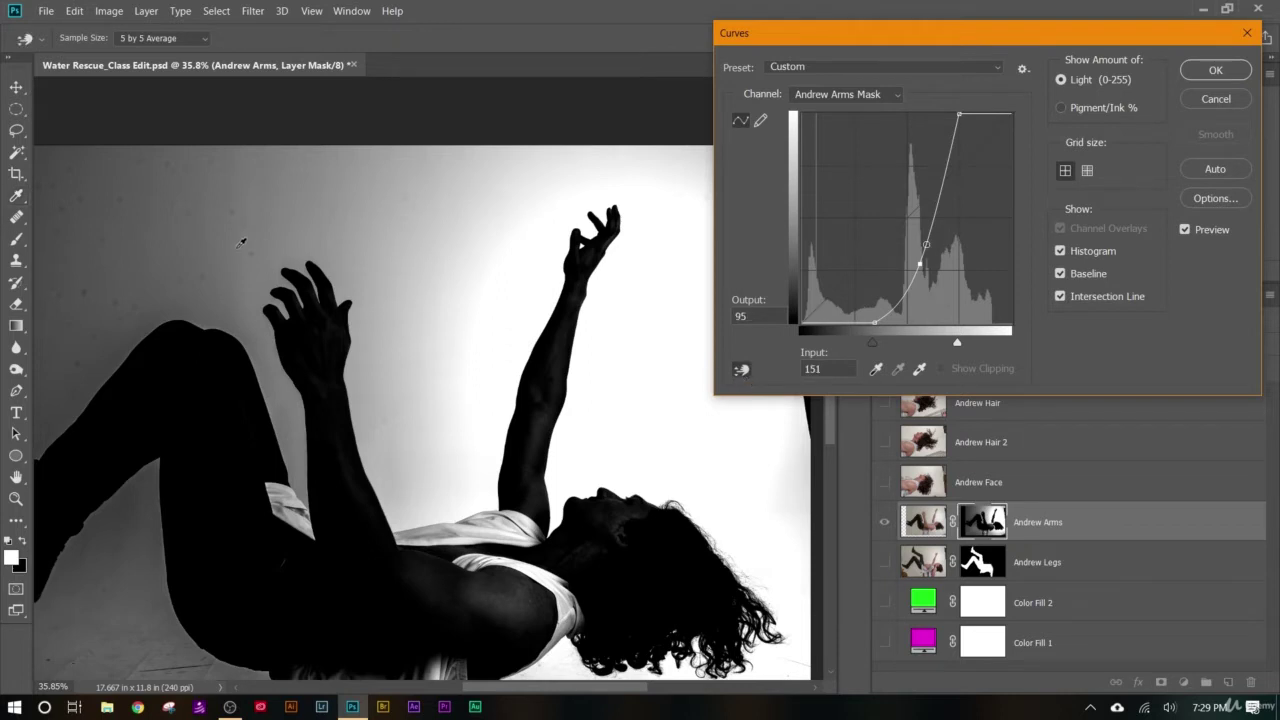
left_click_drag(241, 255, 245, 209)
left_click_drag(293, 432, 293, 417)
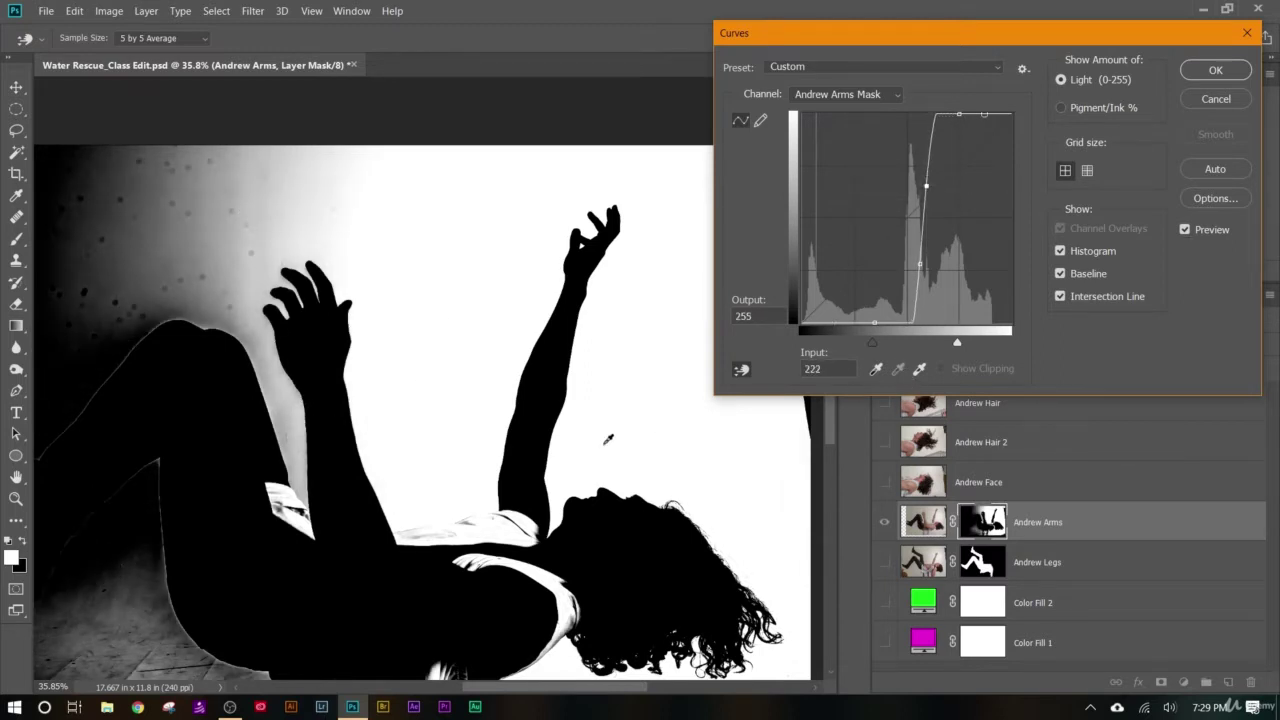
- Soften the steep curve by moving its lower midtone point to input 138, output 80, and apply Curves to the mask
scroll(560, 460, "up", 10)
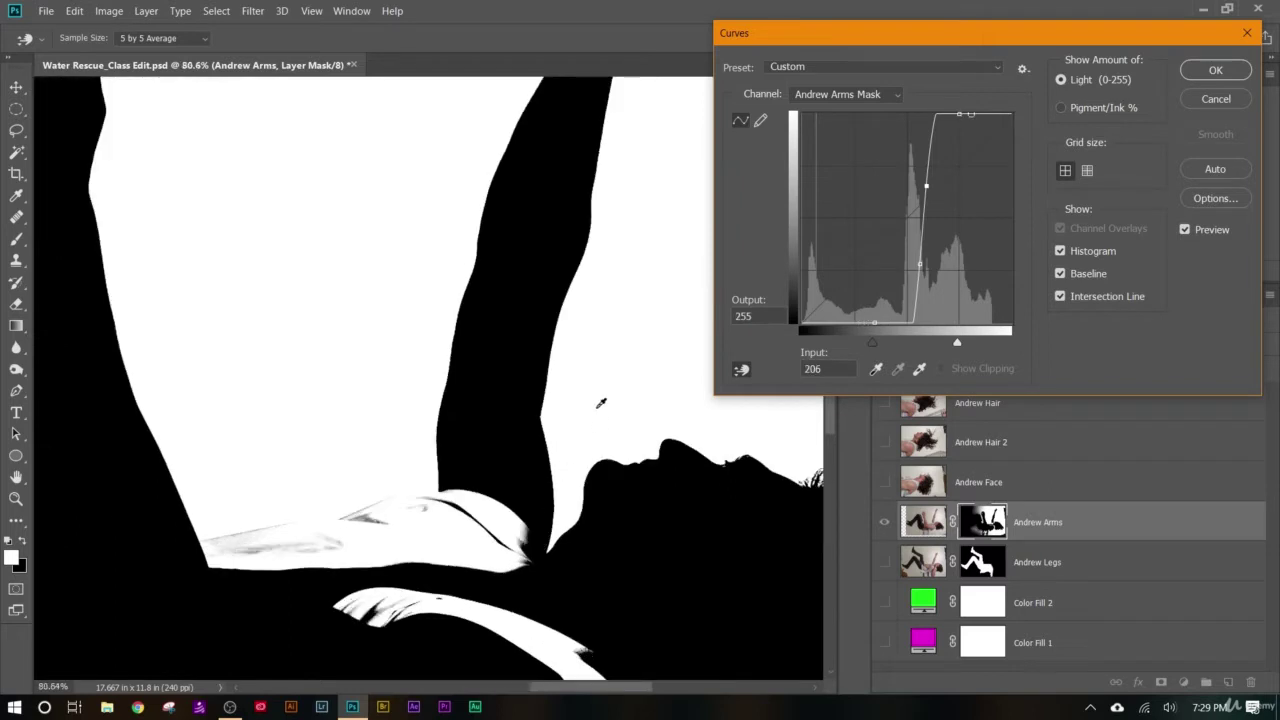
scroll(568, 202, "up", 5)
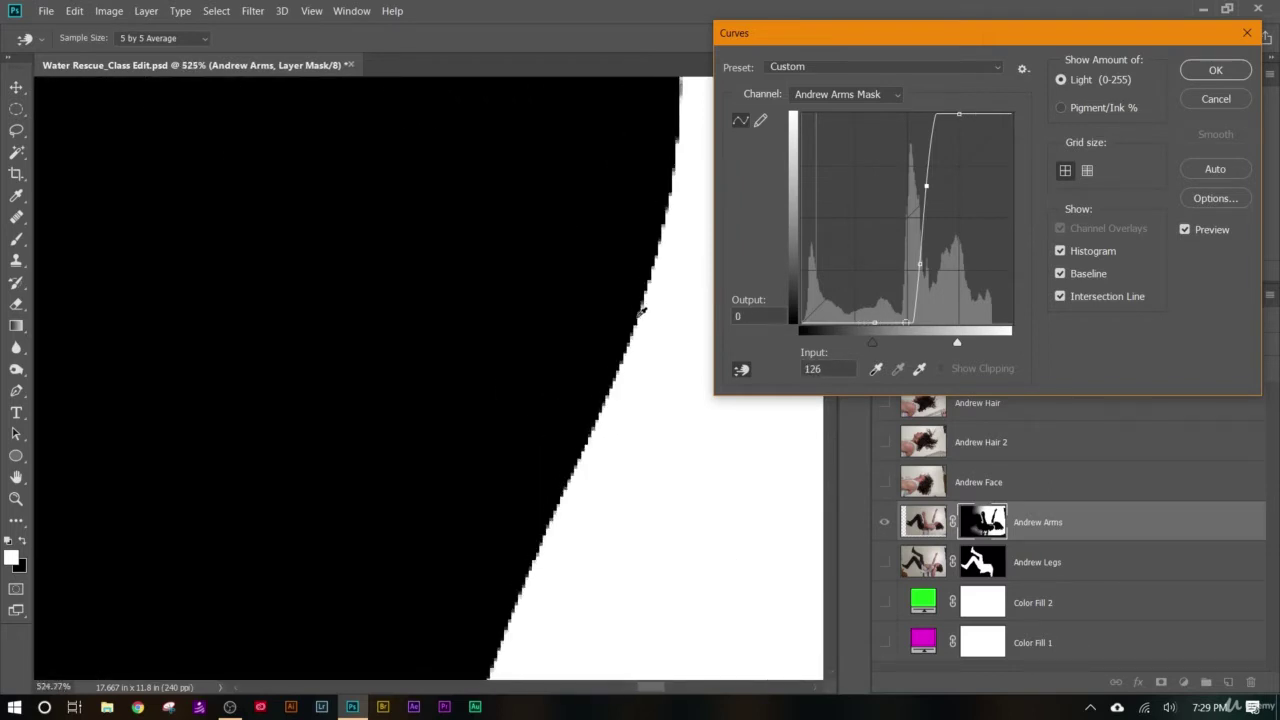
scroll(512, 486, "down", 10)
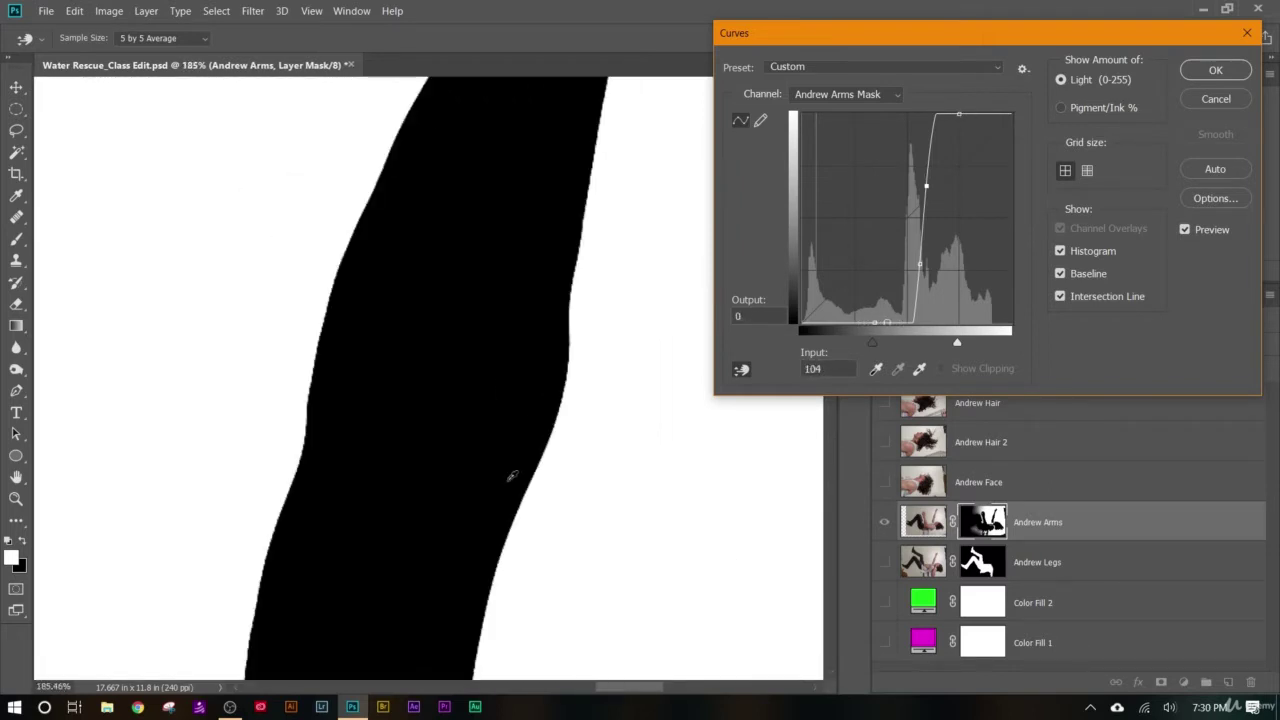
scroll(504, 478, "up", 3)
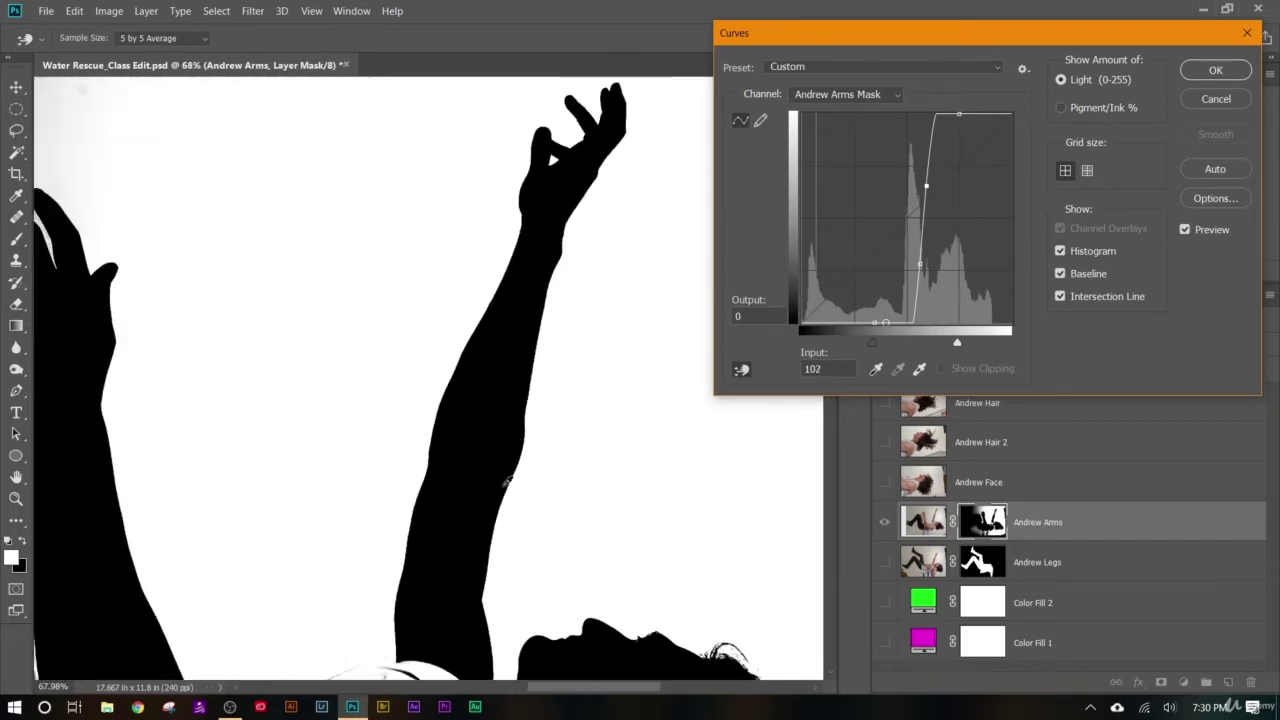
left_click_drag(920, 263, 915, 257)
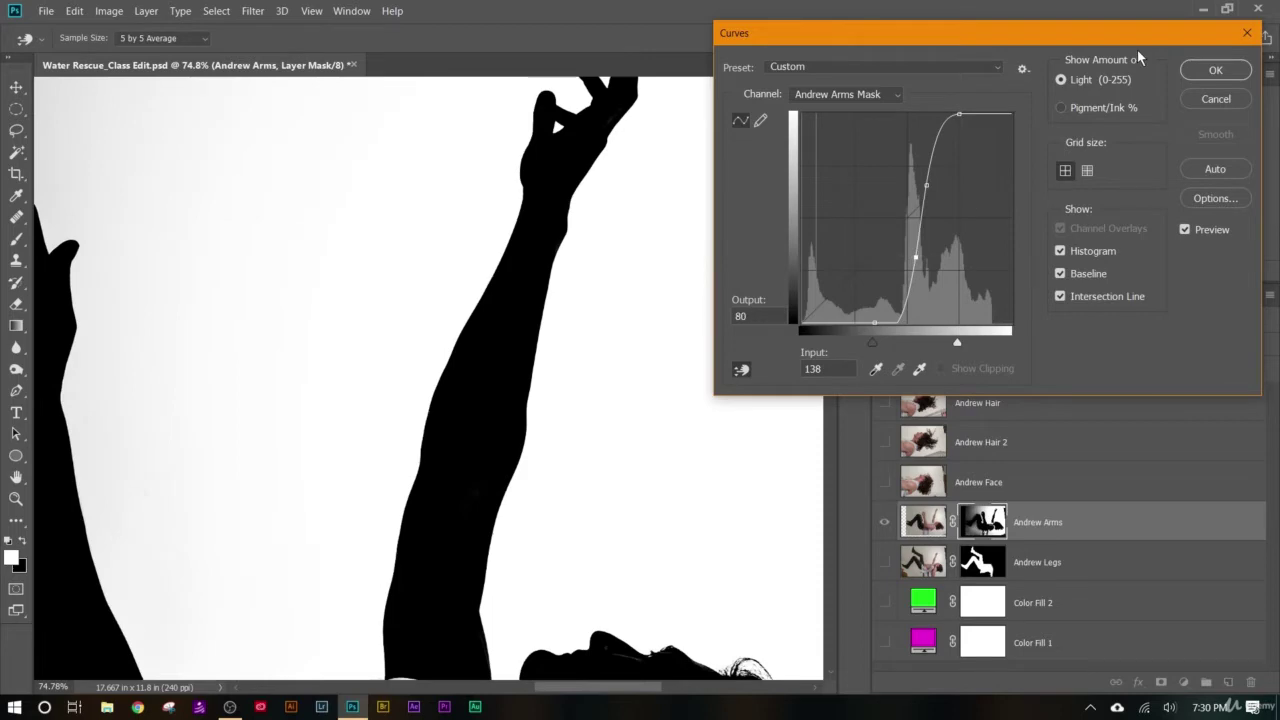
left_click(1210, 69)
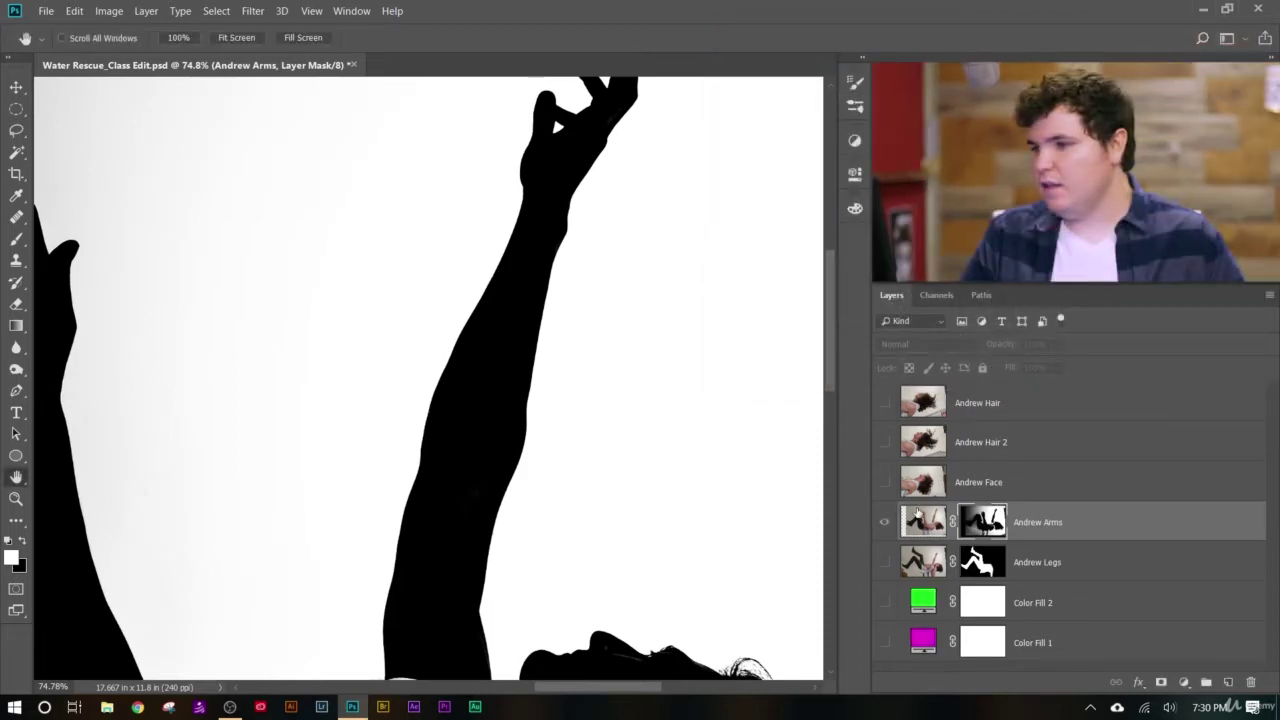
- Return from the greyscale mask view to the masked image and invert the Andrew Arms layer mask
left_click(912, 520)
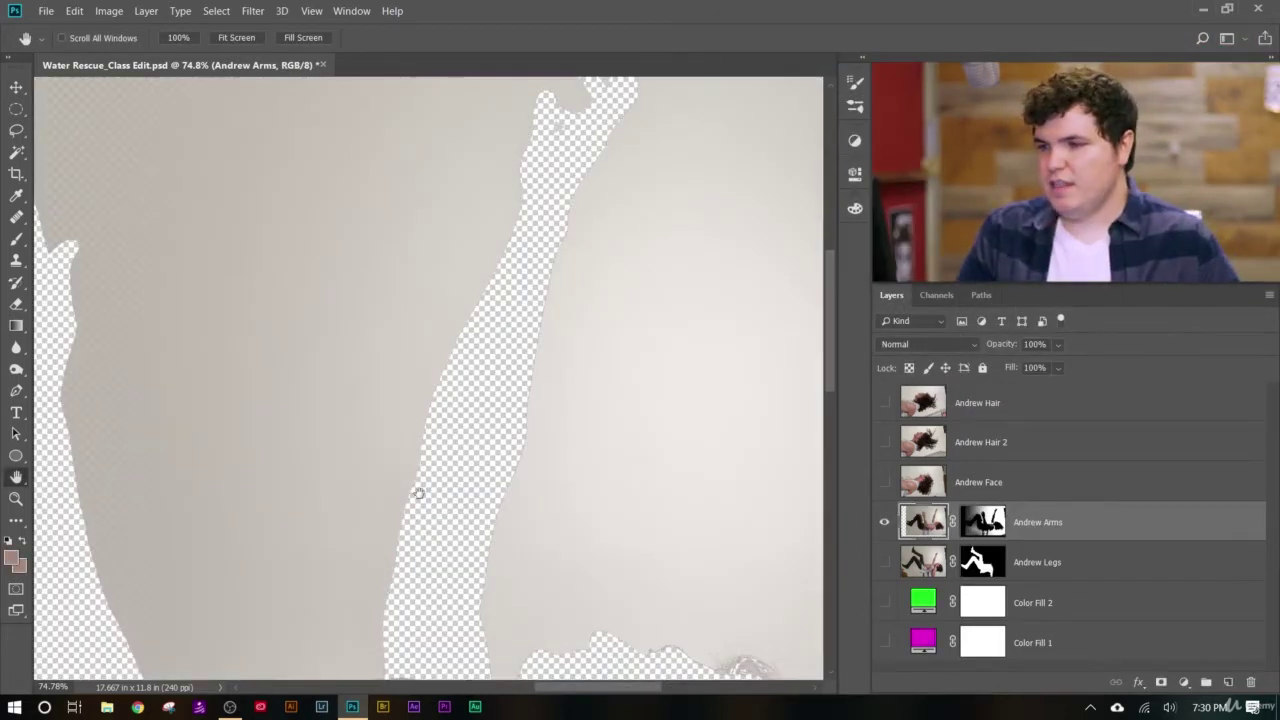
scroll(479, 466, "up", 3)
scroll(470, 208, "up", 2)
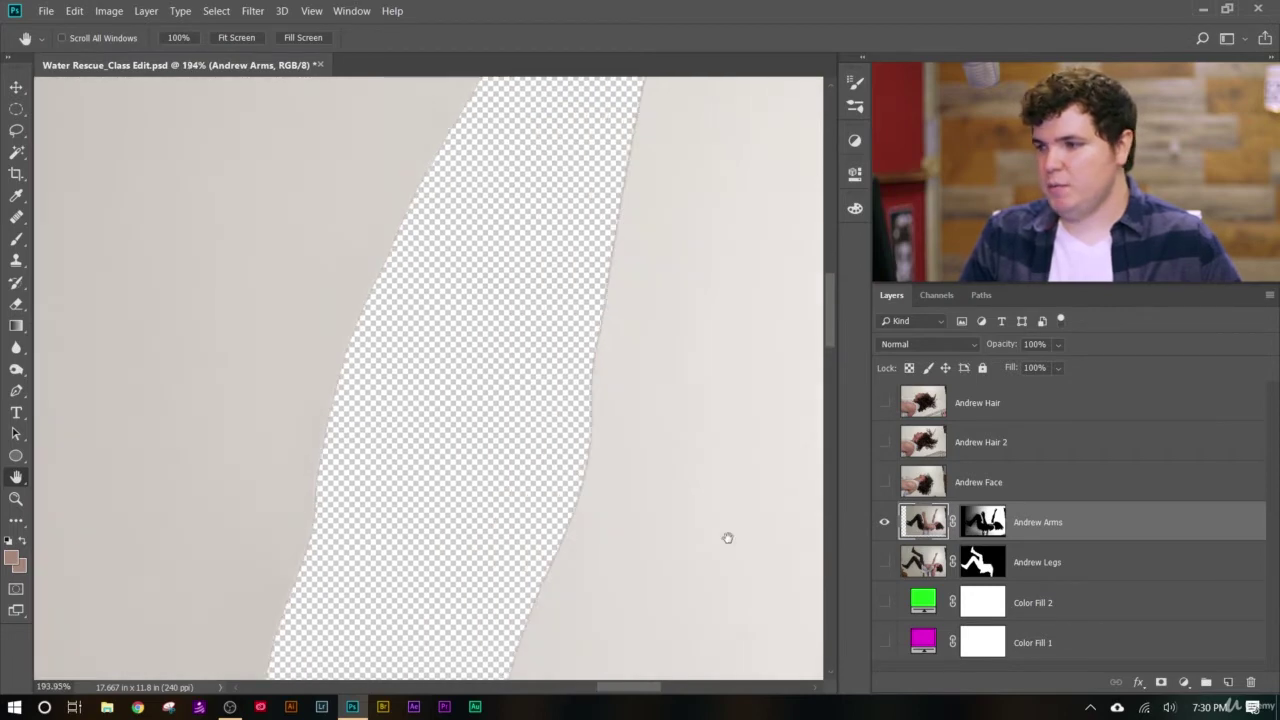
left_click(994, 522)
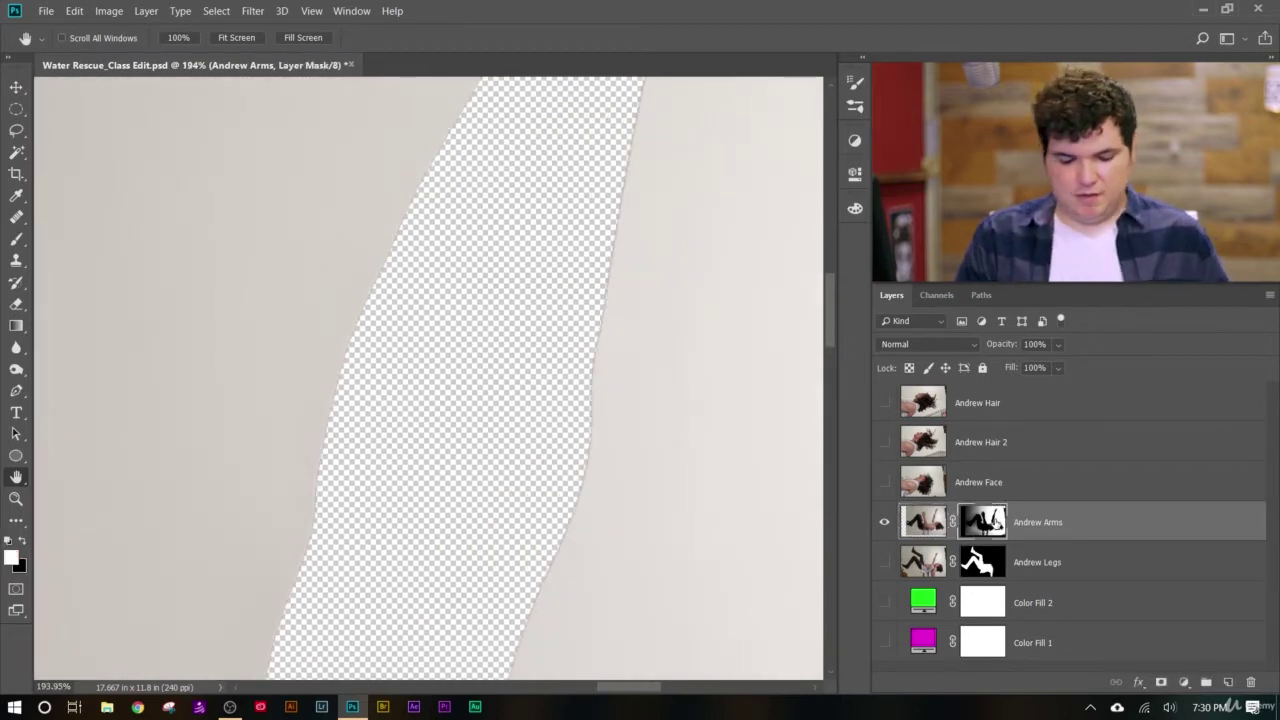
key("ctrl+i")
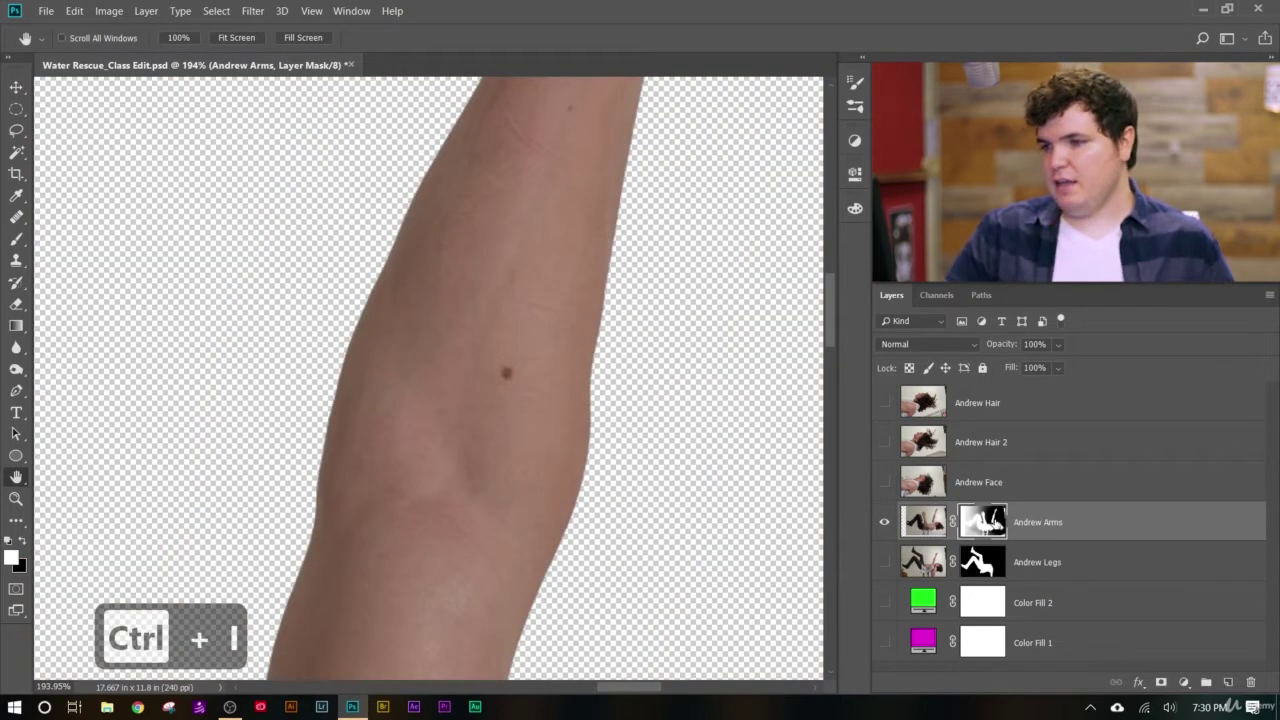
- Examine the cutout's arms, shirt and hair over transparency, the green Color Fill 2 and the magenta Color Fill 1, checking the arm's edge closely
scroll(529, 477, "down", 4)
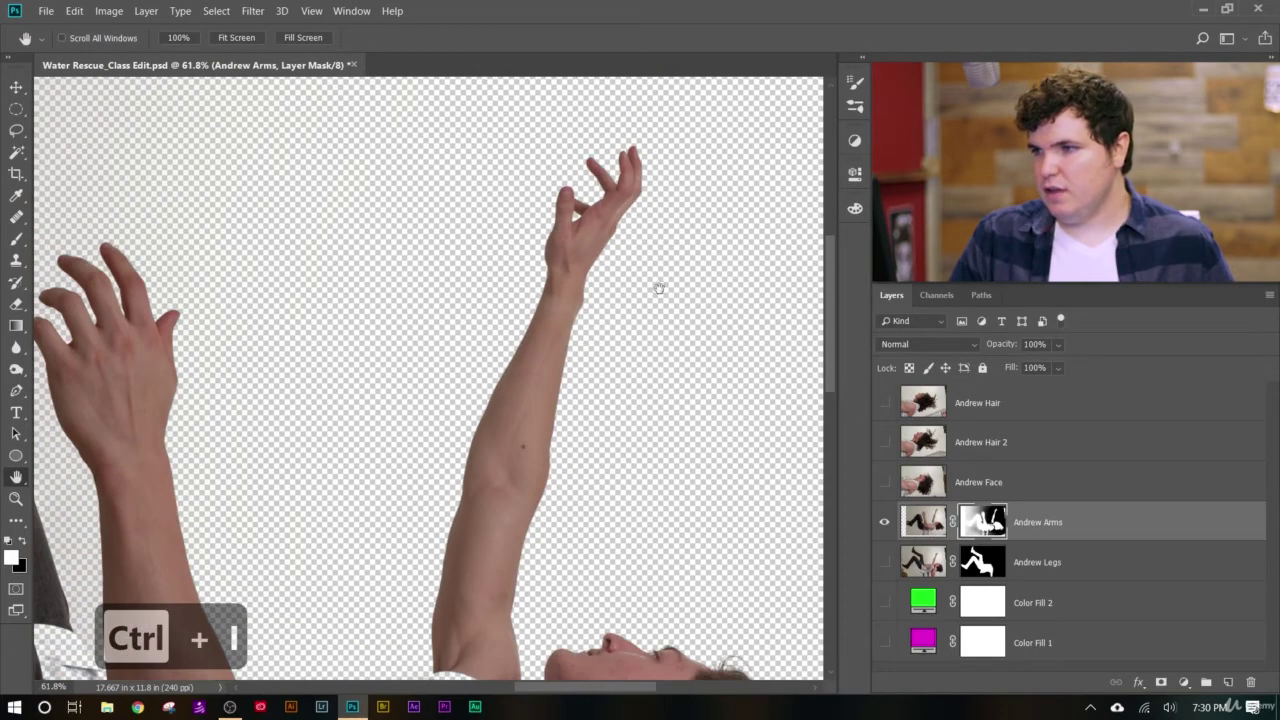
scroll(493, 417, "down", 5)
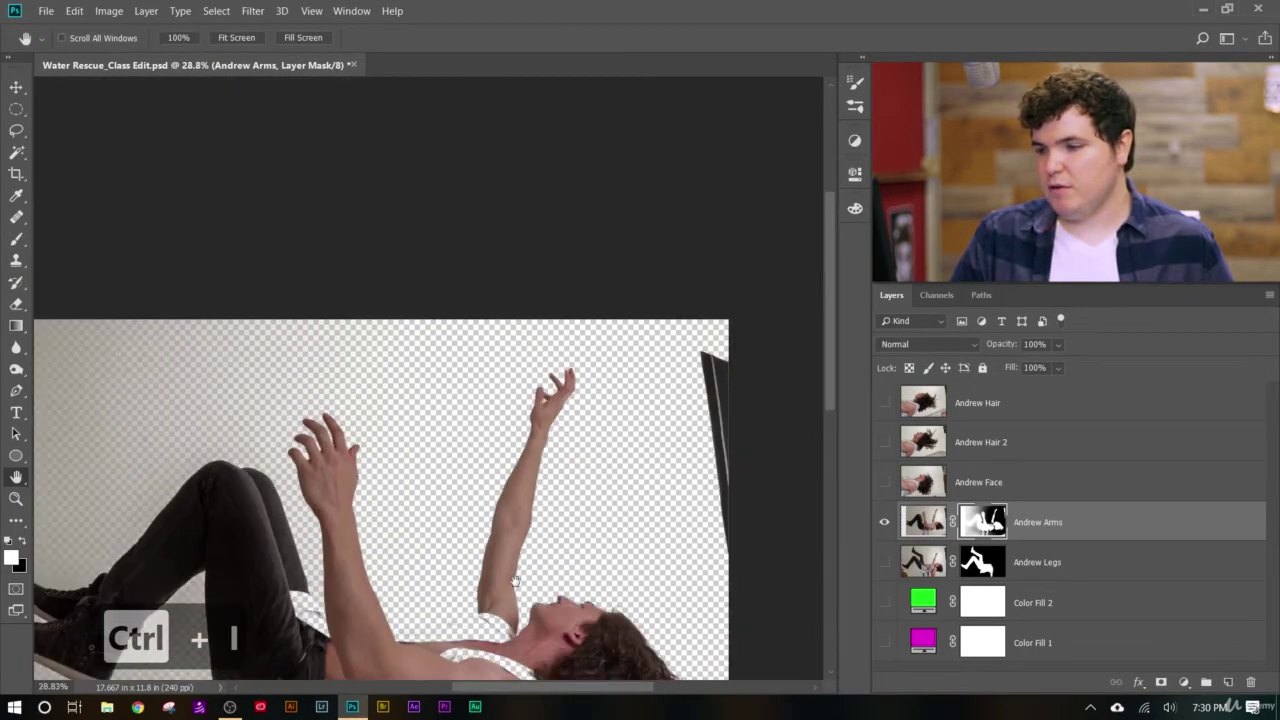
scroll(735, 405, "up", 5)
scroll(735, 405, "up", 2)
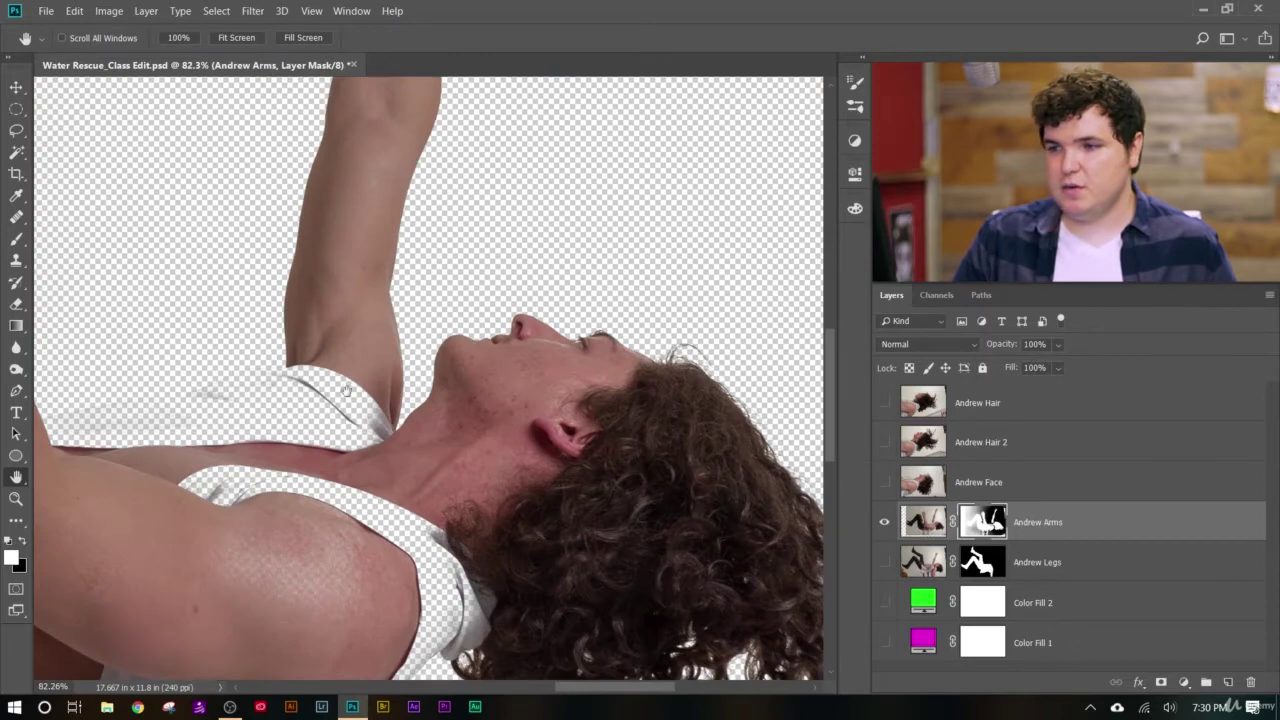
scroll(409, 490, "down", 4)
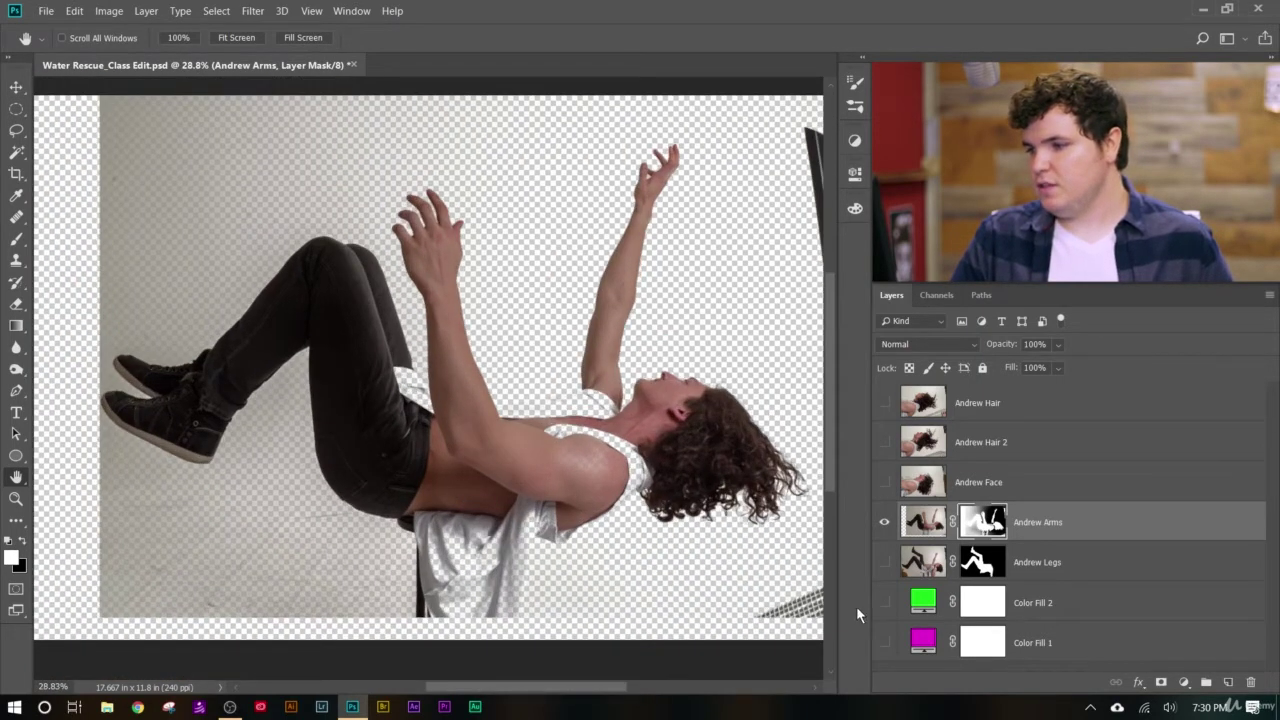
left_click(884, 602)
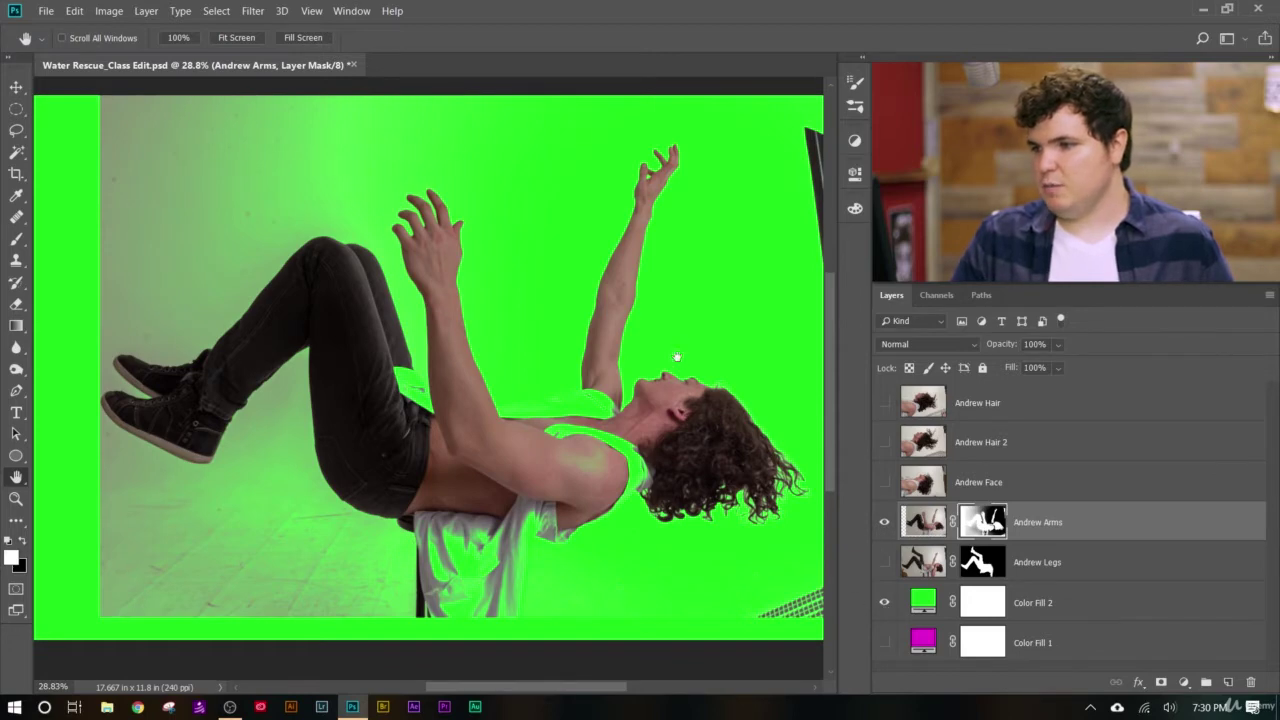
scroll(627, 206, "up", 2)
left_click(884, 602)
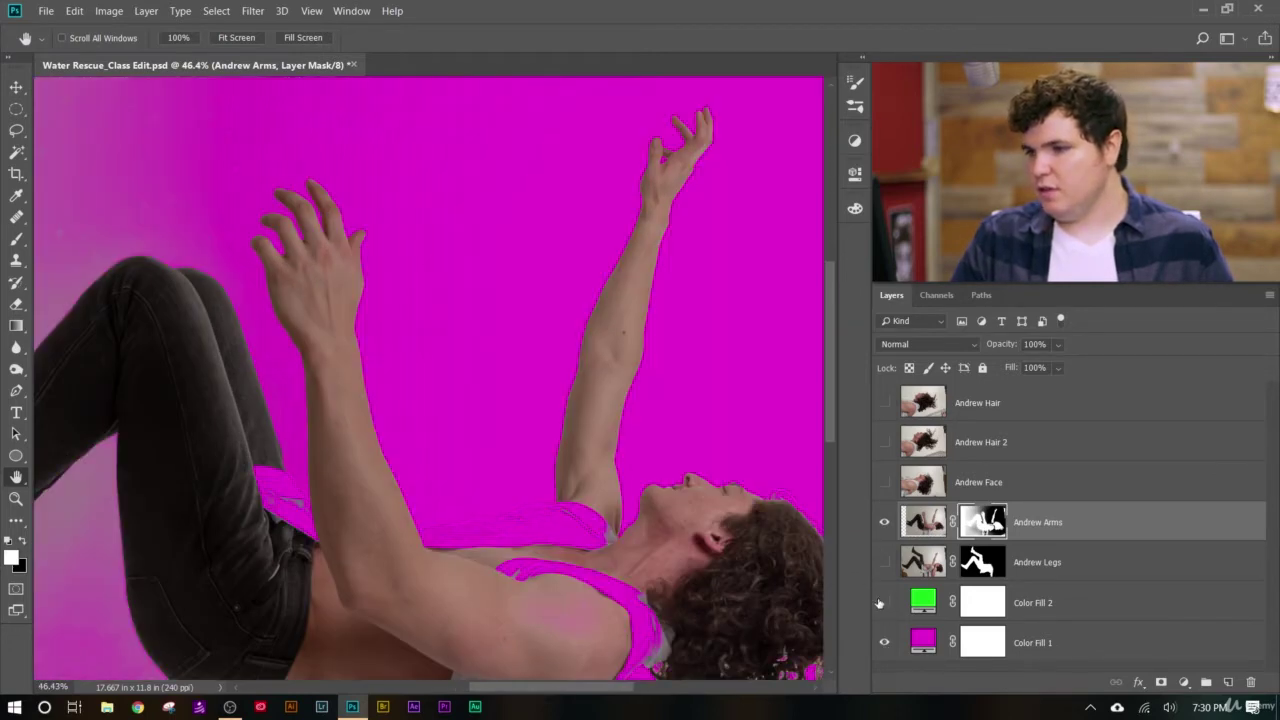
scroll(630, 450, "up", 8)
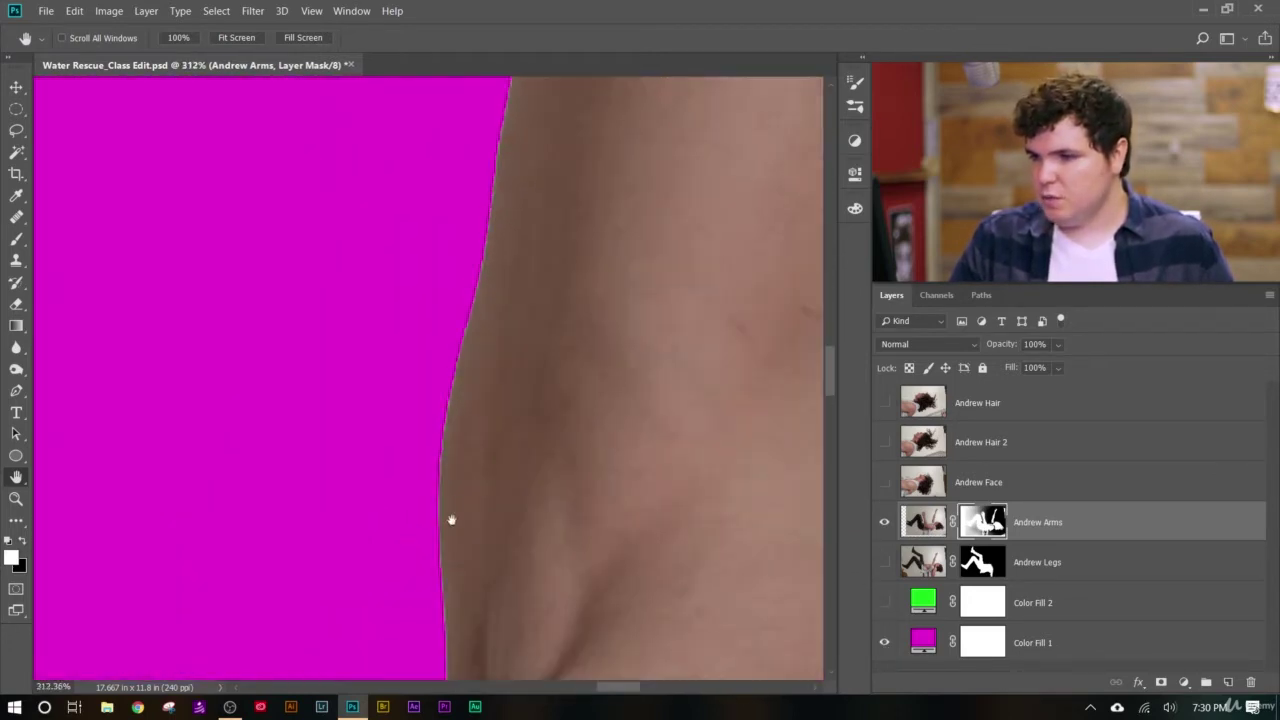
- Inspect the farther arm's and hand's edges over the magenta fill, and check the whole Andrew Arms layer mask in greyscale
left_click_drag(827, 396, 834, 312)
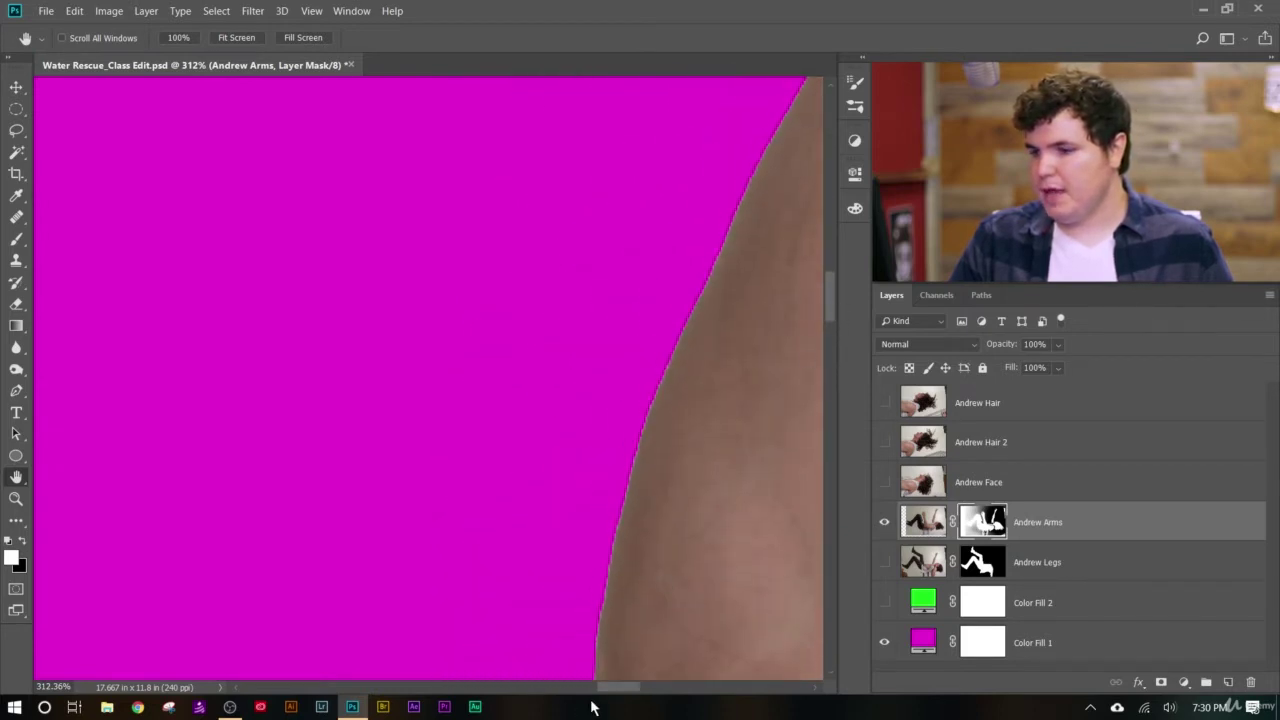
left_click_drag(613, 691, 634, 694)
left_click_drag(834, 298, 821, 203)
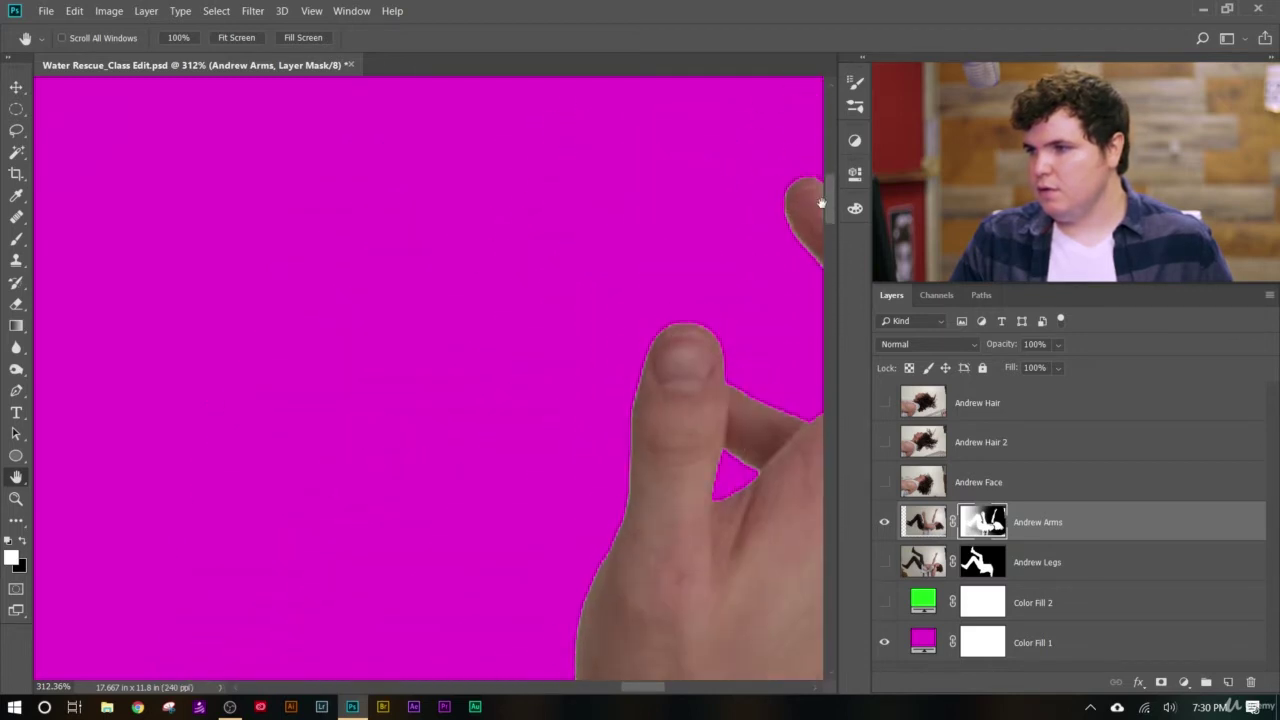
left_click_drag(626, 690, 643, 689)
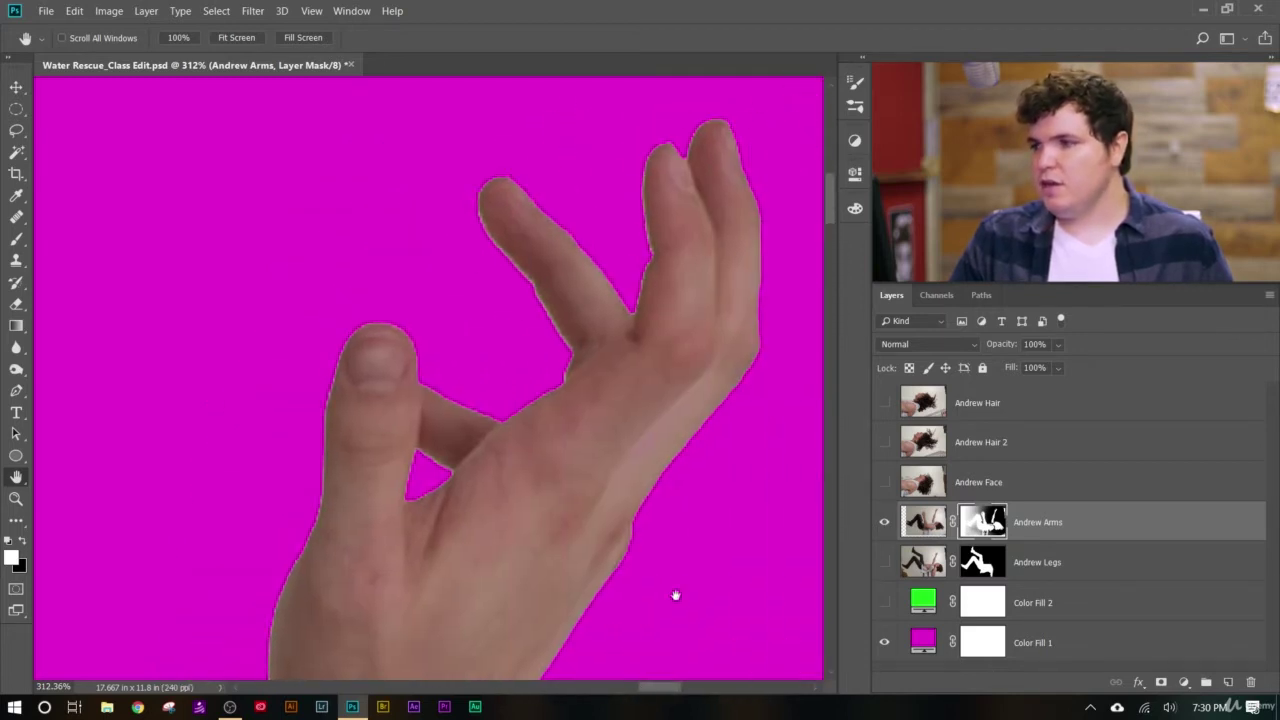
scroll(677, 443, "down", 7)
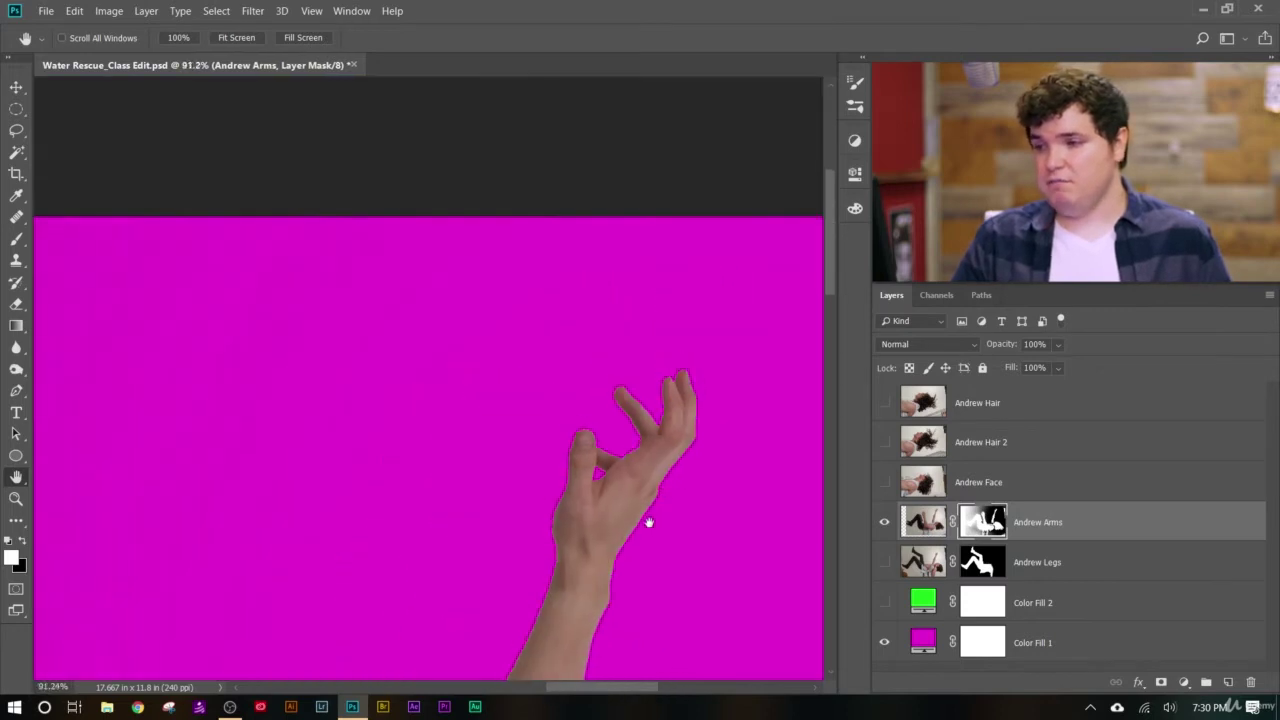
scroll(649, 522, "down", 5)
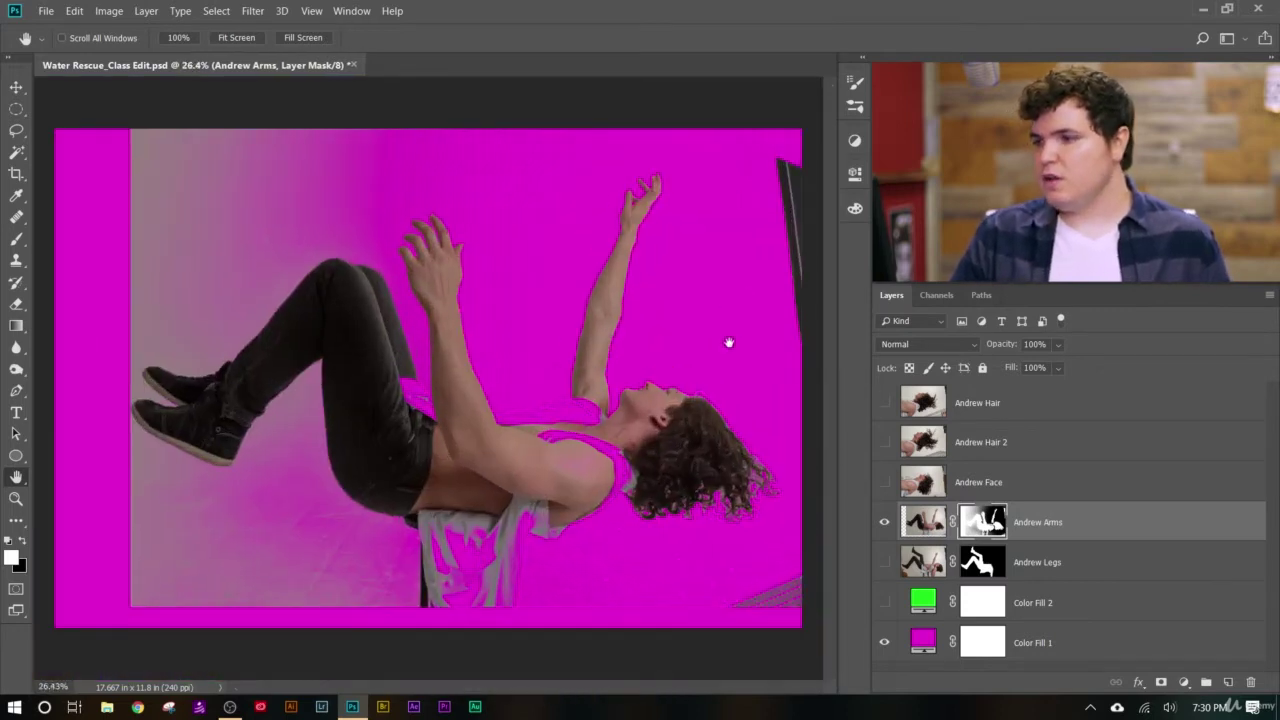
left_click(986, 526, "alt")
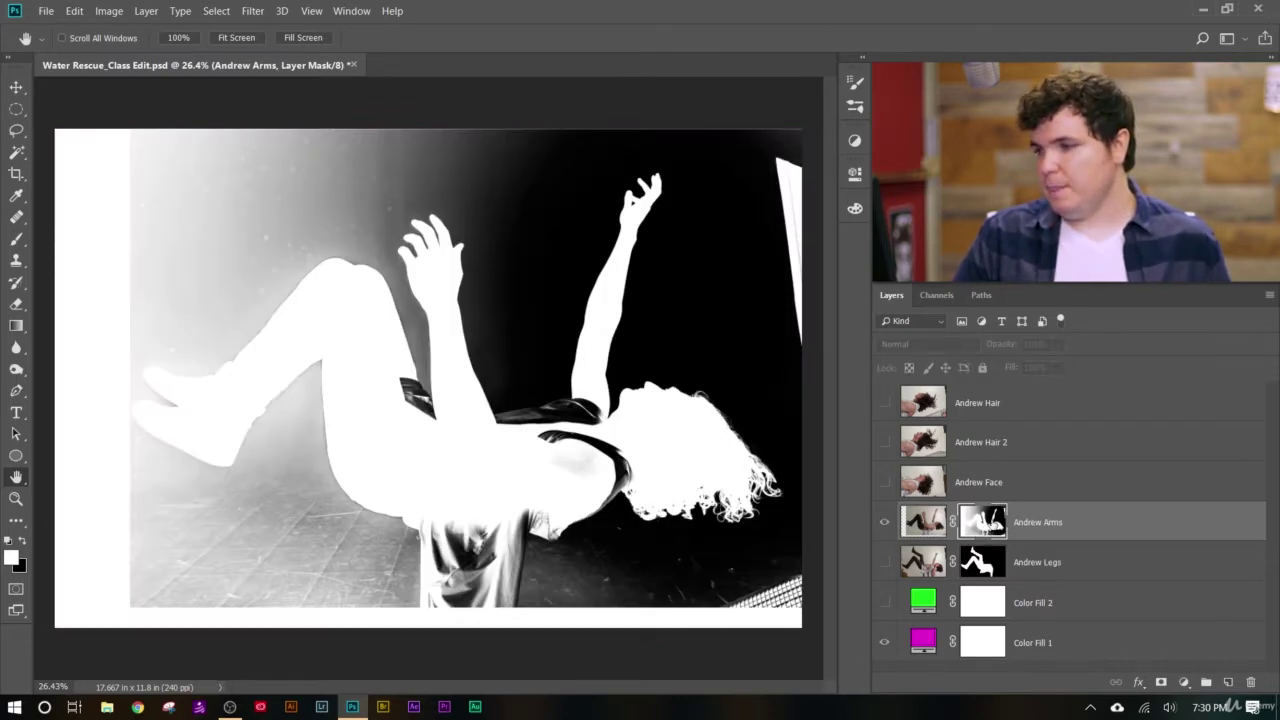
left_click(1003, 538, "alt")
- Load the Andrew Arms layer mask as a selection and delete the mask from the layer
left_click(983, 522, "ctrl")
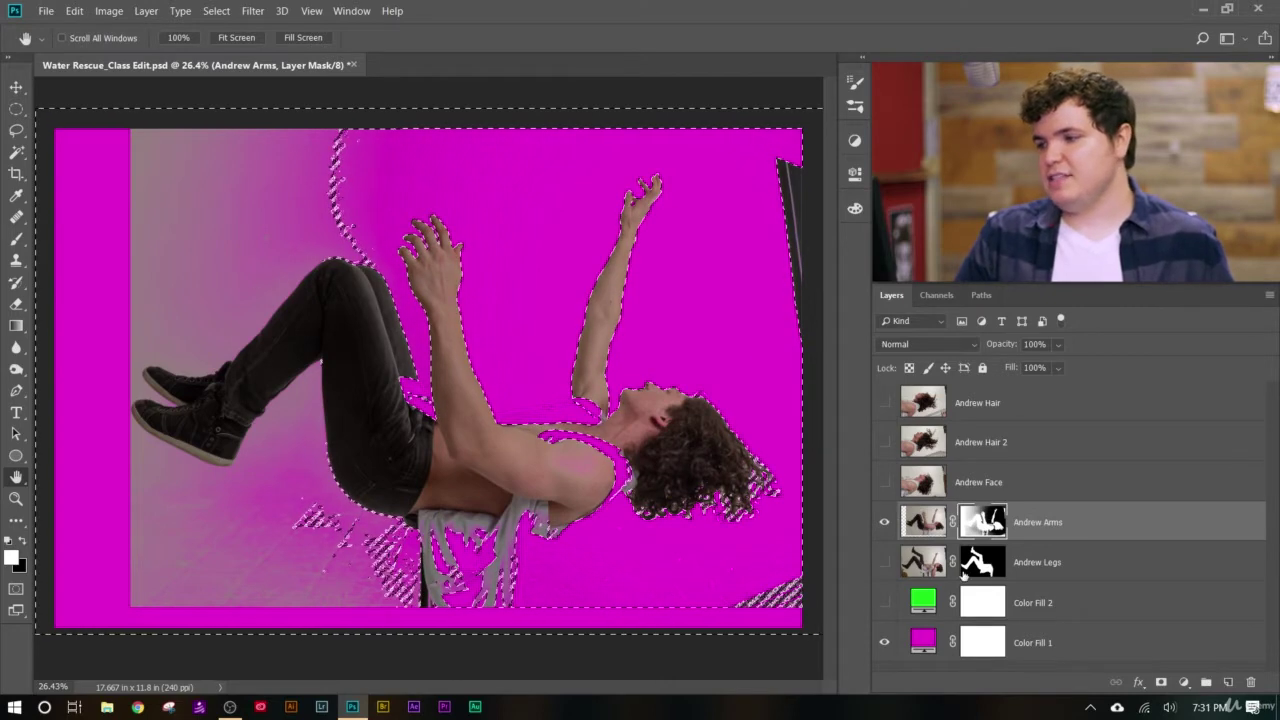
key("ctrl+2")
right_click(984, 526)
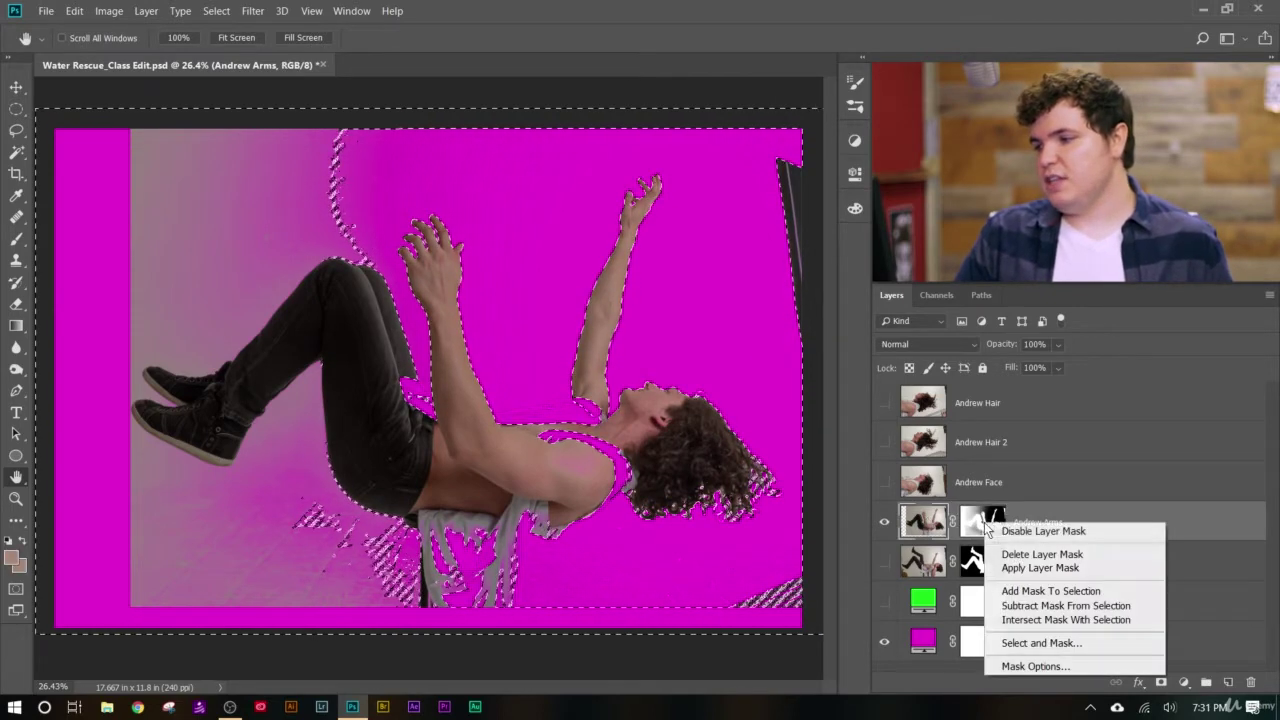
left_click(1005, 554)
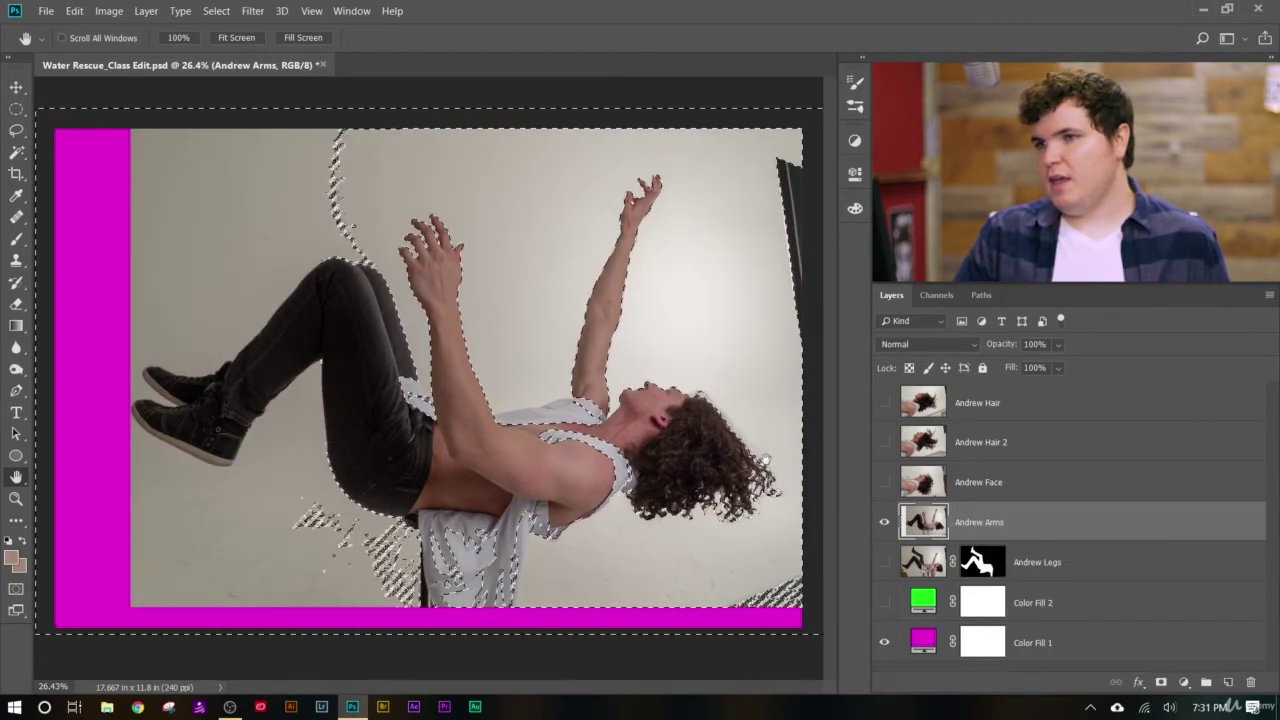
- Open the selection in Select and Mask and paint the white shirt beyond the nearer arm back in with the 40 px Brush
left_click(216, 11)
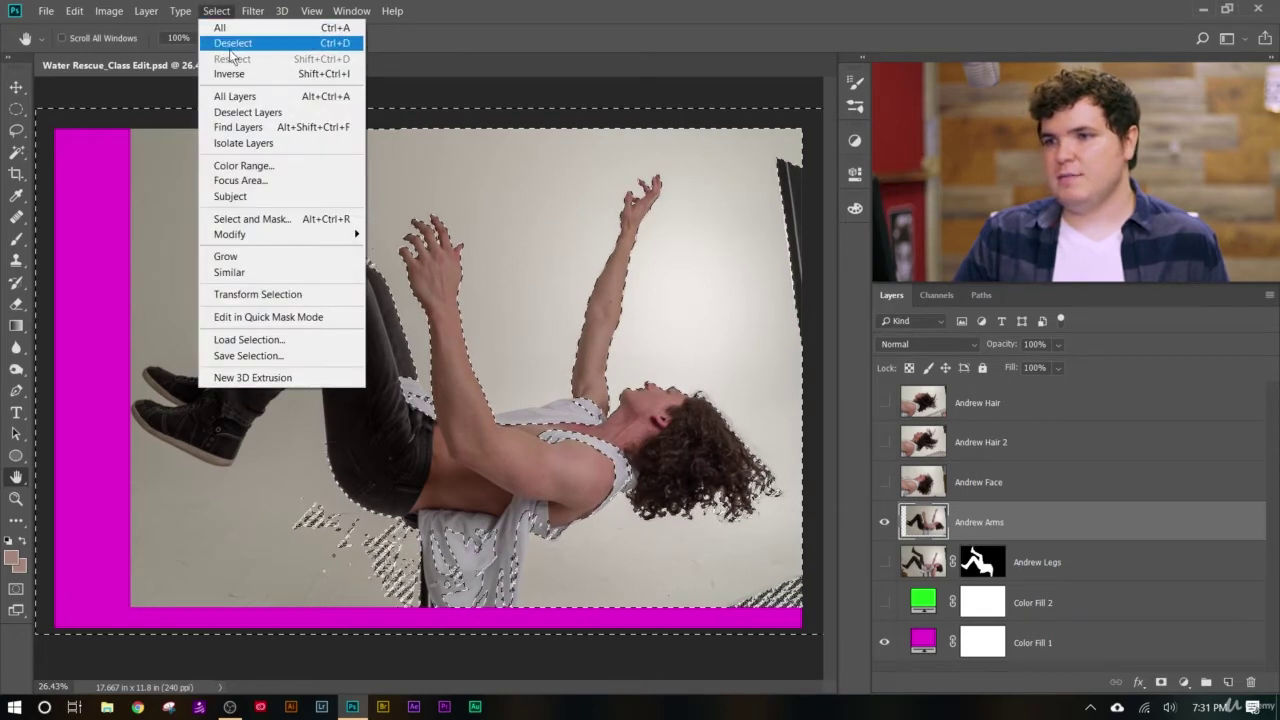
left_click(279, 220)
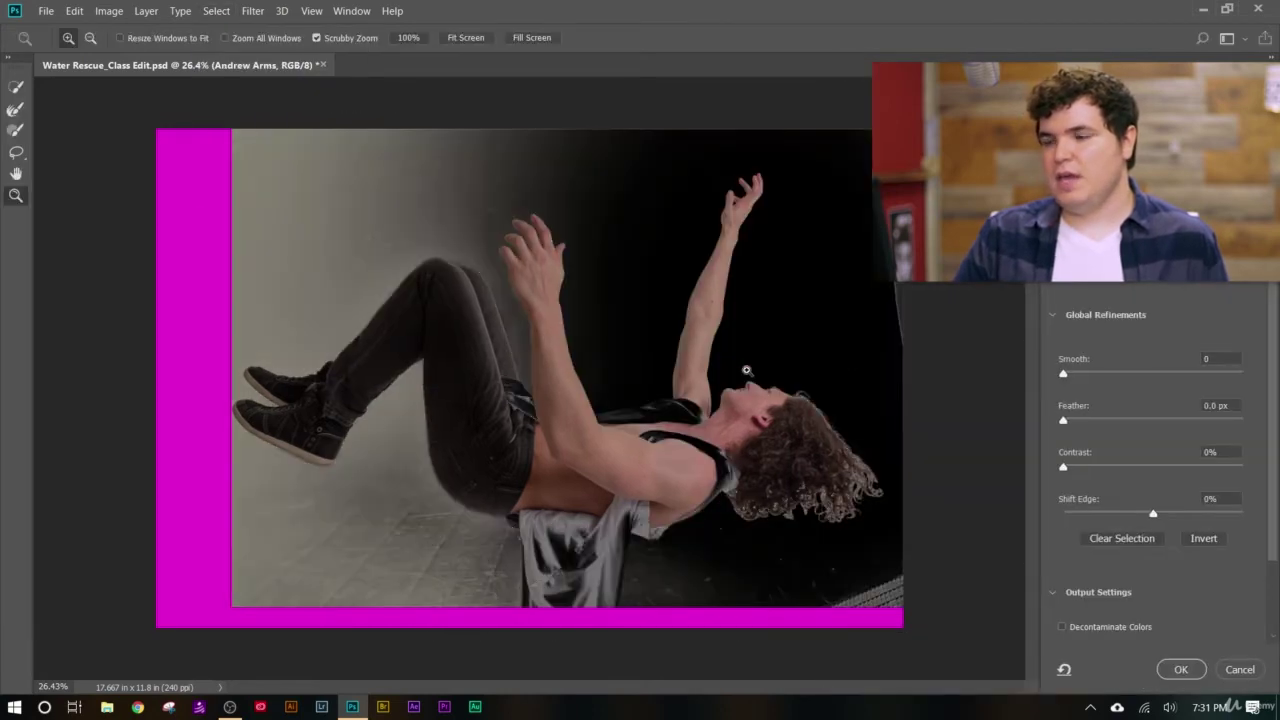
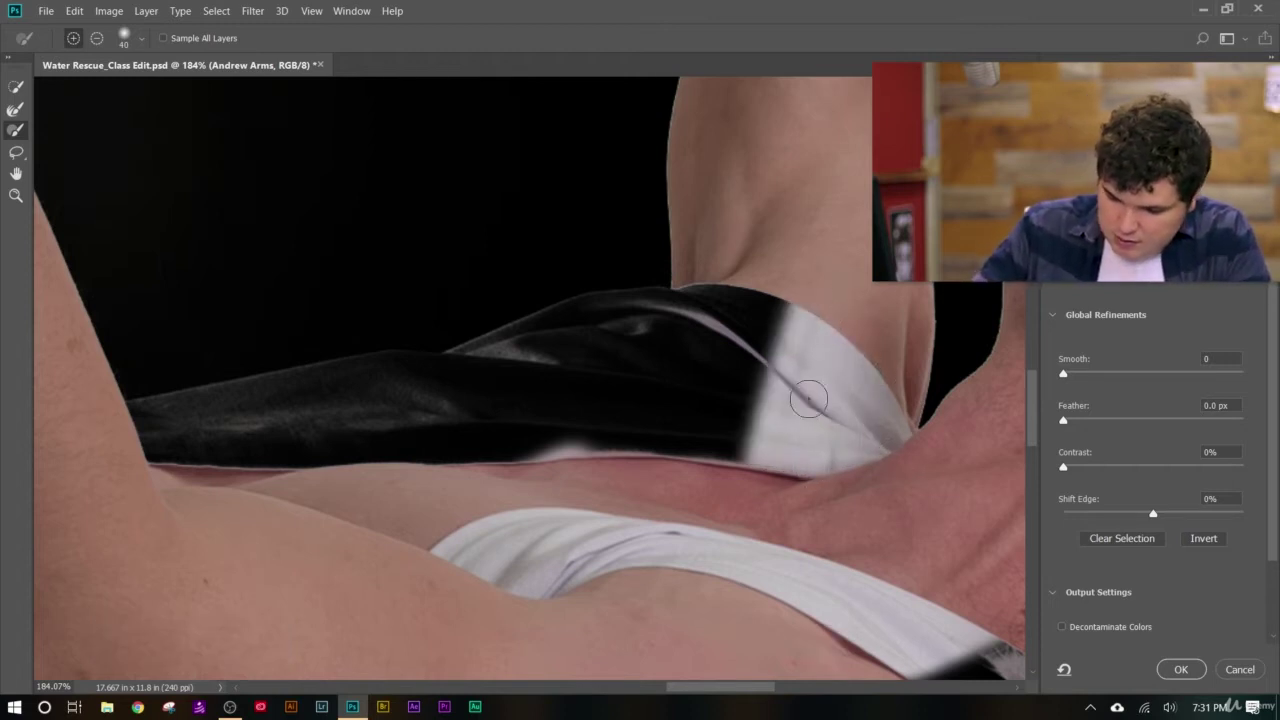
mouse_move(809, 399)
left_mouse_down()
mouse_move(769, 324)
mouse_move(780, 327)
mouse_move(624, 335)
mouse_move(460, 393)
mouse_move(310, 402)
mouse_move(85, 478)
mouse_move(575, 392)
mouse_move(207, 473)
mouse_move(435, 409)
mouse_move(582, 394)
mouse_move(354, 462)
mouse_move(630, 405)
mouse_move(506, 449)
mouse_move(683, 444)
mouse_move(714, 455)
mouse_move(555, 478)
mouse_move(729, 365)
mouse_move(780, 310)
mouse_move(611, 332)
mouse_move(681, 321)
mouse_move(601, 321)
mouse_move(501, 374)
mouse_move(599, 325)
mouse_move(546, 347)
mouse_move(766, 342)
left_mouse_up()
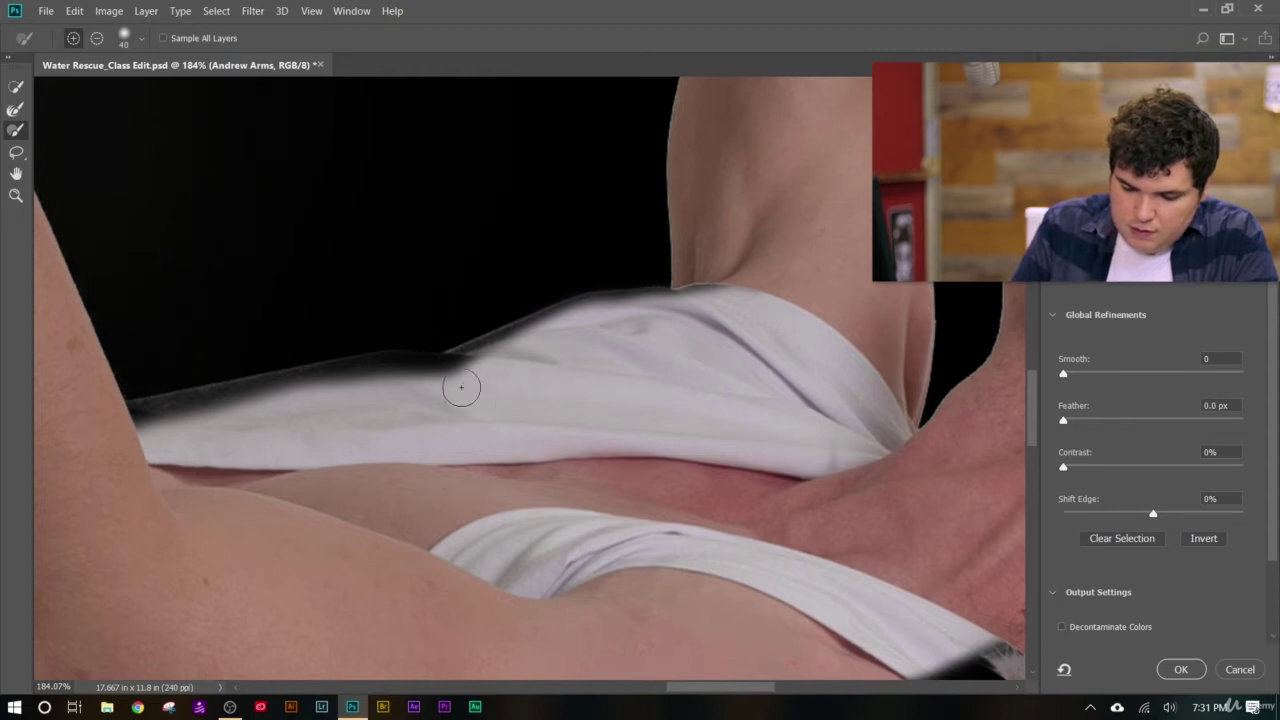
mouse_move(461, 387)
left_mouse_down()
mouse_move(343, 386)
mouse_move(90, 467)
mouse_move(154, 429)
mouse_move(303, 394)
mouse_move(527, 395)
left_mouse_up()
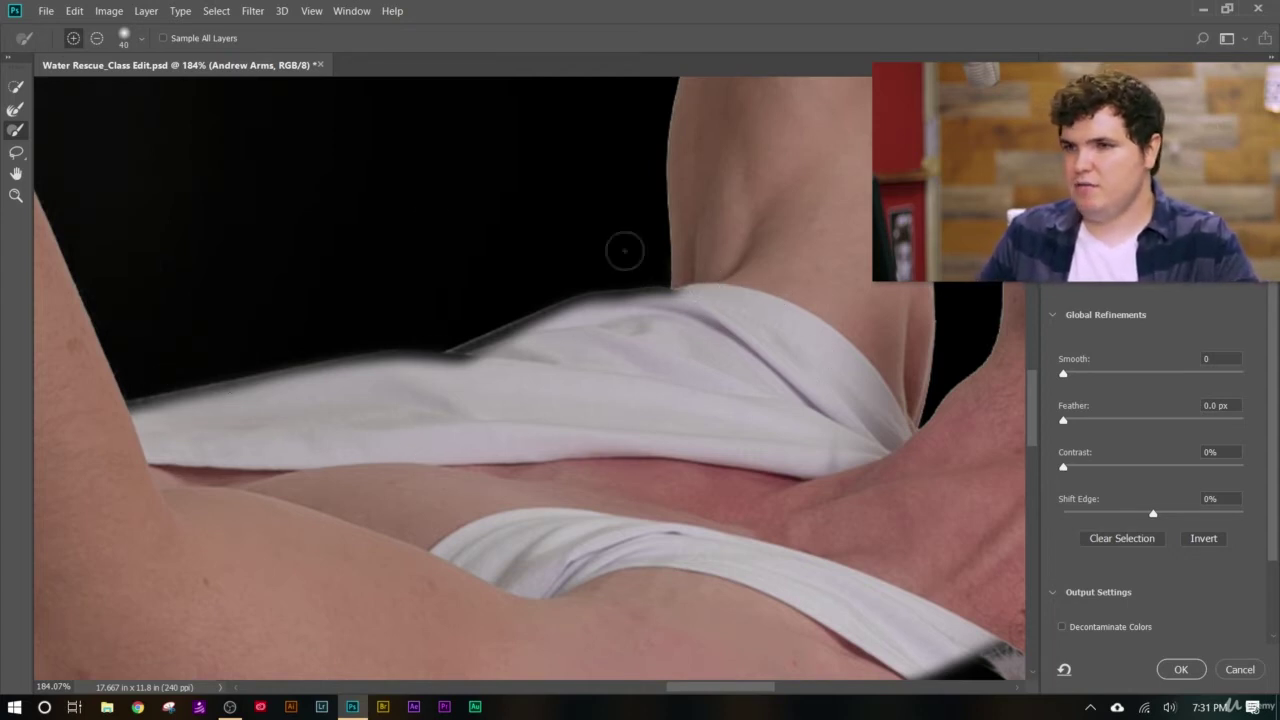
- Refine the shirt's upper edge with an enlarged Refine Edge Brush, and fill the faded patches in the fabric with the 40 px Brush
left_click(16, 108)
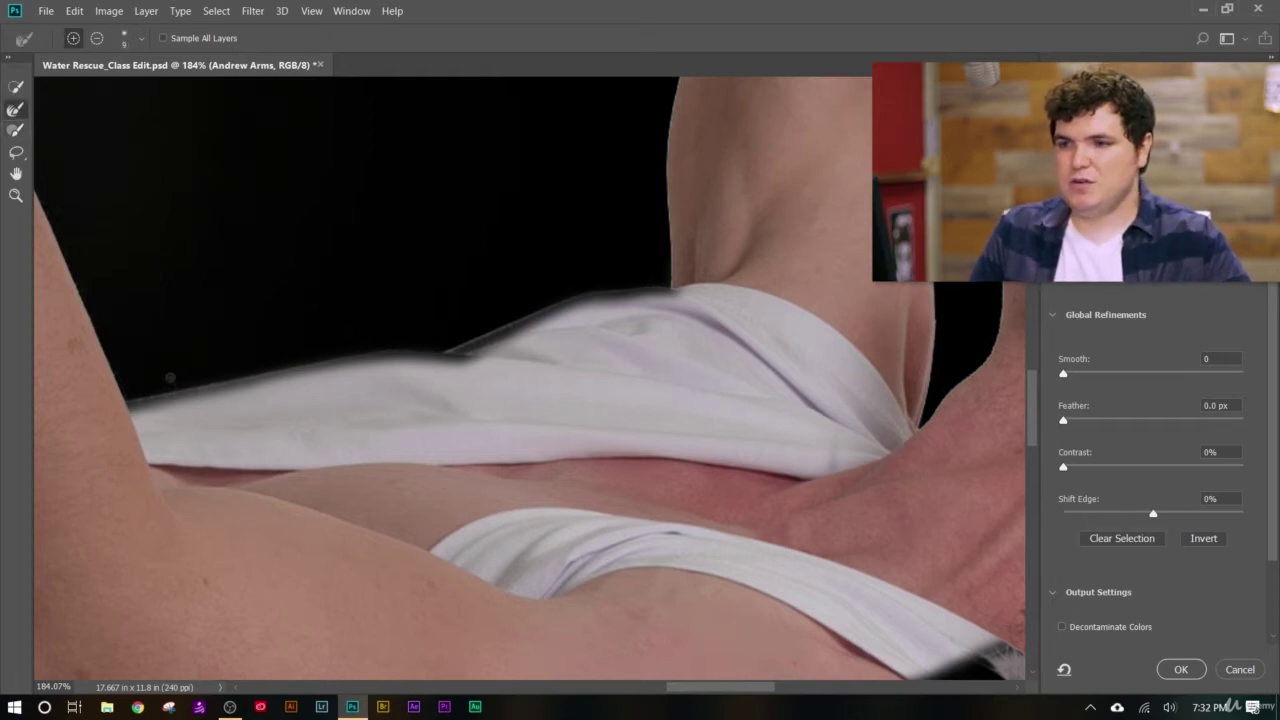
key("bracketright")
key("bracketright")
key("bracketright")
key("bracketright")
key("bracketright")
key("bracketright")
key("bracketright")
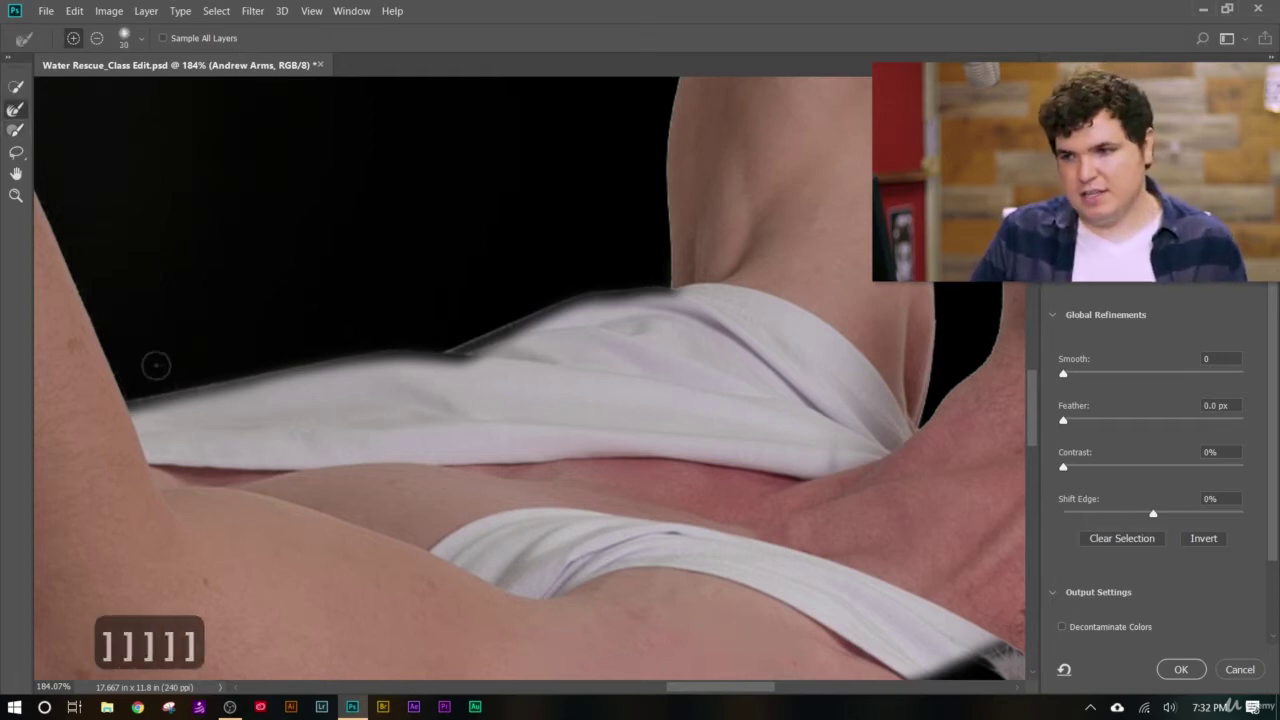
mouse_move(138, 400)
left_mouse_down()
mouse_move(466, 340)
mouse_move(585, 290)
mouse_move(665, 280)
left_mouse_up()
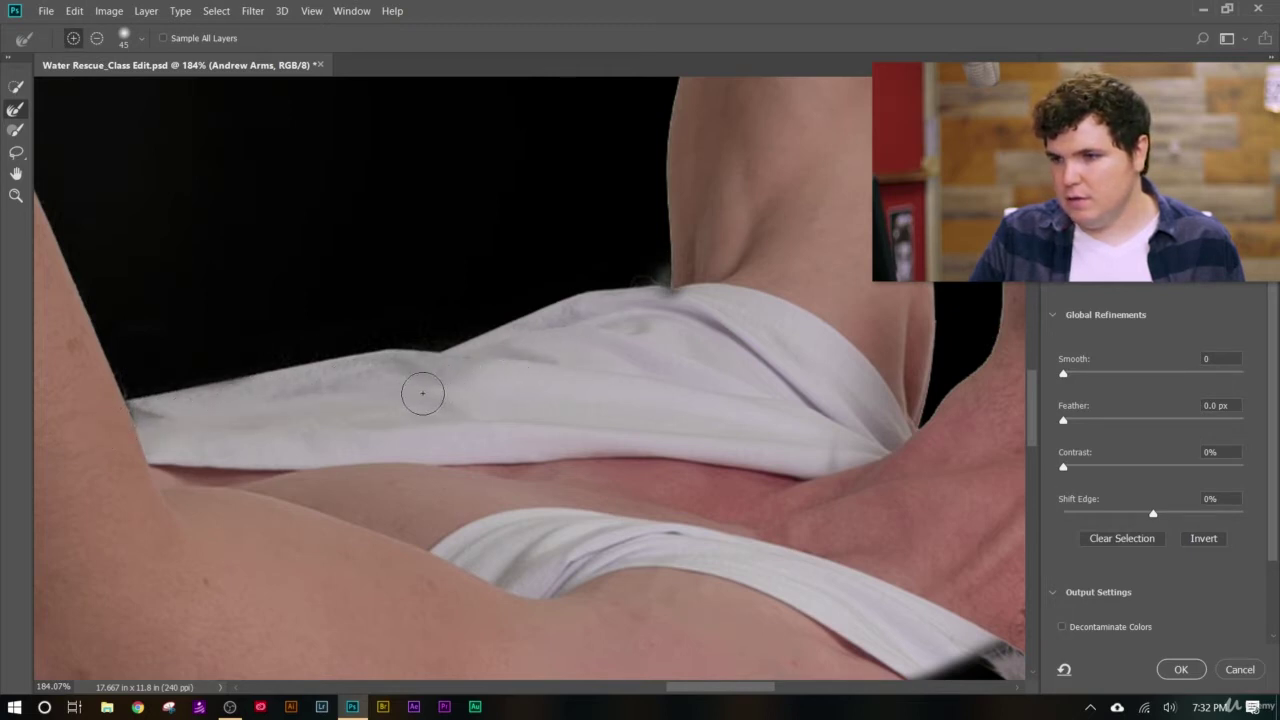
left_click_drag(186, 388, 388, 328)
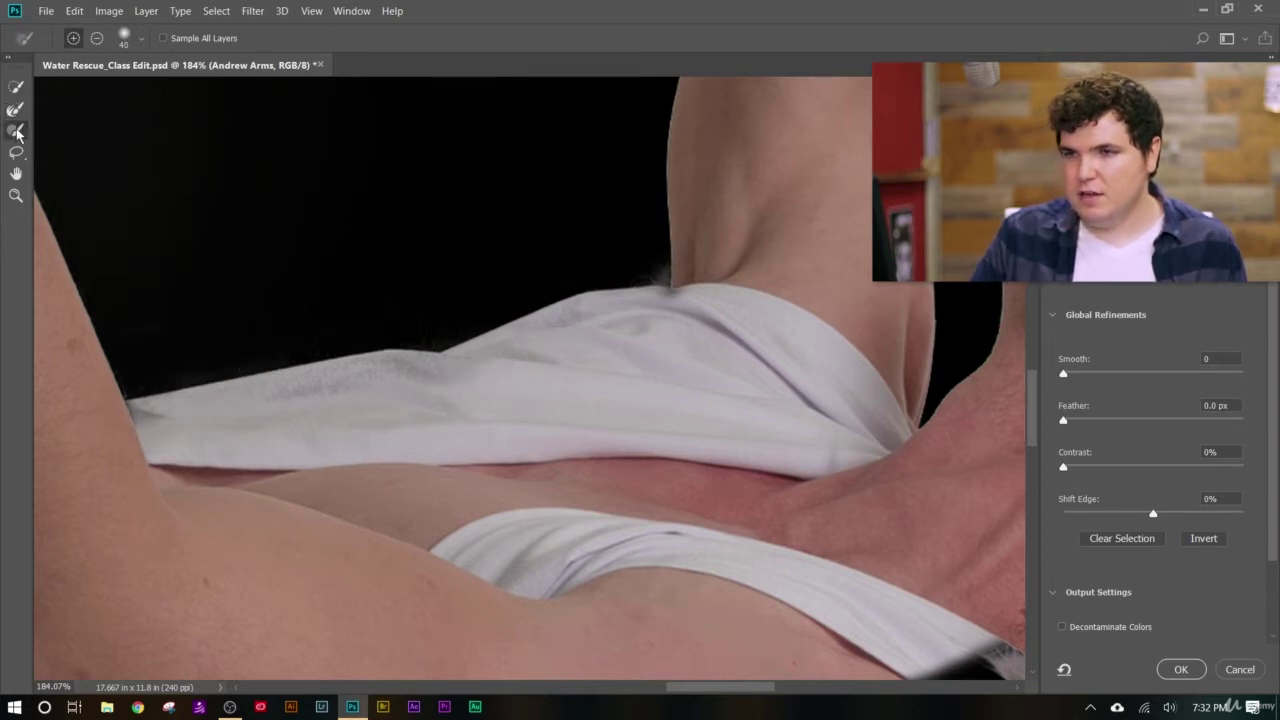
left_click_drag(412, 380, 494, 367)
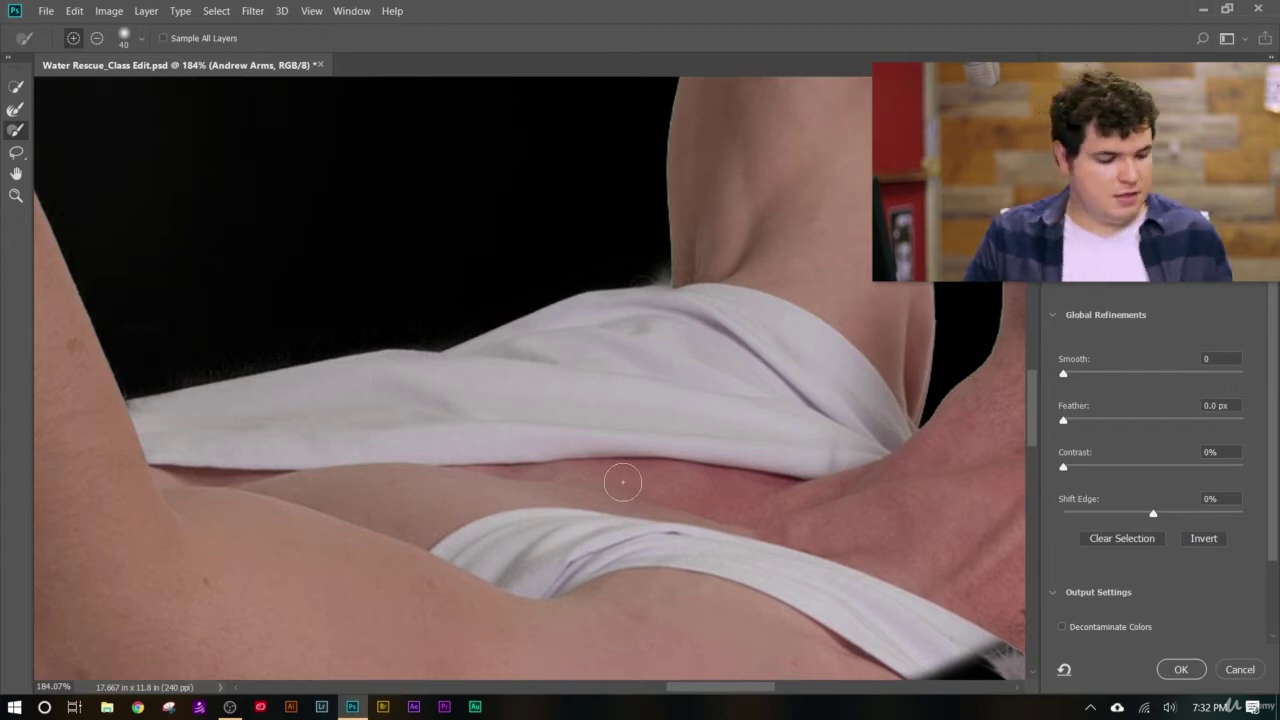
- Enlarge the Brush tool to 500 px, try a stroke on the background above the nearer hand, and undo it
left_click(17, 197)
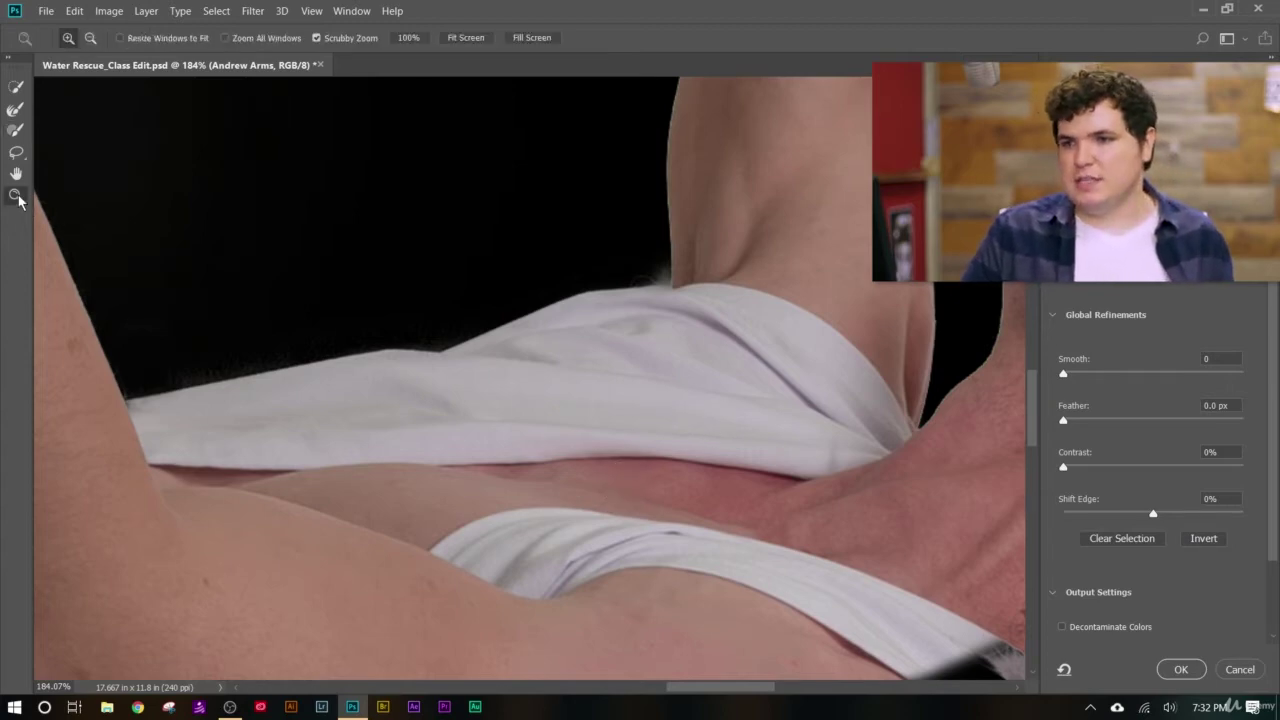
left_click_drag(741, 527, 670, 329)
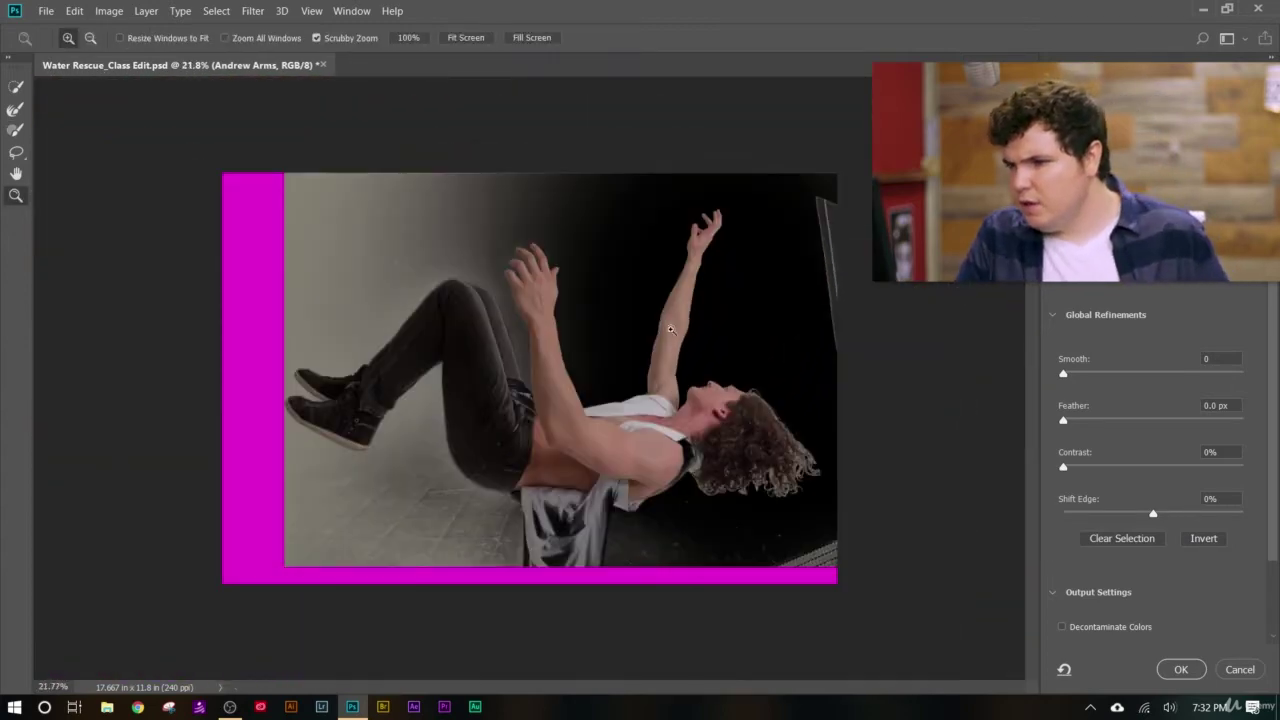
left_click_drag(745, 513, 726, 281)
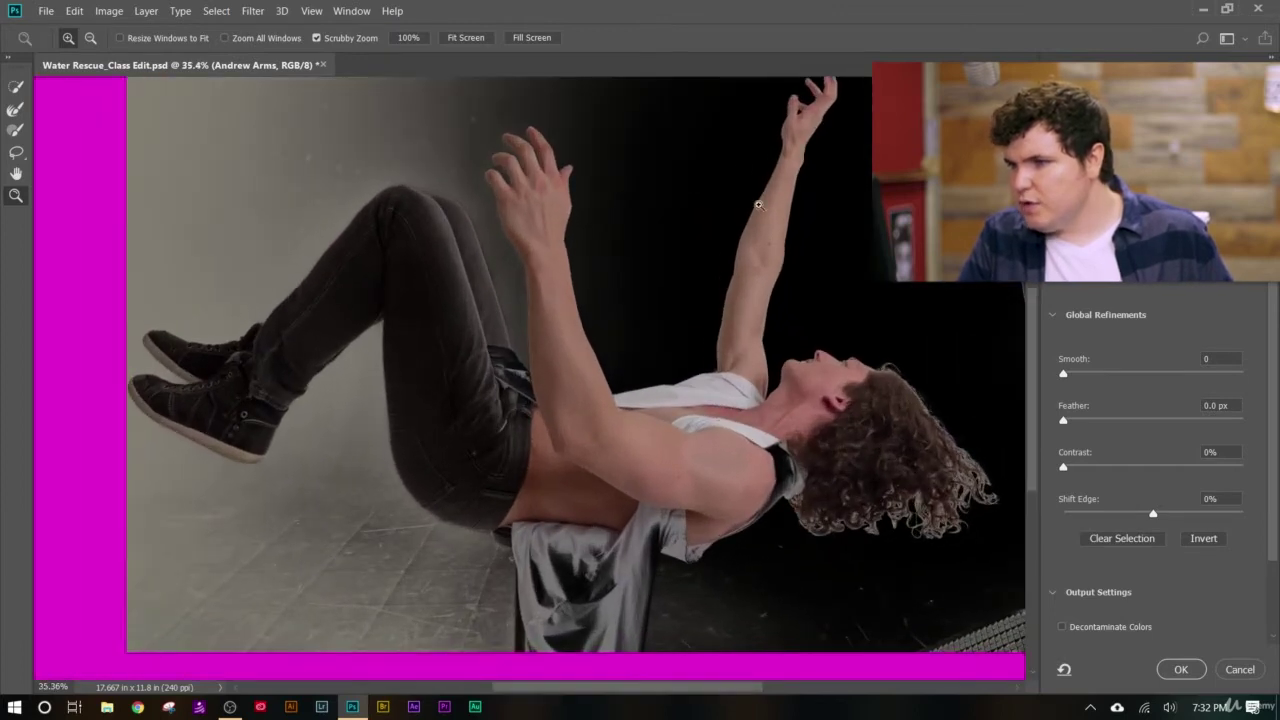
left_click_drag(508, 154, 551, 168)
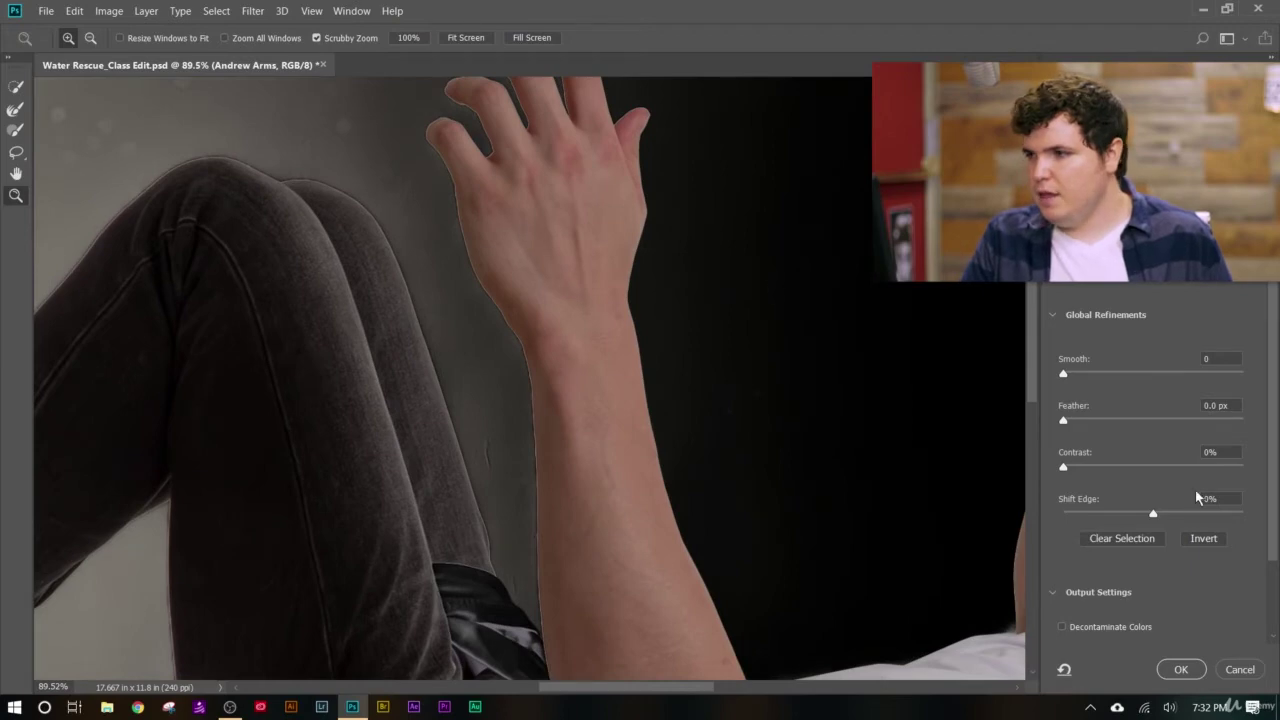
left_click_drag(1021, 352, 977, 357)
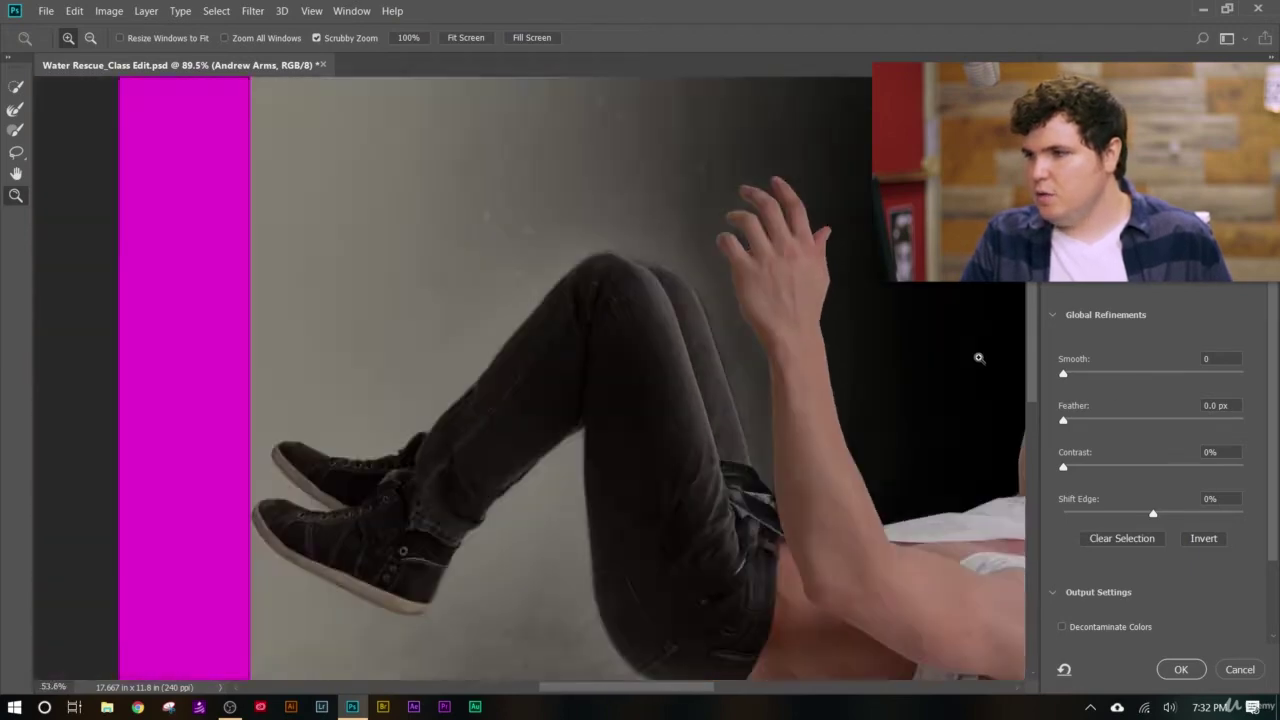
left_click(12, 131)
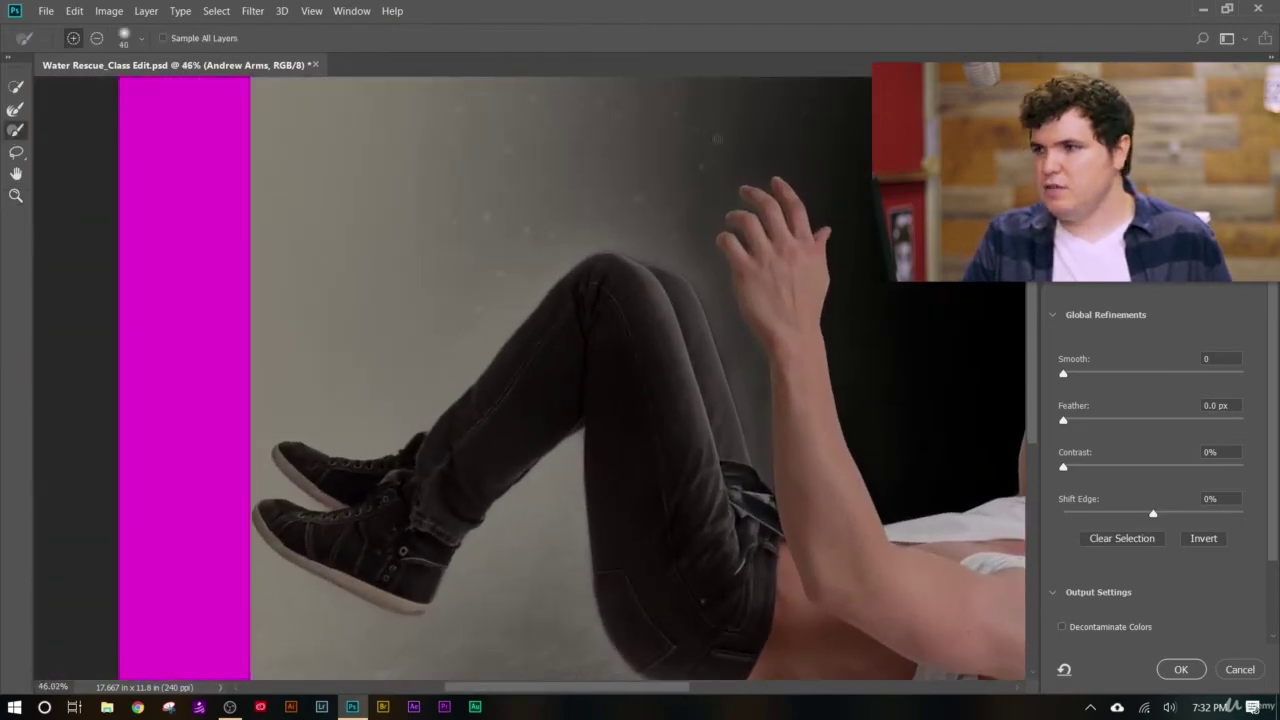
key("bracketright")
key("bracketright")
key("bracketright")
key("bracketright")
key("bracketright")
key("bracketright")
key("bracketright")
key("bracketright")
key("bracketright")
key("bracketright")
key("bracketright")
key("bracketright")
key("bracketright")
key("bracketright")
key("bracketright")
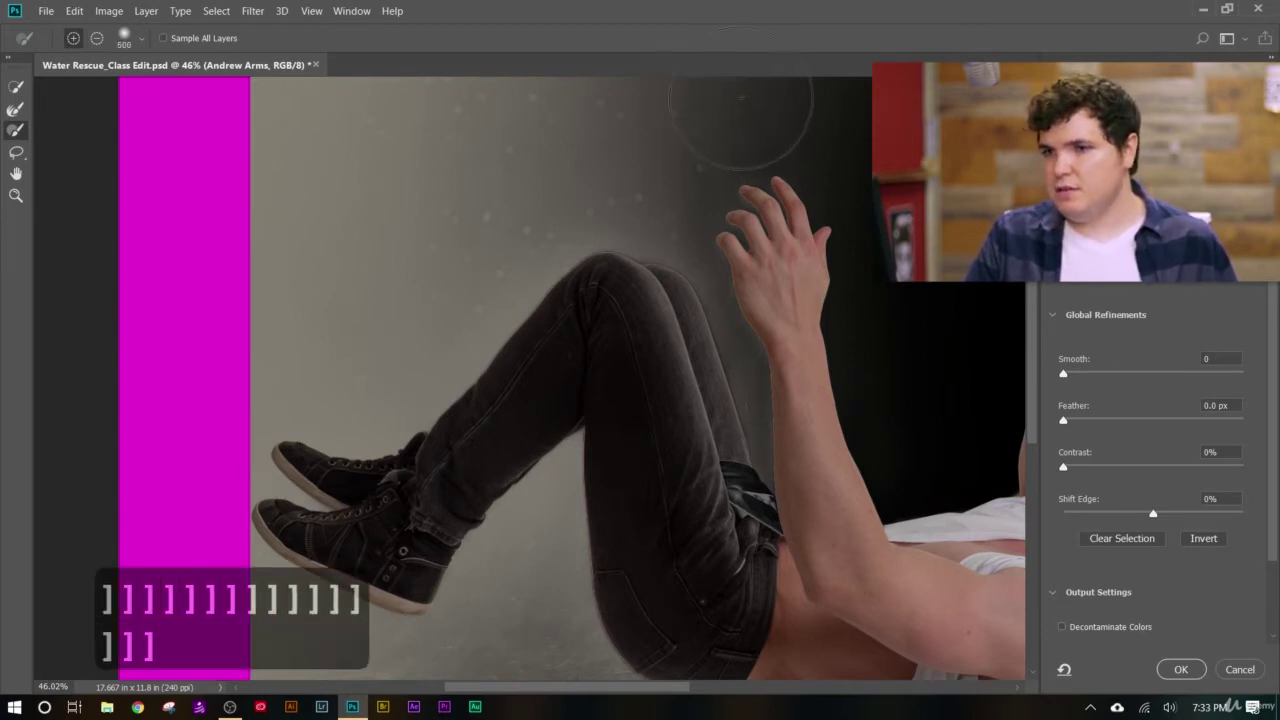
mouse_move(741, 97)
left_mouse_down()
mouse_move(700, 86)
mouse_move(686, 114)
left_mouse_up()
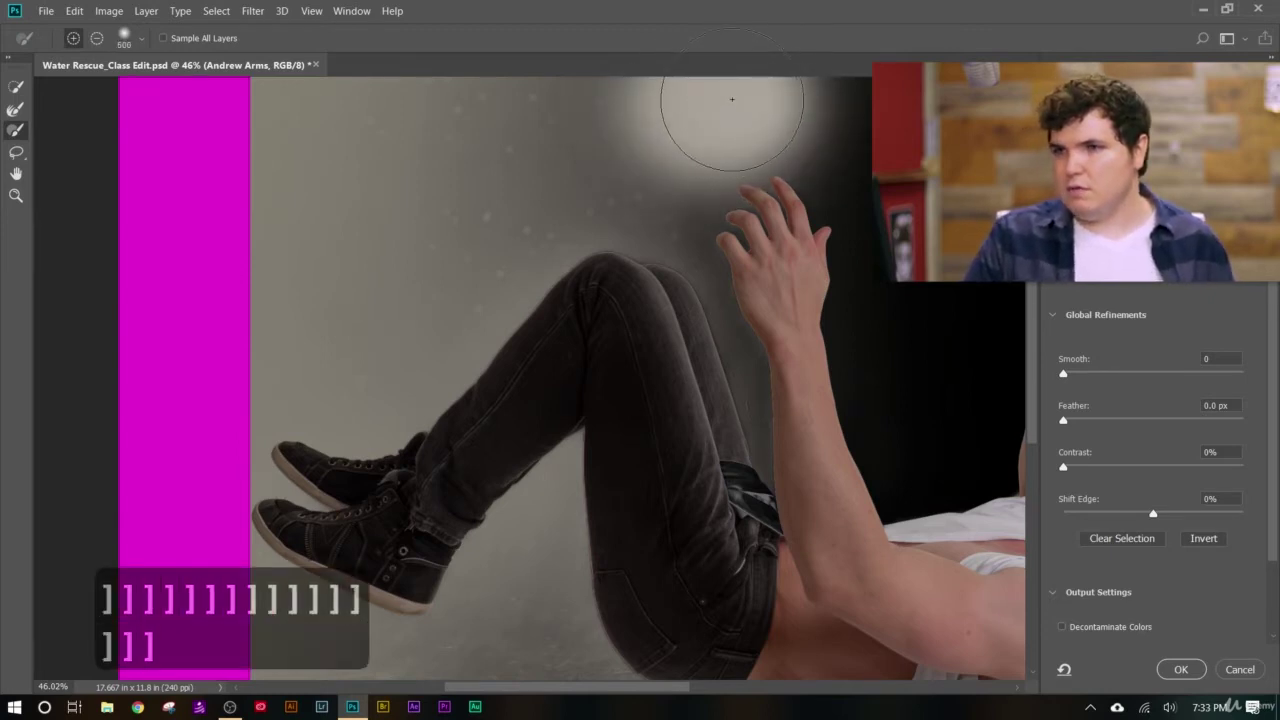
key("ctrl+z")
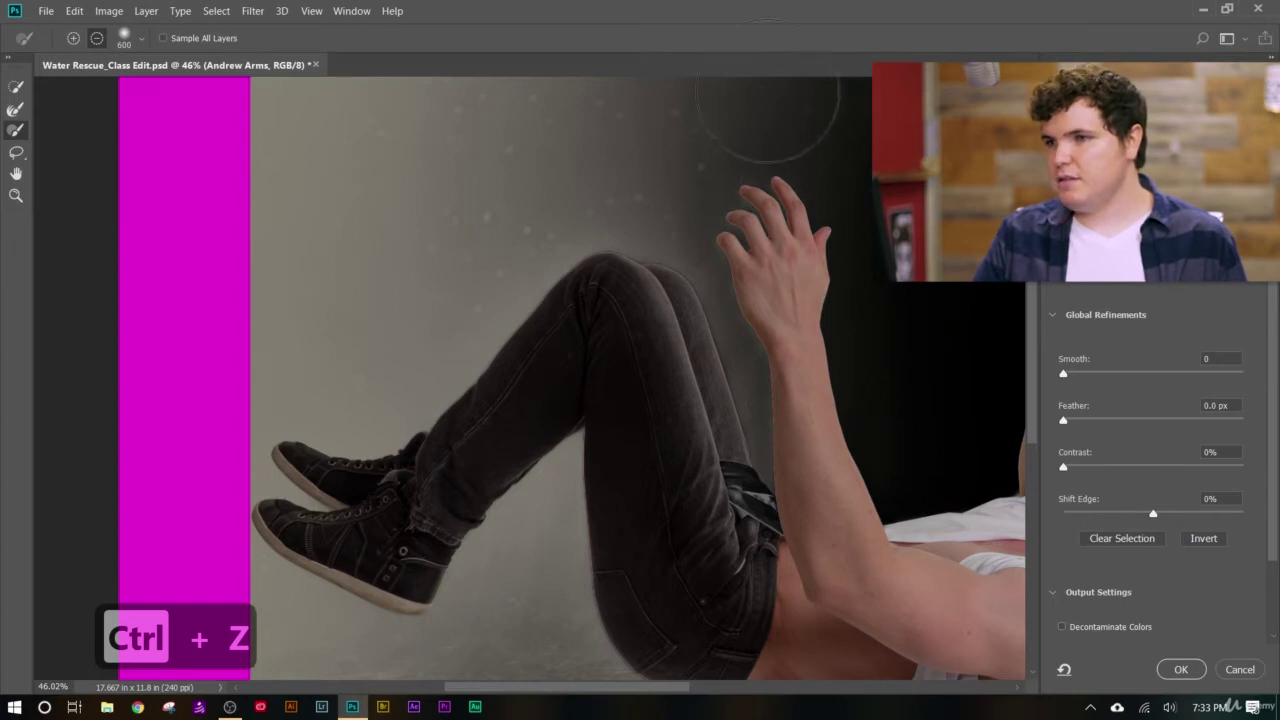
- Set the 600 px subtracting brush's hardness to 84% and paint the legs, floor and surrounding studio background out of the selection
left_click(146, 39)
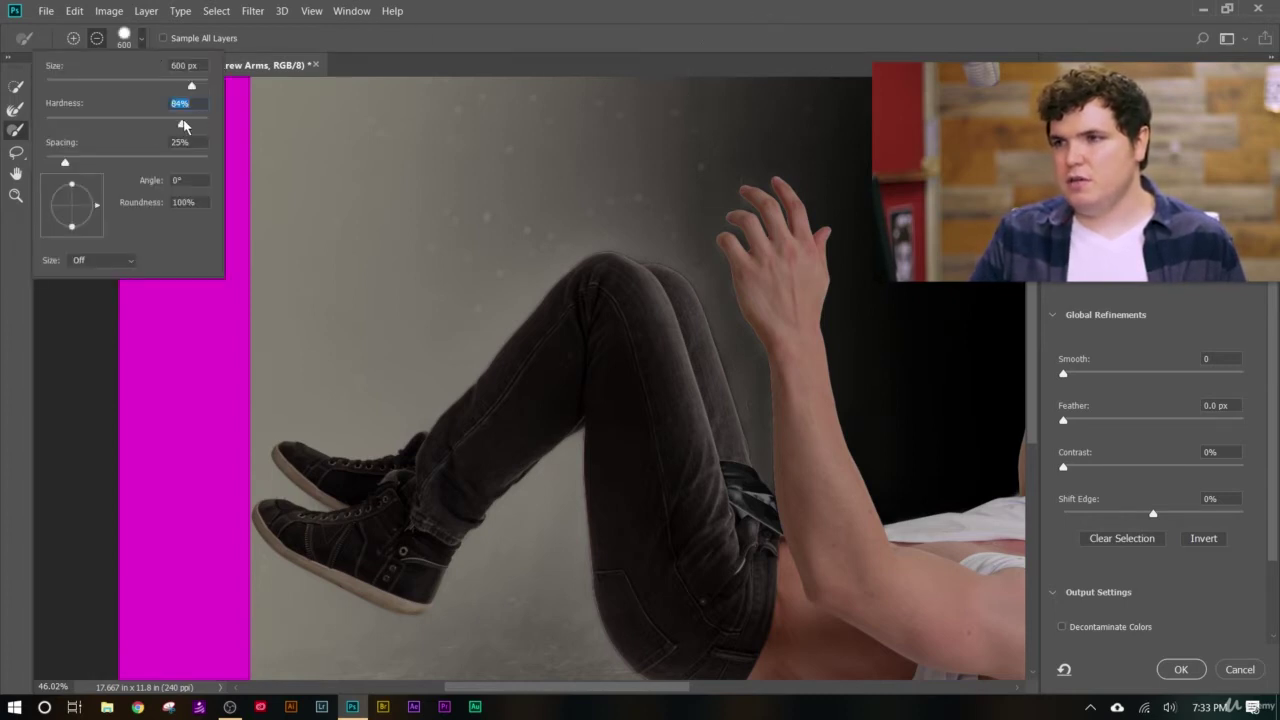
left_click(664, 42)
mouse_move(700, 71)
left_mouse_down()
mouse_move(651, 100)
mouse_move(557, 206)
mouse_move(588, 330)
mouse_move(514, 640)
mouse_move(510, 75)
mouse_move(300, 640)
mouse_move(308, 53)
mouse_move(357, 586)
mouse_move(429, 509)
mouse_move(486, 386)
left_mouse_up()
scroll(527, 530, "down", 3)
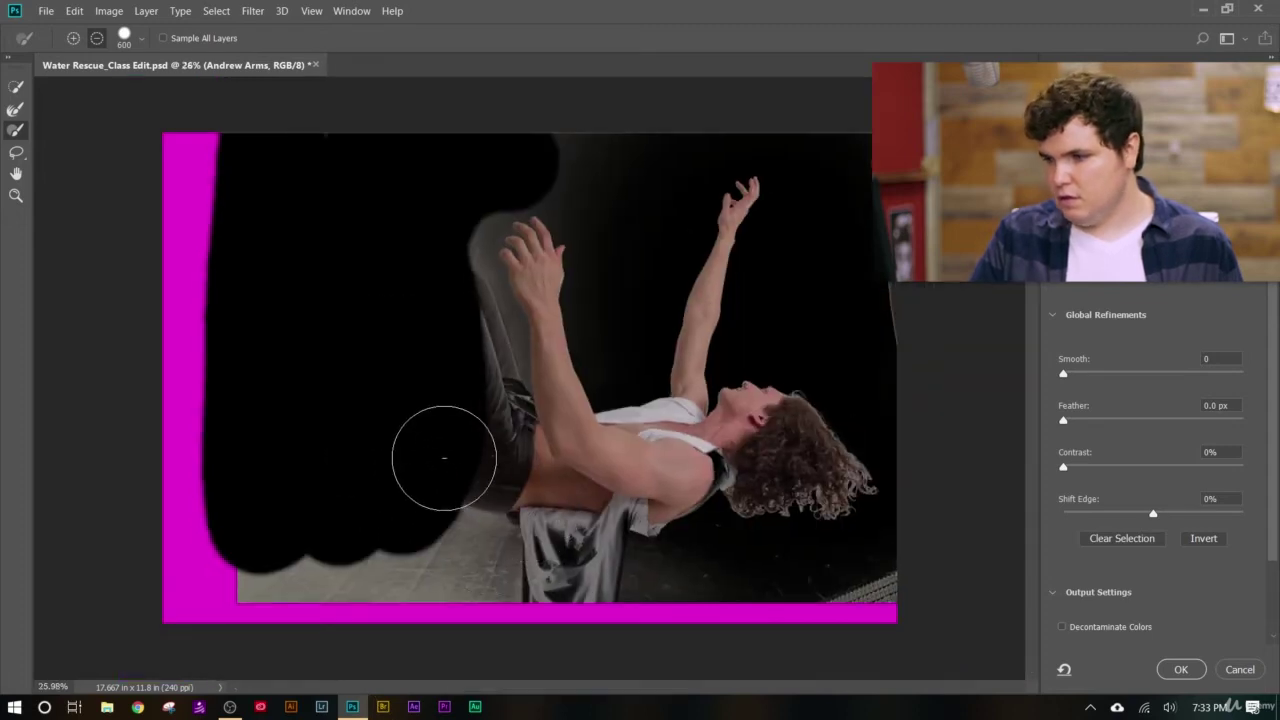
mouse_move(443, 451)
left_mouse_down()
mouse_move(603, 647)
mouse_move(343, 542)
mouse_move(256, 533)
mouse_move(249, 613)
mouse_move(540, 634)
mouse_move(909, 586)
left_mouse_up()
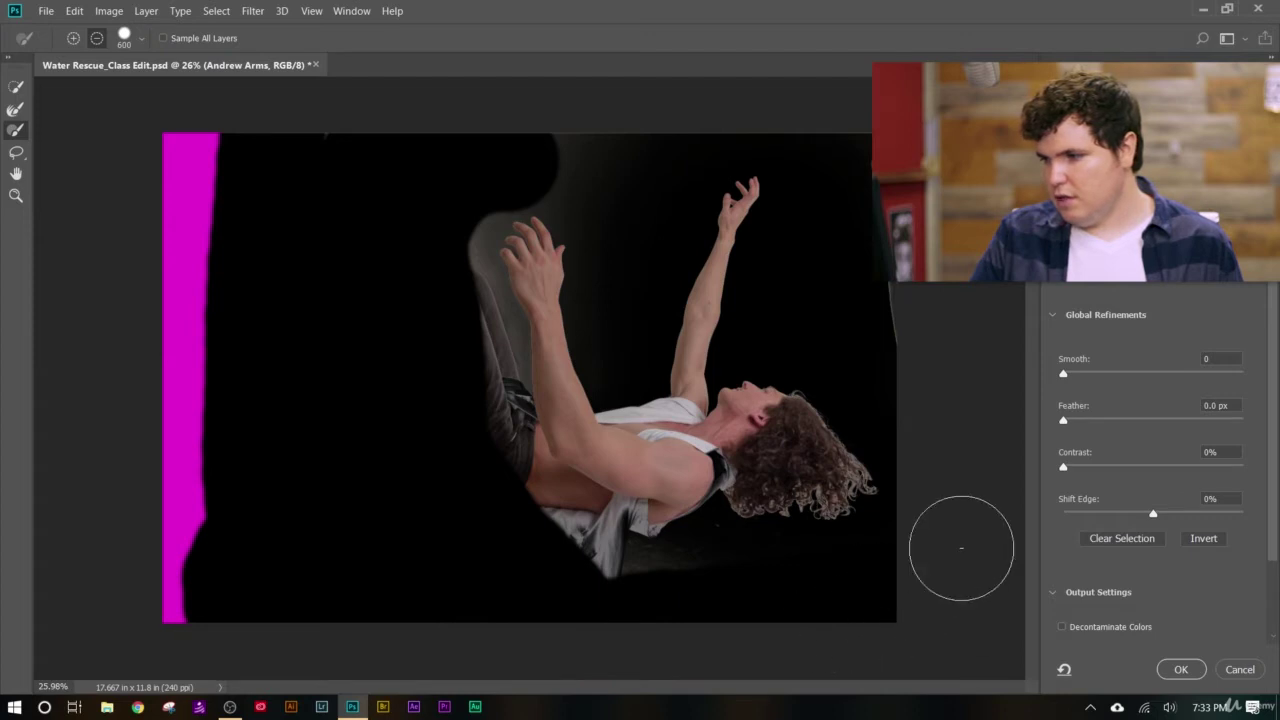
mouse_move(897, 140)
left_mouse_down()
mouse_move(805, 108)
mouse_move(702, 104)
mouse_move(626, 154)
mouse_move(506, 138)
mouse_move(411, 151)
mouse_move(453, 452)
mouse_move(533, 579)
mouse_move(539, 614)
mouse_move(518, 604)
mouse_move(533, 637)
mouse_move(604, 398)
mouse_move(543, 425)
mouse_move(662, 444)
mouse_move(801, 535)
mouse_move(622, 490)
left_mouse_up()
- Reduce the subtracting Brush to 175 px and paint the grey backdrop close around the nearer hand out of the selection
scroll(522, 611, "up", 2)
scroll(522, 611, "up", 2)
scroll(571, 286, "down", 5)
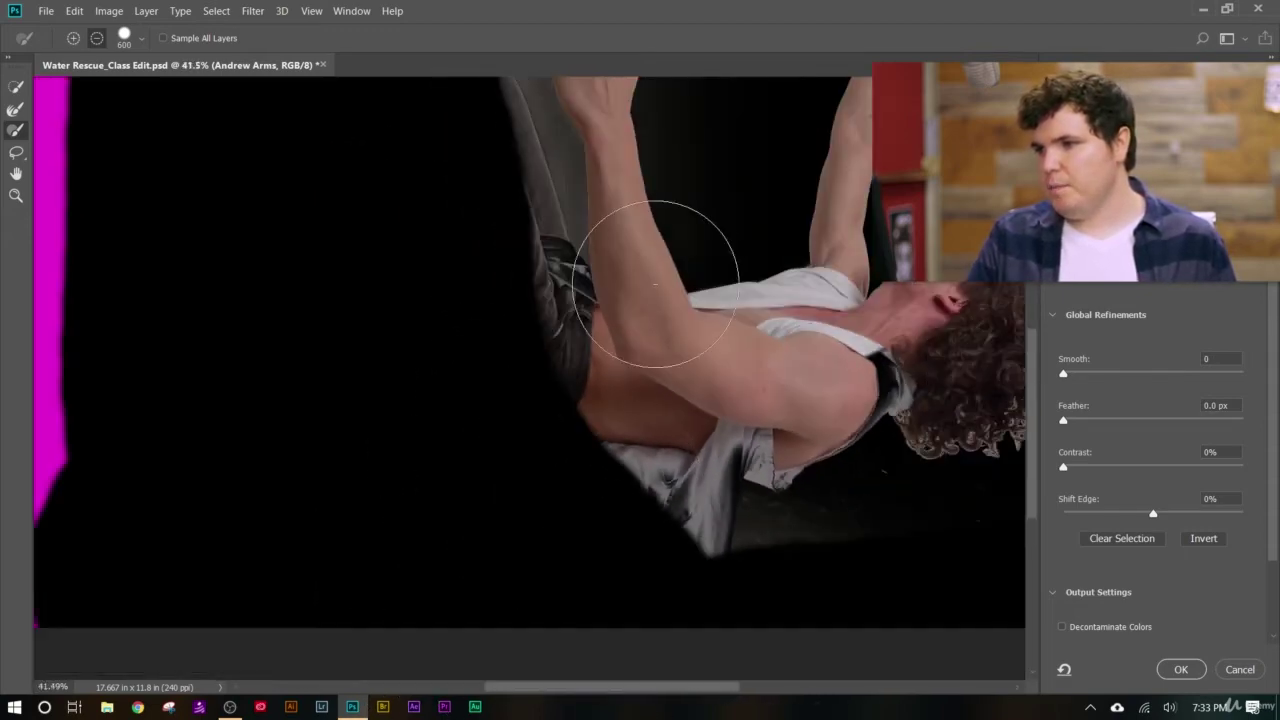
scroll(600, 243, "up", 5)
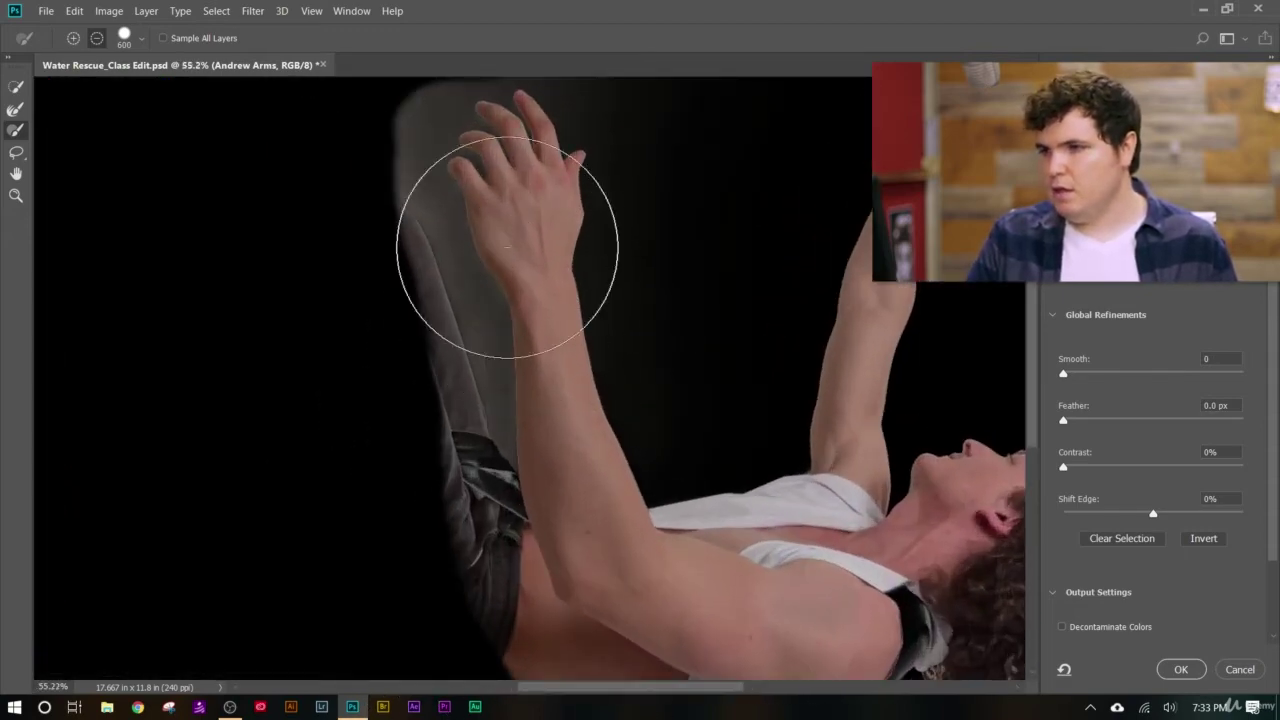
scroll(496, 140, "up", 3)
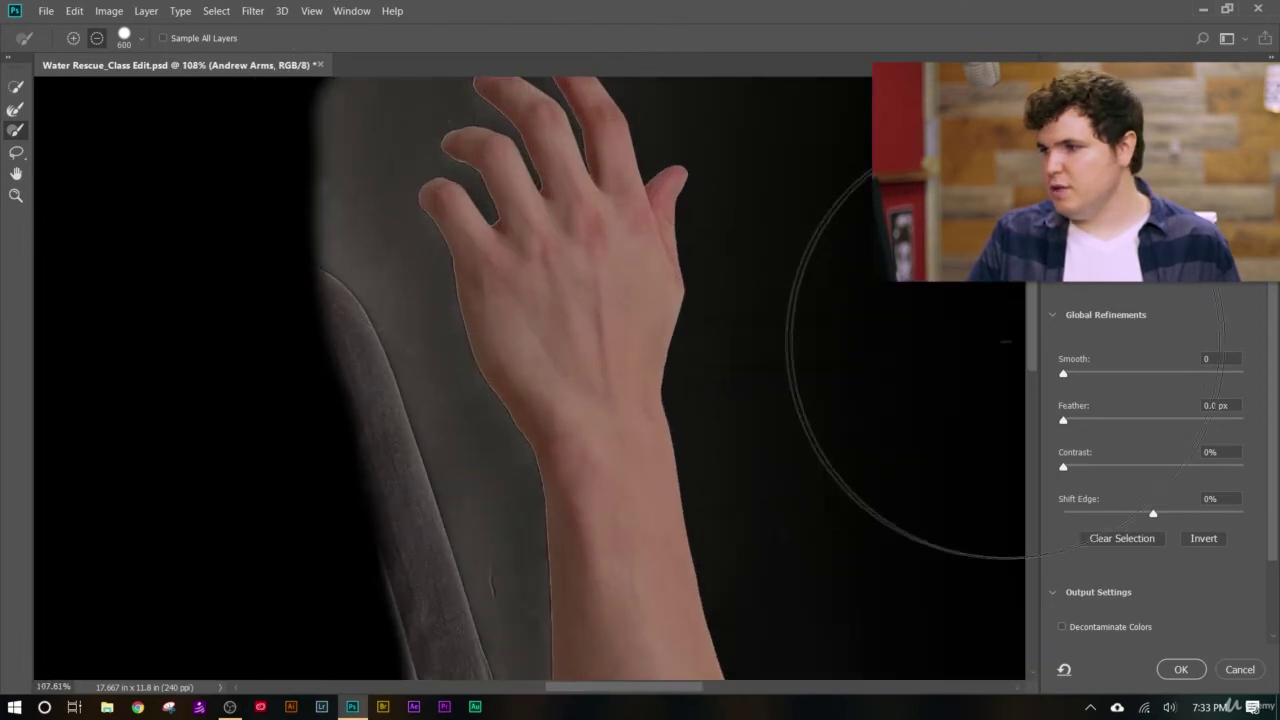
left_click_drag(1033, 328, 1037, 410)
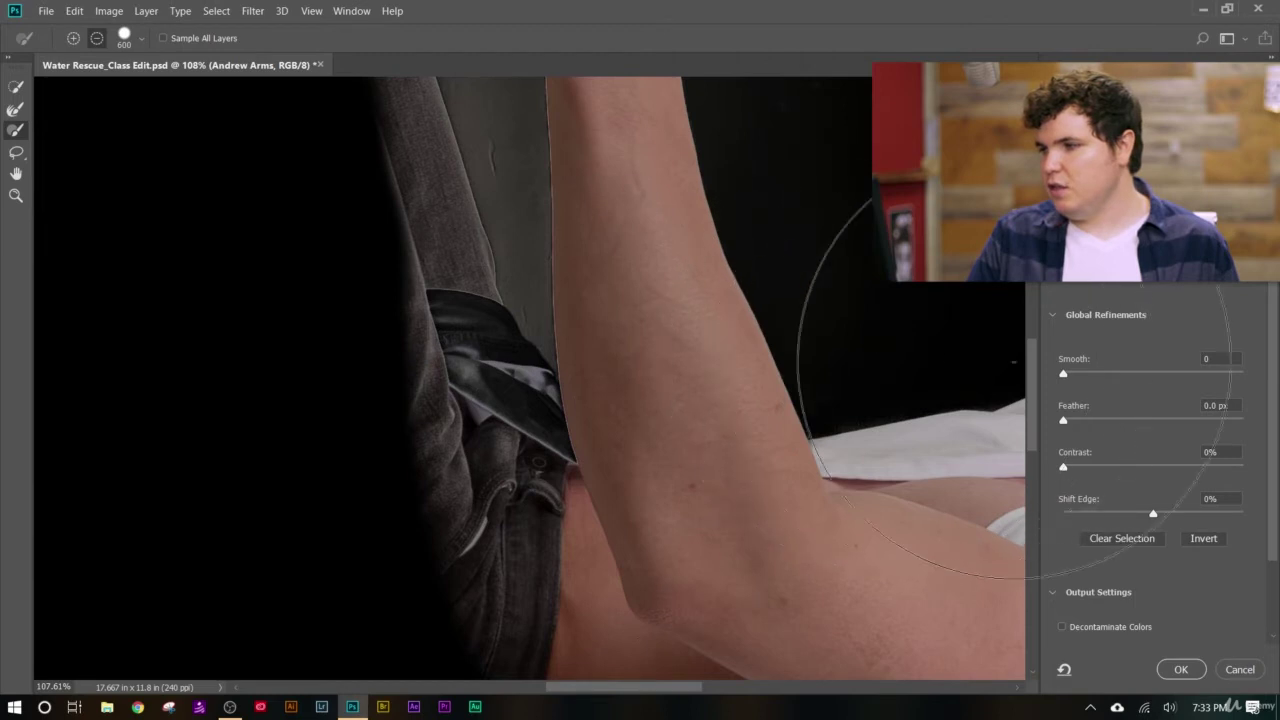
left_click_drag(1031, 374, 1033, 300)
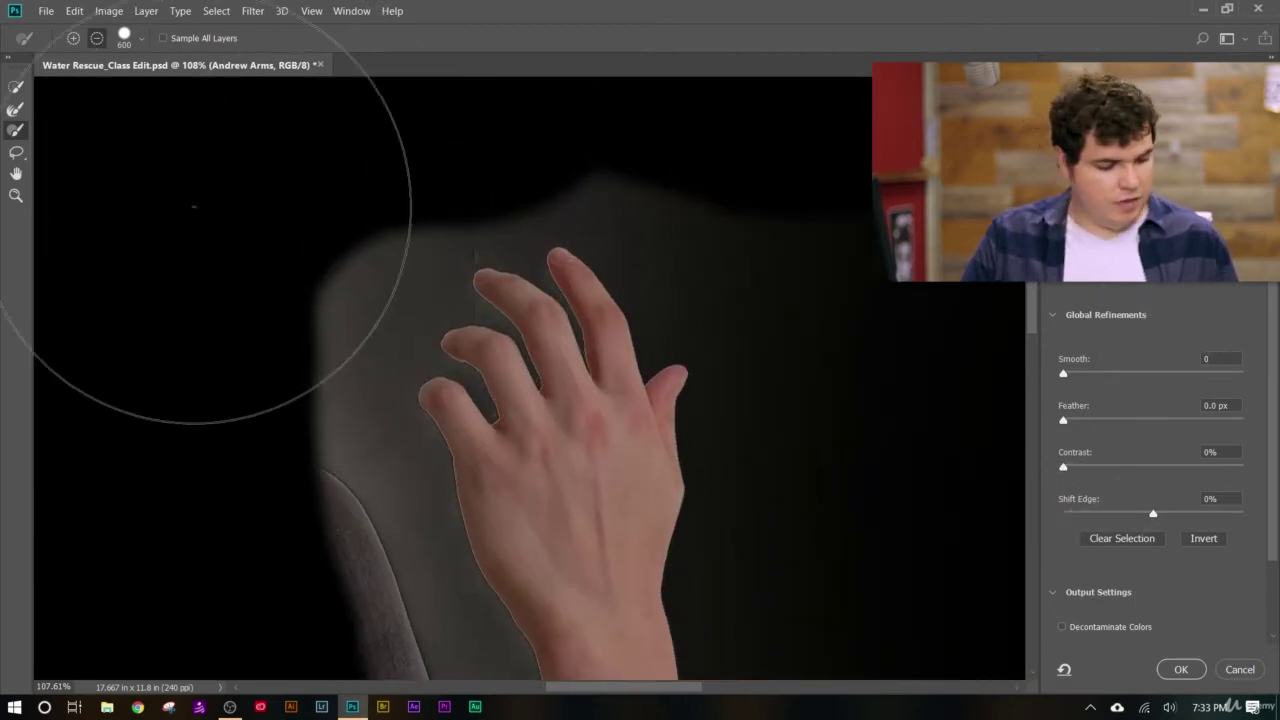
key("bracketleft")
key("bracketleft")
key("bracketleft")
key("bracketleft")
key("bracketleft")
key("bracketleft")
mouse_move(343, 271)
left_mouse_down()
mouse_move(300, 431)
mouse_move(305, 389)
mouse_move(369, 271)
mouse_move(463, 173)
mouse_move(571, 158)
mouse_move(628, 179)
mouse_move(885, 422)
mouse_move(914, 547)
mouse_move(875, 581)
mouse_move(794, 343)
mouse_move(775, 610)
mouse_move(809, 586)
left_mouse_up()
mouse_move(65, 457)
left_mouse_down()
mouse_move(300, 371)
mouse_move(400, 657)
mouse_move(430, 650)
left_mouse_up()
- Paint the remaining jeans, waist and backdrop beside the nearer arm and below its elbow out with the 175 px subtracting Brush
scroll(430, 535, "down", 2)
scroll(425, 537, "down", 3)
scroll(489, 394, "up", 4)
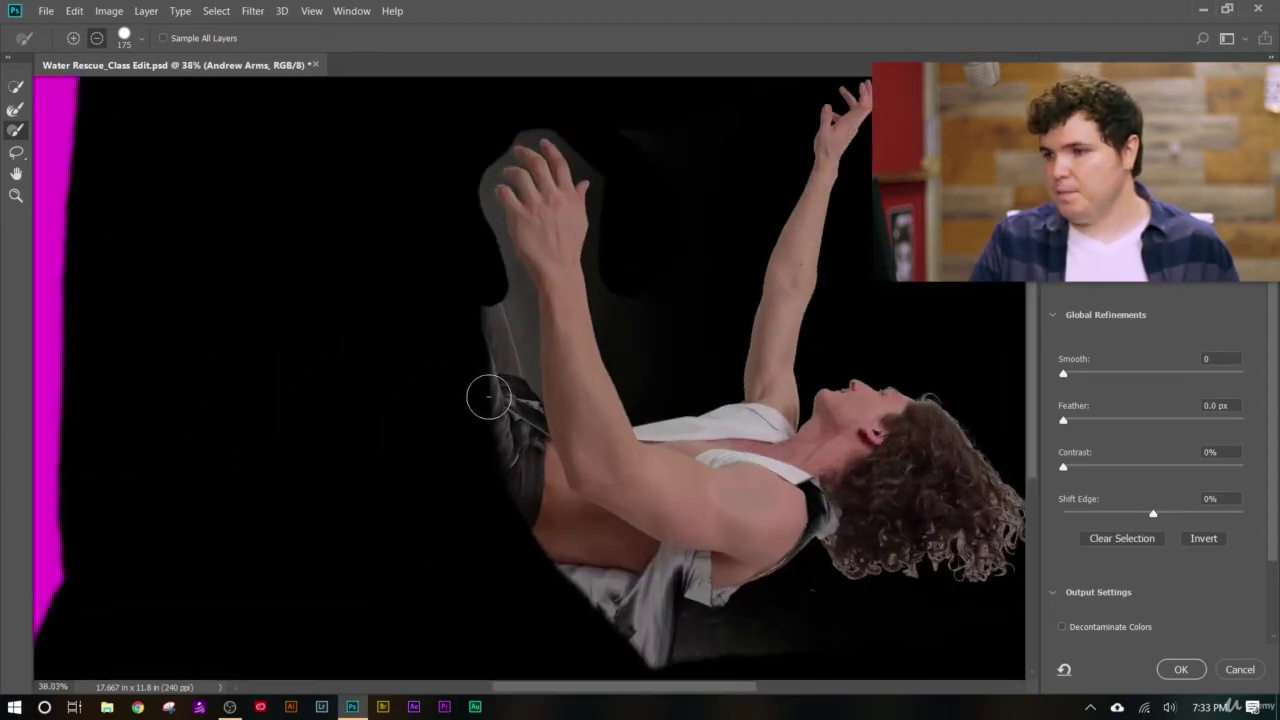
mouse_move(481, 240)
left_mouse_down()
mouse_move(511, 298)
mouse_move(510, 527)
mouse_move(493, 608)
mouse_move(520, 558)
mouse_move(519, 433)
mouse_move(474, 285)
mouse_move(498, 408)
left_mouse_up()
mouse_move(536, 557)
left_mouse_down()
mouse_move(600, 627)
mouse_move(692, 664)
mouse_move(659, 674)
mouse_move(585, 662)
mouse_move(599, 613)
mouse_move(704, 660)
left_mouse_up()
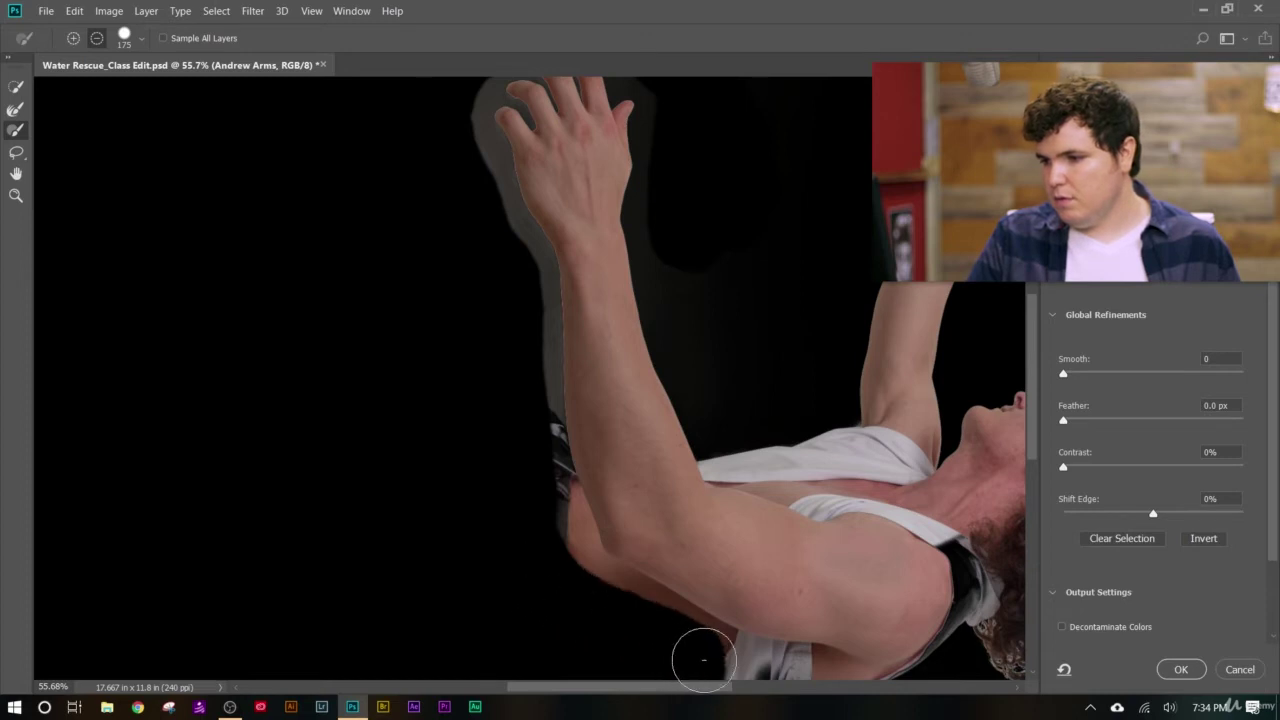
mouse_move(637, 622)
left_mouse_down()
mouse_move(567, 572)
mouse_move(540, 508)
mouse_move(511, 259)
mouse_move(448, 120)
left_mouse_up()
scroll(459, 159, "down", 2)
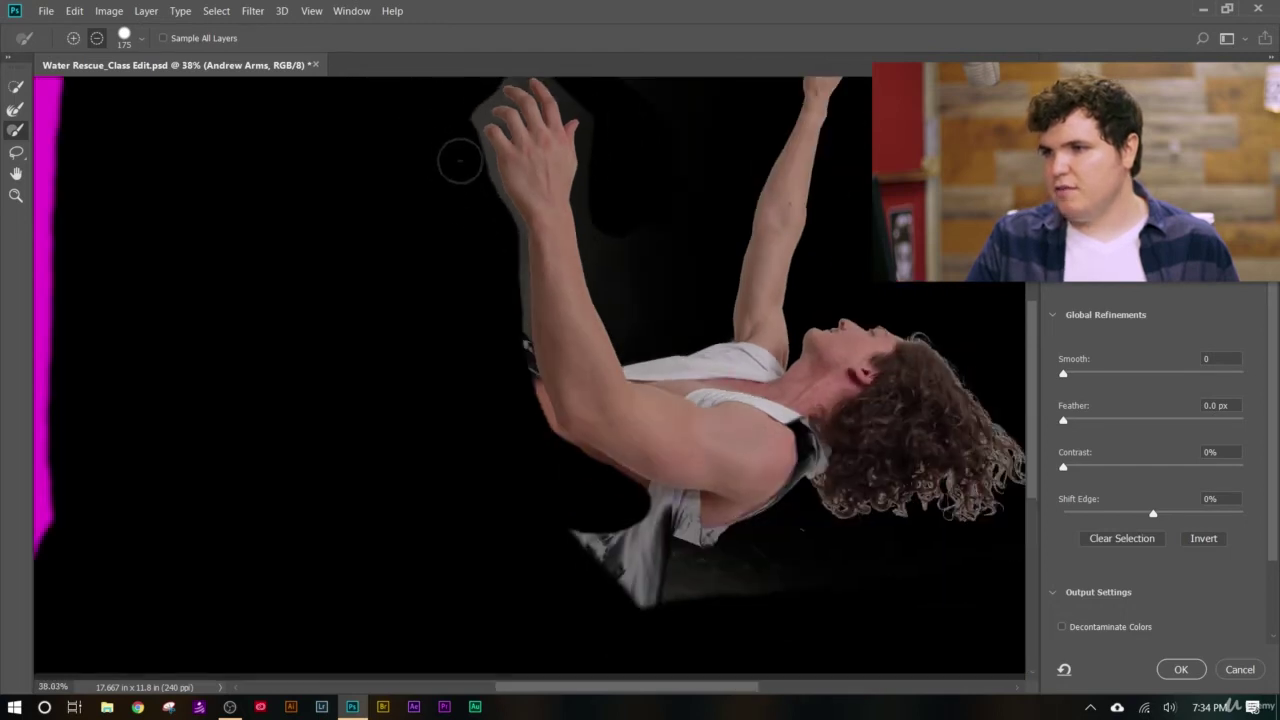
- Subtract the dark backdrop between the two arms, leaving a narrow strip along the nearer forearm's inner edge
scroll(491, 80, "up", 2)
scroll(511, 118, "up", 5)
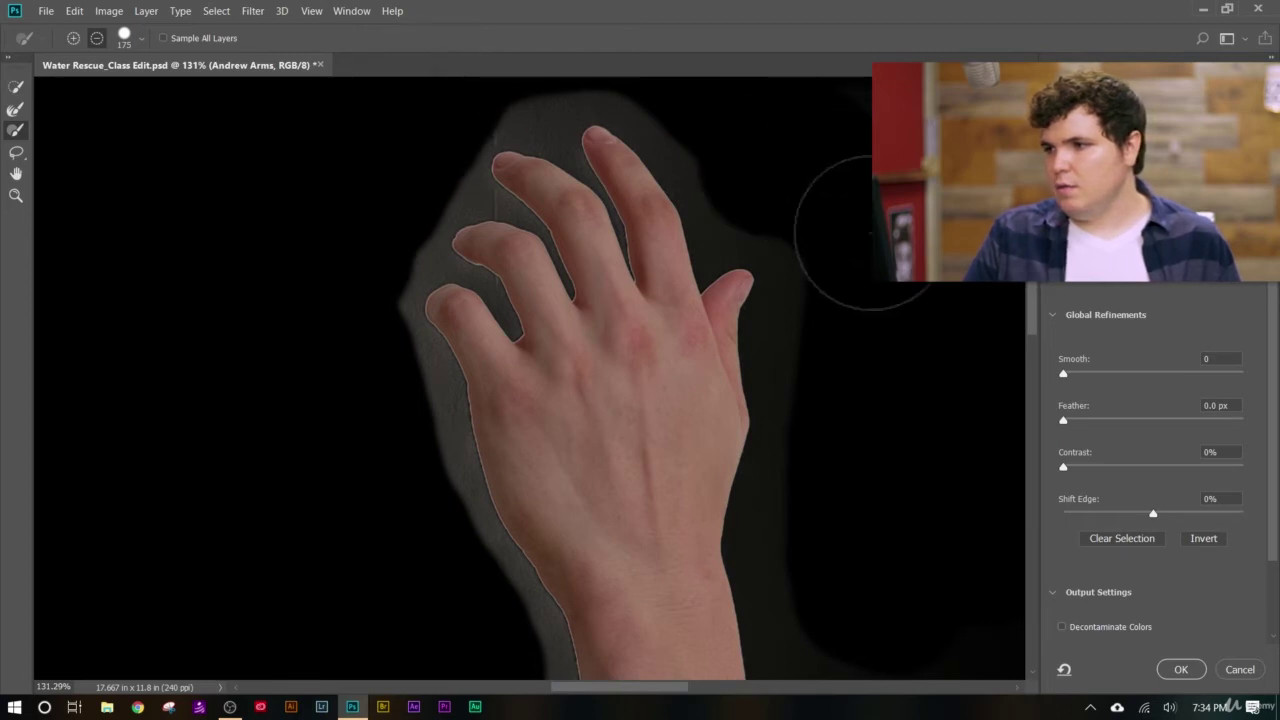
scroll(865, 605, "down", 5)
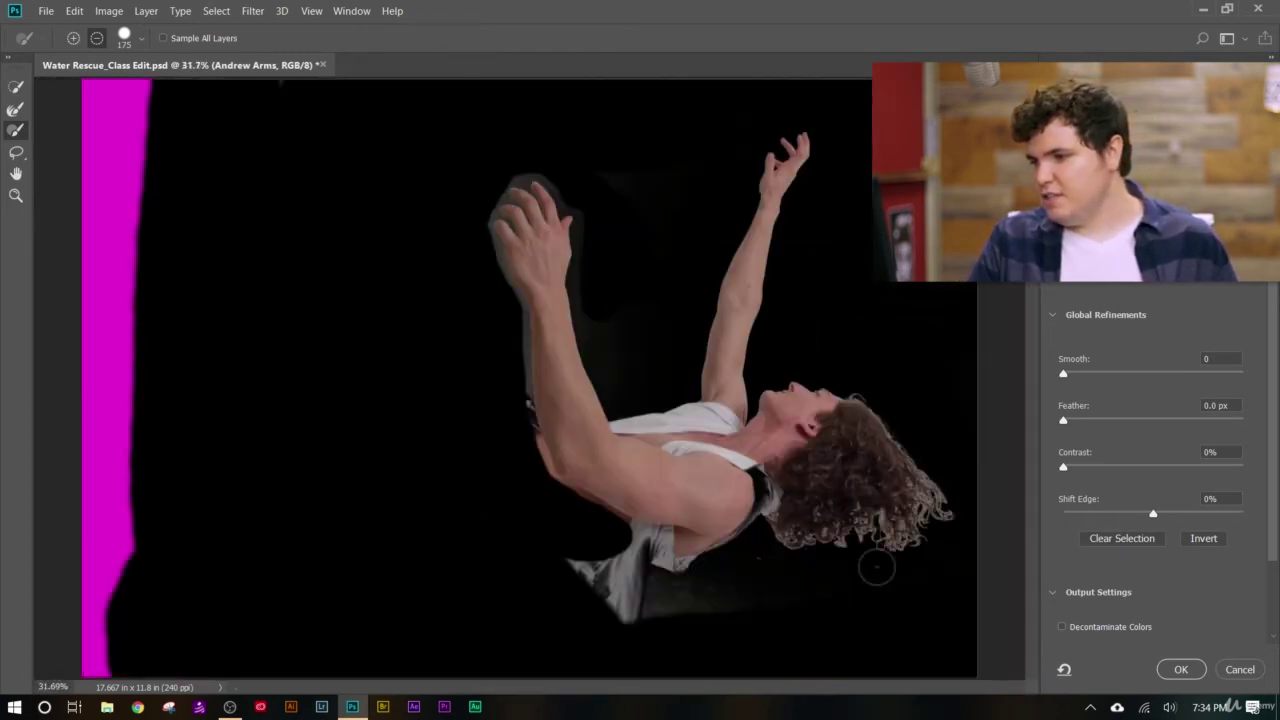
scroll(640, 309, "up", 3)
scroll(607, 324, "up", 3)
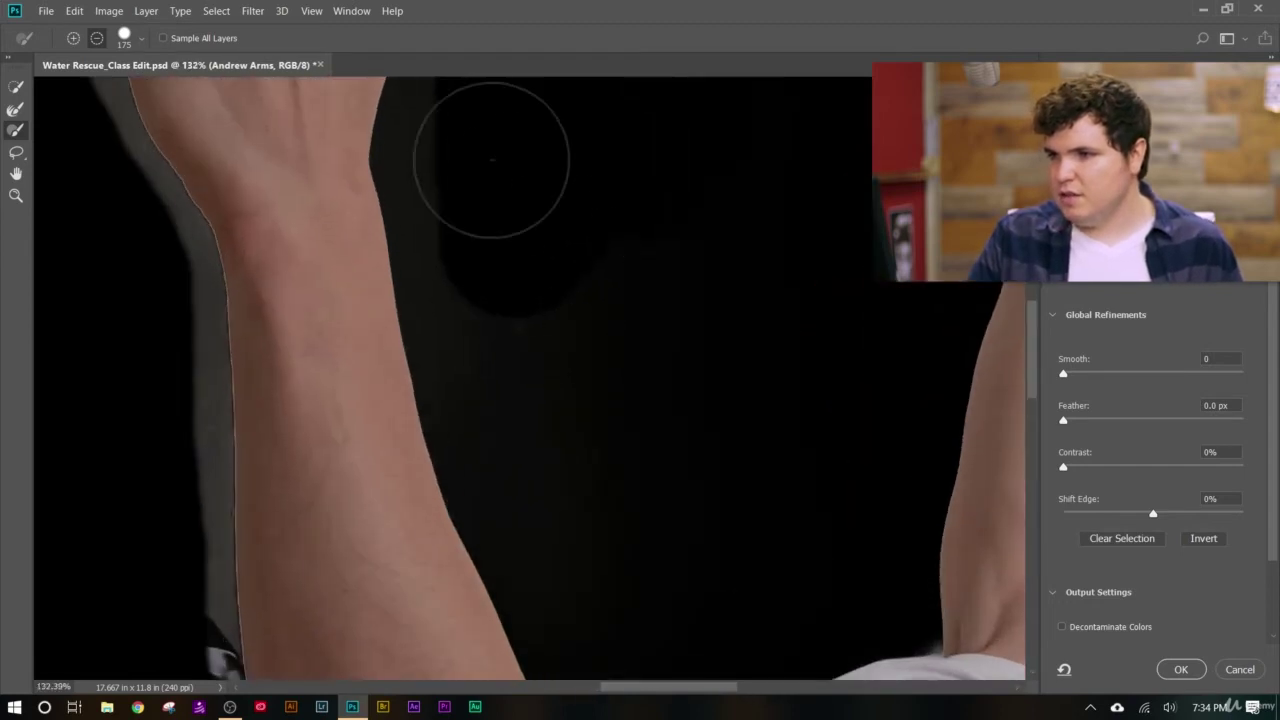
mouse_move(502, 329)
left_mouse_down()
mouse_move(586, 514)
mouse_move(614, 337)
left_mouse_up()
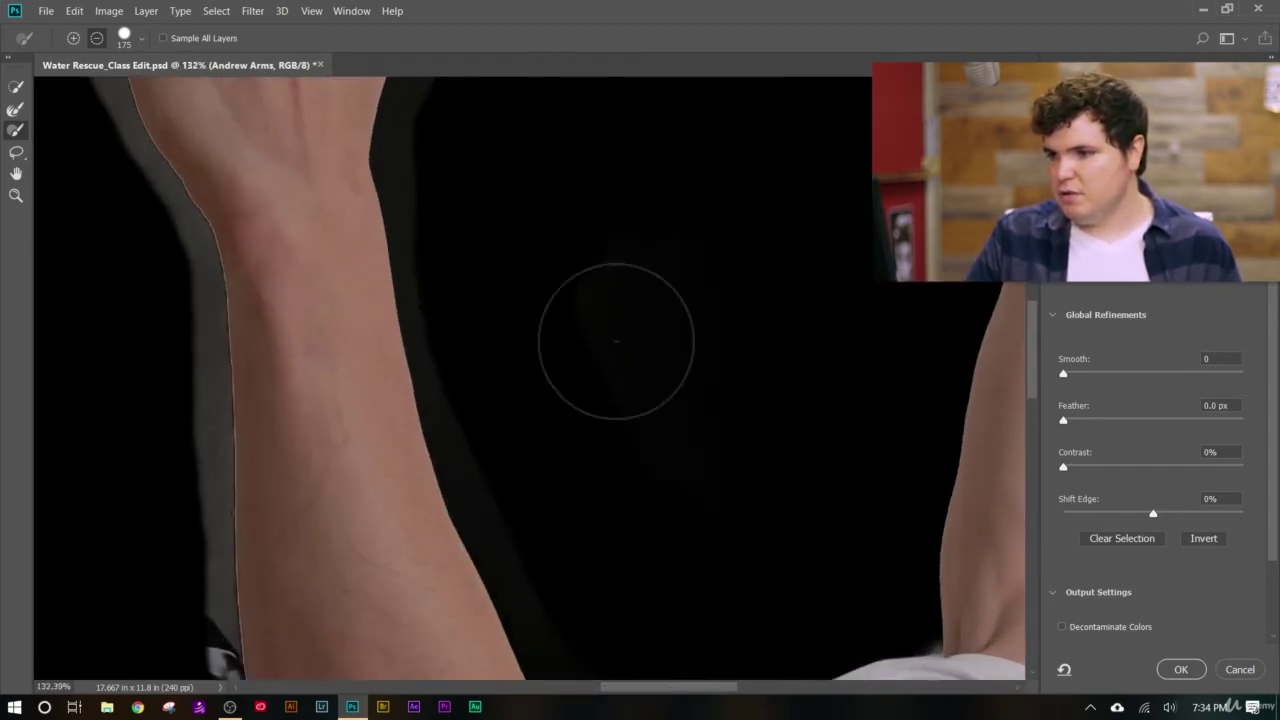
scroll(528, 398, "down", 4)
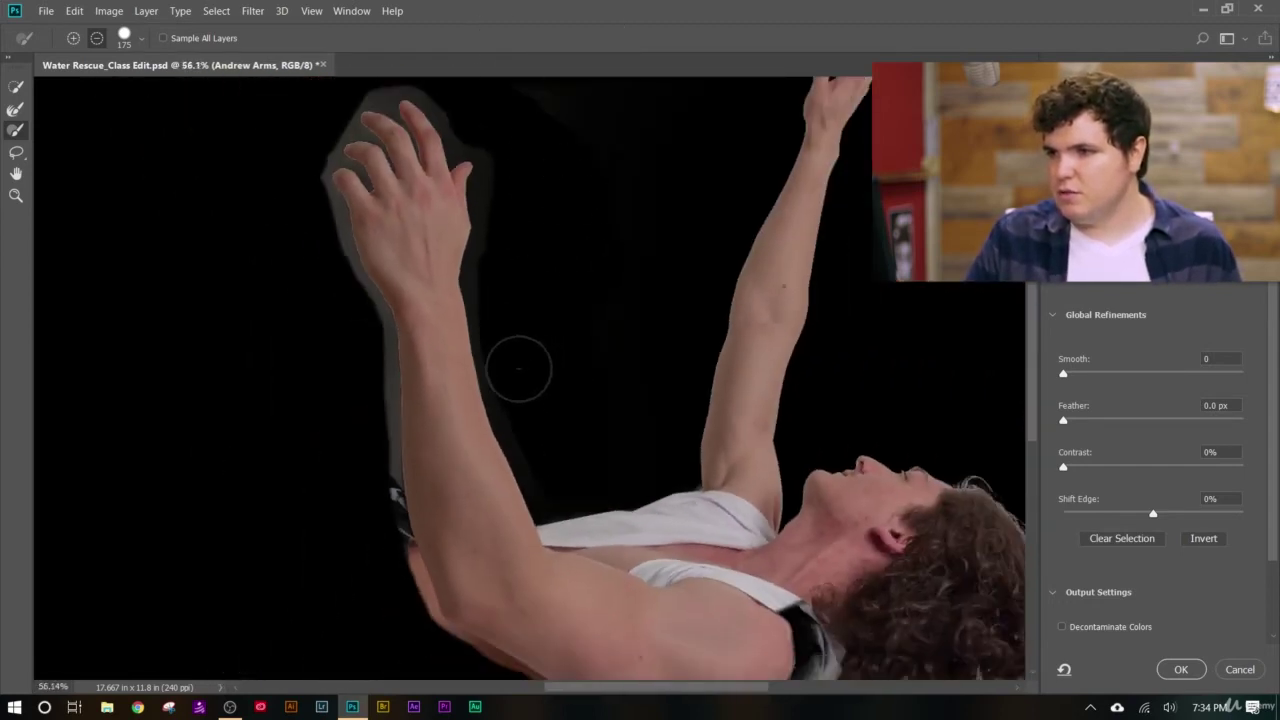
- Refine the nearer forearm's inner edge from the shirt up to the wrist with the 45 px Refine Edge Brush
left_click(15, 108)
scroll(500, 420, "up", 4)
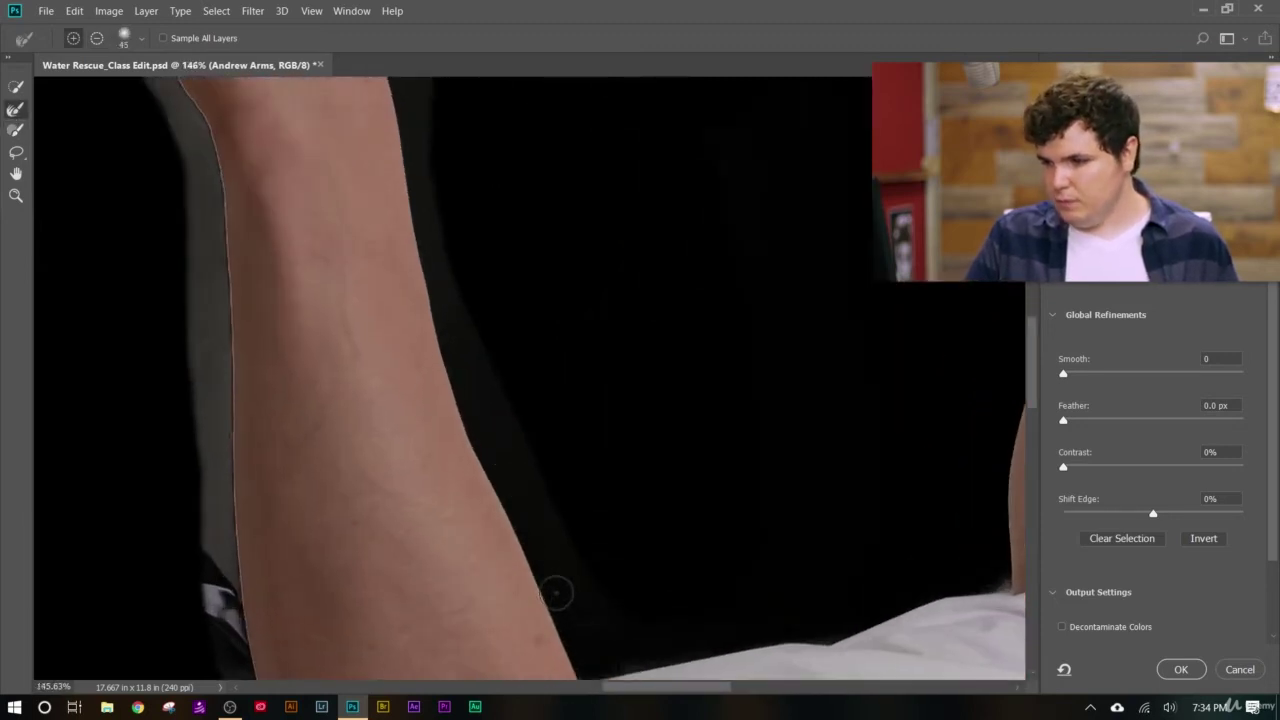
mouse_move(478, 413)
left_mouse_down()
mouse_move(431, 228)
mouse_move(429, 109)
left_mouse_up()
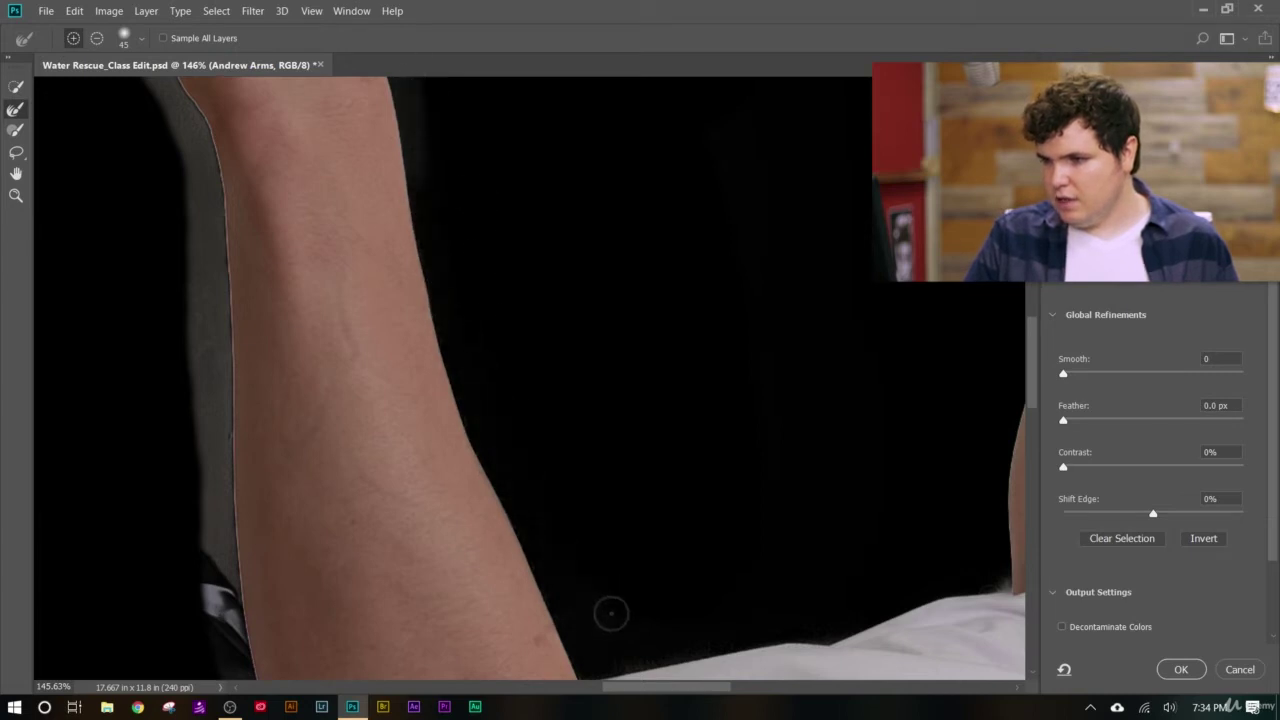
scroll(522, 333, "down", 2)
scroll(522, 333, "down", 2)
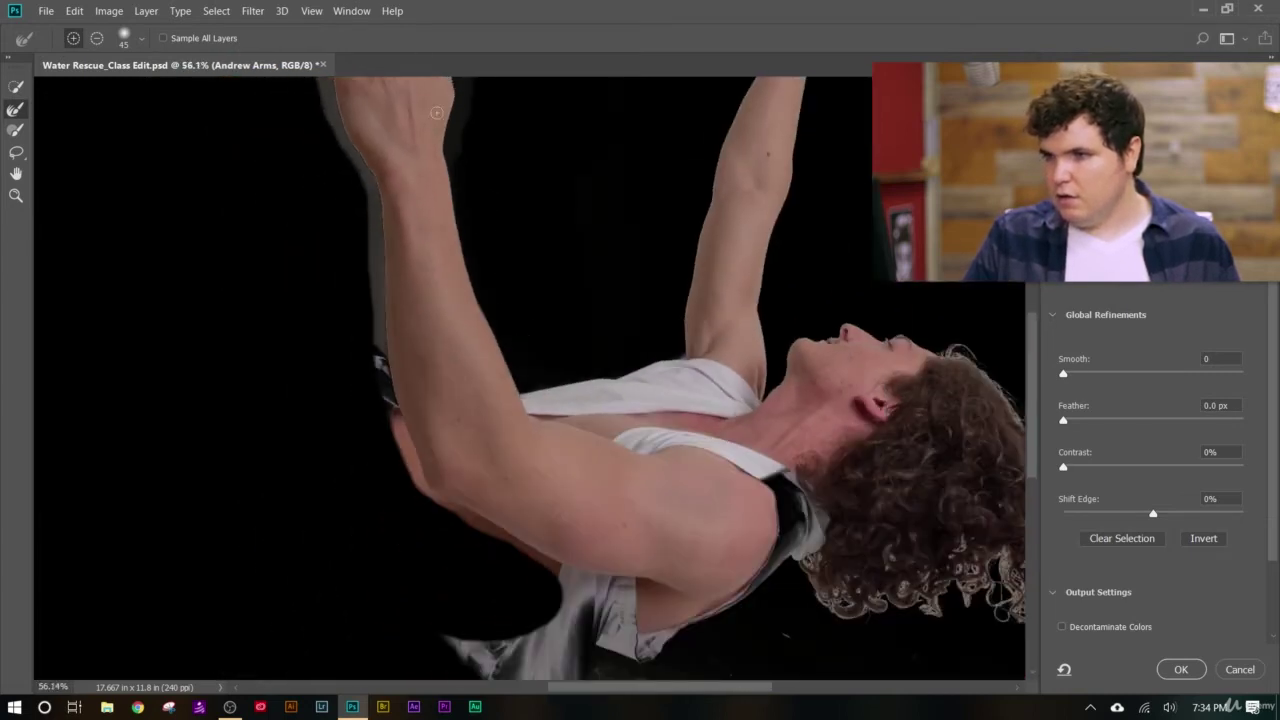
scroll(523, 320, "up", 4)
mouse_move(523, 317)
left_mouse_down()
mouse_move(468, 209)
mouse_move(501, 100)
mouse_move(499, 218)
mouse_move(533, 119)
left_mouse_up()
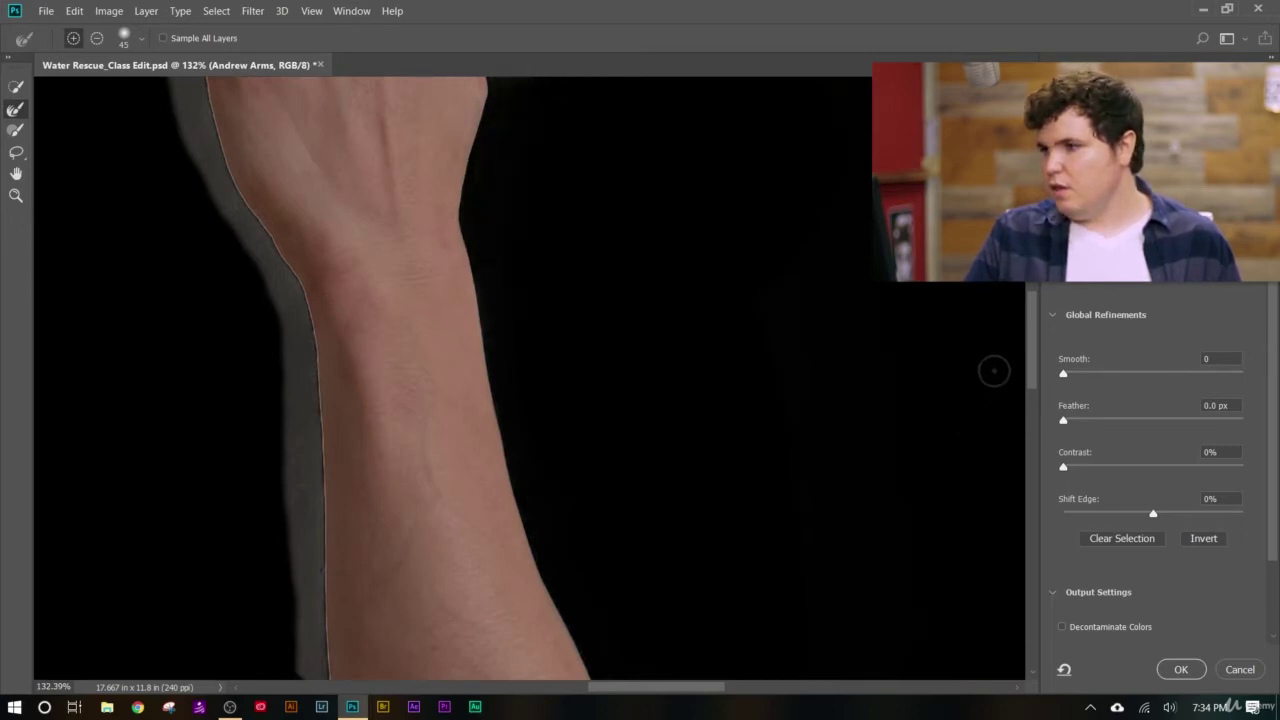
- Refine the nearer hand's outline around the thumb, fingertips, finger gaps and outer side with the 45 px Refine Edge Brush
left_click_drag(1033, 344, 1034, 289)
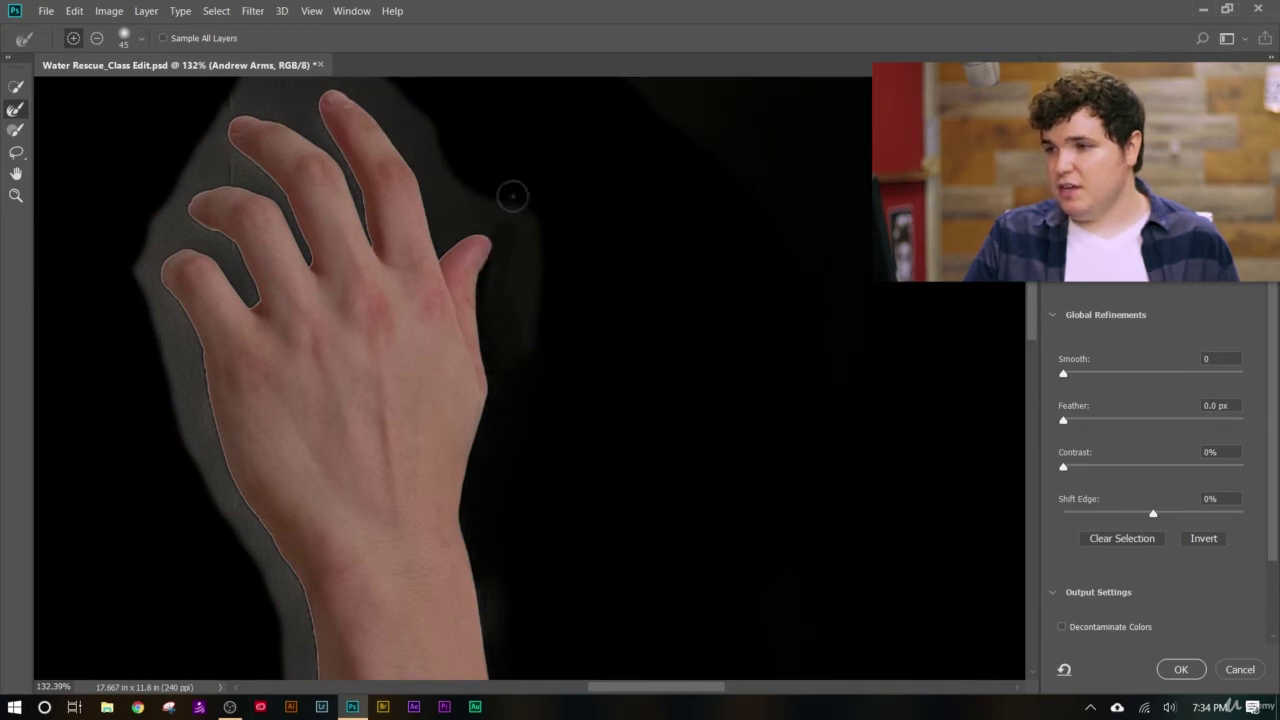
left_click_drag(527, 378, 547, 215)
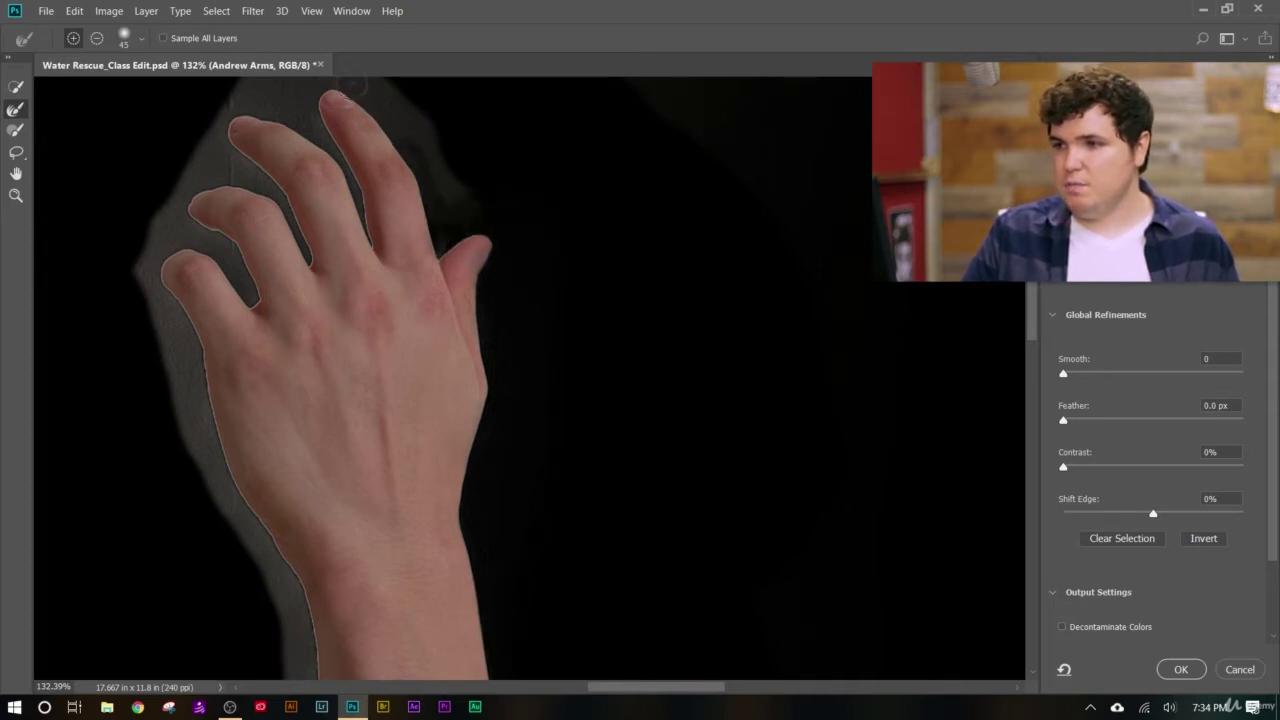
mouse_move(352, 88)
left_mouse_down()
mouse_move(430, 145)
mouse_move(423, 106)
left_mouse_up()
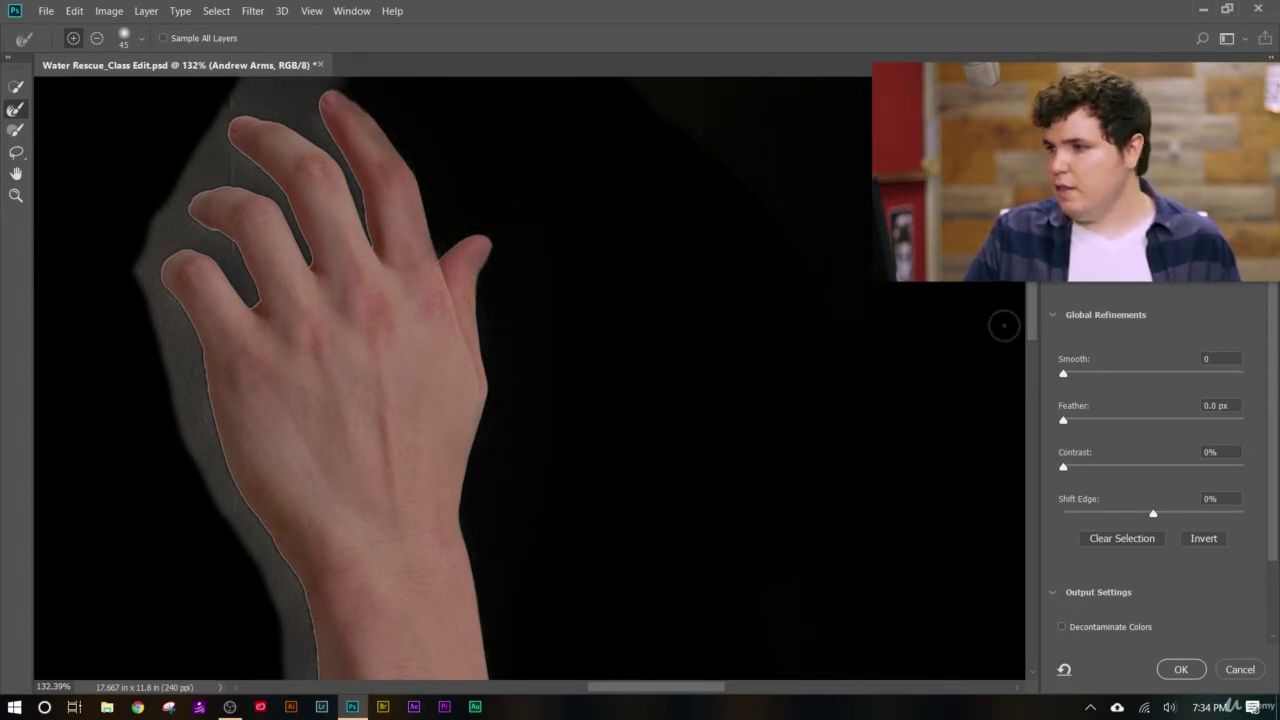
left_click_drag(1036, 305, 1030, 282)
mouse_move(382, 261)
left_mouse_down()
mouse_move(302, 260)
mouse_move(299, 283)
mouse_move(336, 352)
left_mouse_up()
mouse_move(362, 420)
left_mouse_down()
mouse_move(317, 323)
mouse_move(230, 269)
mouse_move(260, 292)
mouse_move(238, 287)
mouse_move(232, 269)
mouse_move(274, 238)
mouse_move(246, 266)
mouse_move(253, 247)
mouse_move(209, 328)
mouse_move(272, 391)
mouse_move(301, 448)
mouse_move(263, 378)
mouse_move(193, 331)
mouse_move(168, 361)
mouse_move(228, 362)
mouse_move(172, 390)
mouse_move(230, 446)
mouse_move(249, 492)
mouse_move(197, 424)
mouse_move(148, 426)
mouse_move(172, 408)
mouse_move(141, 476)
mouse_move(157, 437)
mouse_move(191, 641)
mouse_move(175, 524)
mouse_move(145, 465)
mouse_move(163, 601)
left_mouse_up()
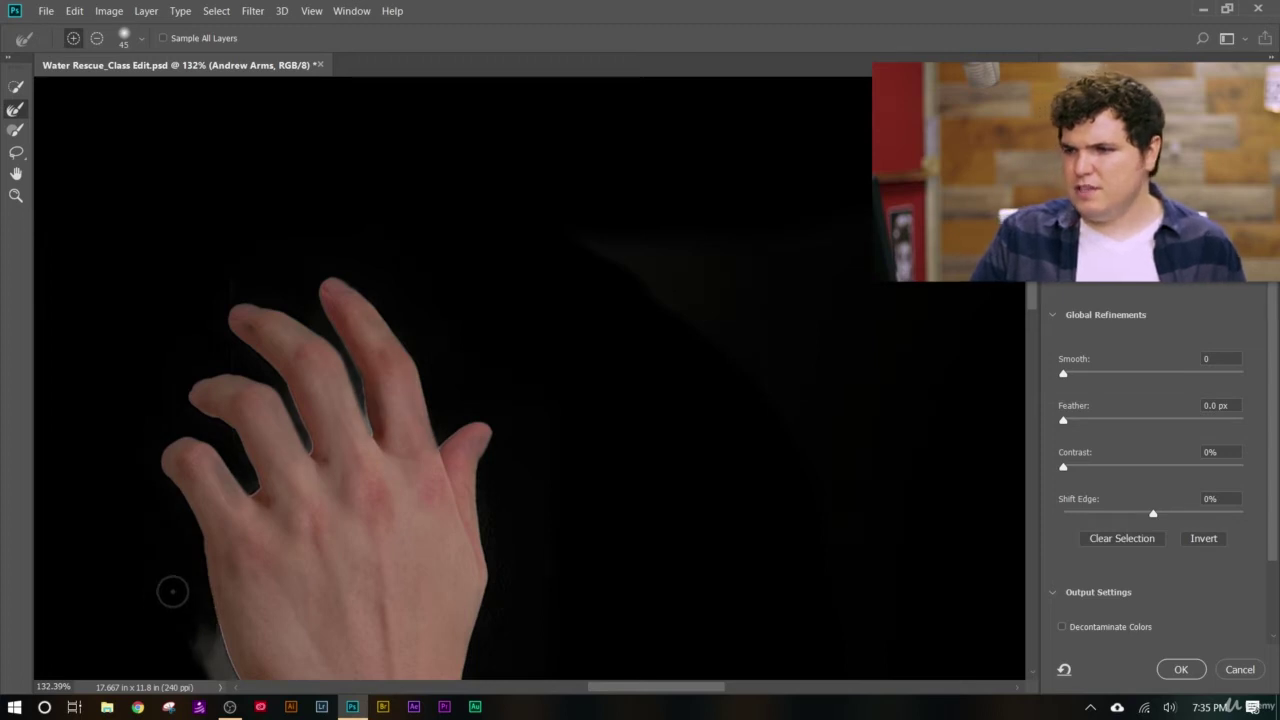
- Switch the Refine Edge Brush to subtracting at 10 px and stroke along the fingers of the nearer hand
scroll(168, 592, "down", 2)
scroll(168, 600, "up", 1)
scroll(167, 616, "up", 3)
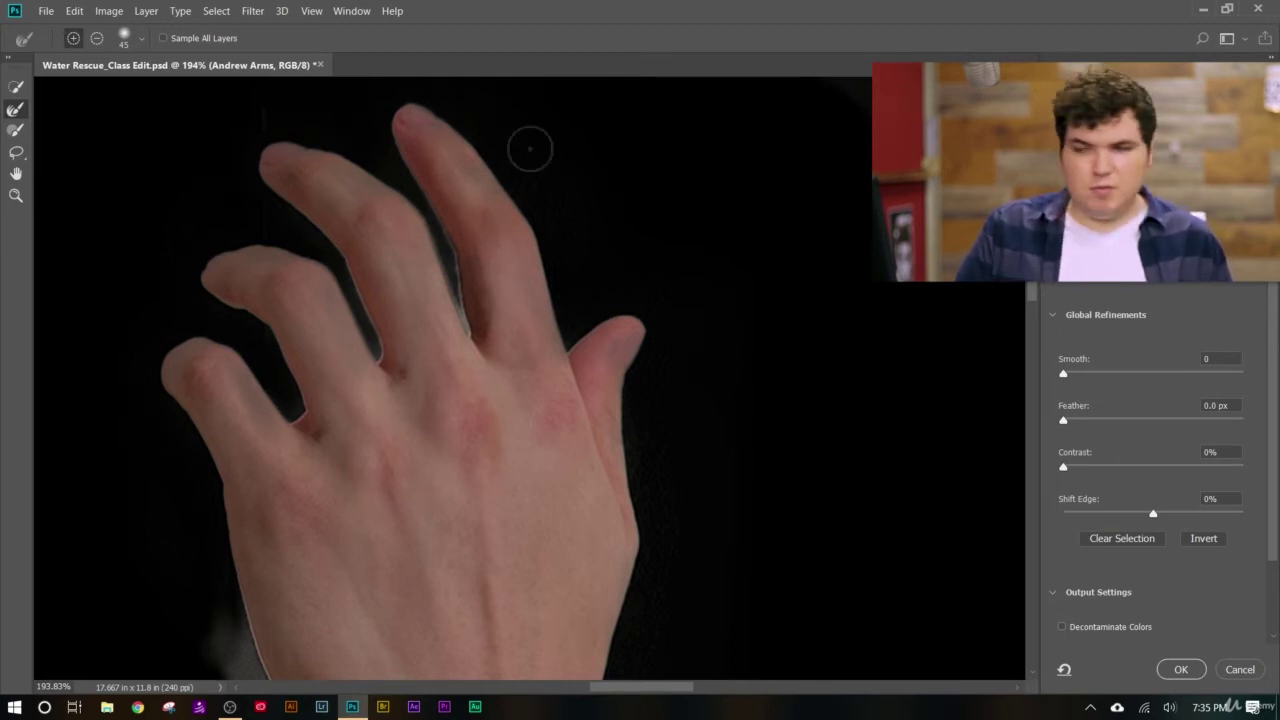
key("bracketleft")
key("bracketleft")
key("bracketleft")
key("bracketleft")
key("bracketleft")
key("bracketleft")
key("bracketleft")
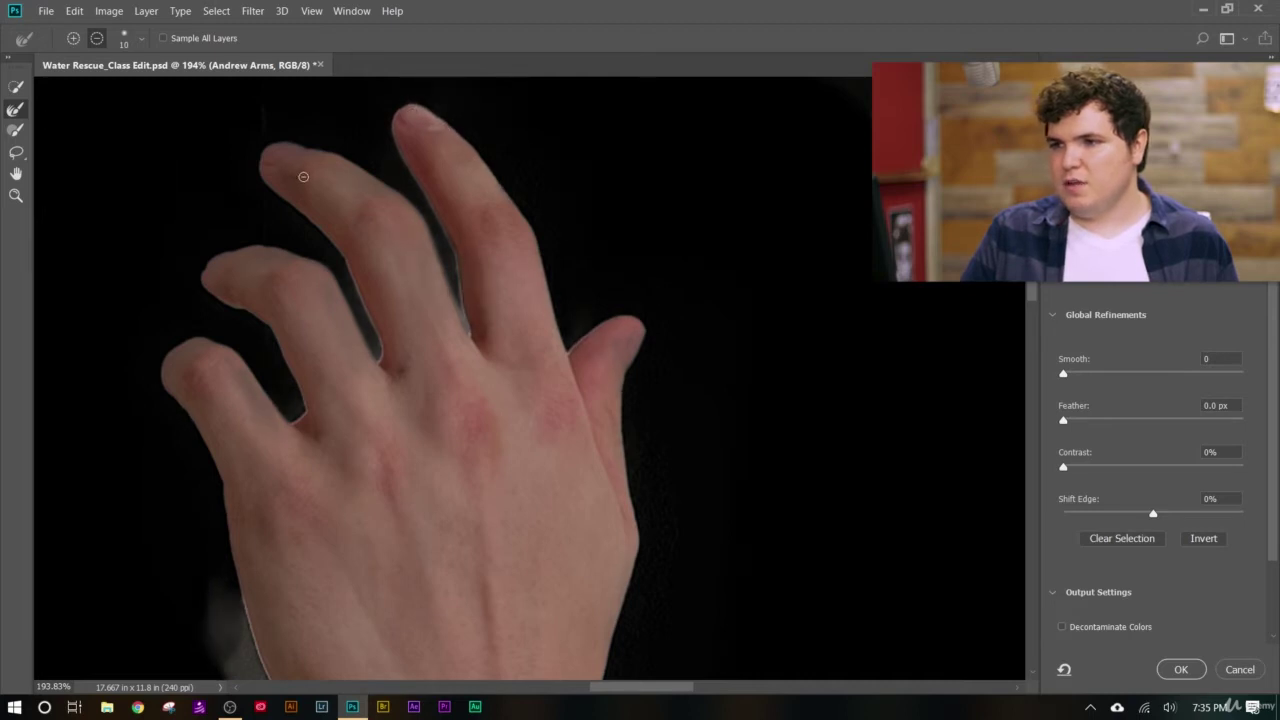
mouse_move(291, 152)
left_mouse_down()
mouse_move(372, 192)
mouse_move(411, 244)
mouse_move(442, 340)
left_mouse_up()
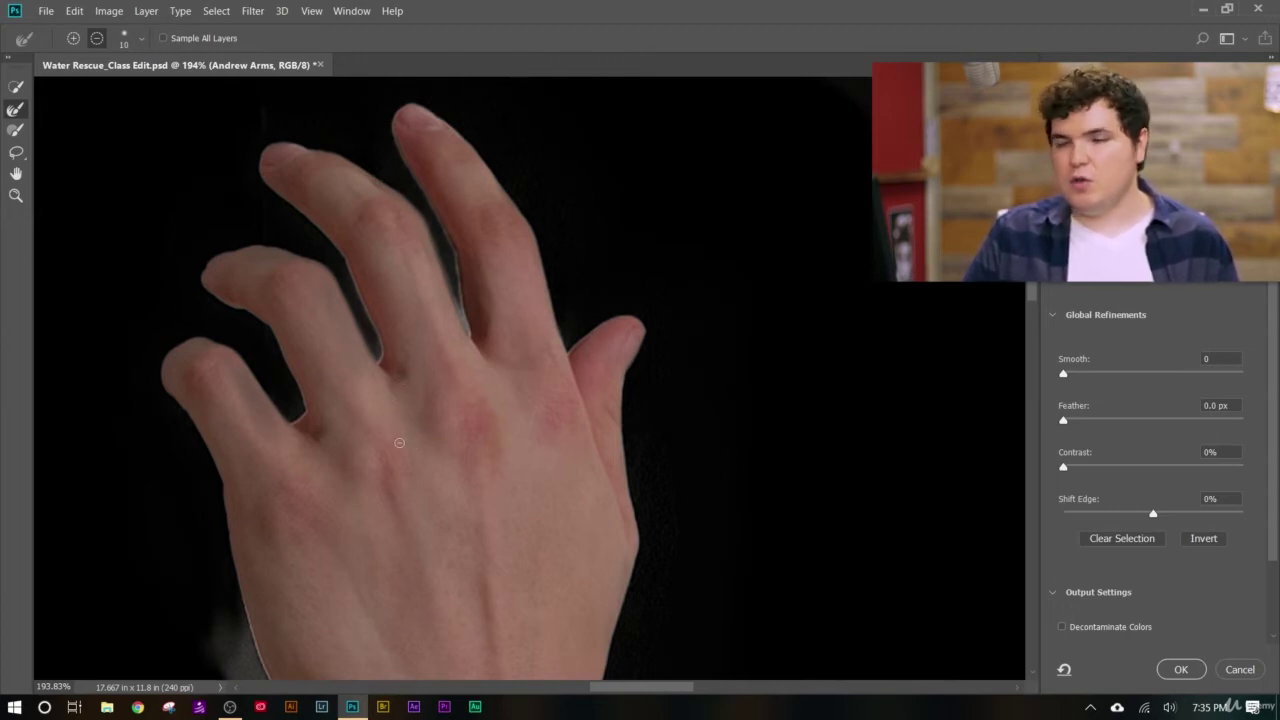
- Return the Refine Edge Brush to adding at 40 px and refine the outer edge of the nearer wrist and forearm
scroll(399, 443, "down", 5)
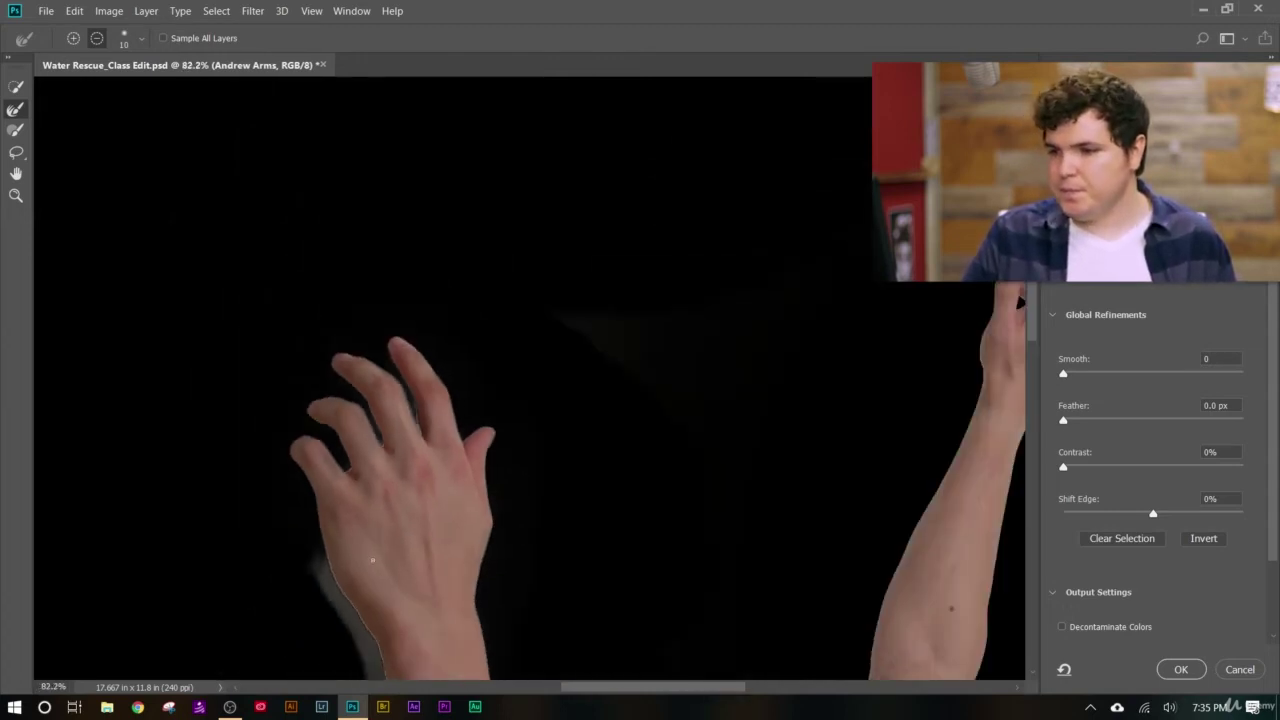
scroll(411, 640, "up", 3)
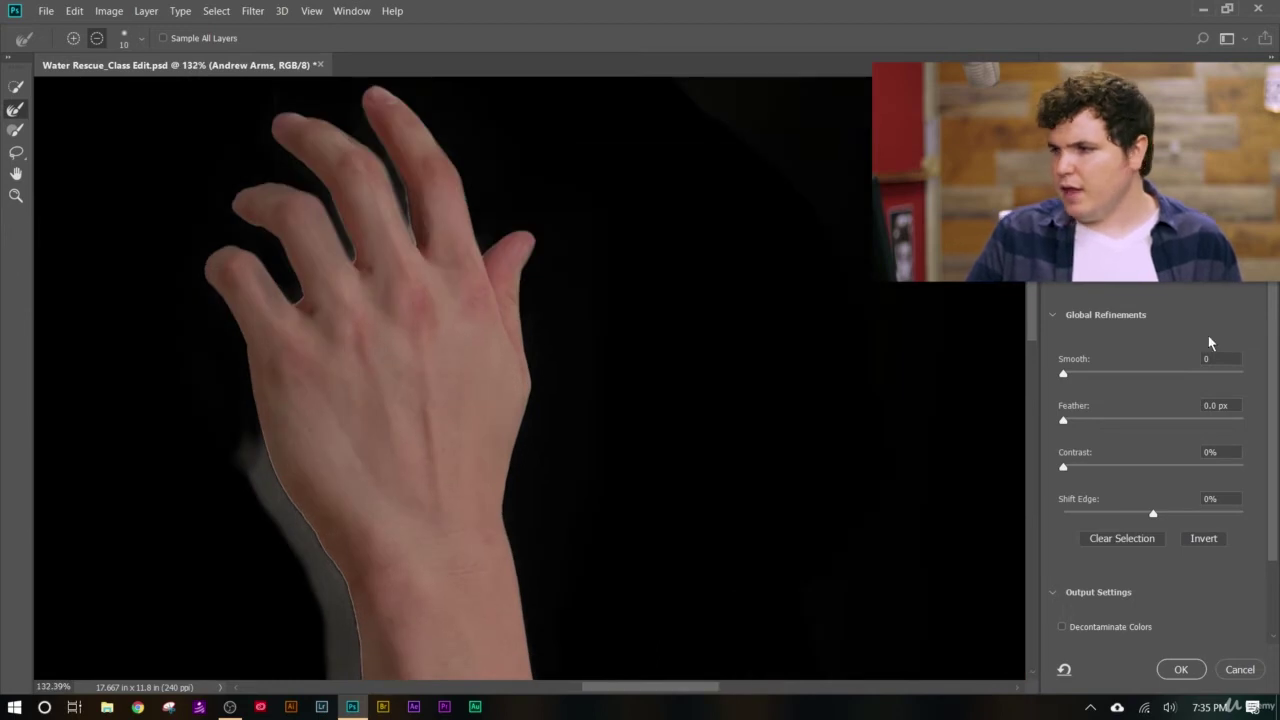
left_click_drag(1028, 297, 1030, 329)
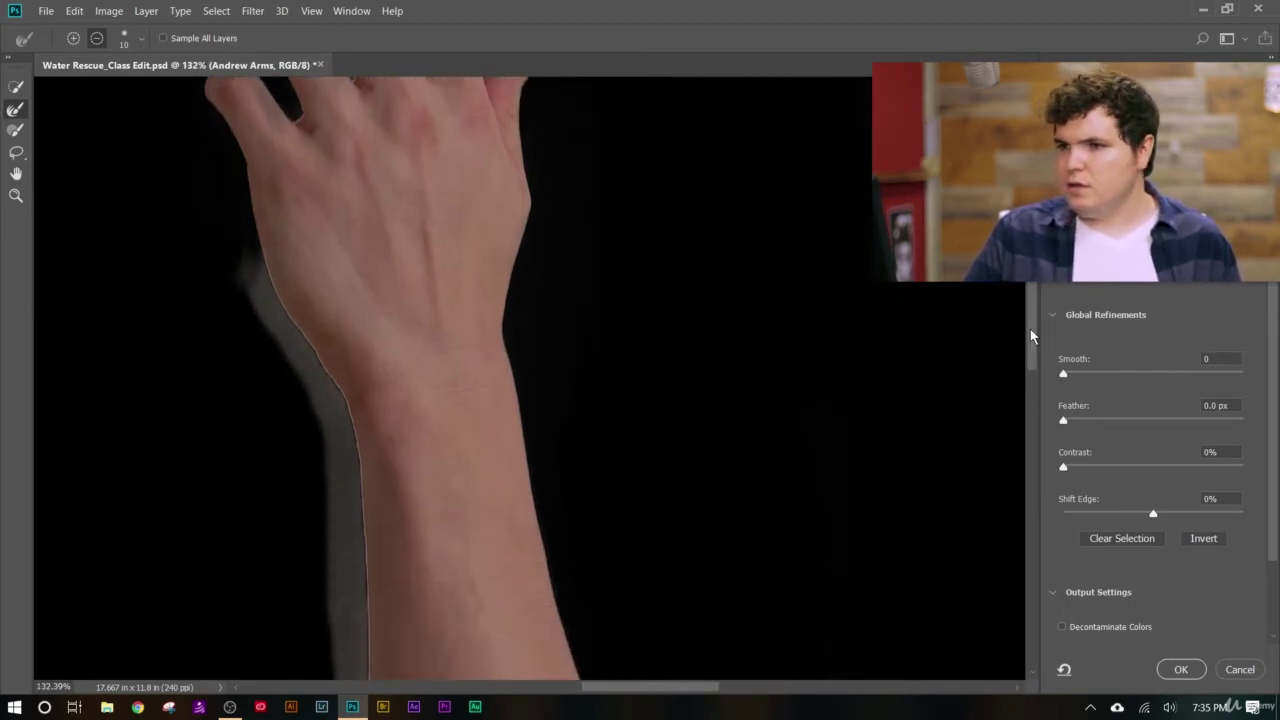
left_click(71, 38)
key("bracketright")
key("bracketright")
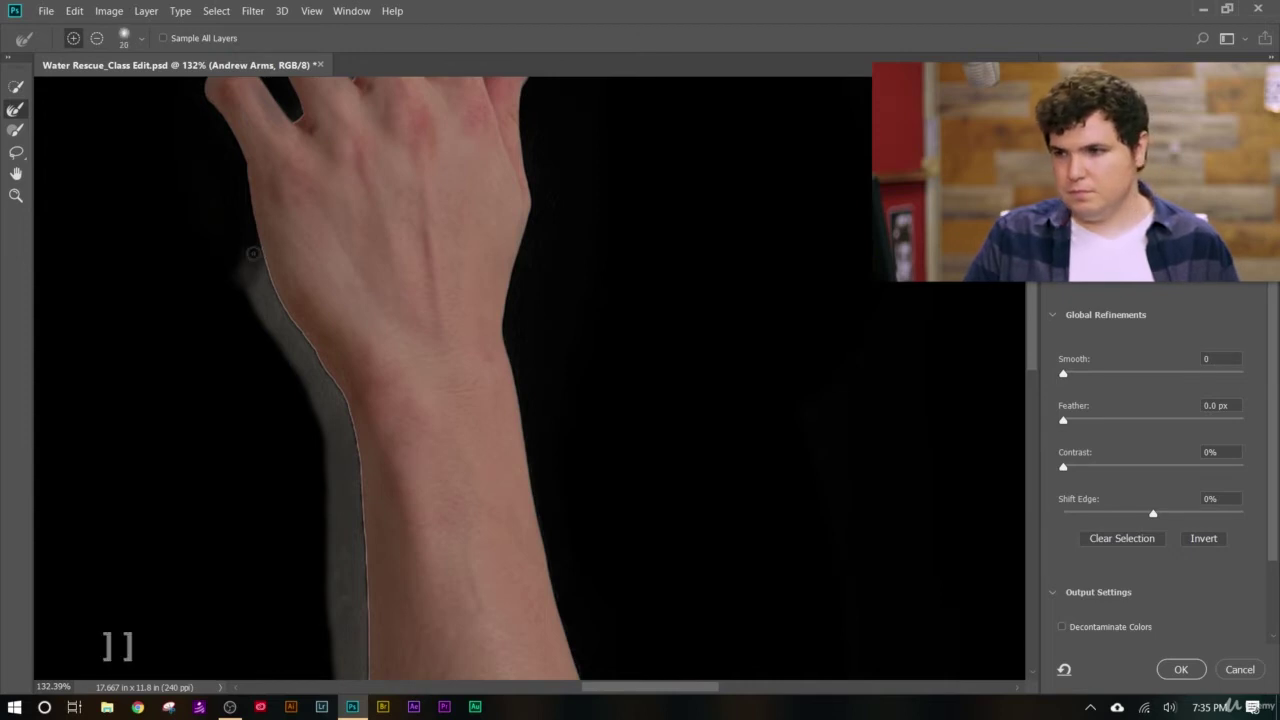
key("bracketright")
key("bracketright")
key("bracketright")
key("bracketright")
mouse_move(250, 255)
left_mouse_down()
mouse_move(335, 395)
mouse_move(355, 490)
mouse_move(358, 648)
left_mouse_up()
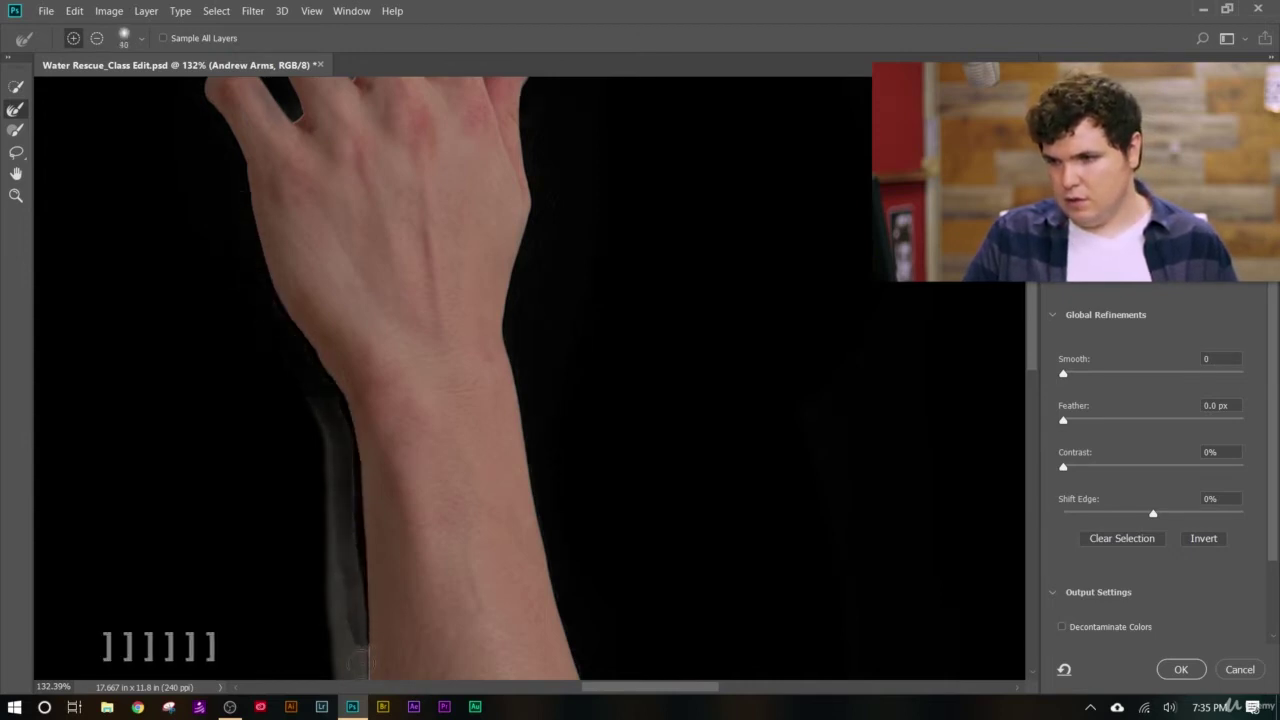
- Refine the rest of the nearer forearm's outer edge down to the leftover waistband near the elbow
scroll(350, 570, "down", 3)
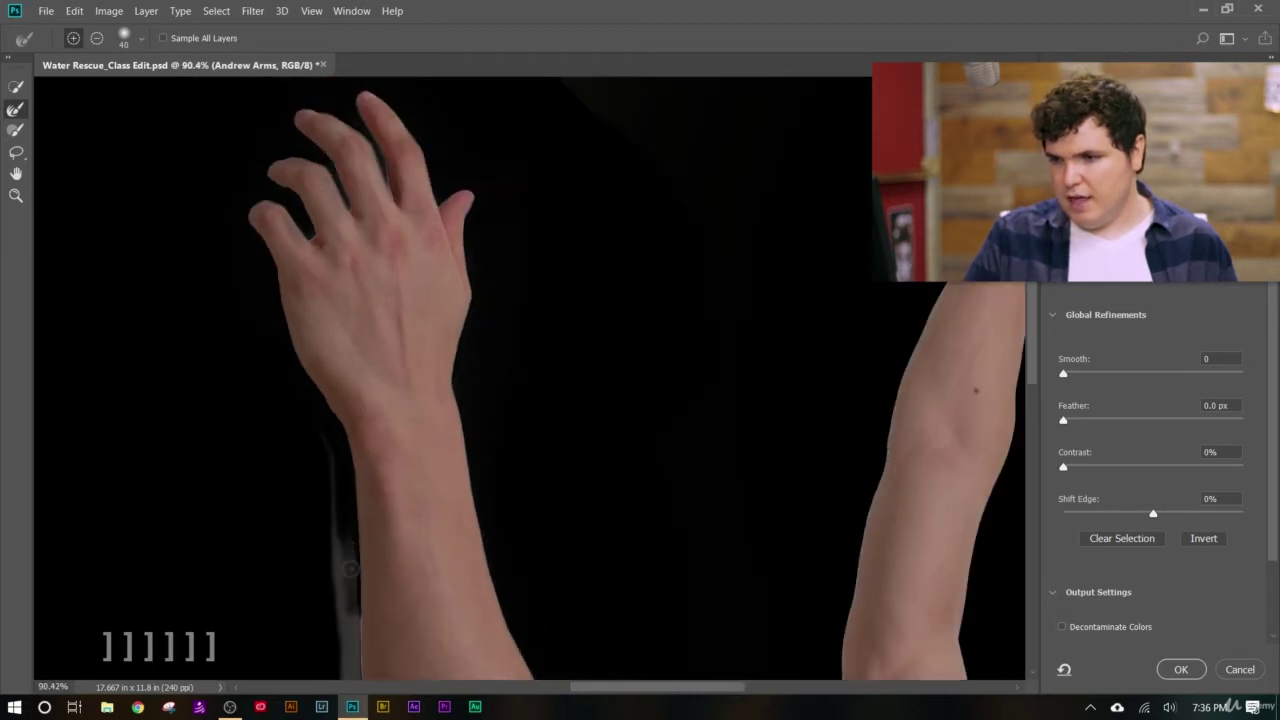
scroll(350, 570, "down", 2)
scroll(553, 163, "up", 4)
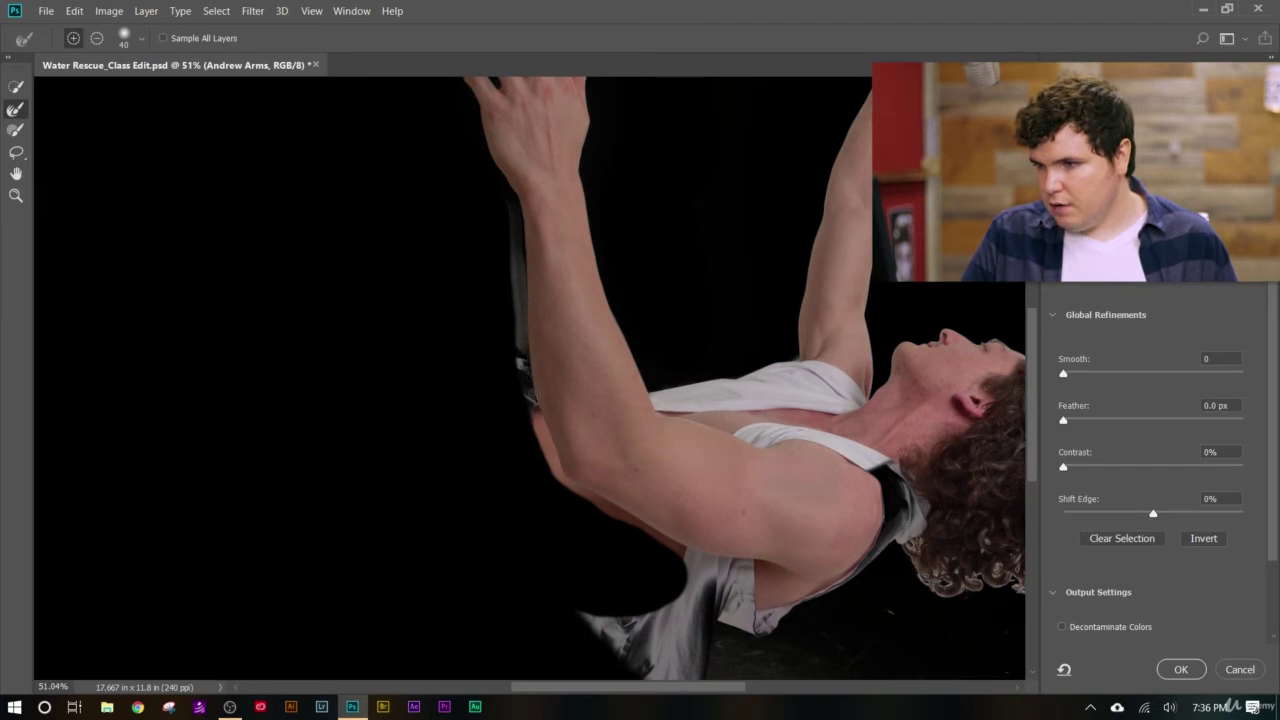
left_click_drag(524, 390, 514, 225)
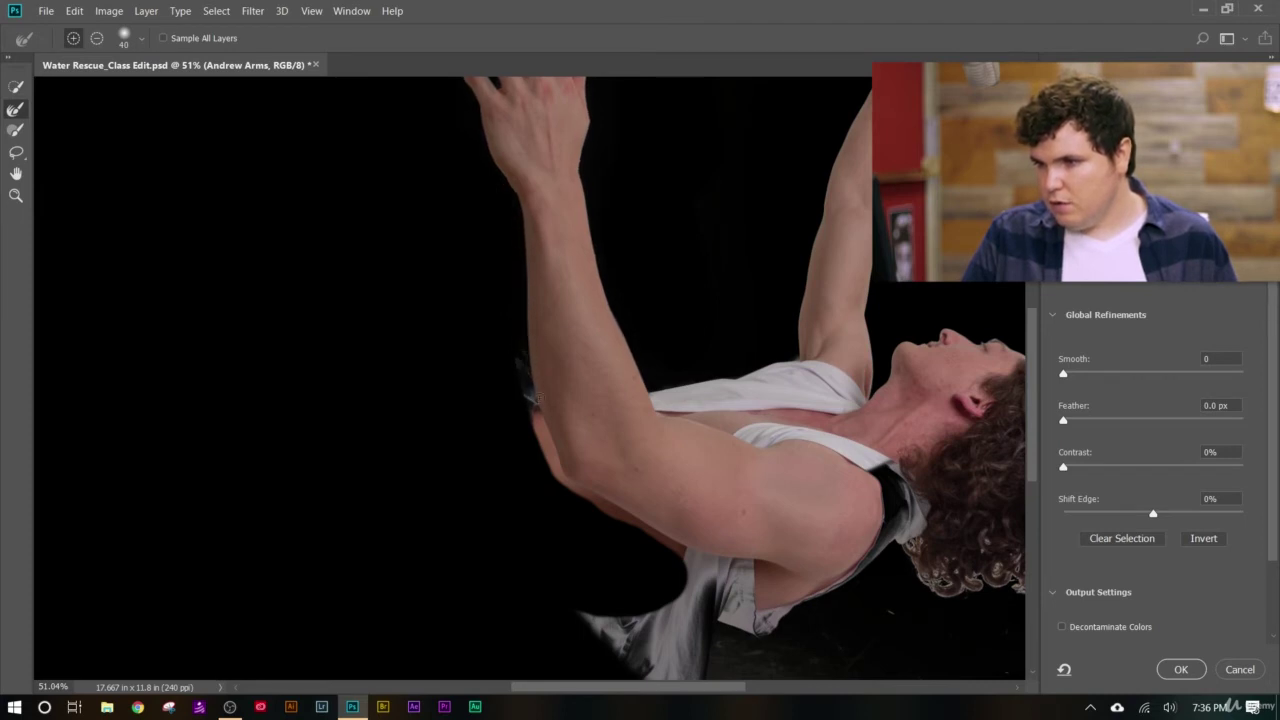
scroll(521, 376, "up", 6)
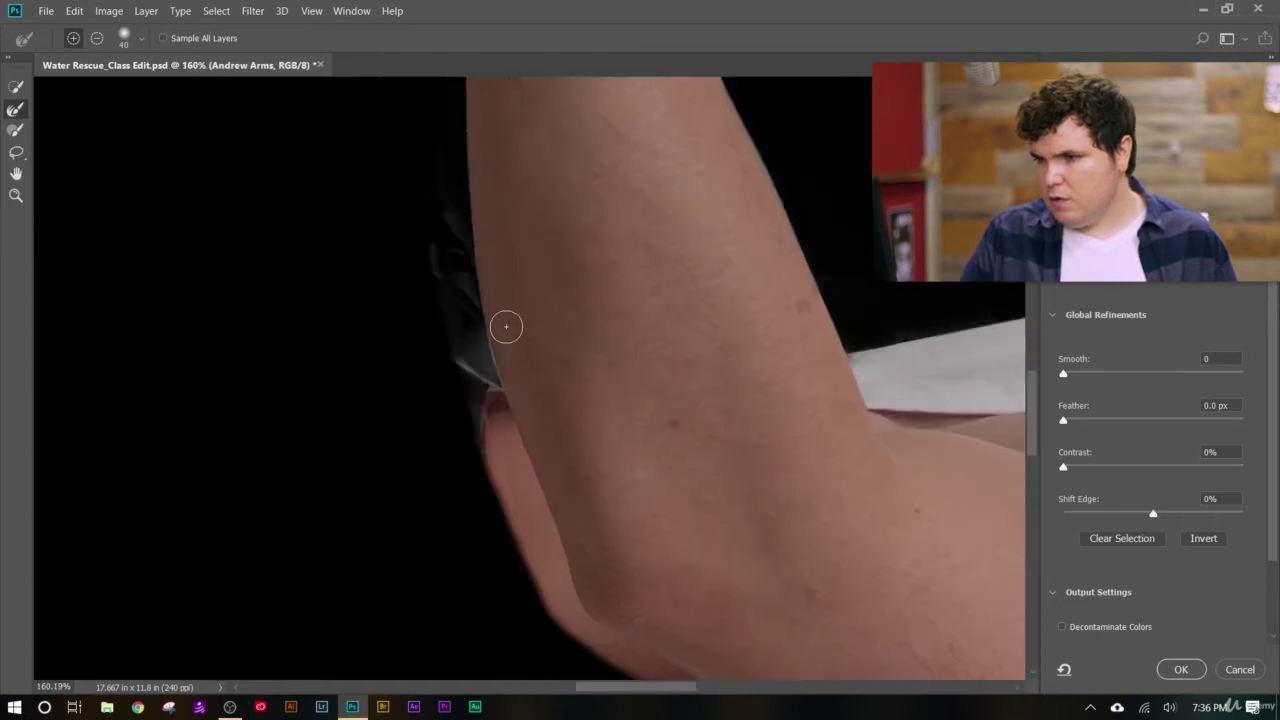
scroll(442, 220, "down", 3)
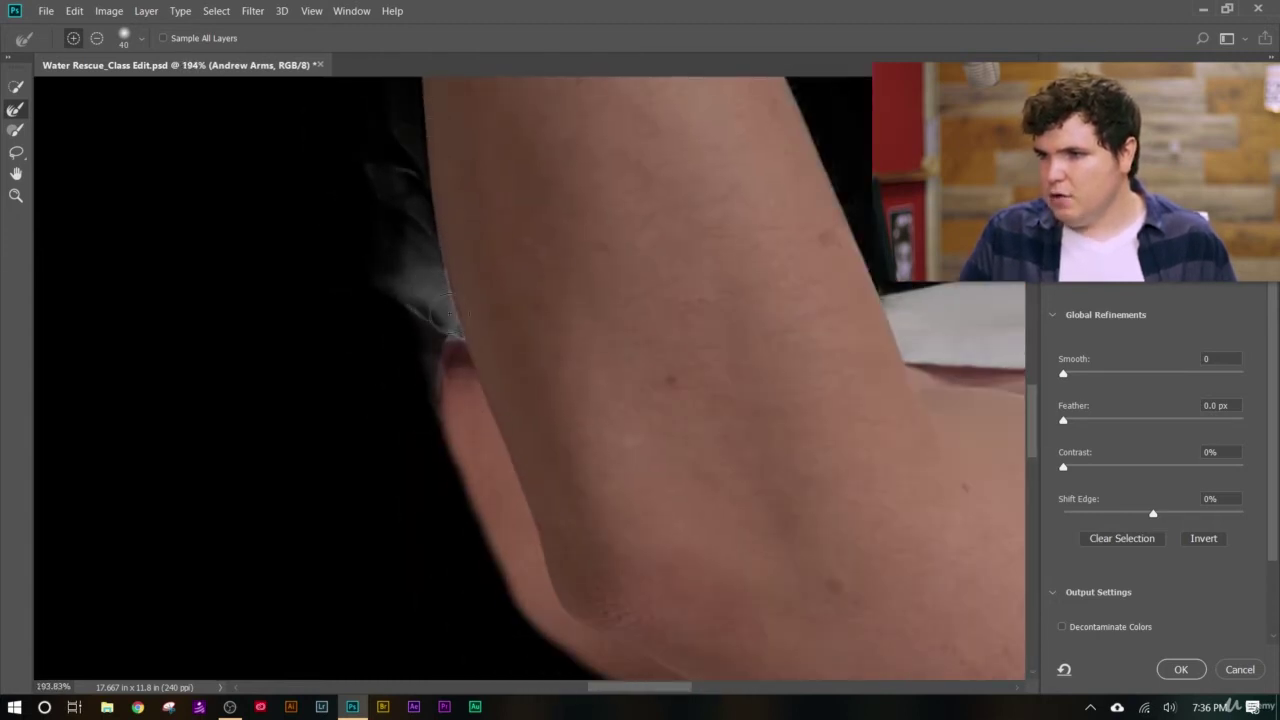
scroll(392, 239, "down", 2)
scroll(392, 239, "down", 7)
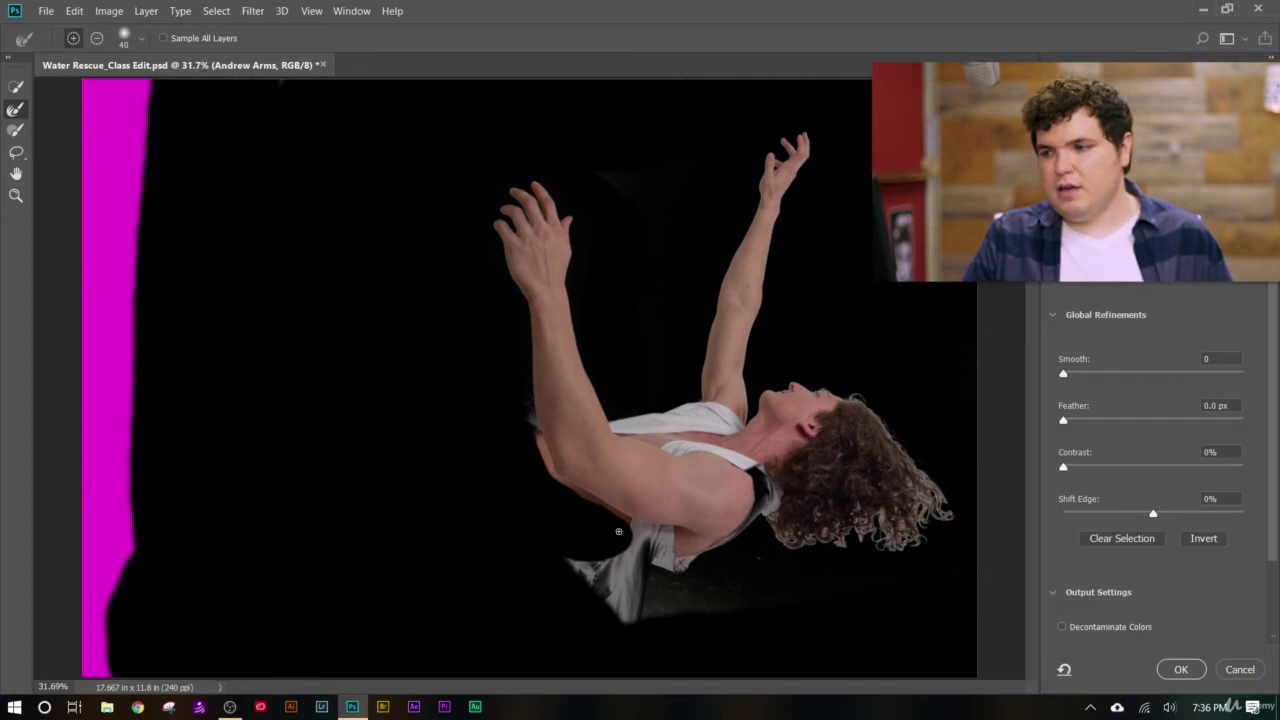
- Try to clean up the nearer hand's little finger with the Brush Tool at a much smaller size
scroll(535, 240, "up", 9)
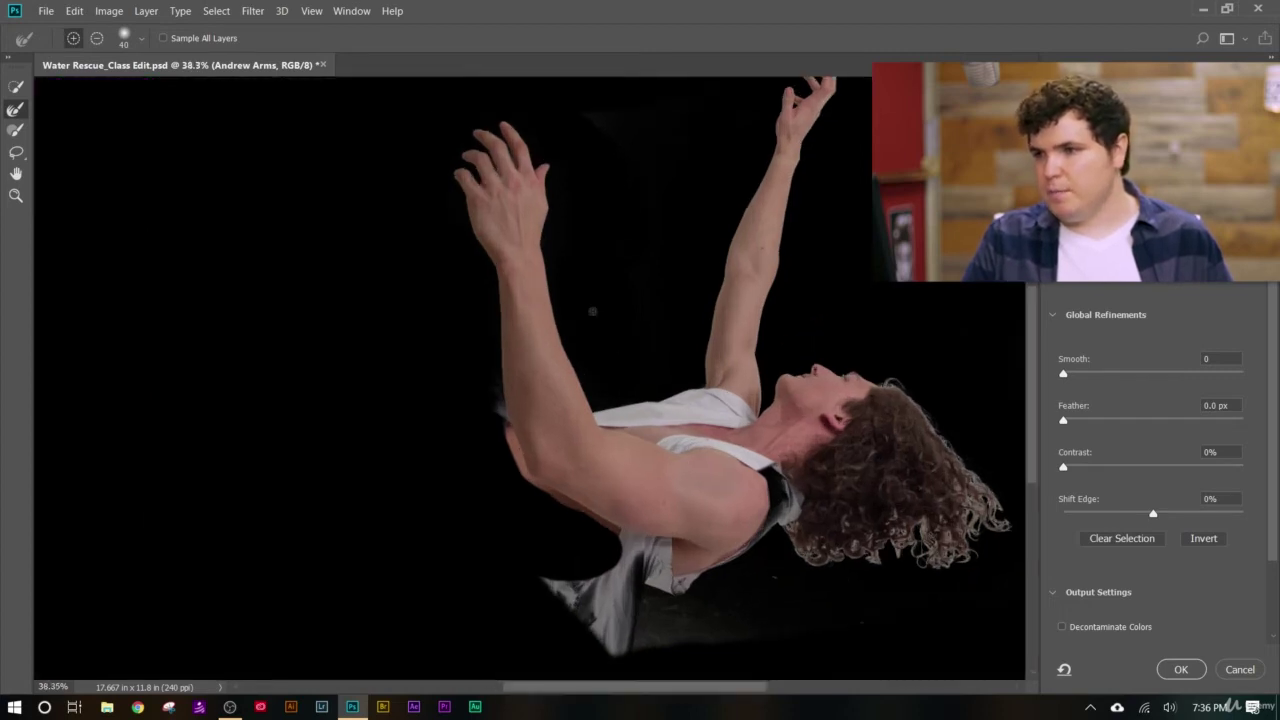
scroll(539, 270, "down", 3)
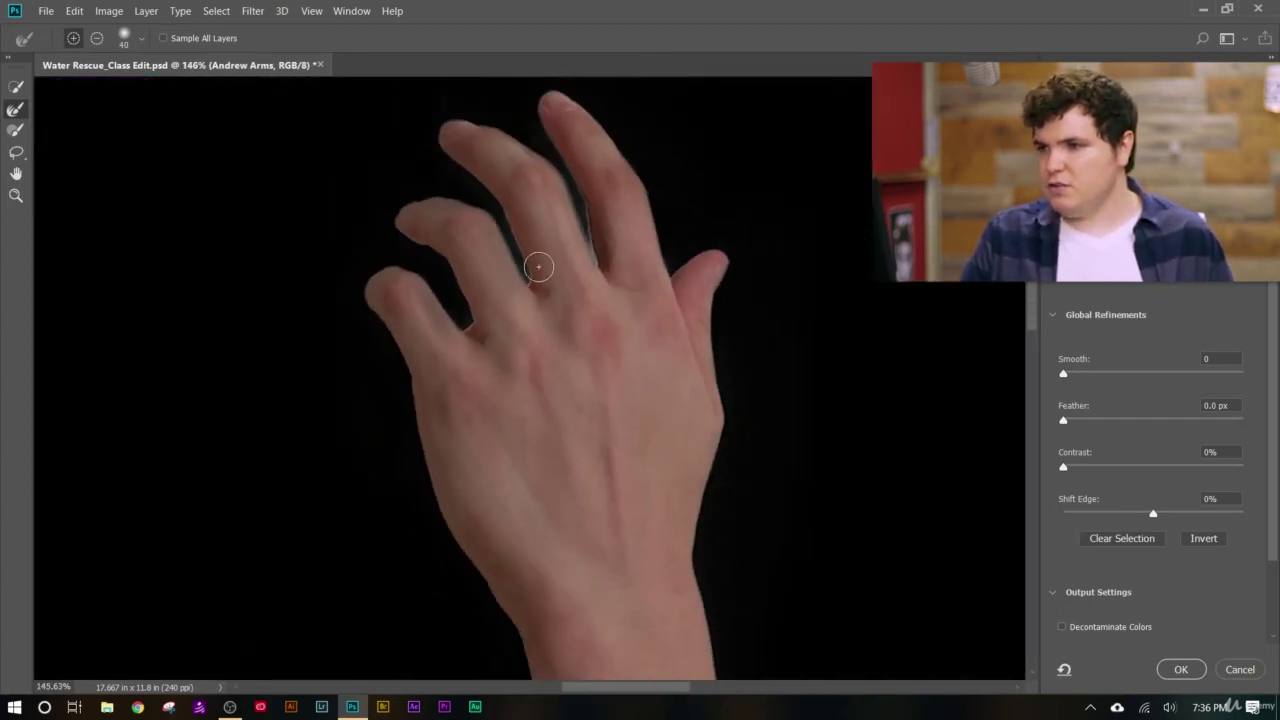
key("b")
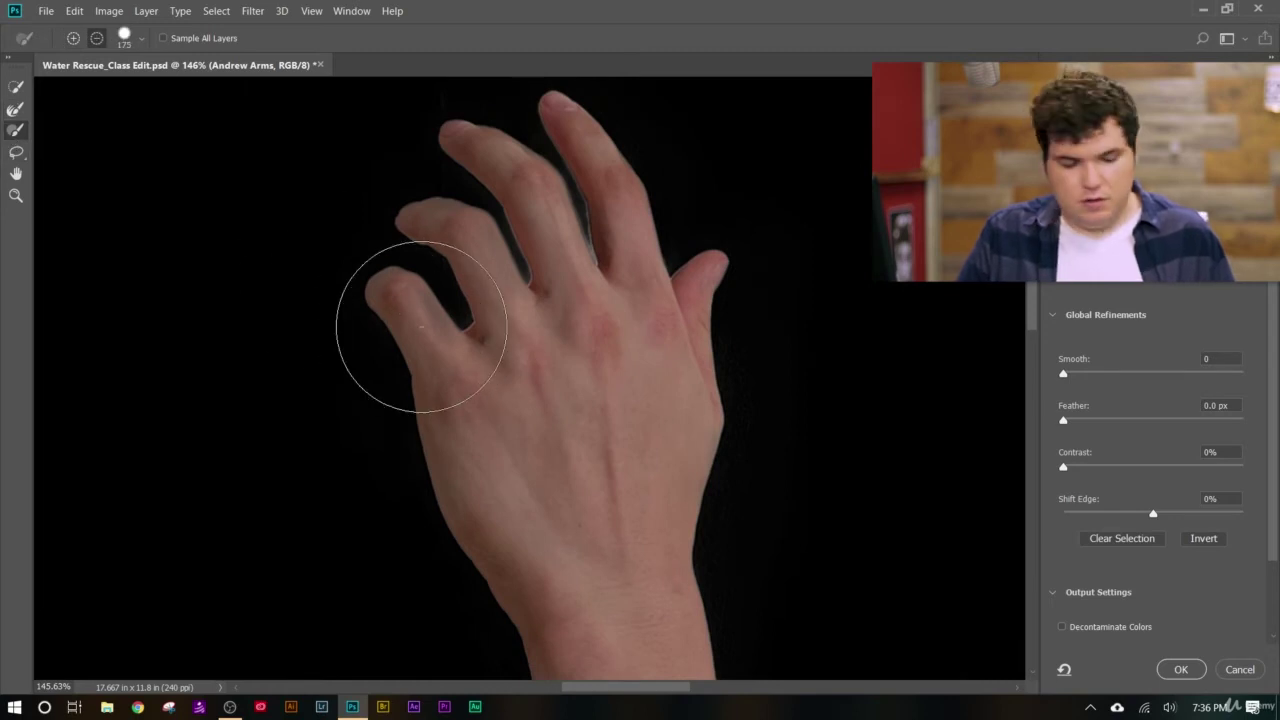
key("bracketleft")
key("bracketleft")
key("bracketleft")
key("bracketleft")
key("bracketleft")
key("bracketleft")
key("bracketleft")
key("bracketleft")
key("bracketleft")
key("bracketleft")
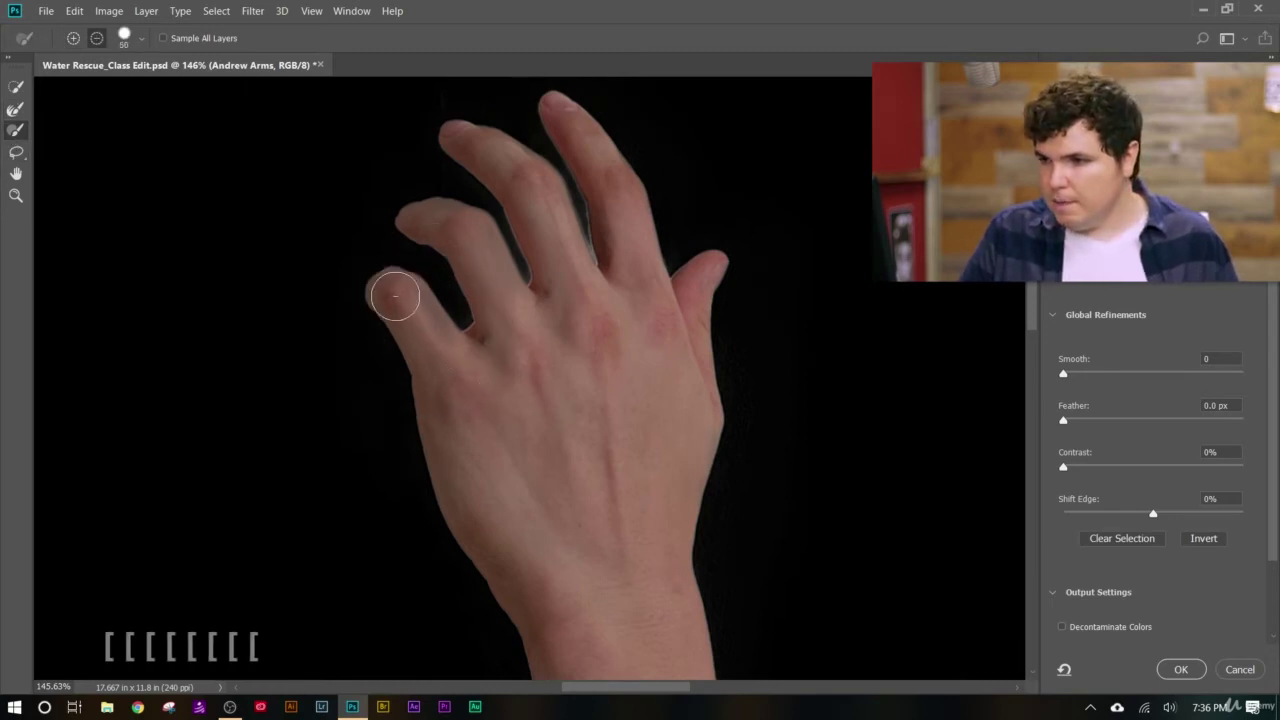
left_click_drag(390, 289, 418, 314)
key("ctrl+z")
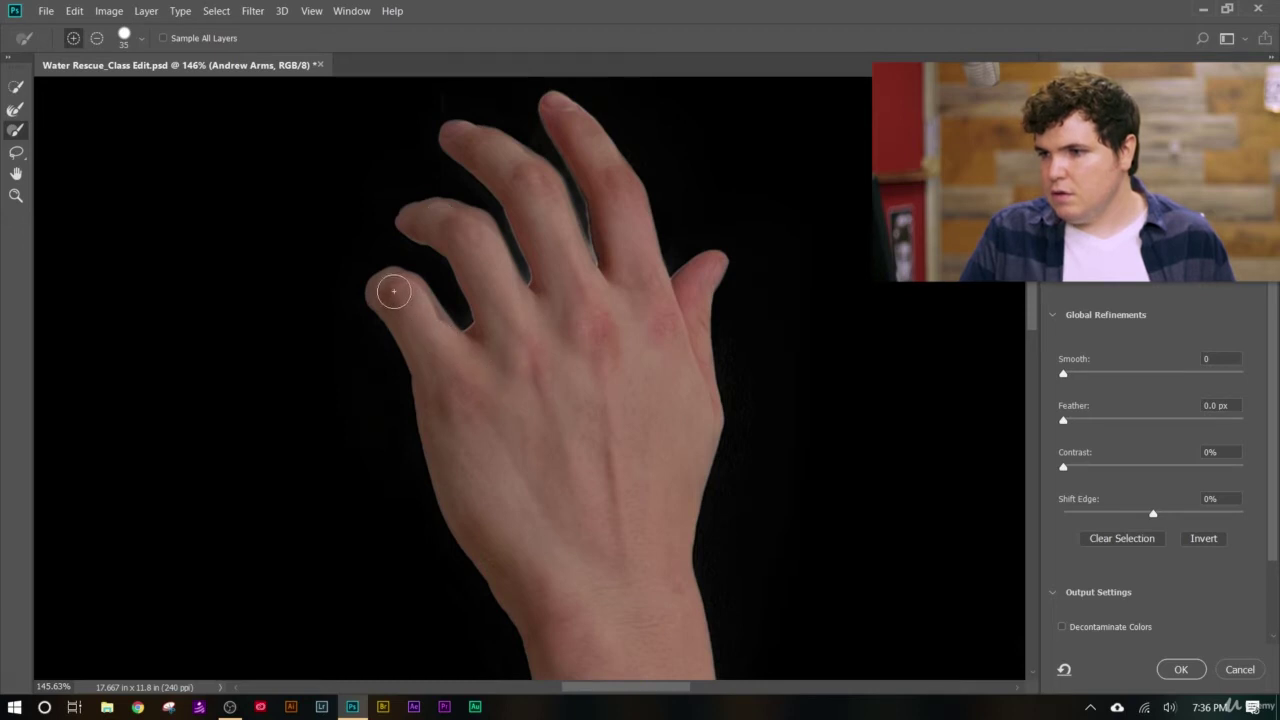
- Refine the narrow gap between the nearer hand's index and middle fingers with the Refine Edge Brush at 8 px
scroll(586, 224, "up", 5)
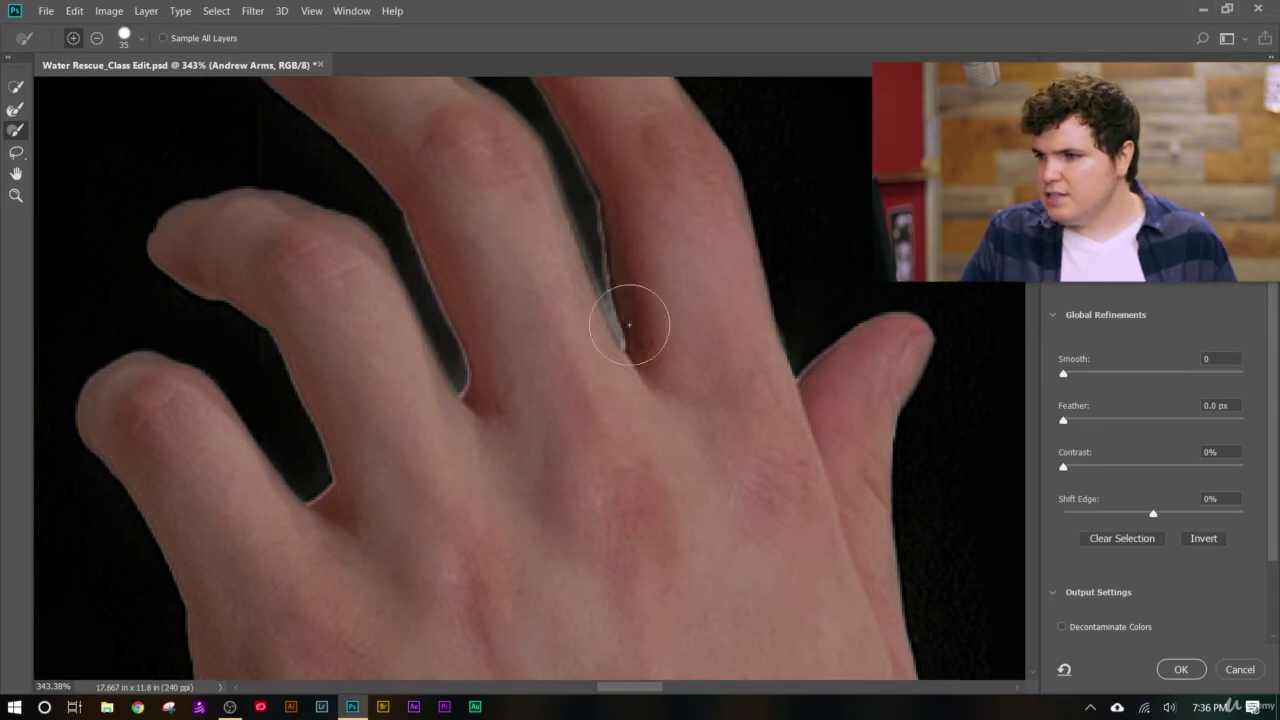
left_click(15, 110)
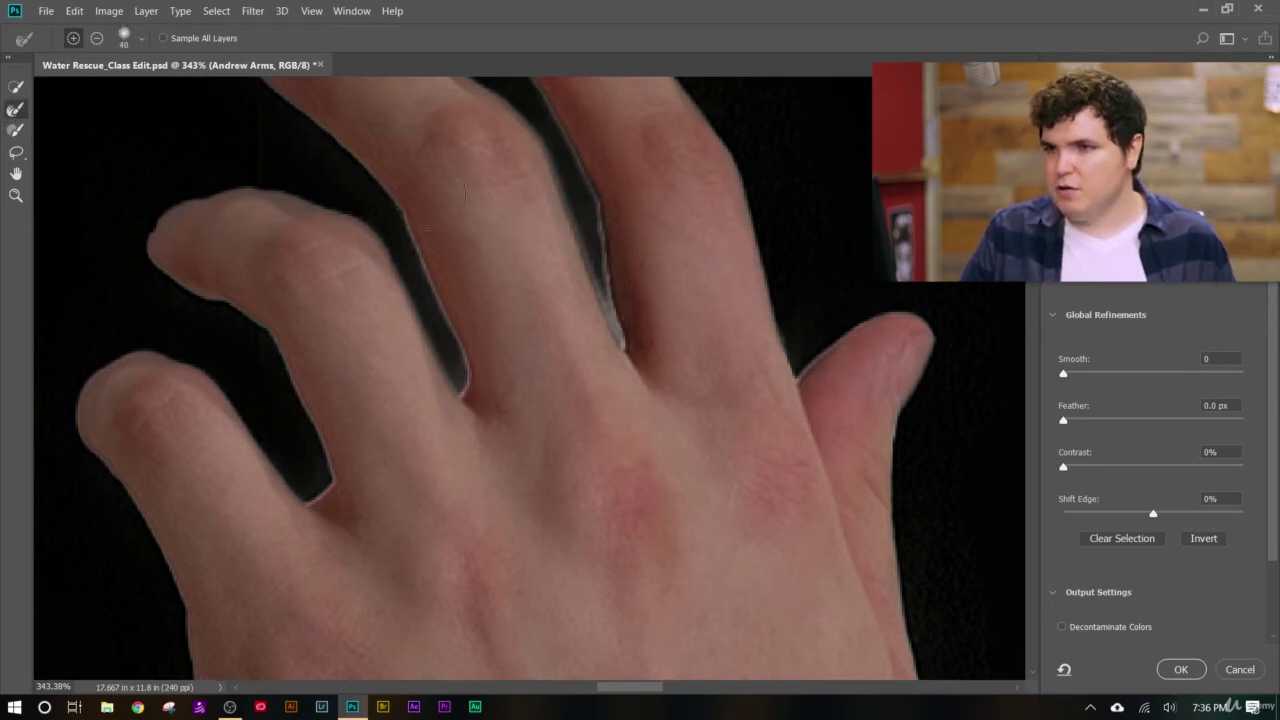
key("bracketleft")
key("bracketleft")
key("bracketleft")
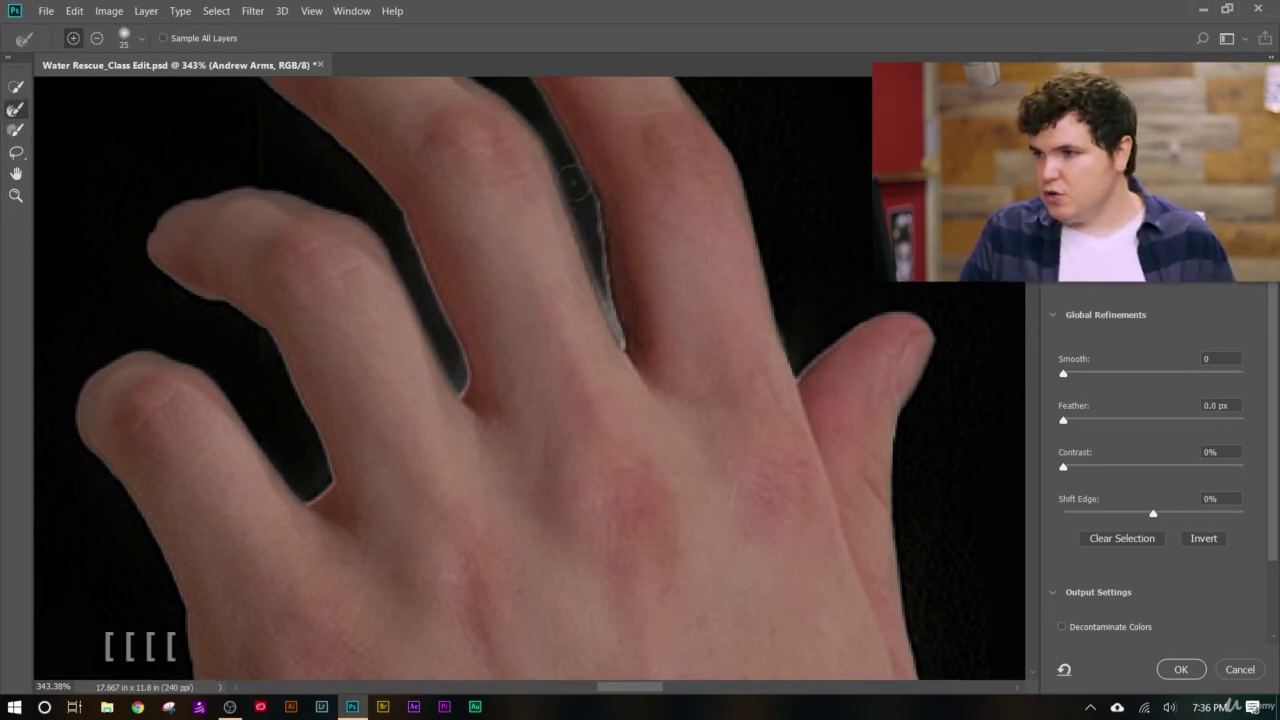
key("bracketleft")
key("bracketleft")
key("bracketleft")
key("bracketleft")
key("bracketleft")
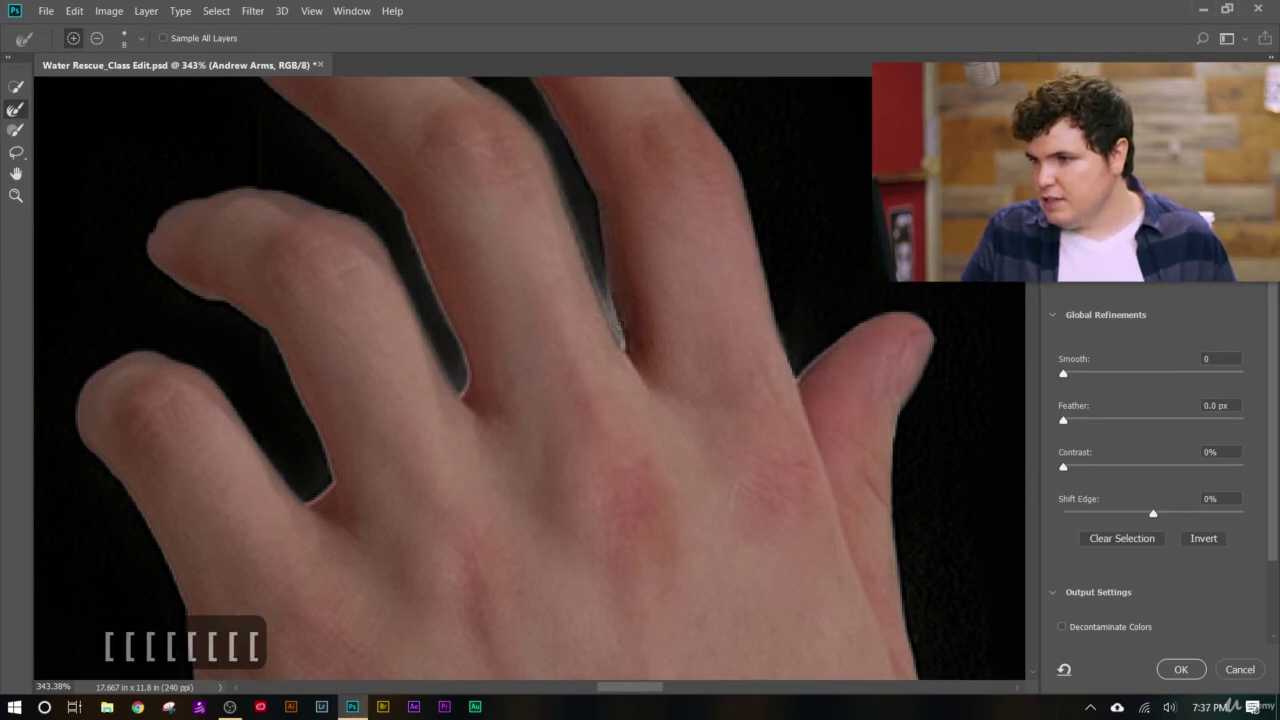
mouse_move(612, 306)
left_mouse_down()
mouse_move(621, 353)
mouse_move(539, 127)
left_mouse_up()
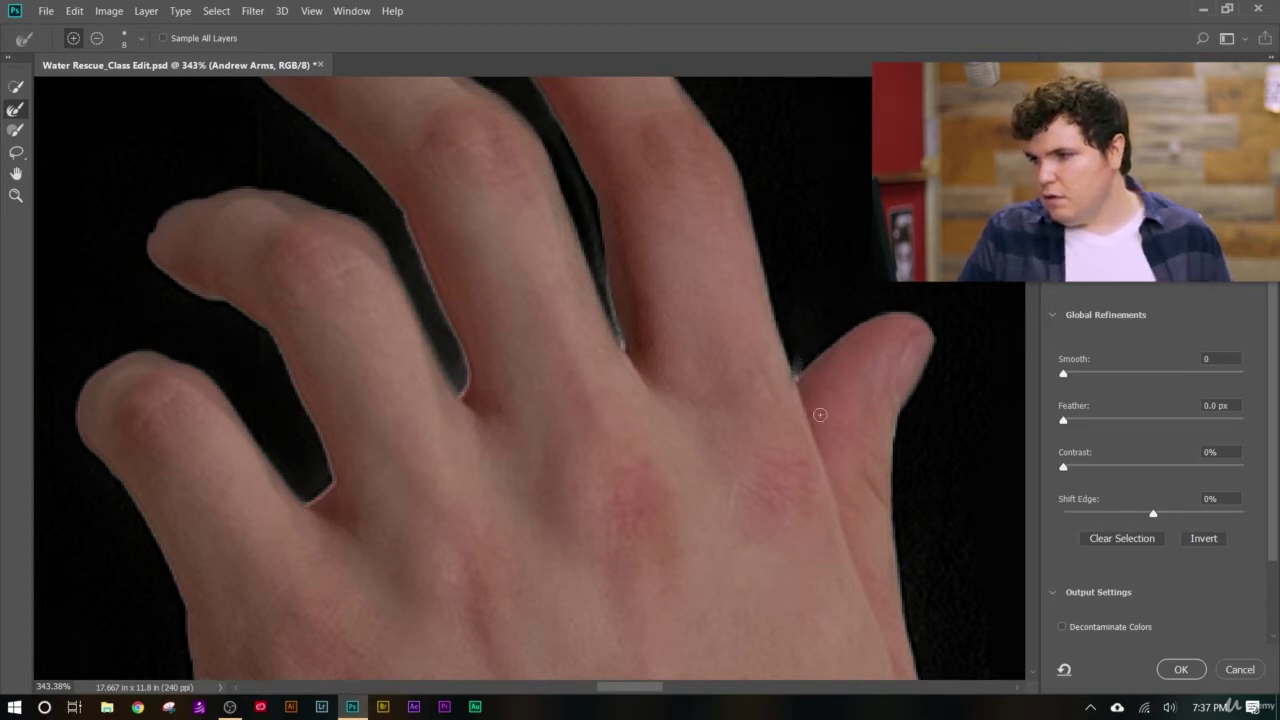
- Undo the stray refinement beside the thumb and refine the gap between the middle and ring fingers with the 8 px Refine Edge Brush
key("ctrl+alt+z")
key("ctrl+alt+z")
key("ctrl+alt+z")
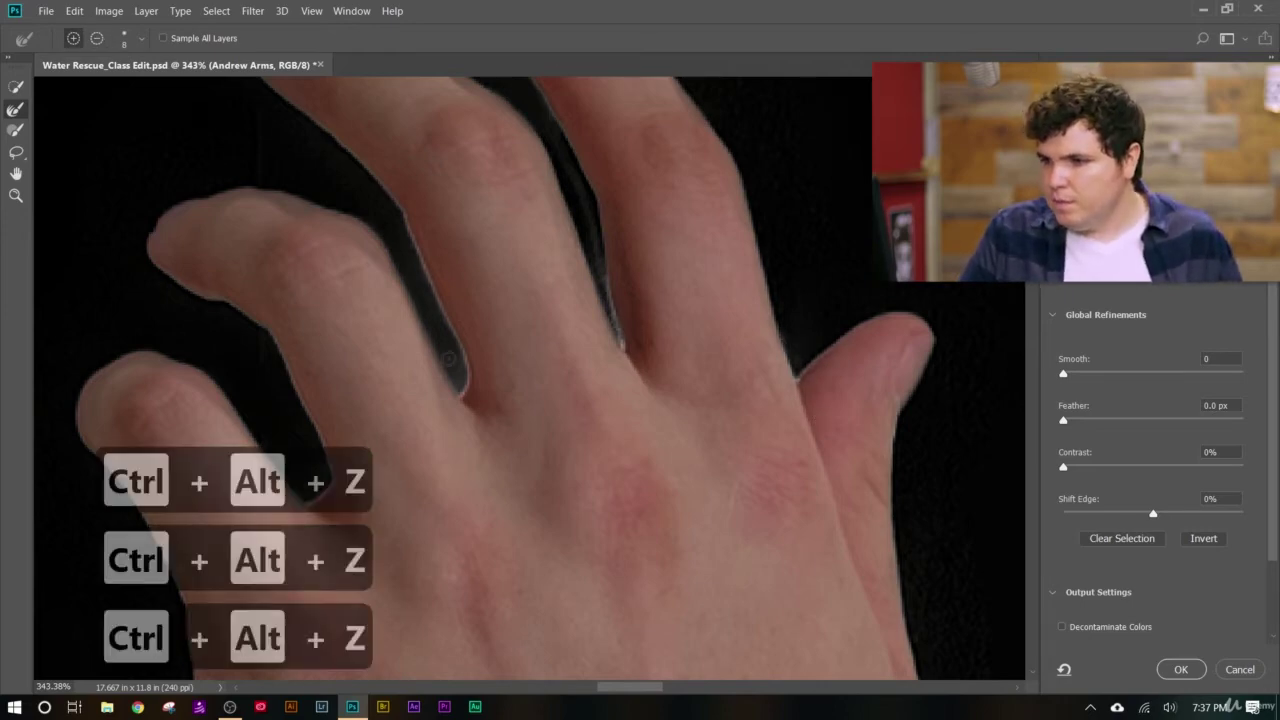
left_click_drag(462, 376, 428, 292)
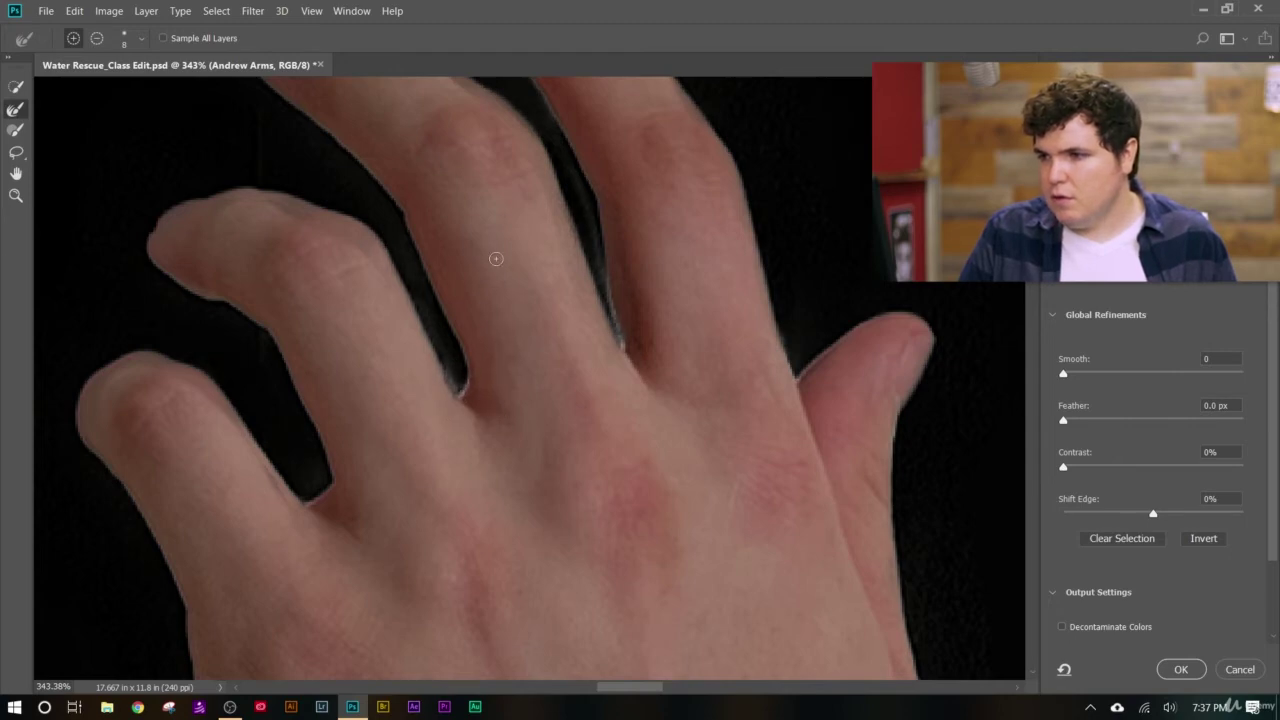
- Examine the refined finger edges and the nearer forearm's inner edge close up, down to where it meets the shirt
scroll(499, 318, "down", 5)
scroll(489, 170, "up", 6)
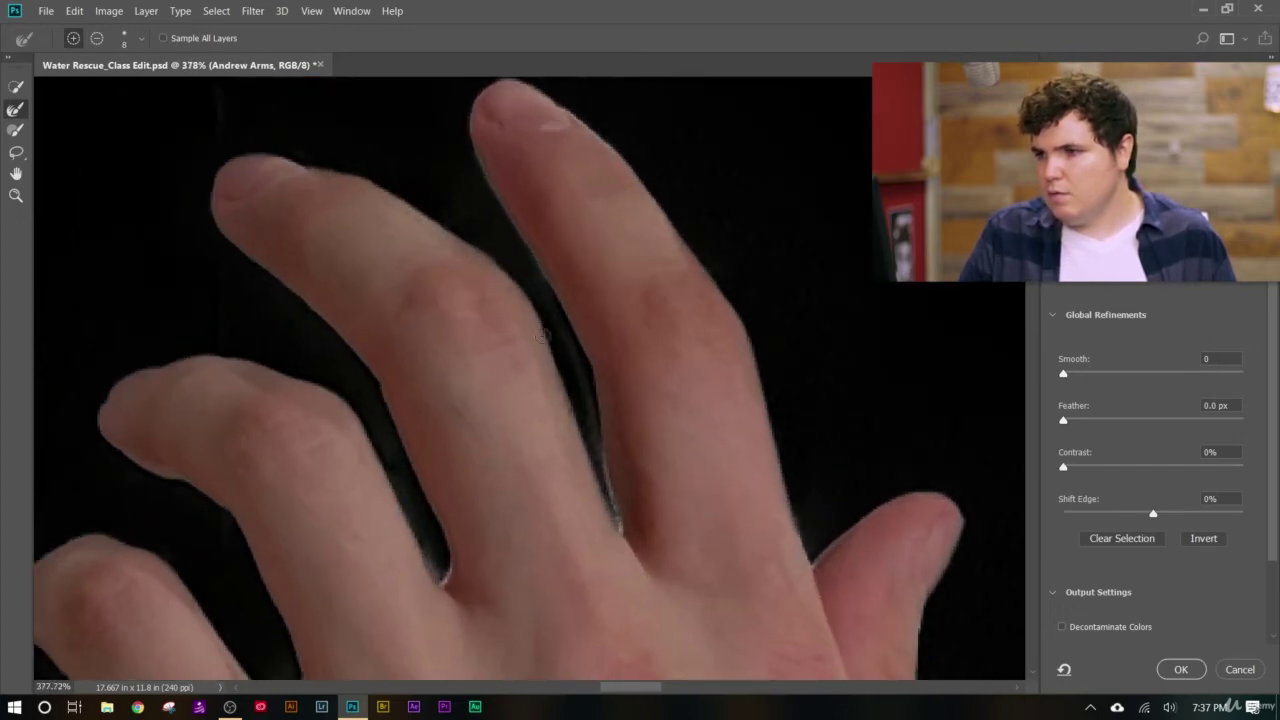
scroll(585, 482, "down", 10)
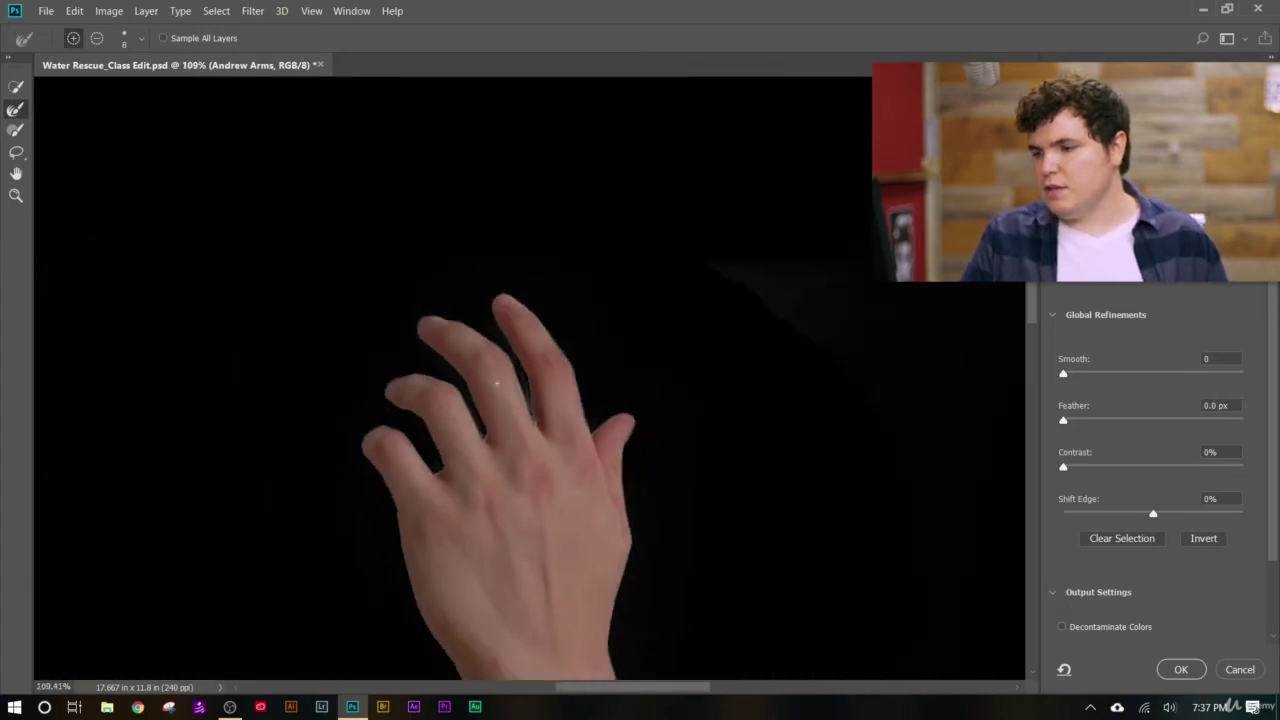
scroll(496, 457, "up", 7)
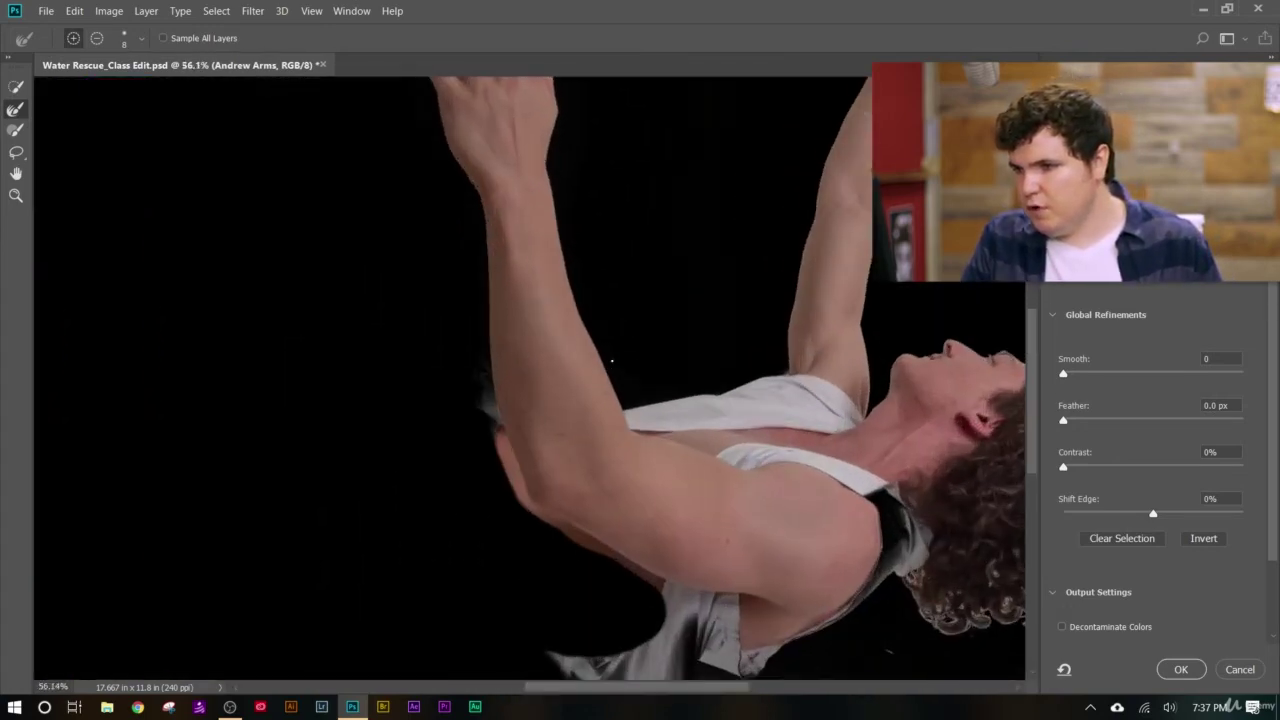
scroll(544, 283, "up", 7)
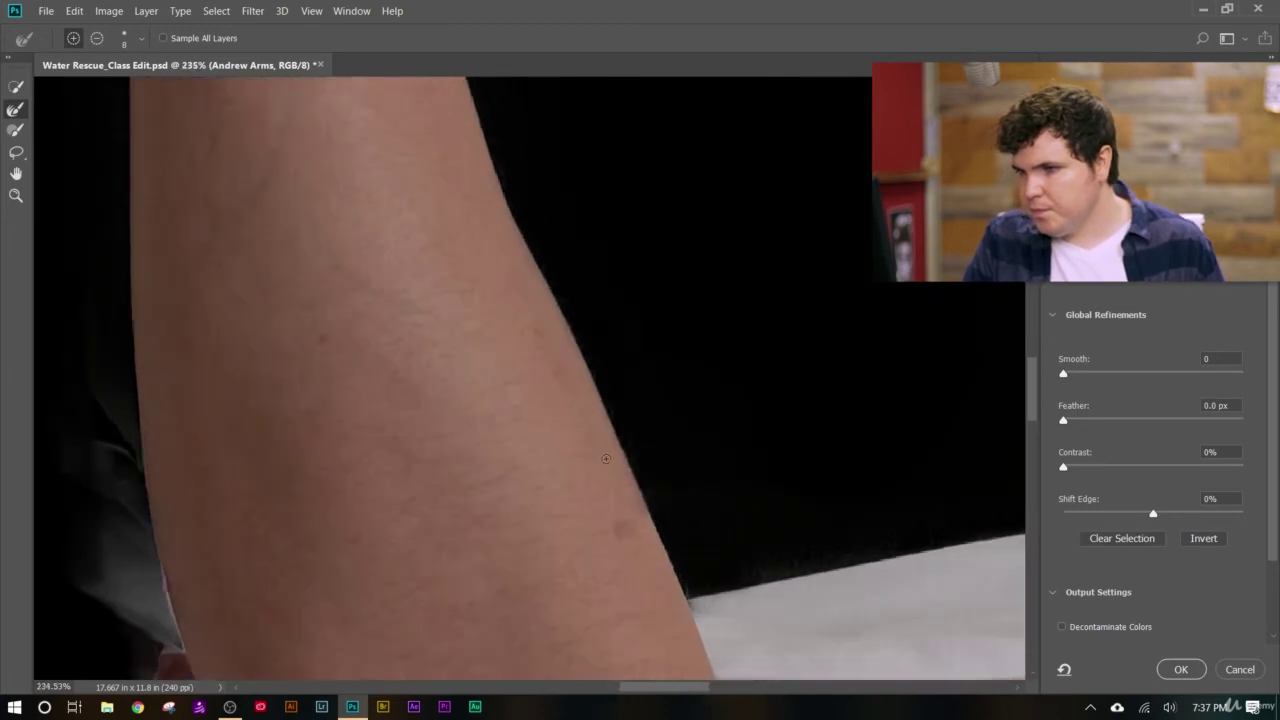
scroll(618, 475, "down", 5)
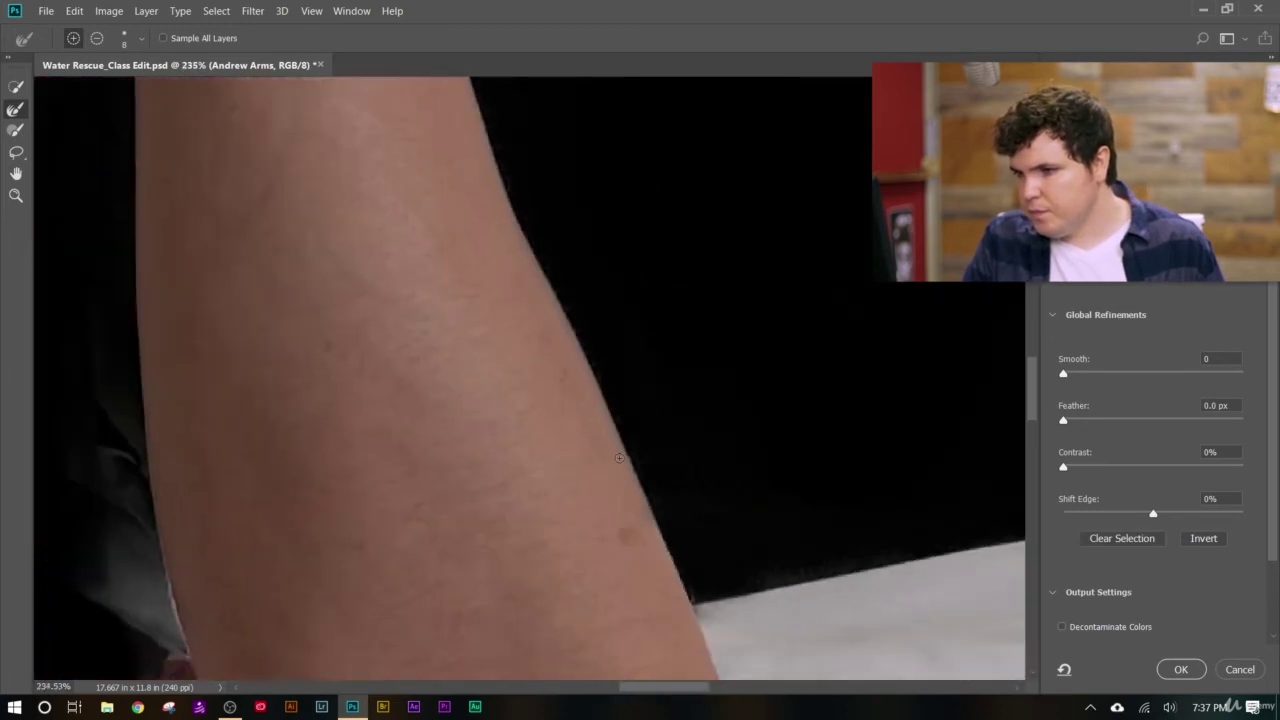
scroll(658, 449, "up", 8)
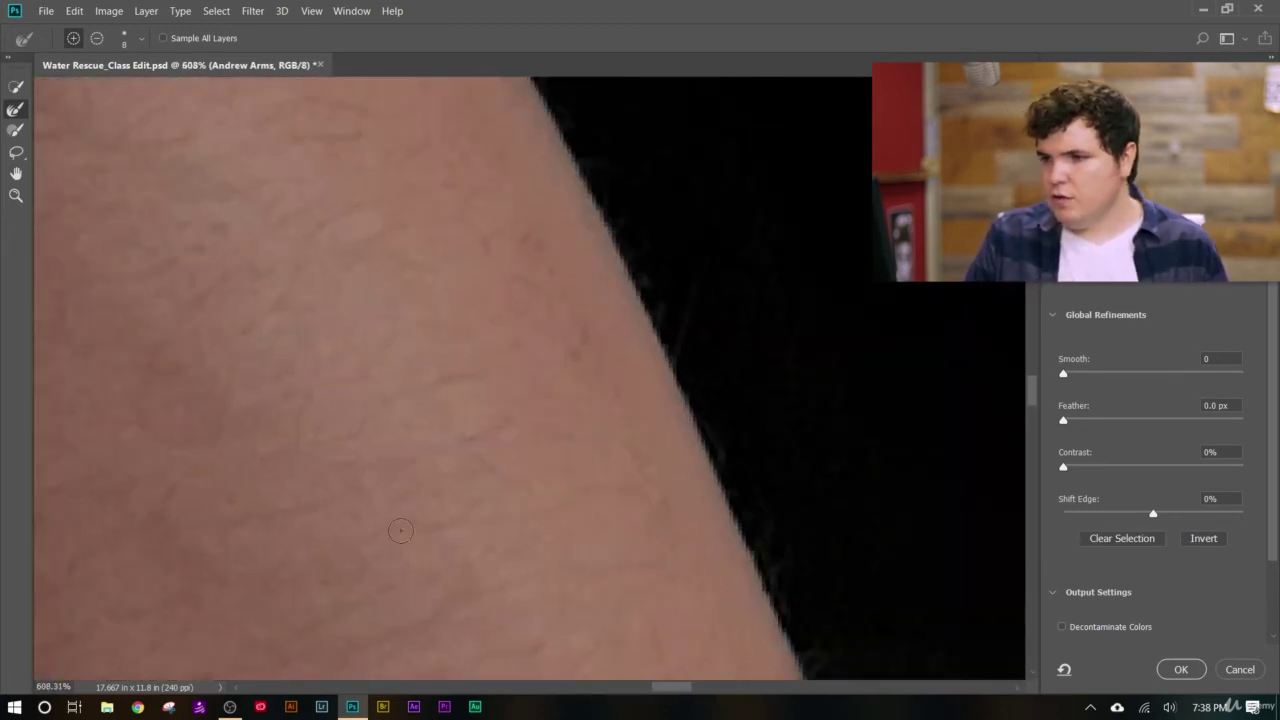
scroll(769, 434, "down", 1)
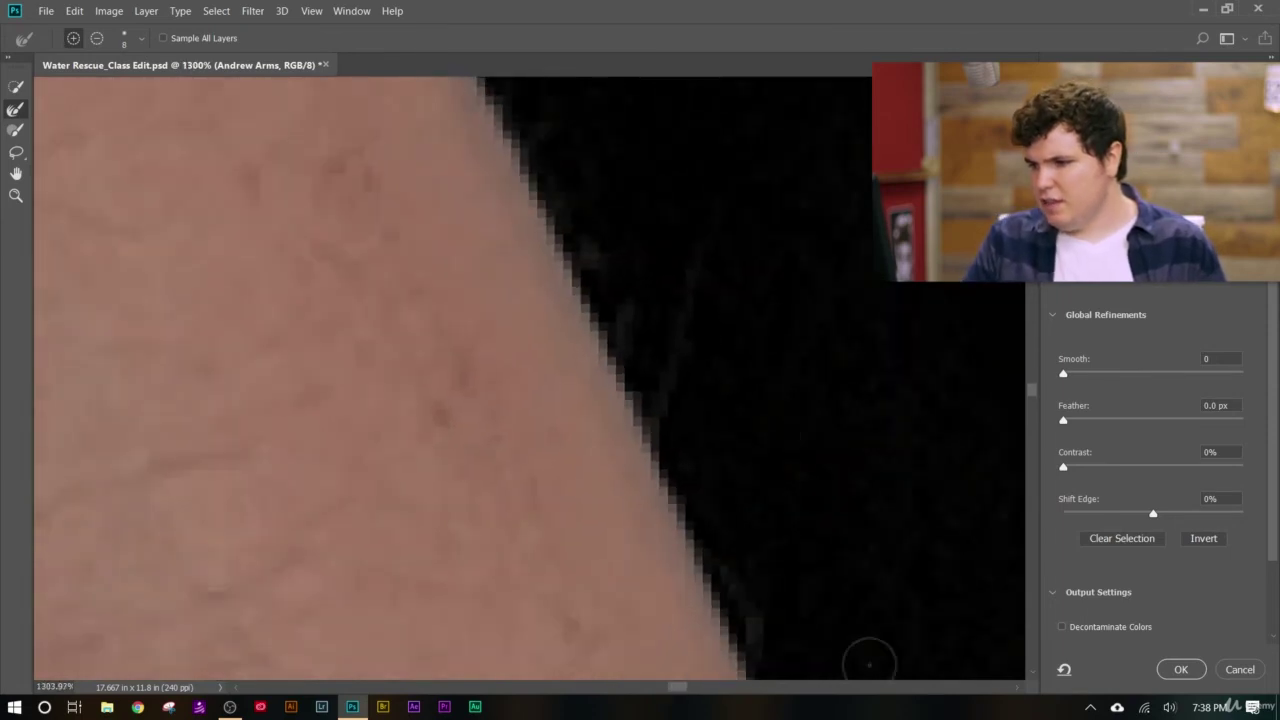
scroll(1034, 393, "down", 3)
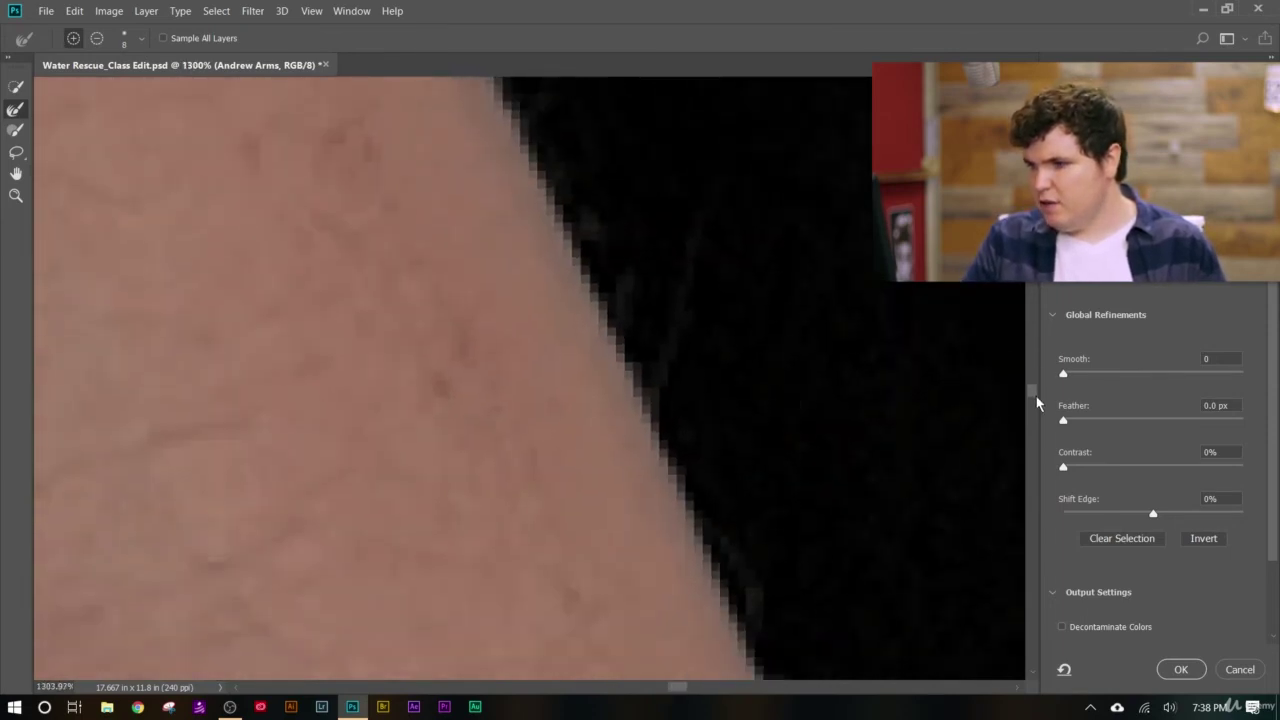
left_click_drag(684, 690, 689, 691)
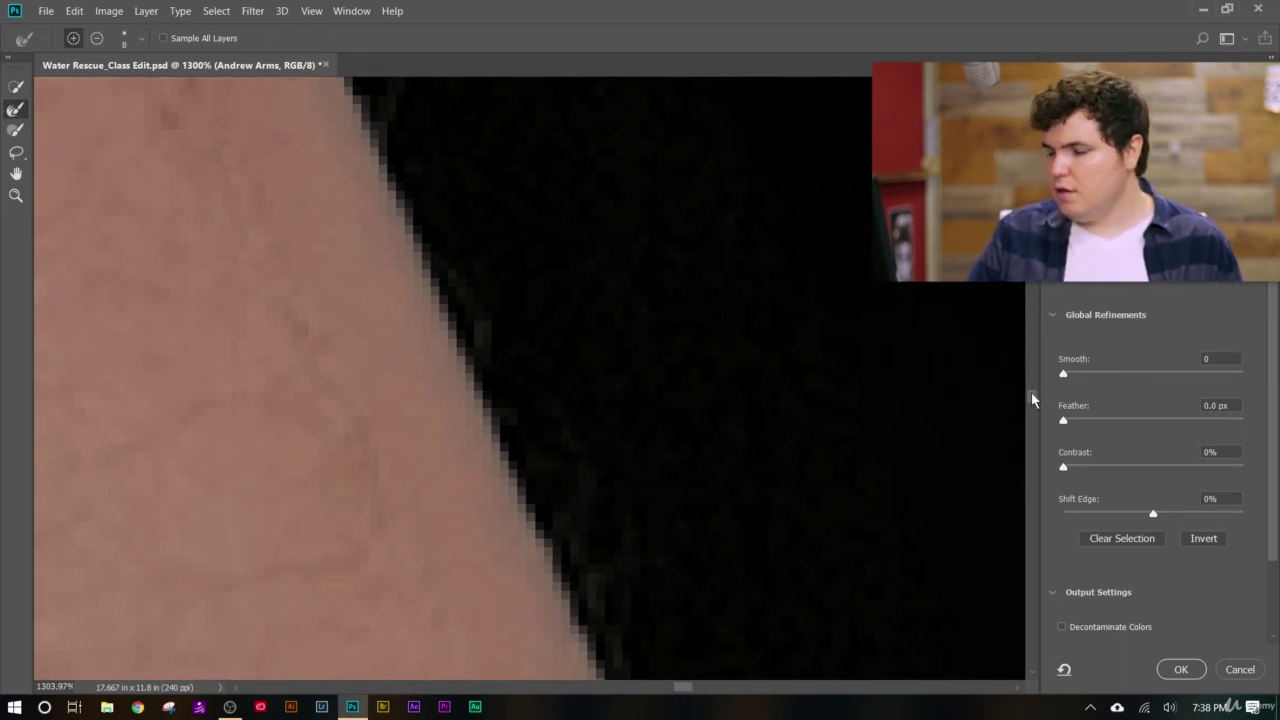
scroll(1031, 391, "down", 3)
scroll(736, 373, "down", 10)
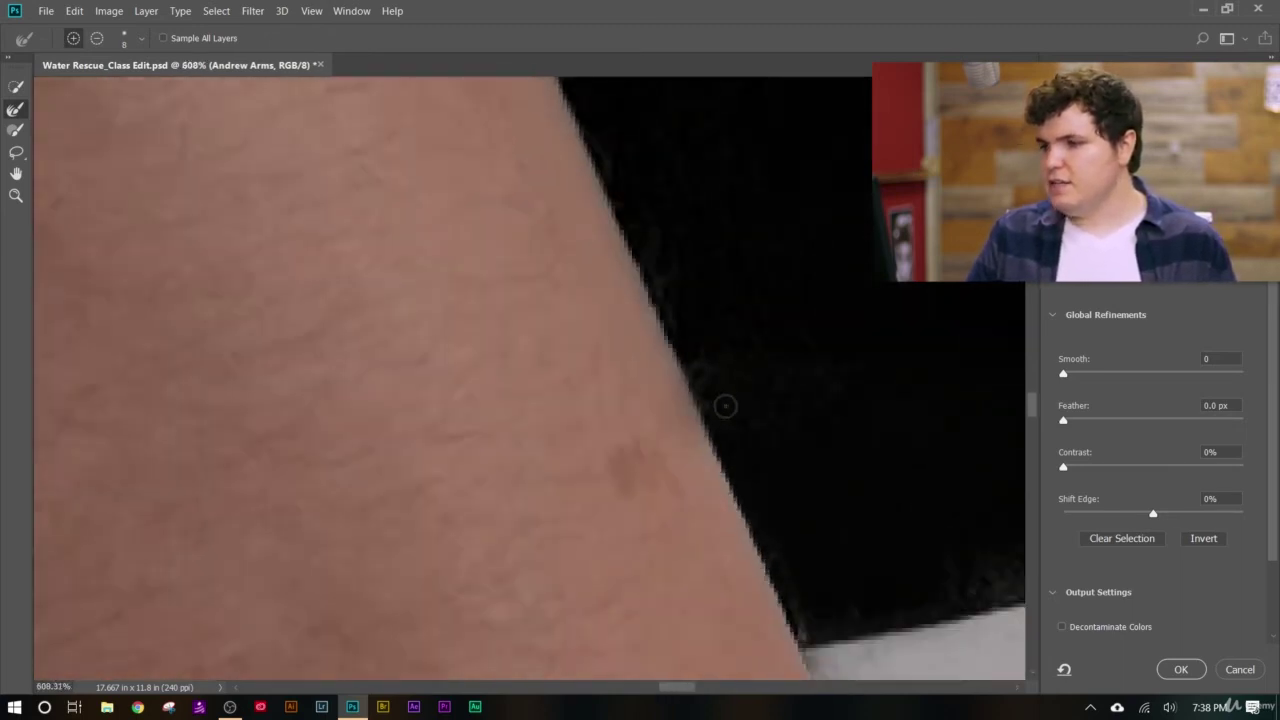
scroll(752, 432, "down", 3)
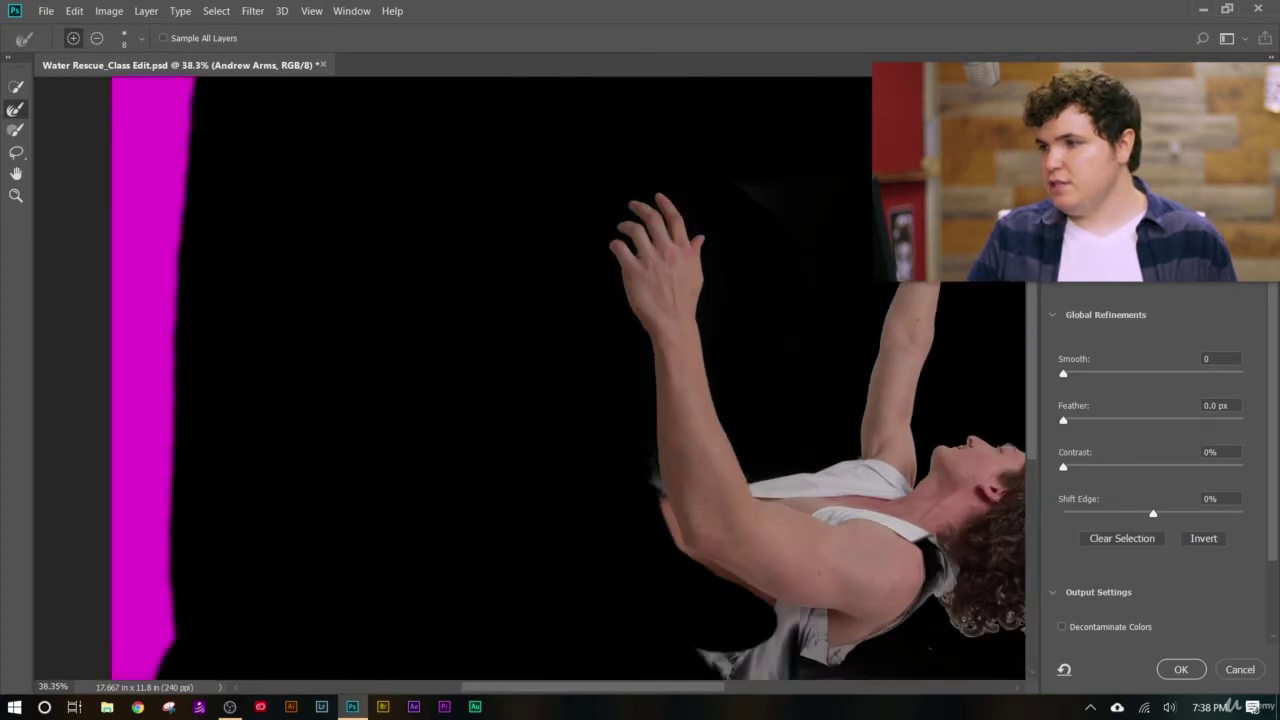
- Accept the Select and Mask refinement and turn the resulting selection into a layer mask on Andrew Arms
scroll(1188, 612, "down", 3)
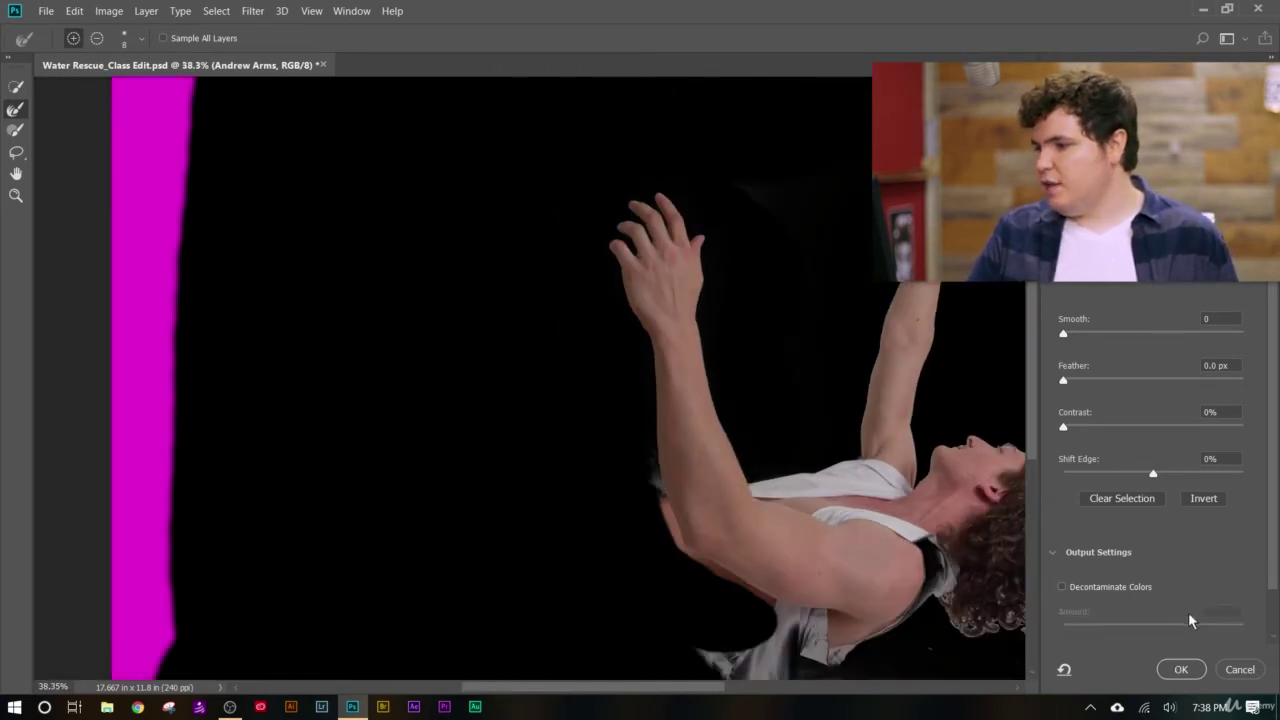
left_click(1180, 669)
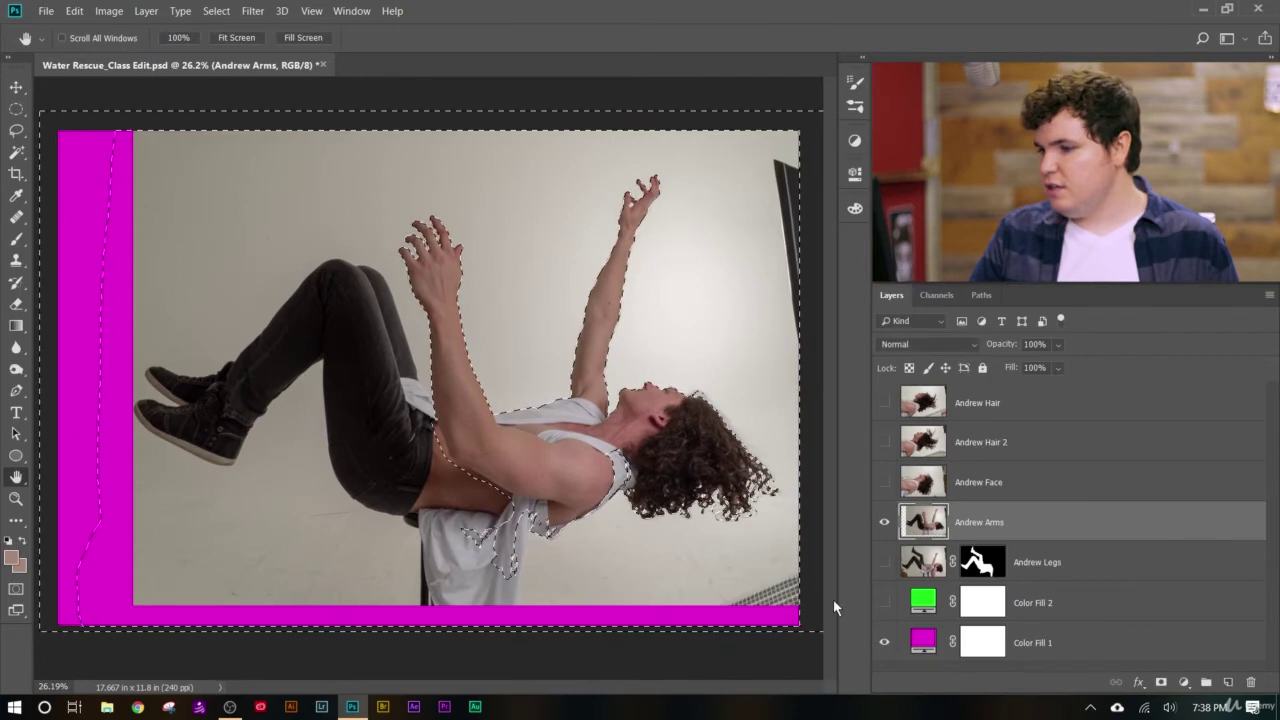
left_click(1161, 682)
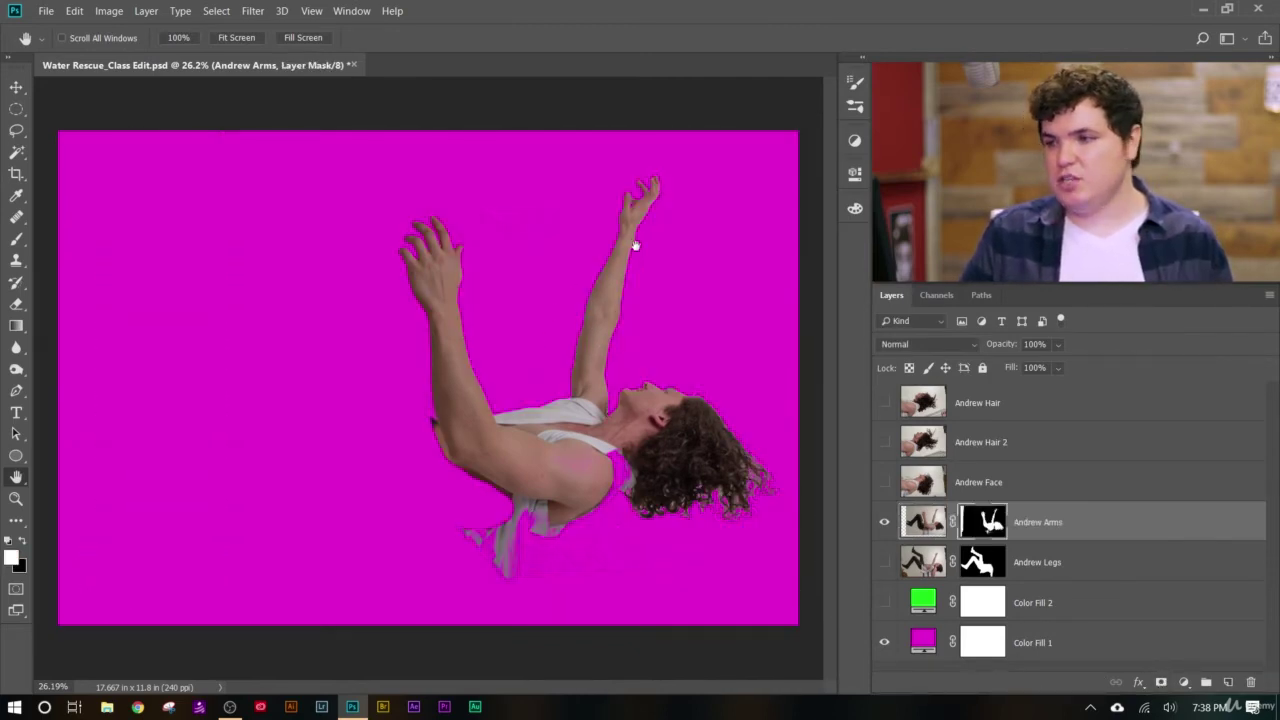
- Inspect the masked arms and both hands against the magenta fill for leftover fringes and semi-transparent skin
scroll(634, 244, "up", 5)
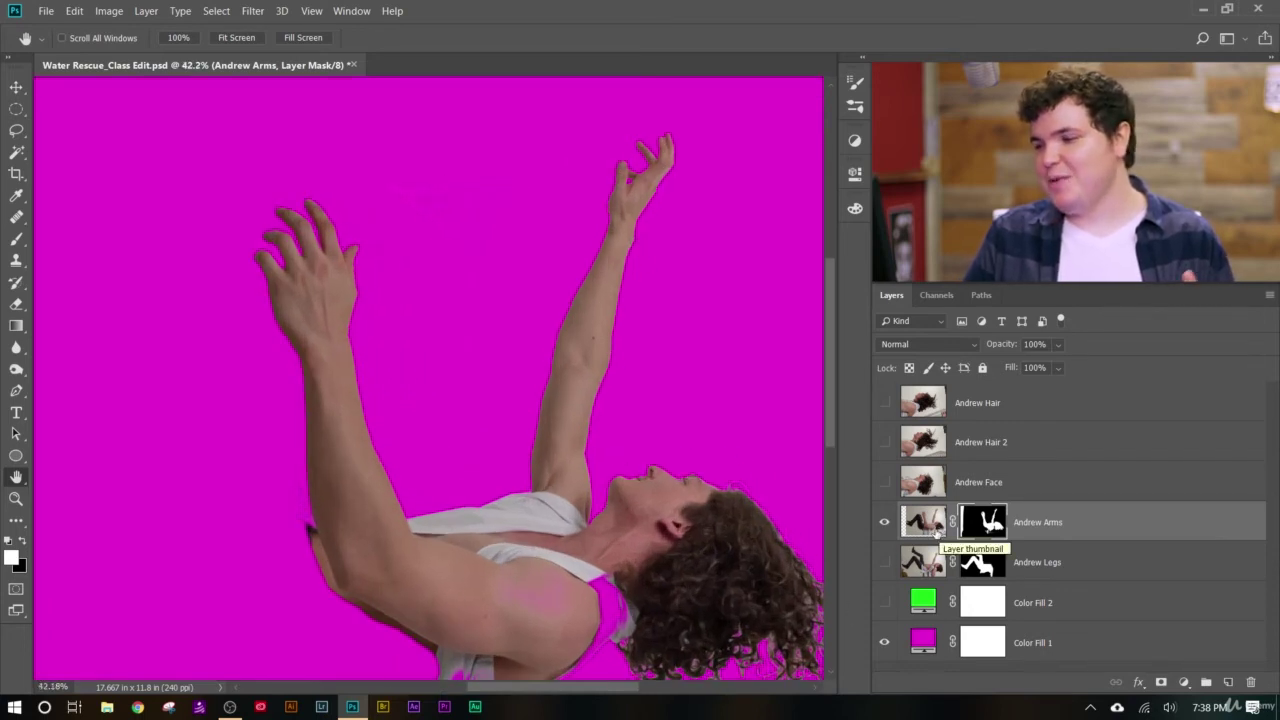
scroll(650, 140, "up", 10)
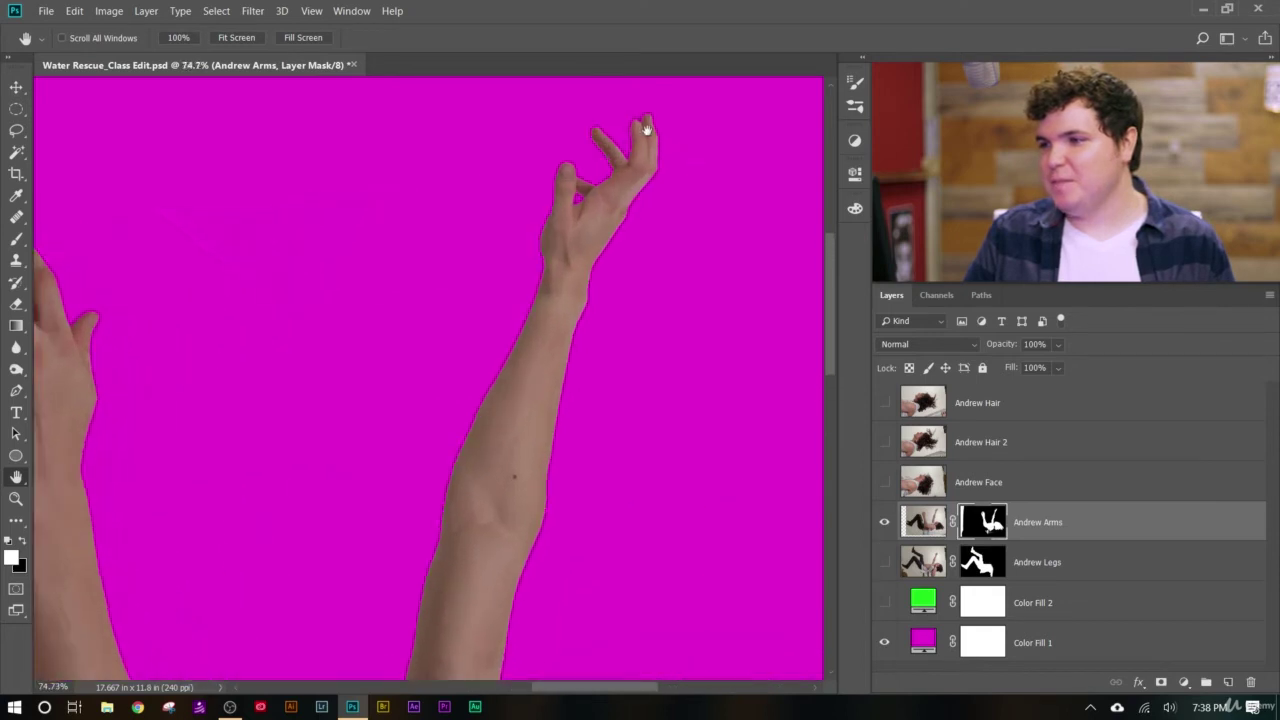
scroll(428, 231, "down", 10)
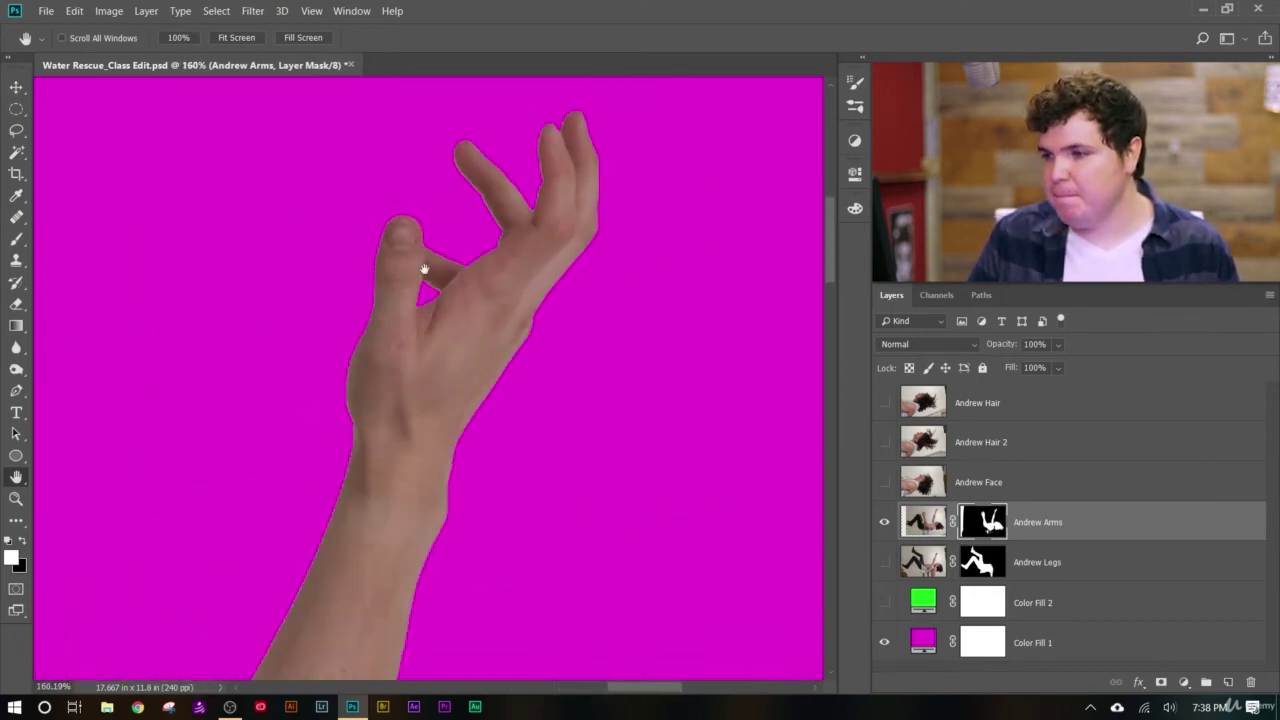
scroll(382, 447, "up", 3)
scroll(421, 387, "up", 1)
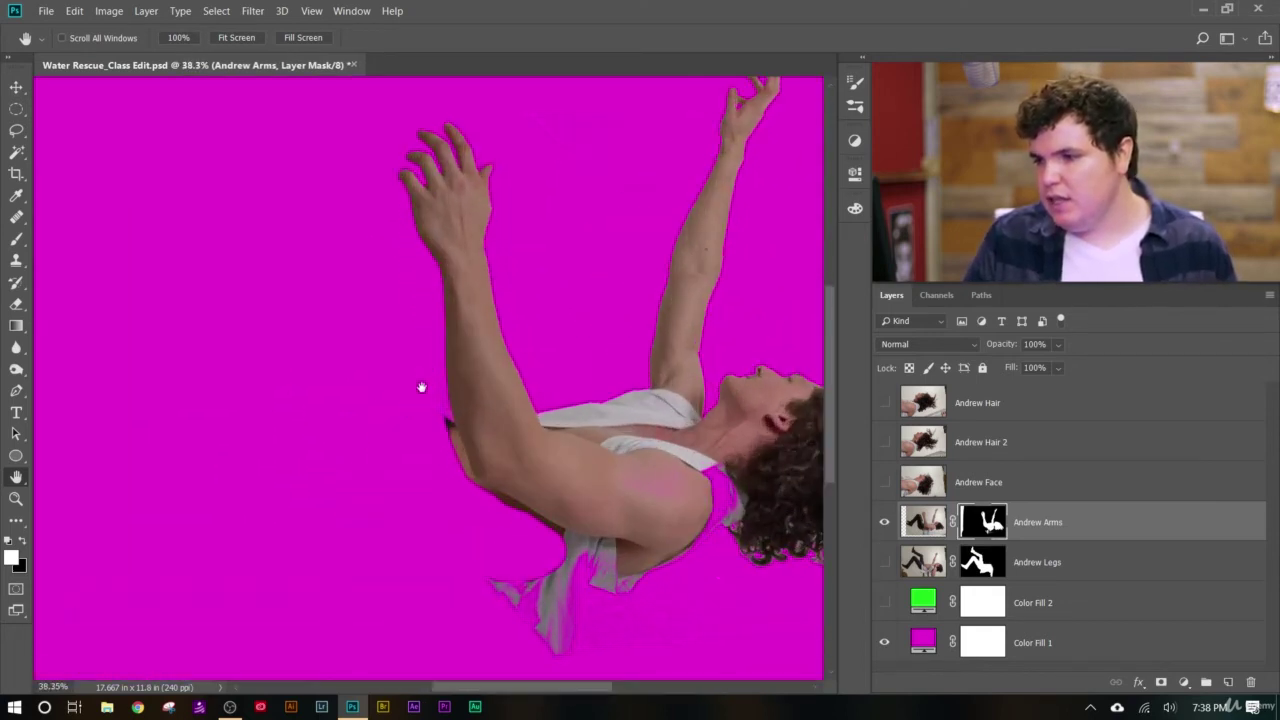
scroll(416, 132, "up", 10)
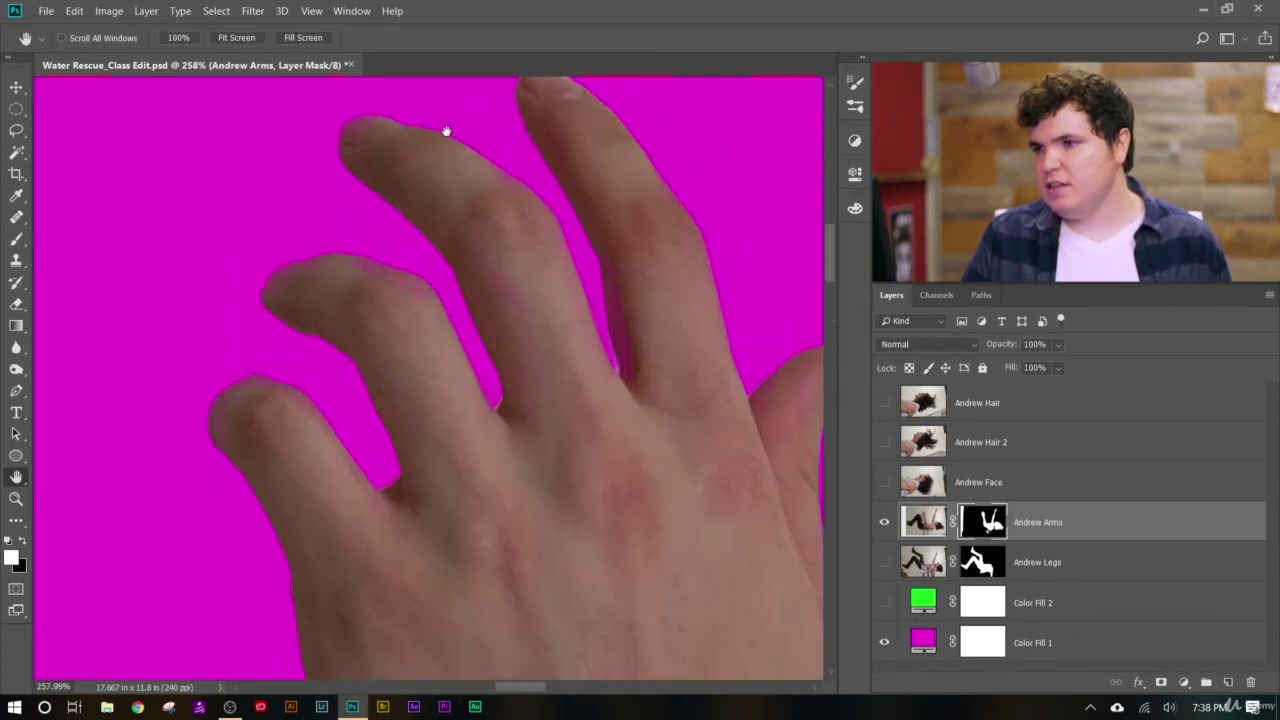
- Restore the semi-transparent shadow side of the index finger by painting white on the Andrew Arms mask with a 6 px brush
scroll(684, 341, "up", 4)
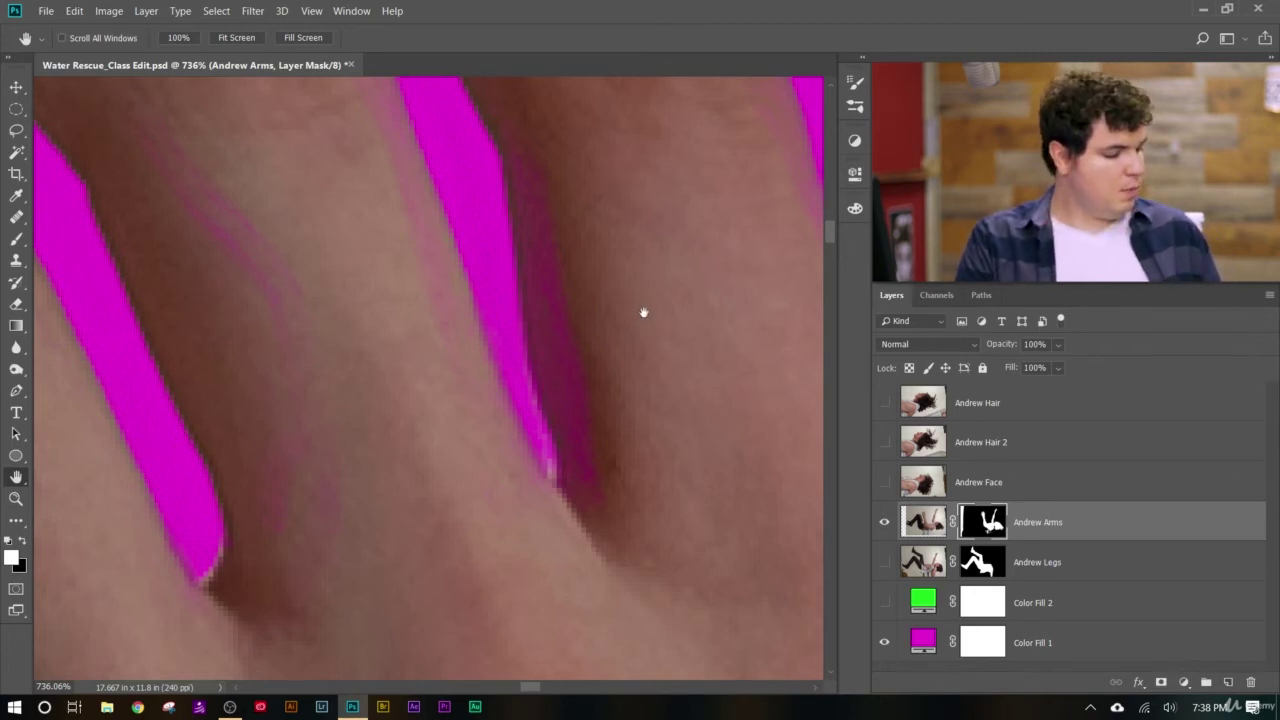
key("b")
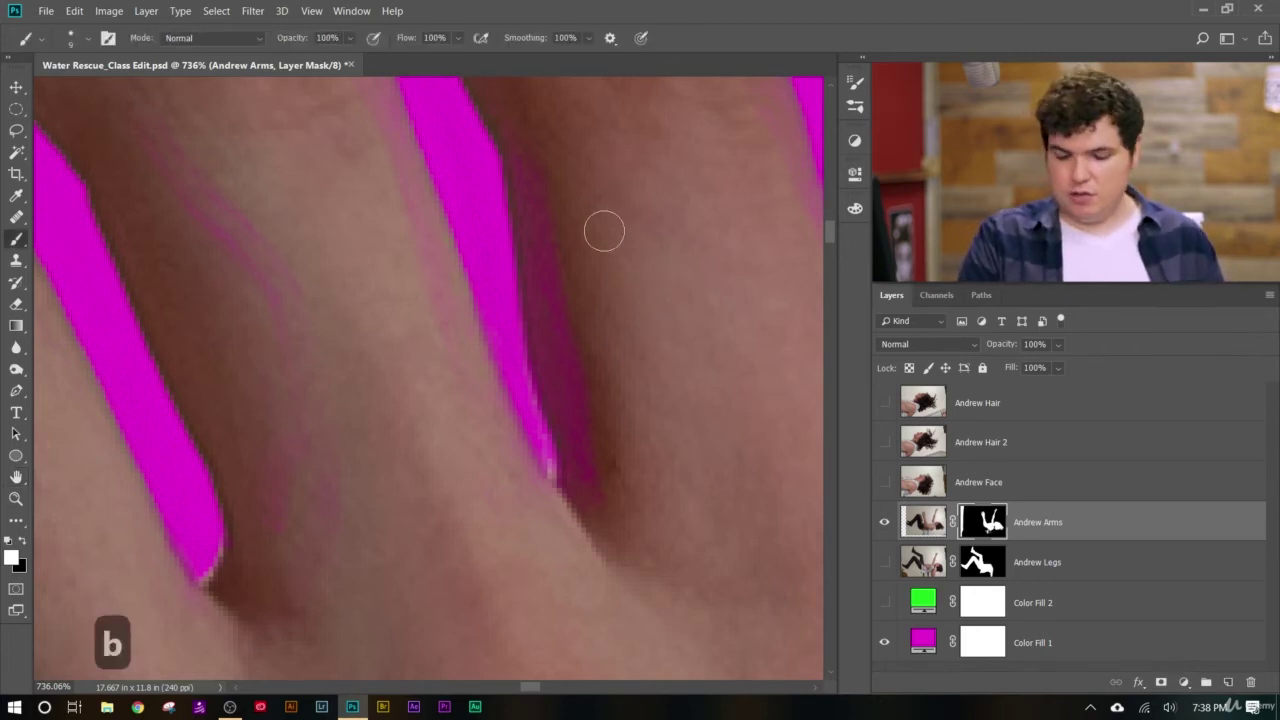
key("bracketleft")
key("bracketleft")
key("bracketleft")
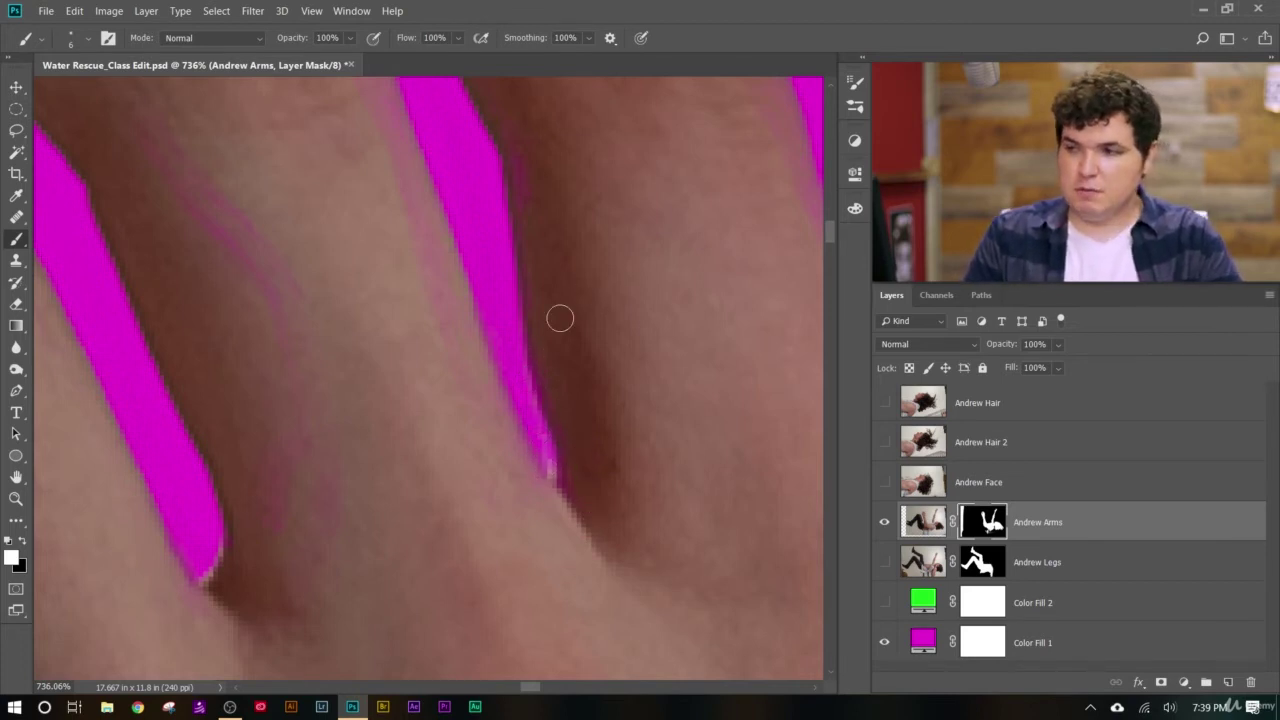
- Paint black on the mask to remove the light residue at the base of the gap between the index and middle fingers
key("x")
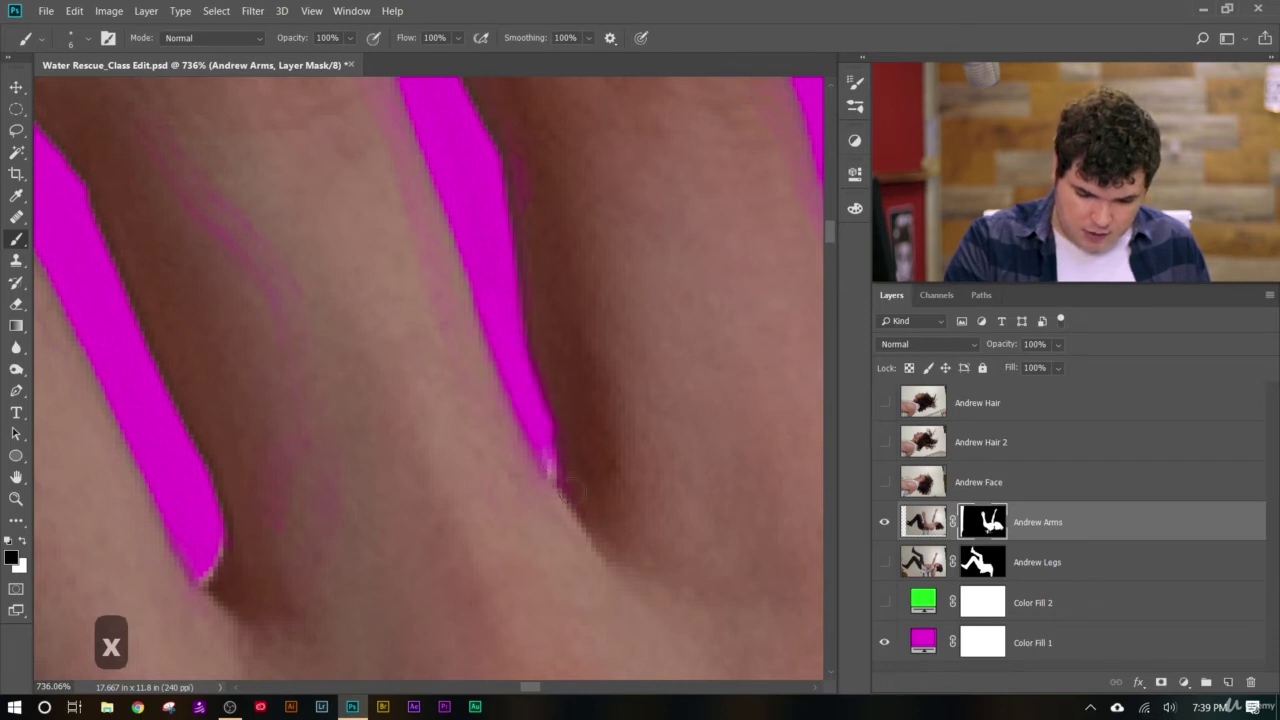
left_click(549, 442)
left_click_drag(553, 421, 523, 336)
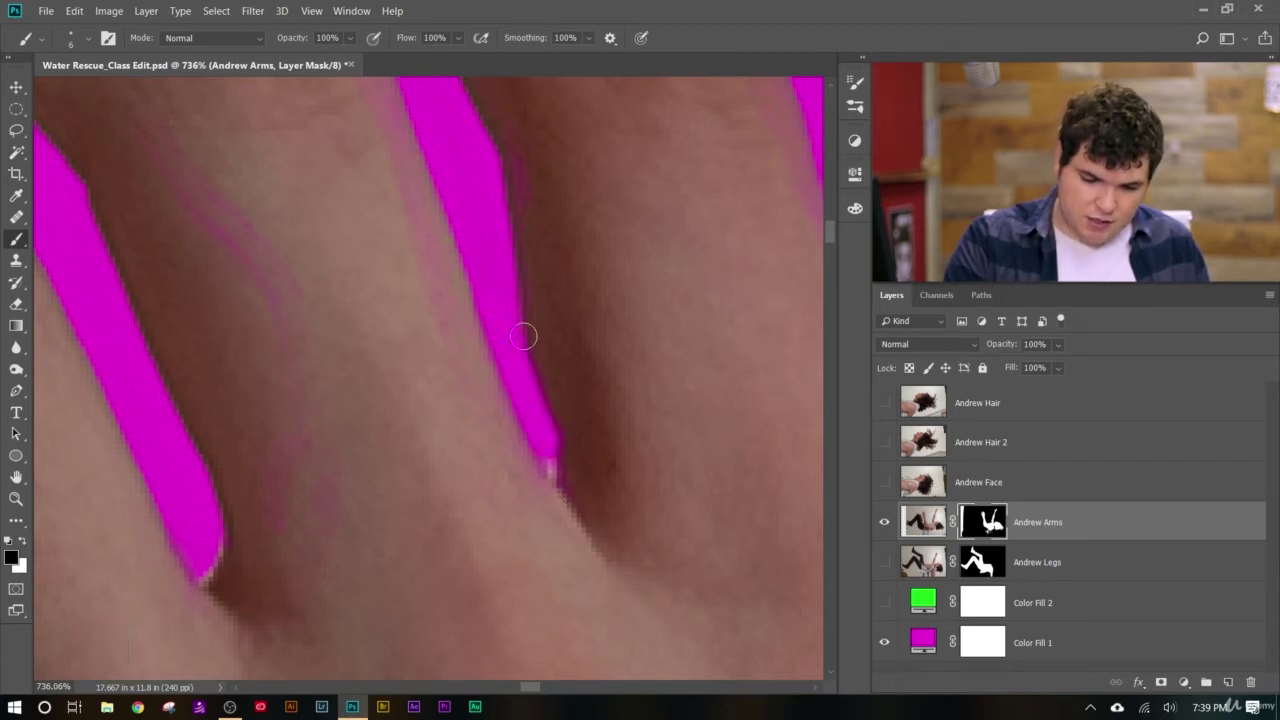
left_click(548, 450)
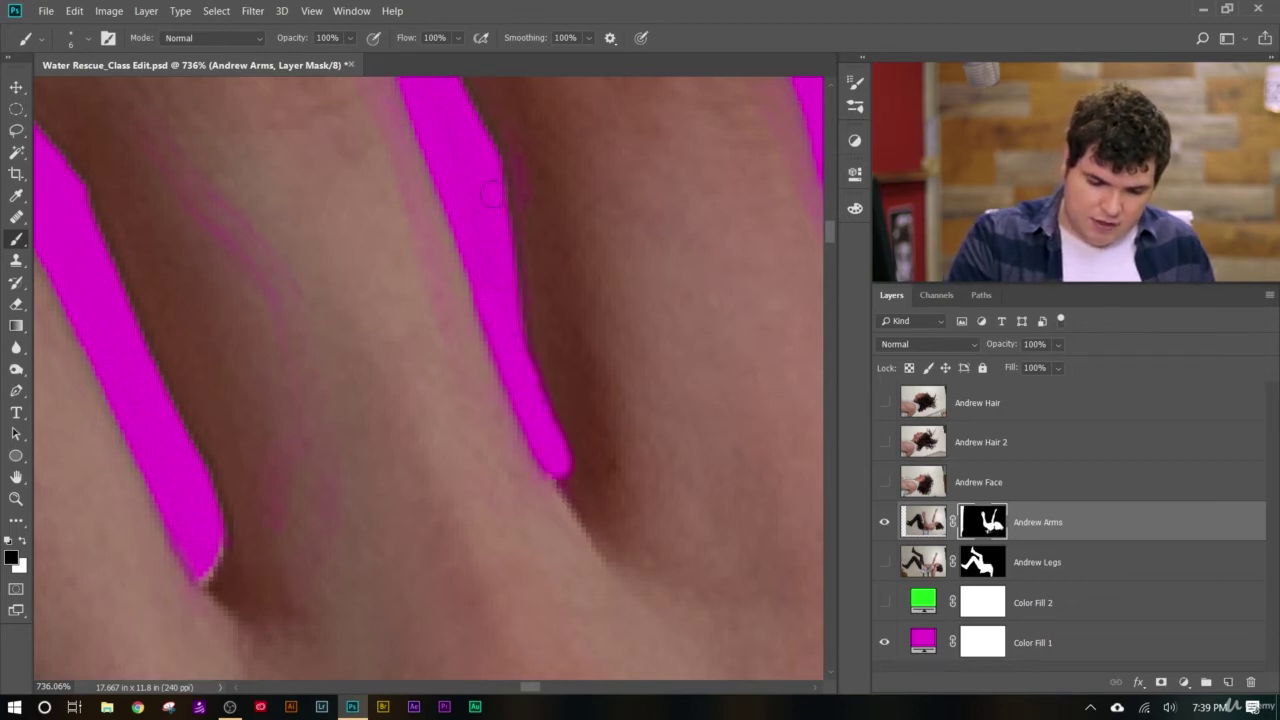
- Try painting white along the index finger's edge at the base of the gap, and undo those mask strokes
key("x")
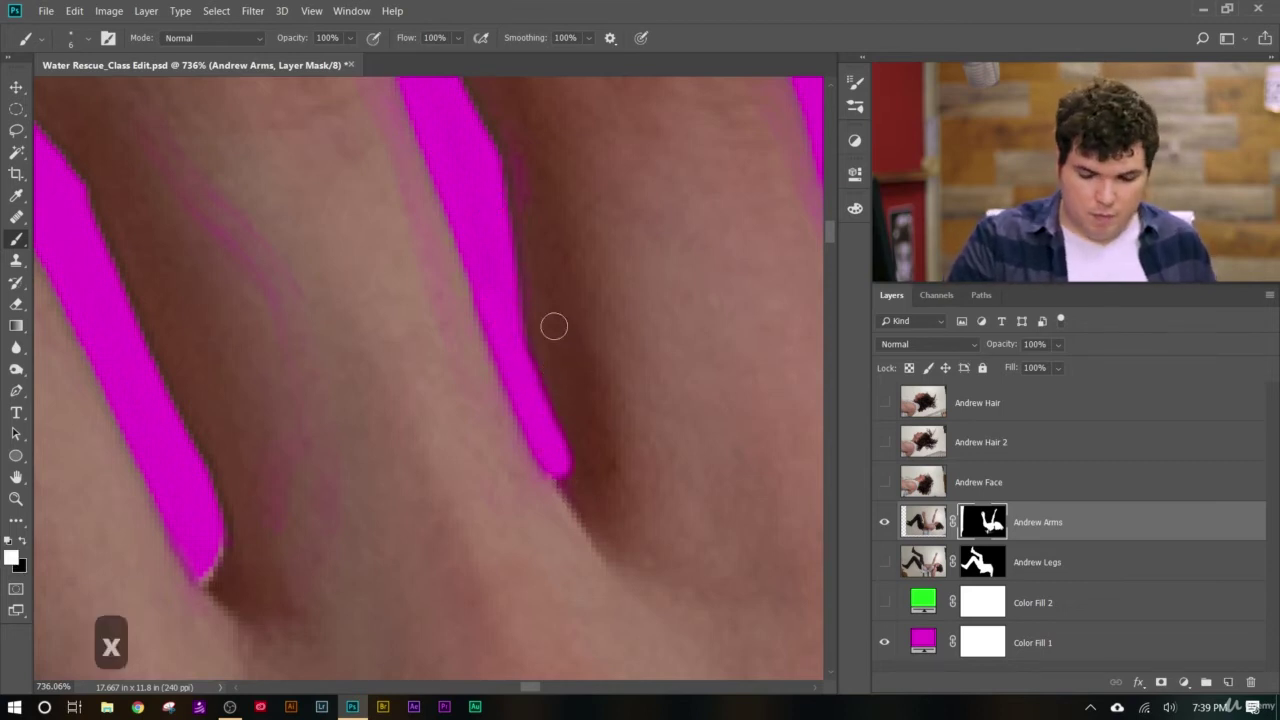
mouse_move(540, 330)
left_mouse_down()
mouse_move(567, 487)
mouse_move(598, 555)
mouse_move(556, 373)
mouse_move(557, 463)
left_mouse_up()
scroll(557, 463, "up", 3)
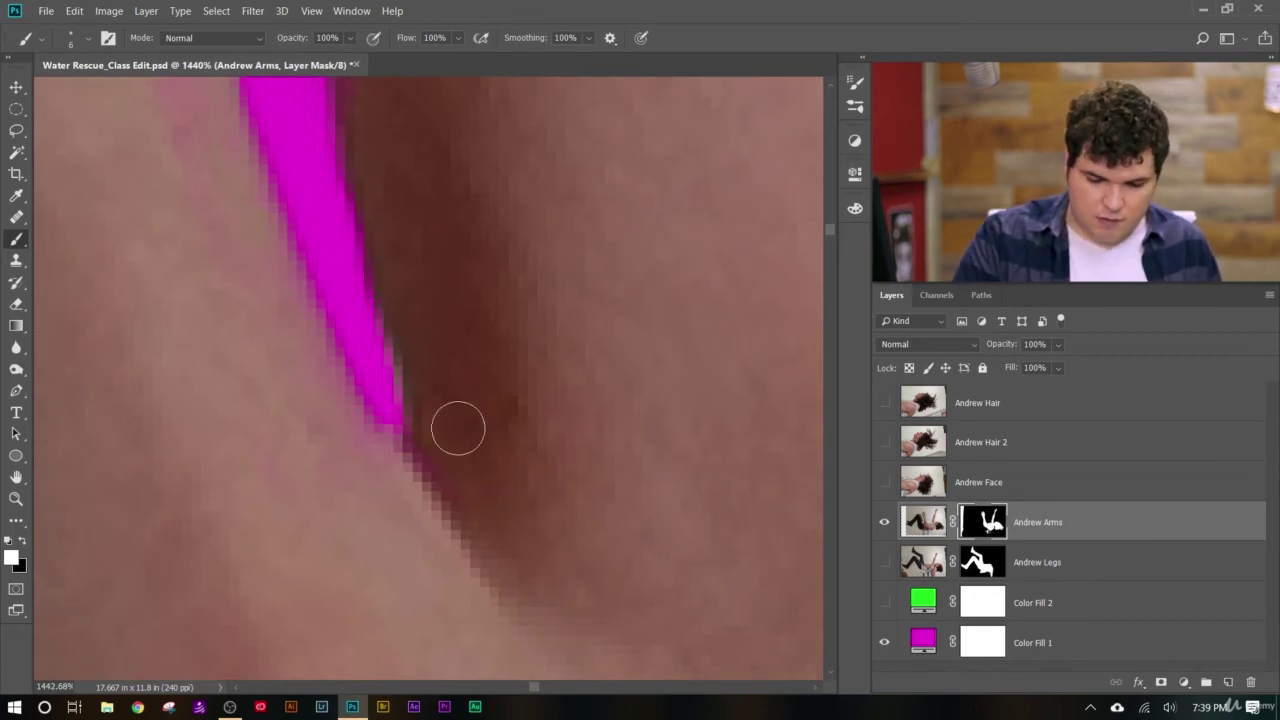
scroll(458, 428, "down", 8)
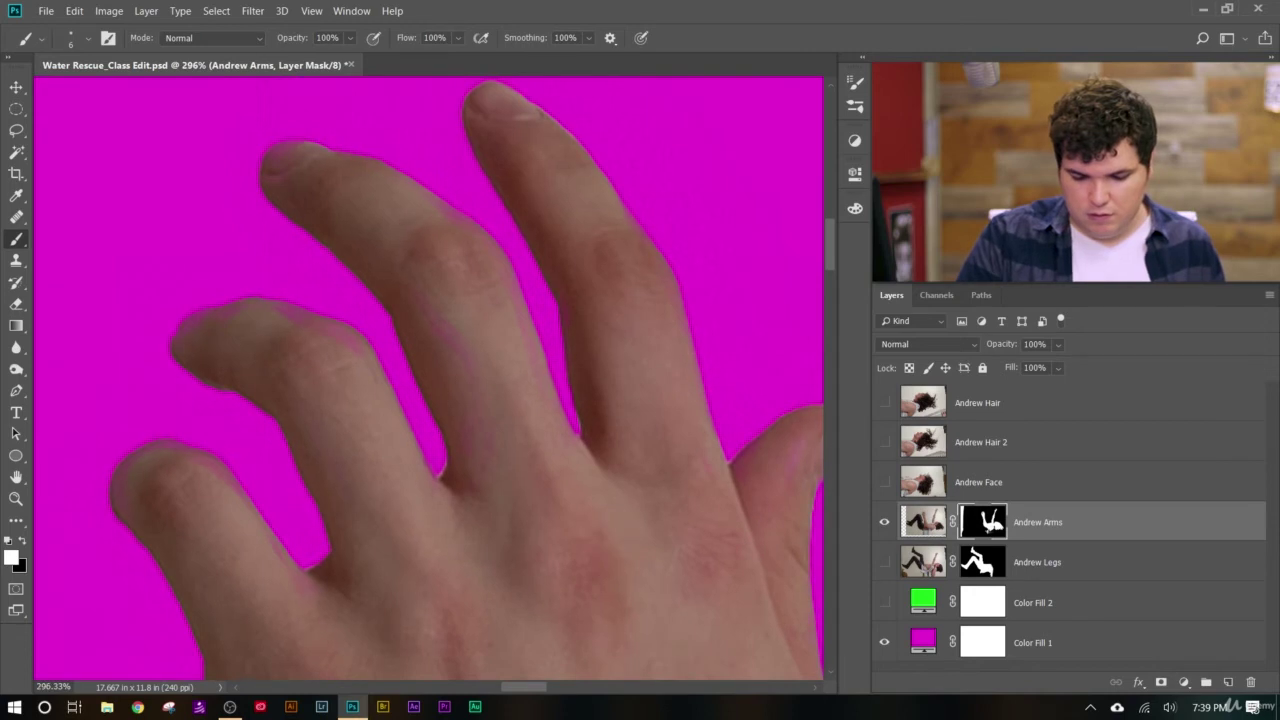
scroll(655, 460, "up", 6)
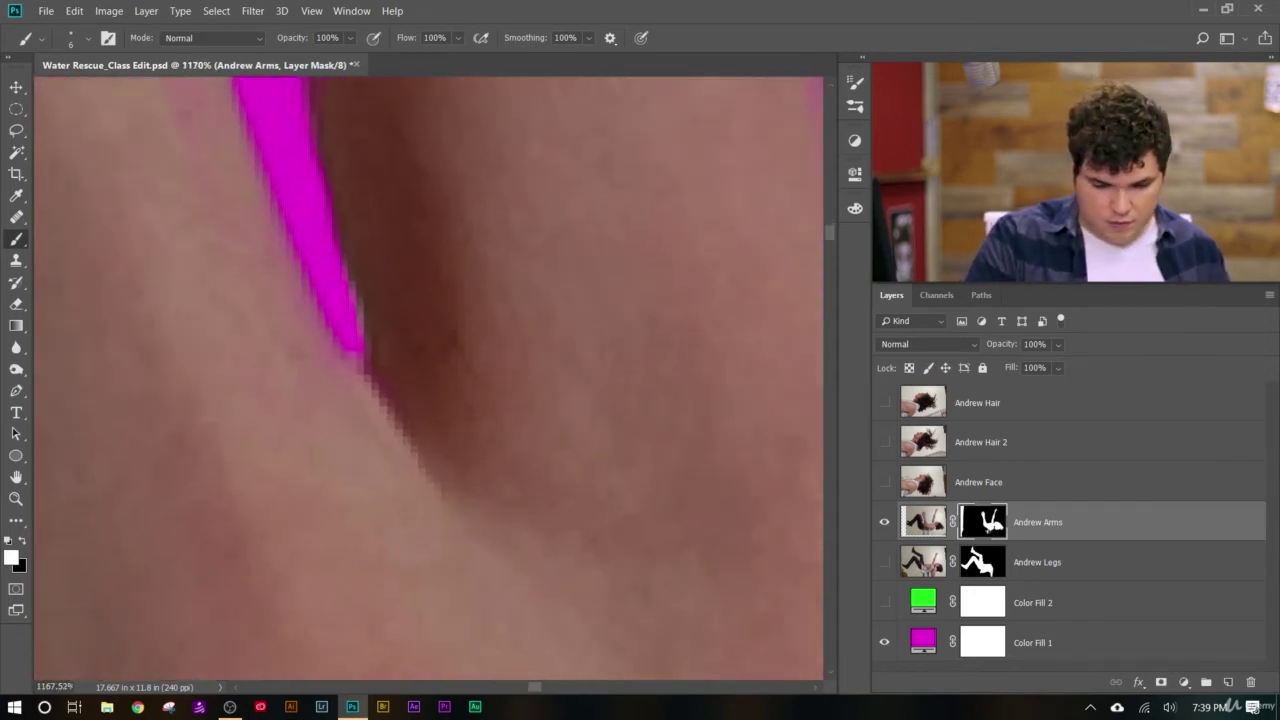
key("ctrl+z")
key("ctrl+z")
key("ctrl+z")
key("ctrl+alt+z")
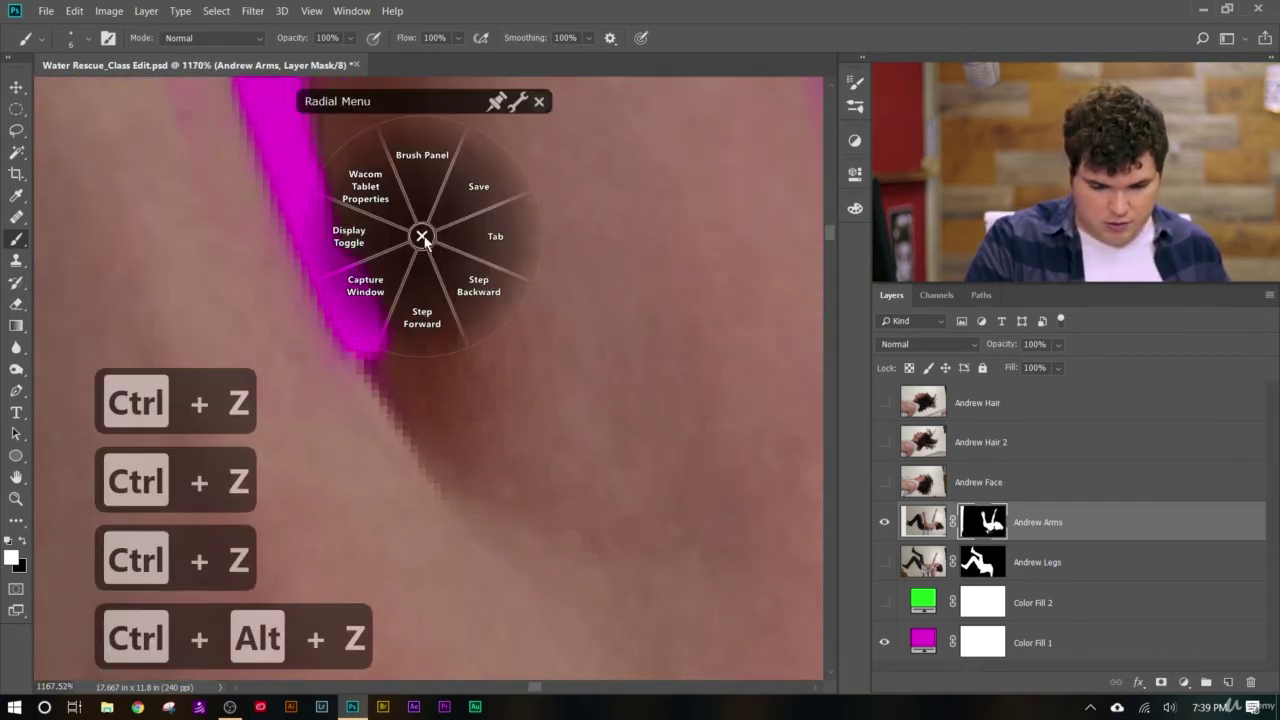
left_click(419, 239)
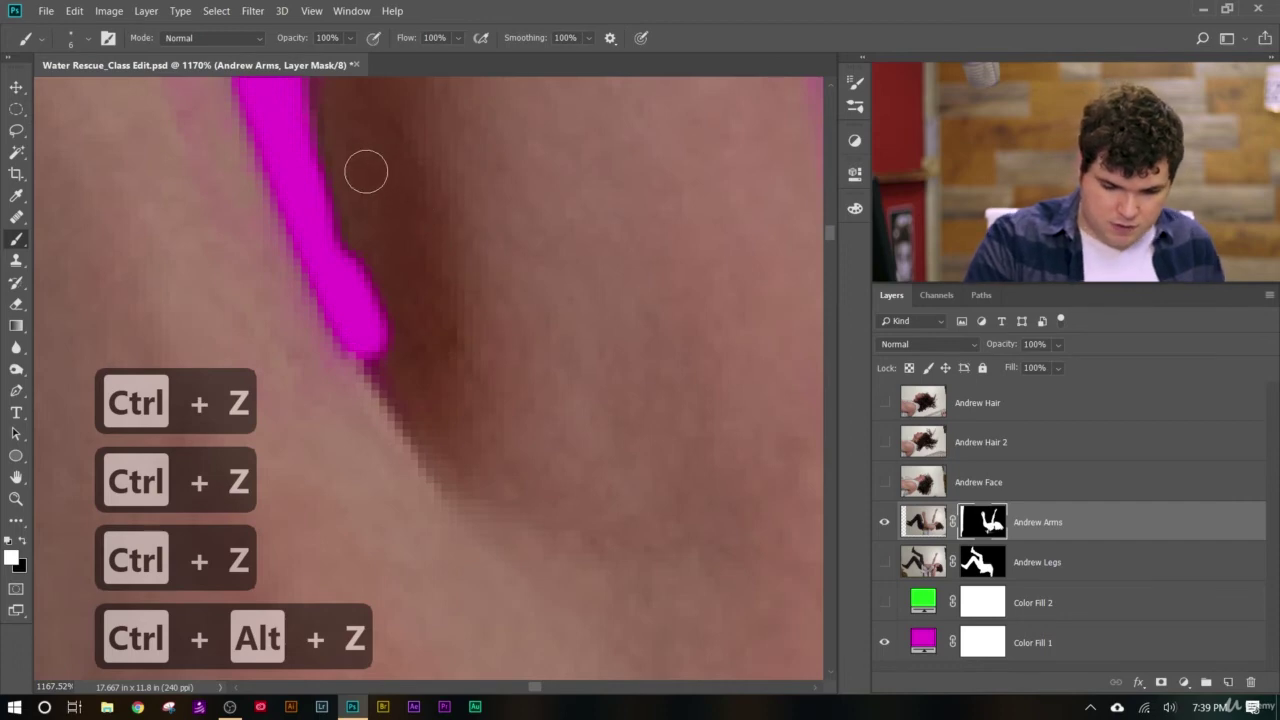
- Repaint the index finger's edge white down to the base of the gap beside the middle finger and check the result
left_click_drag(380, 275, 388, 330)
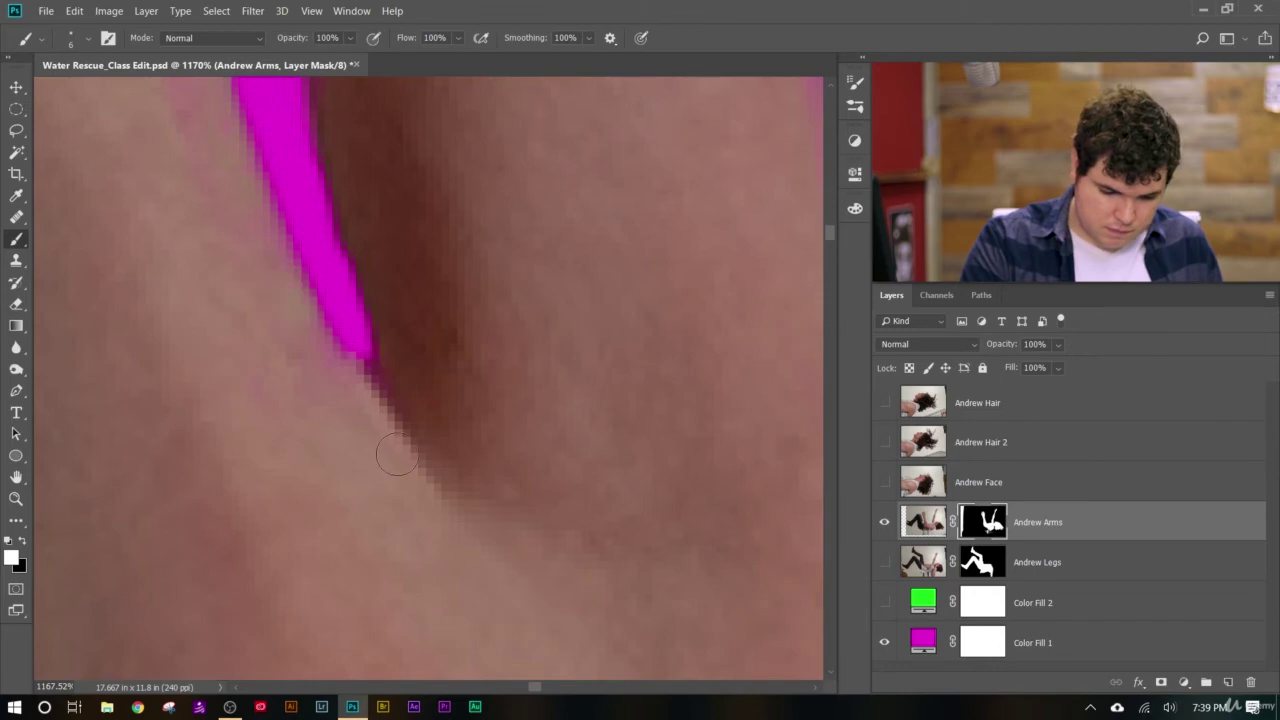
scroll(431, 488, "down", 8)
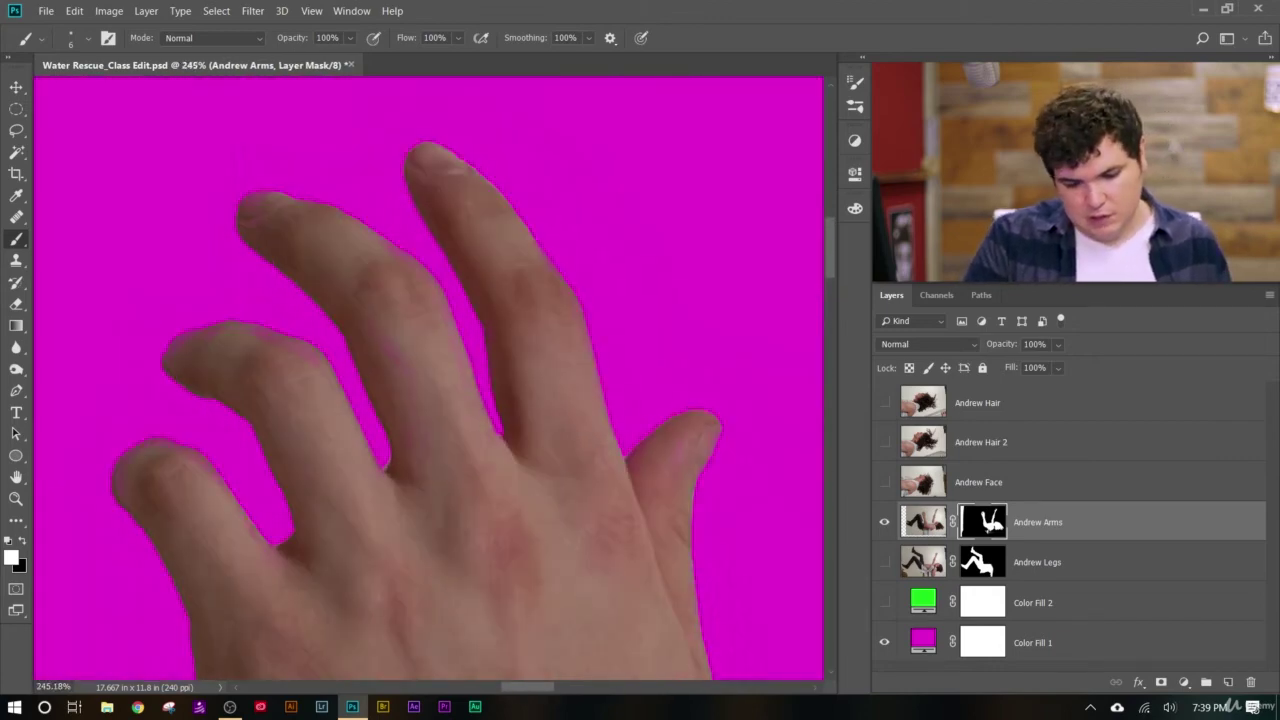
scroll(614, 586, "up", 8)
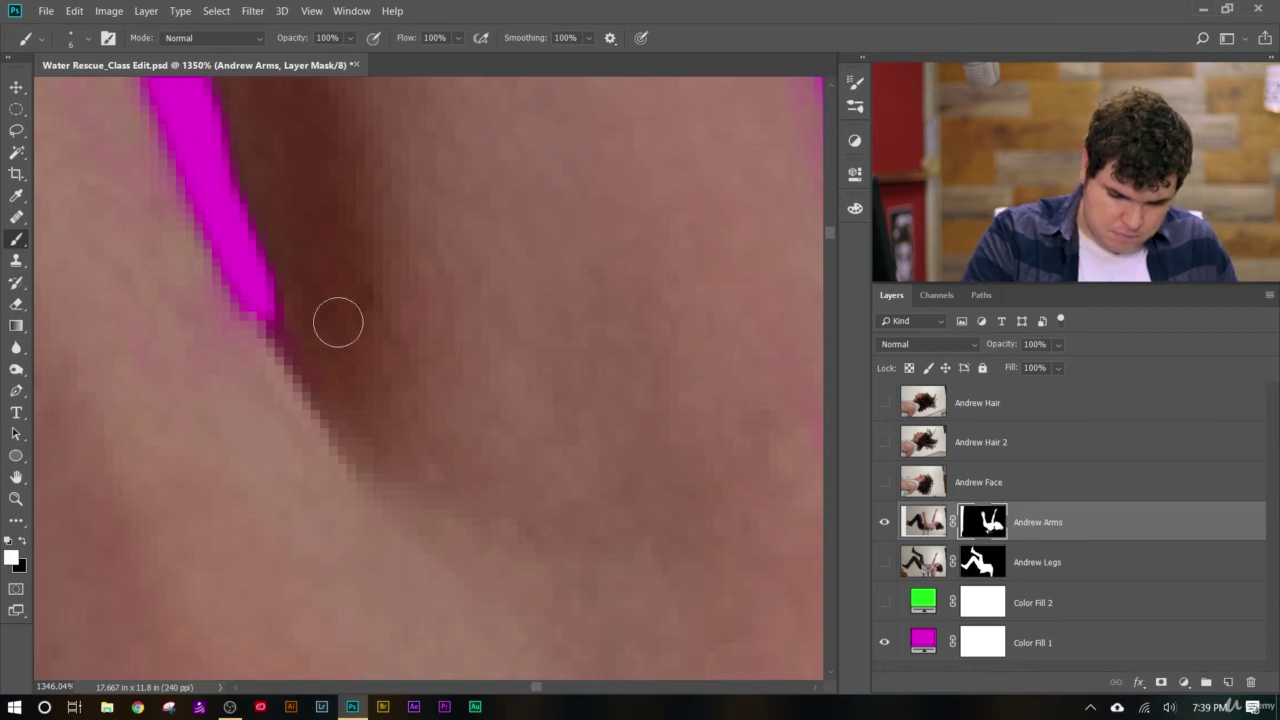
scroll(311, 254, "down", 5)
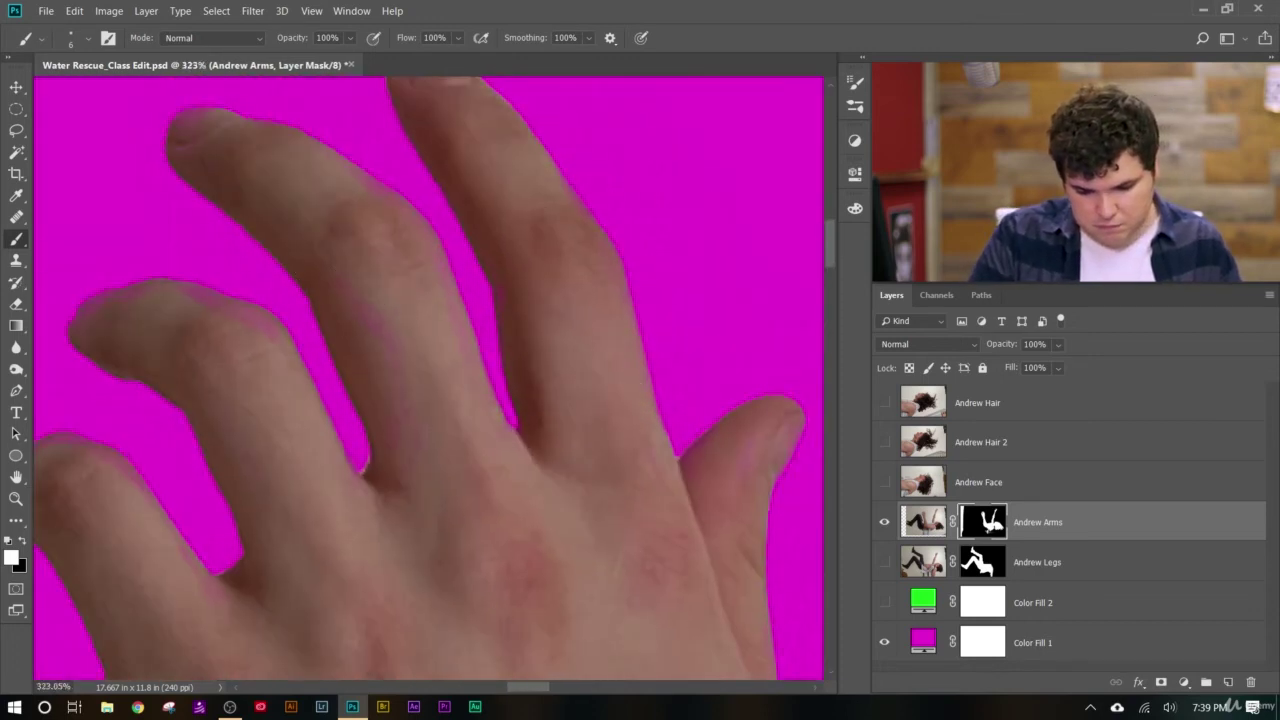
scroll(531, 449, "down", 4)
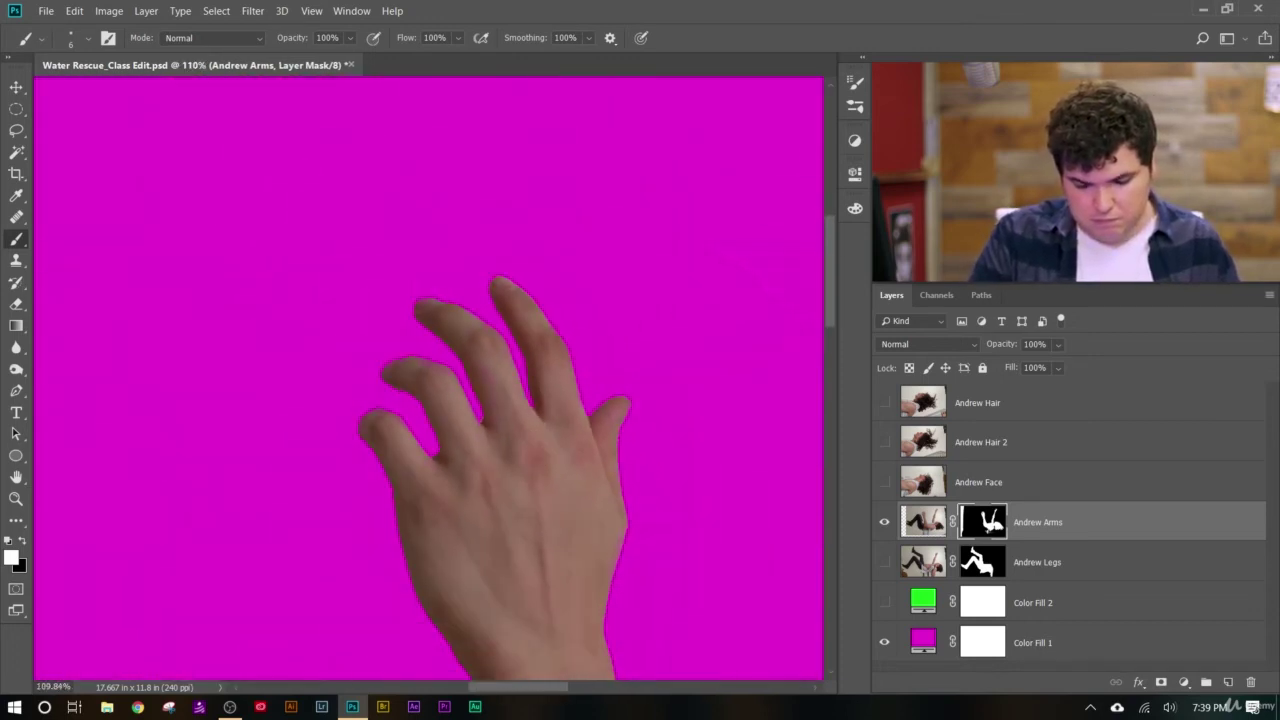
scroll(574, 586, "up", 8)
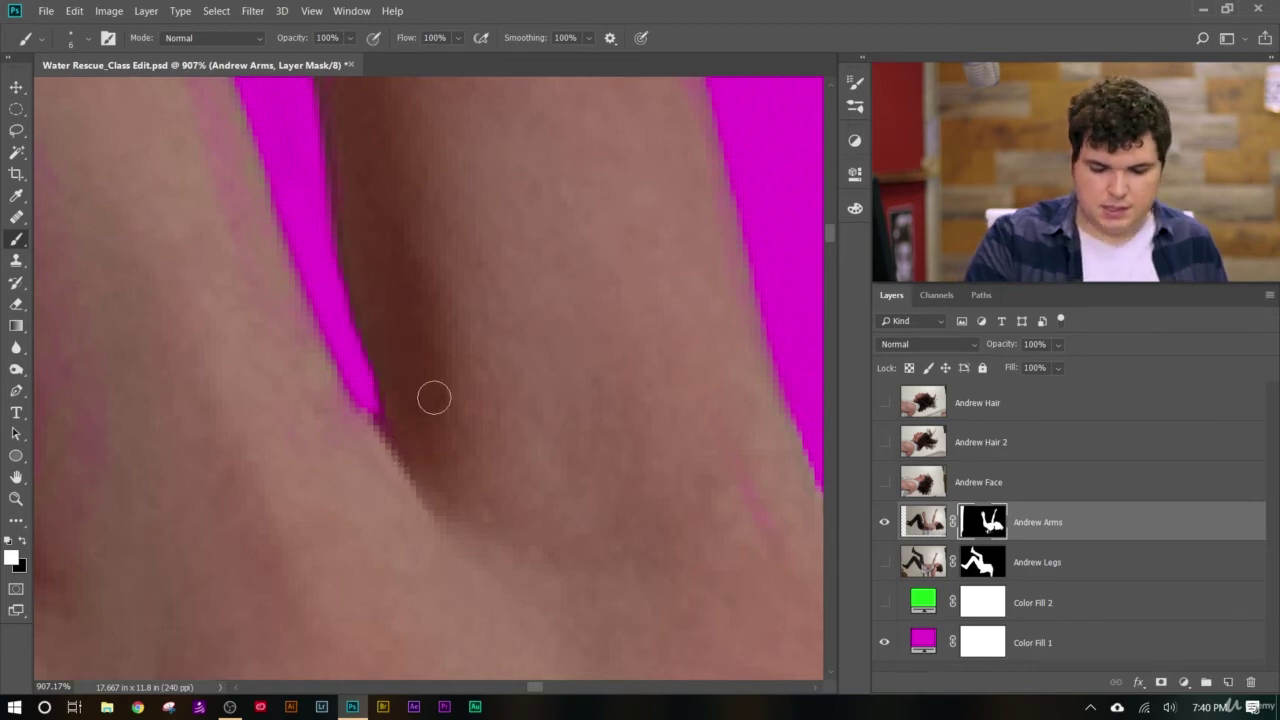
scroll(434, 398, "down", 8)
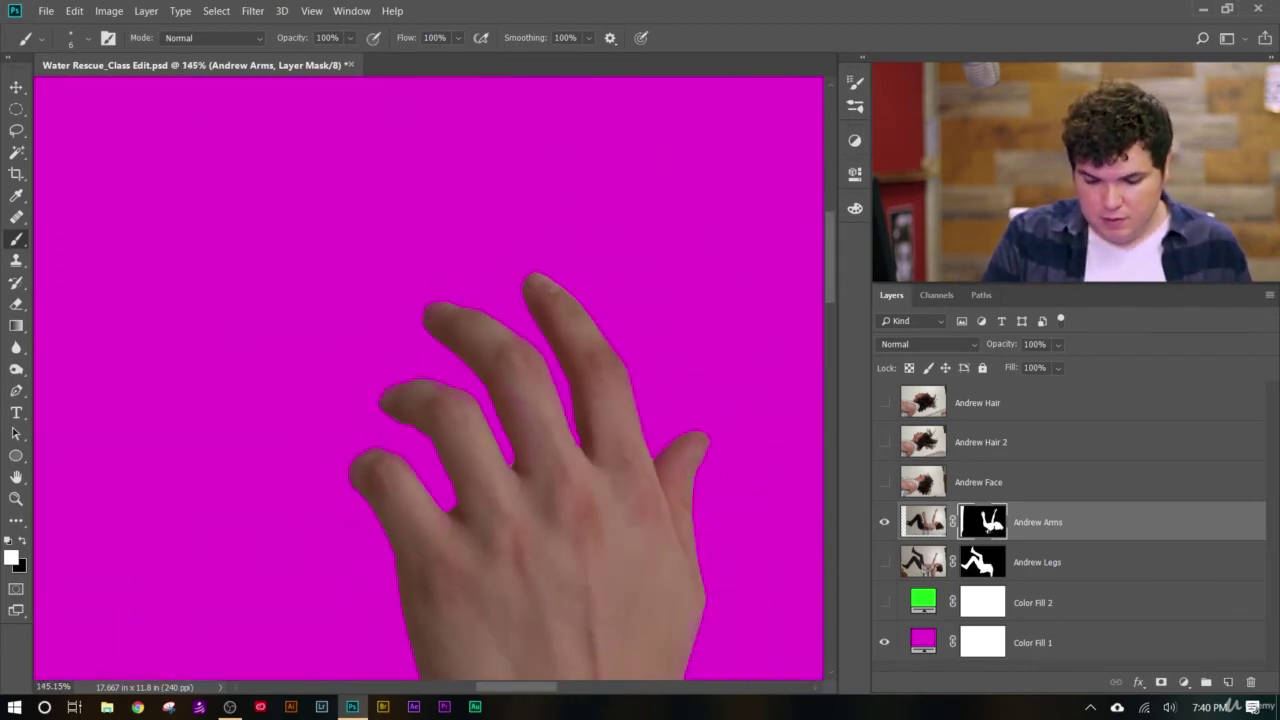
- Paint black on the mask to clear the light fringe at the base of the gap between the middle and ring fingers
scroll(737, 528, "up", 5)
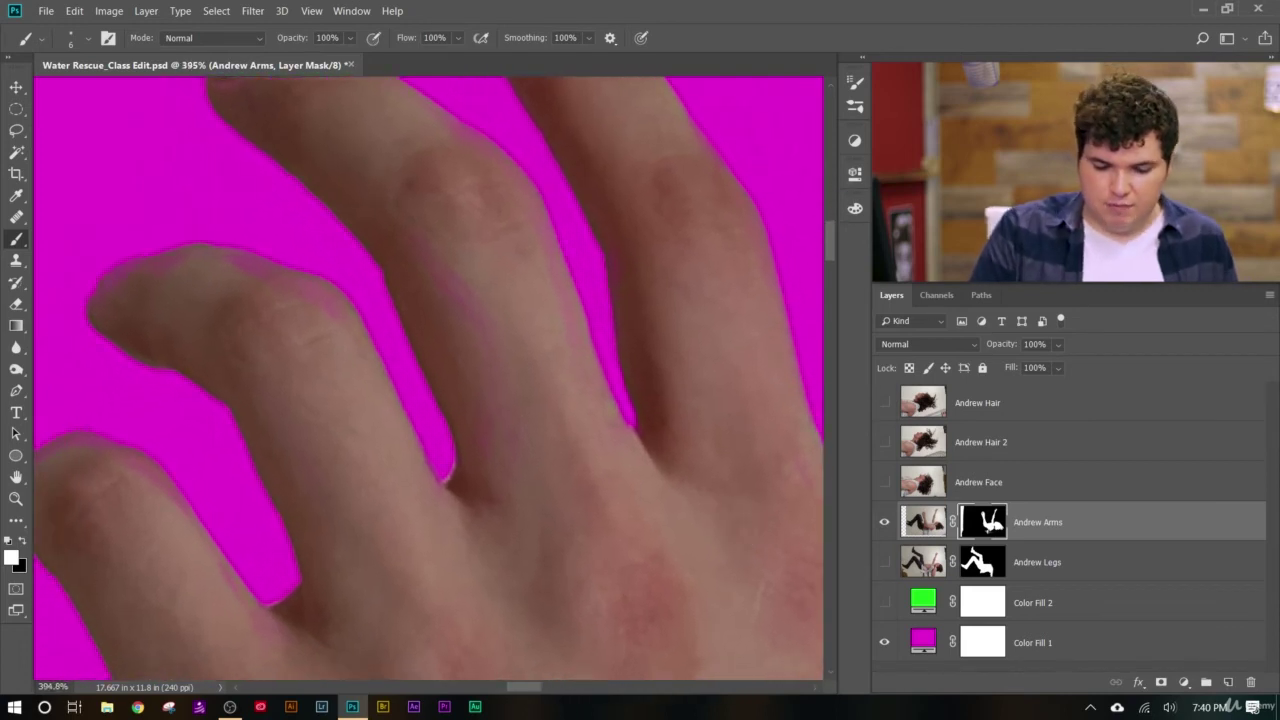
scroll(691, 486, "up", 2)
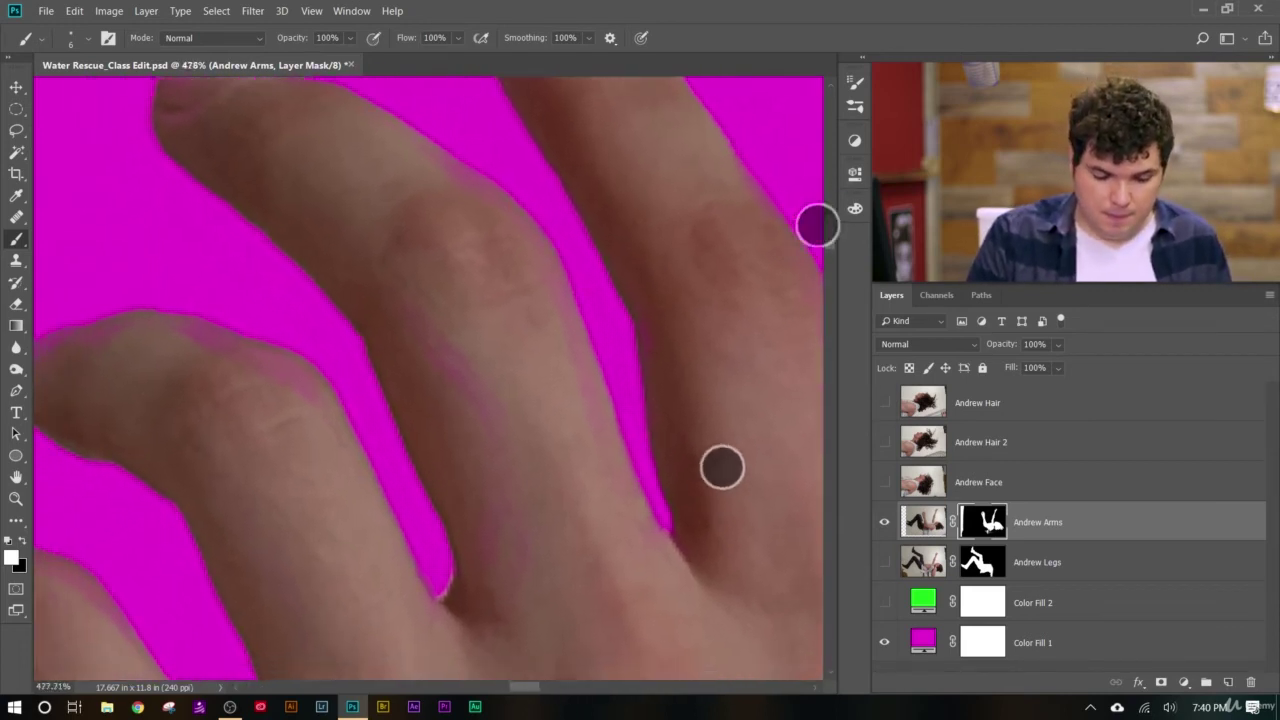
scroll(722, 467, "down", 3)
scroll(651, 314, "right", 2)
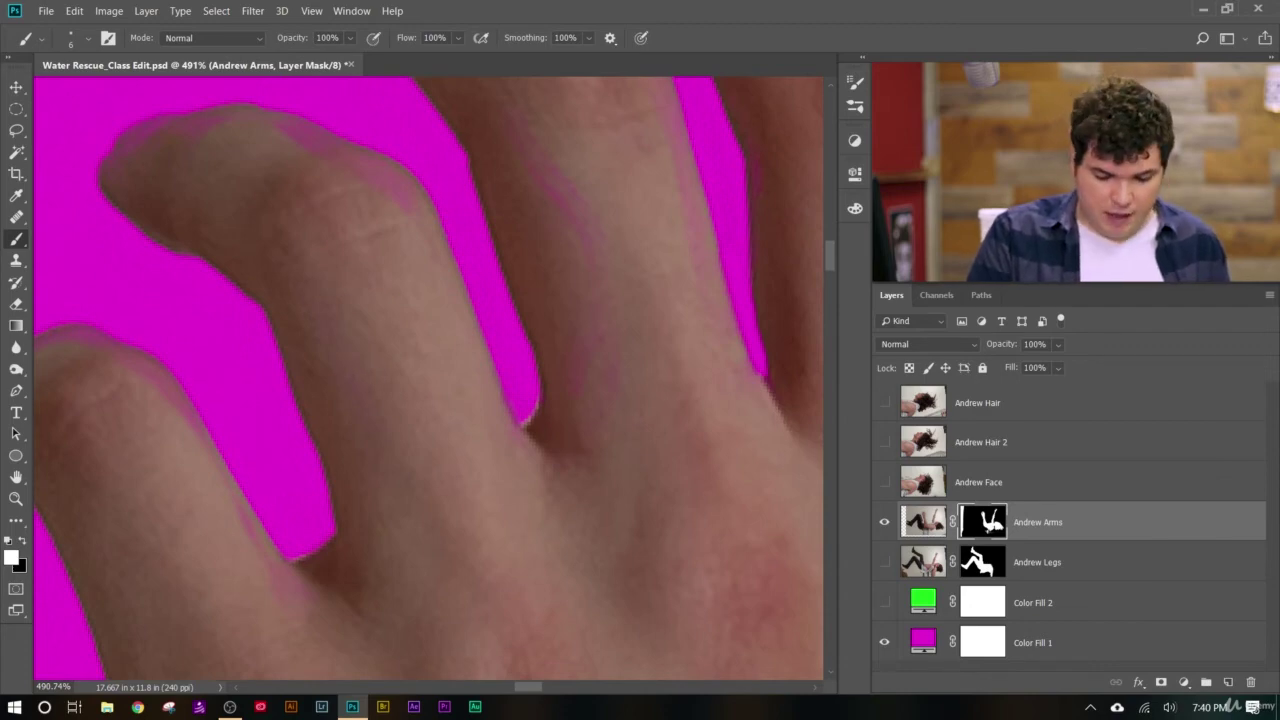
key("x")
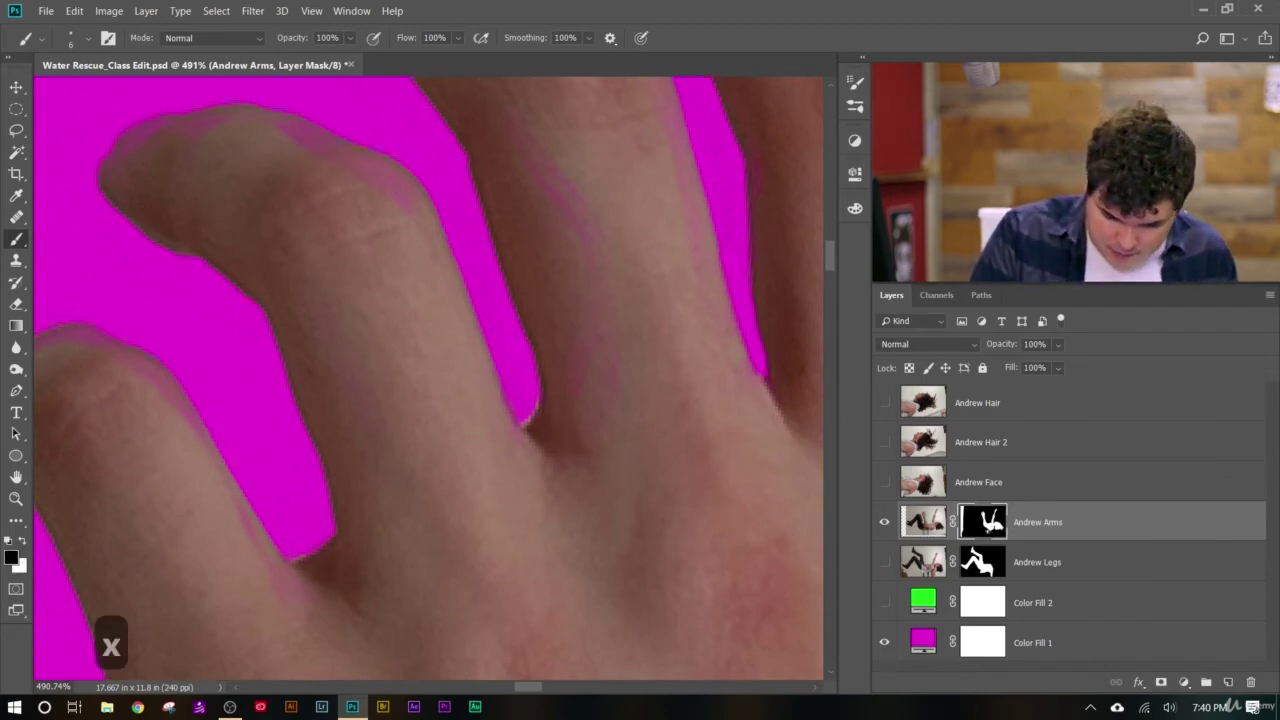
scroll(594, 426, "up", 5)
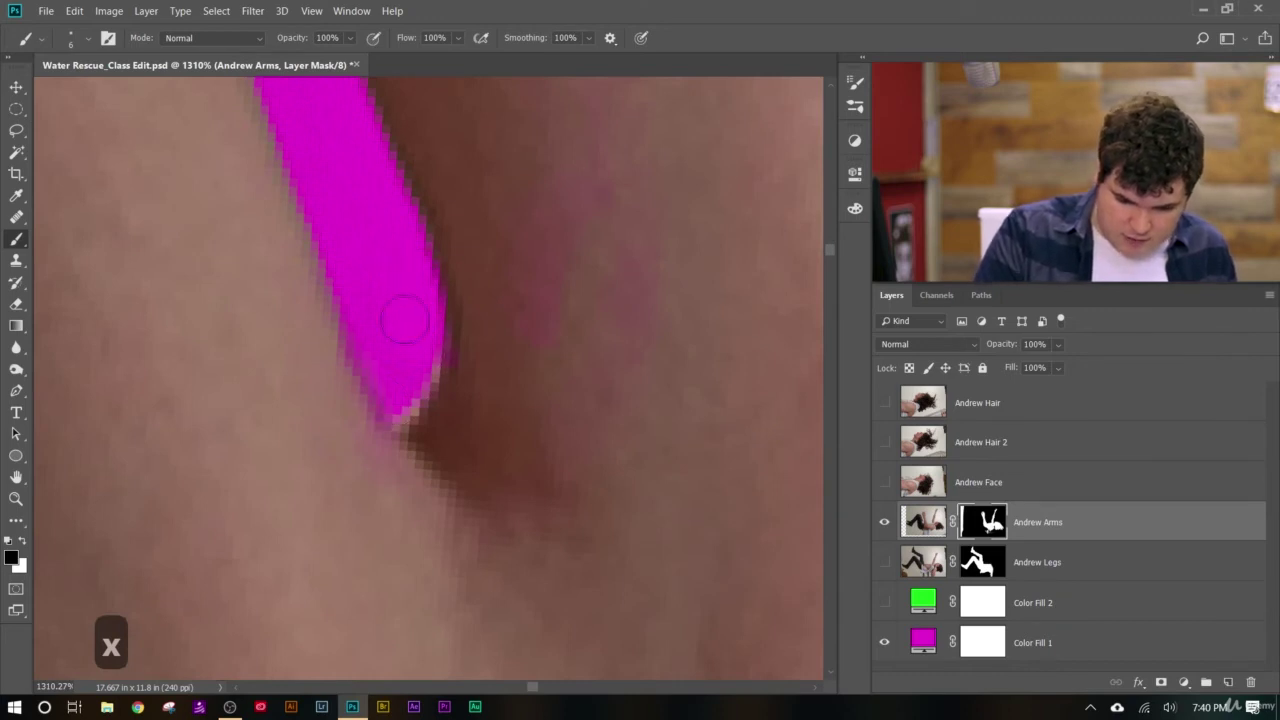
left_click(395, 394)
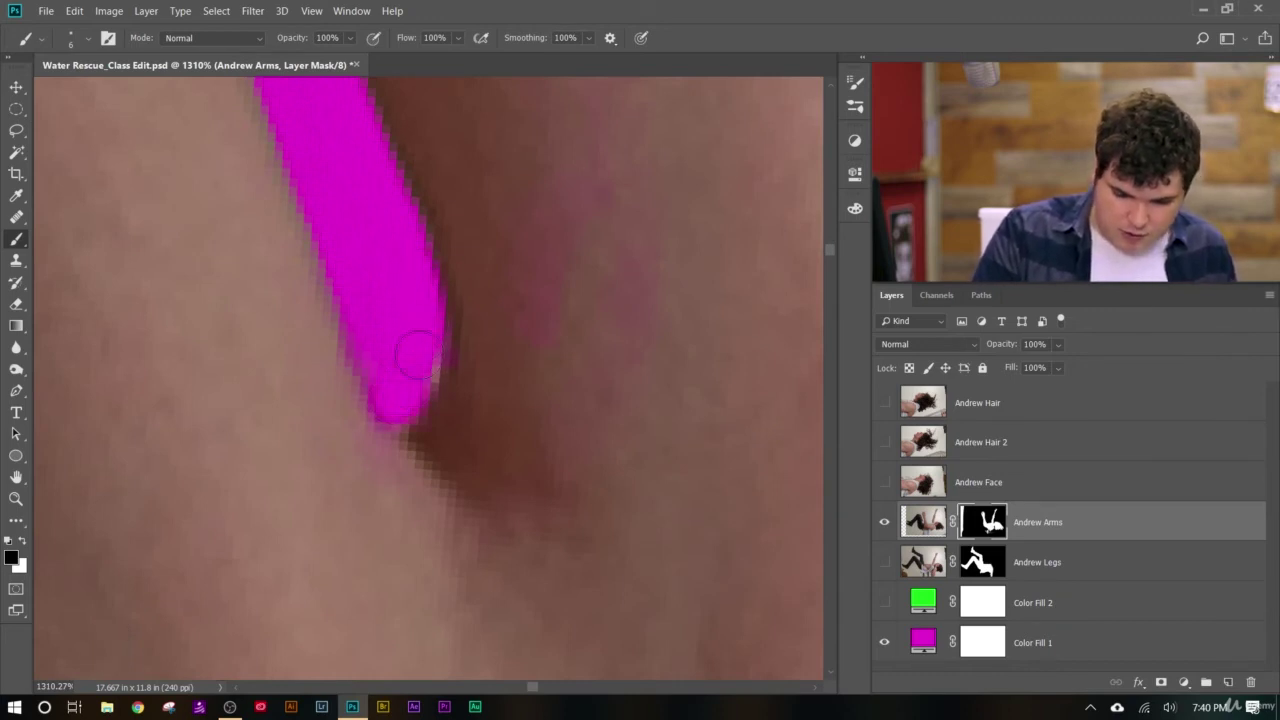
left_click(385, 412)
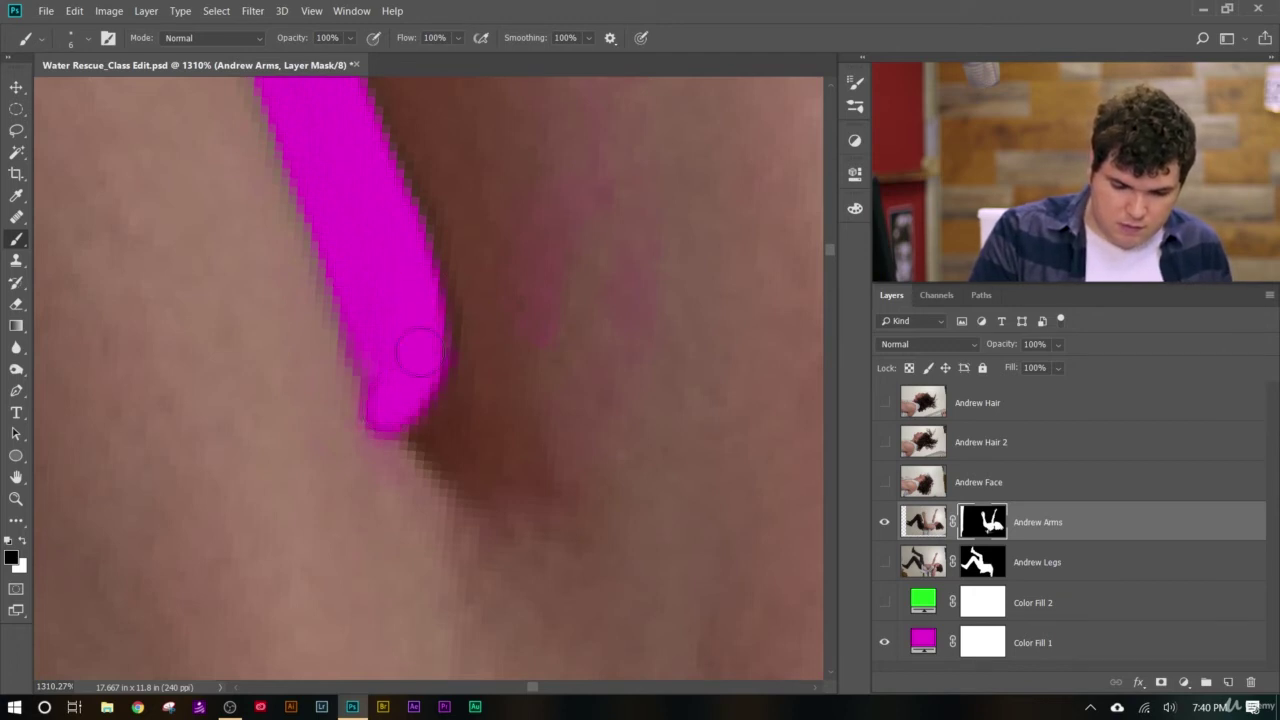
- Restore the ring finger's edge at the base of that gap in white, reducing the brush to 2 px for the corner
scroll(430, 250, "down", 3)
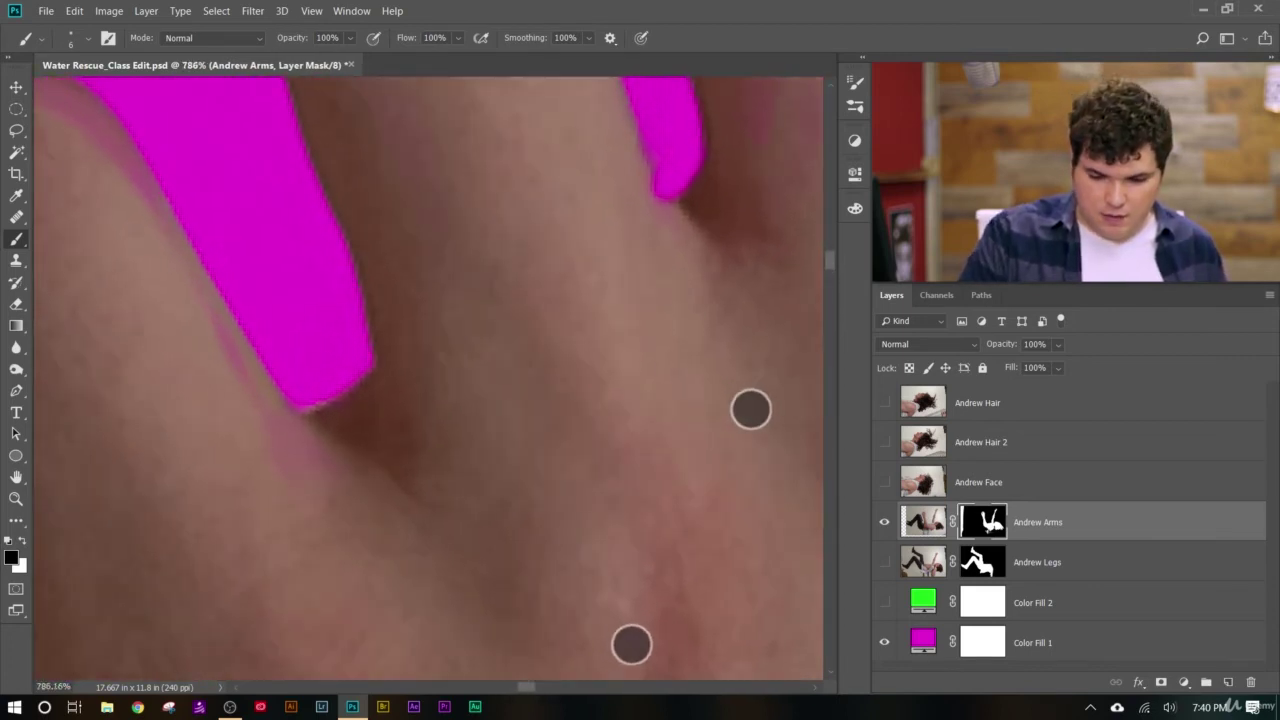
scroll(690, 520, "up", 4)
key("x")
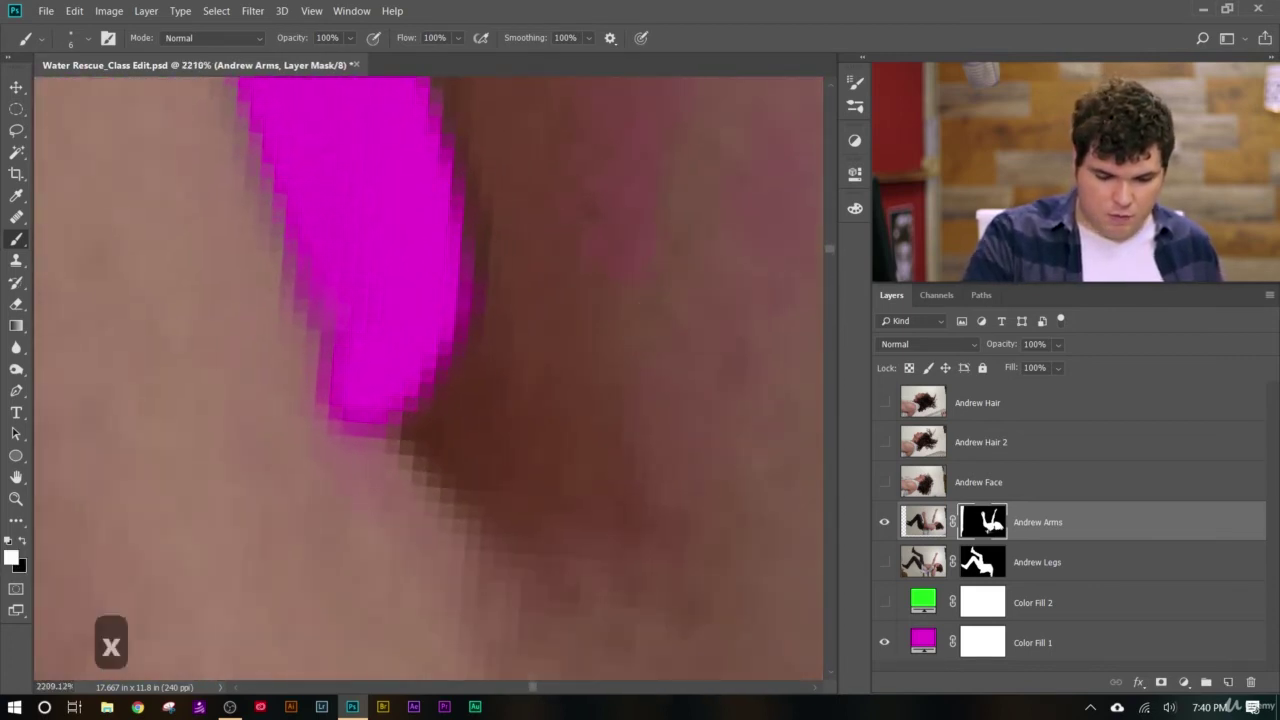
left_click_drag(300, 350, 286, 371)
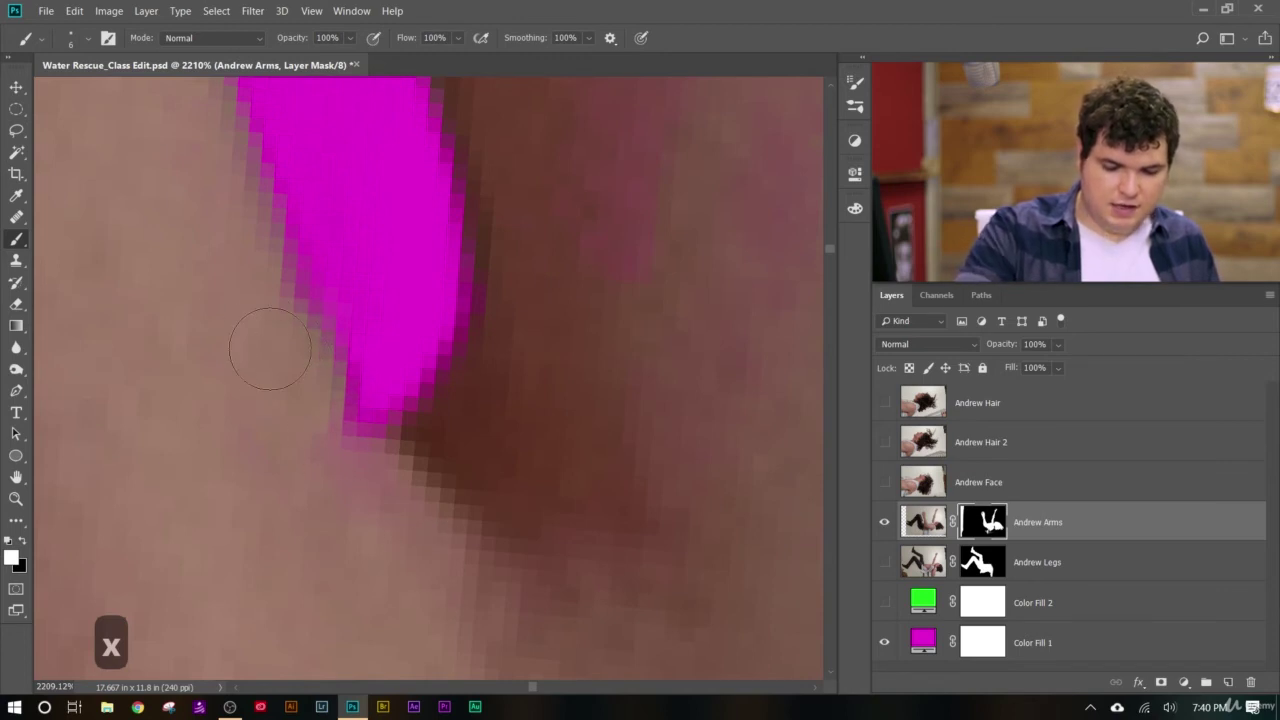
key("bracketleft")
key("bracketleft")
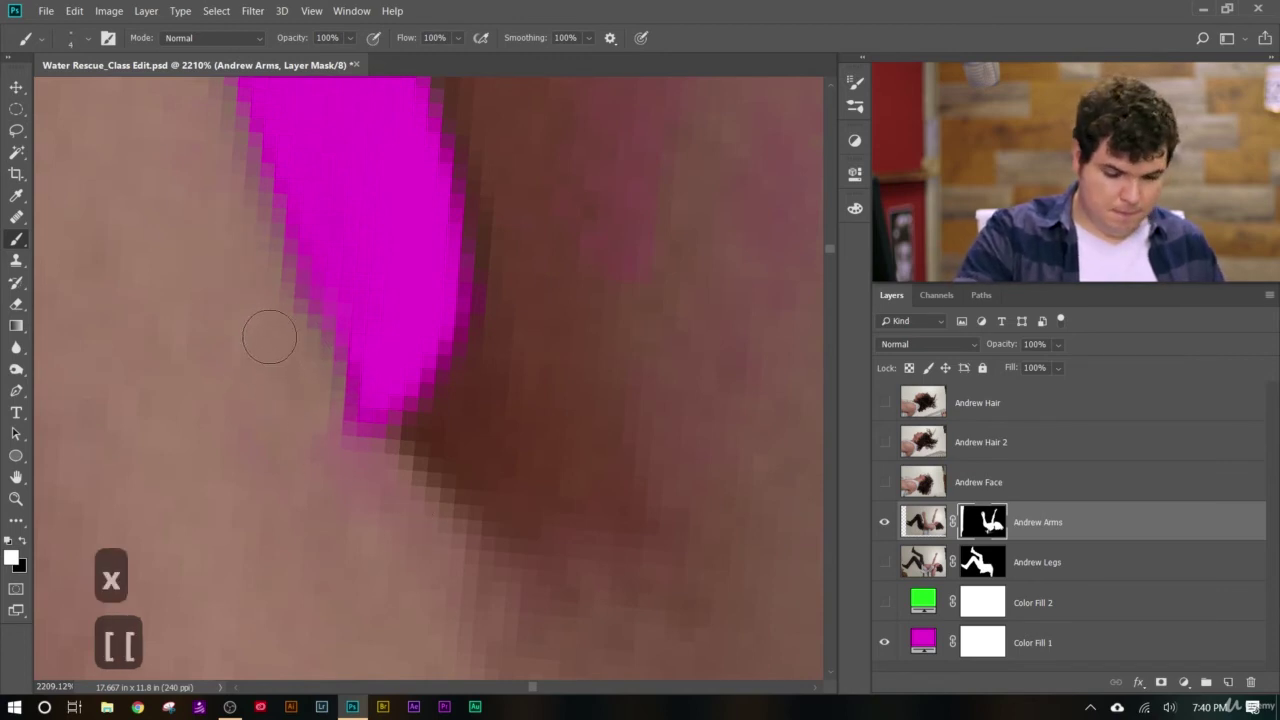
key("bracketleft")
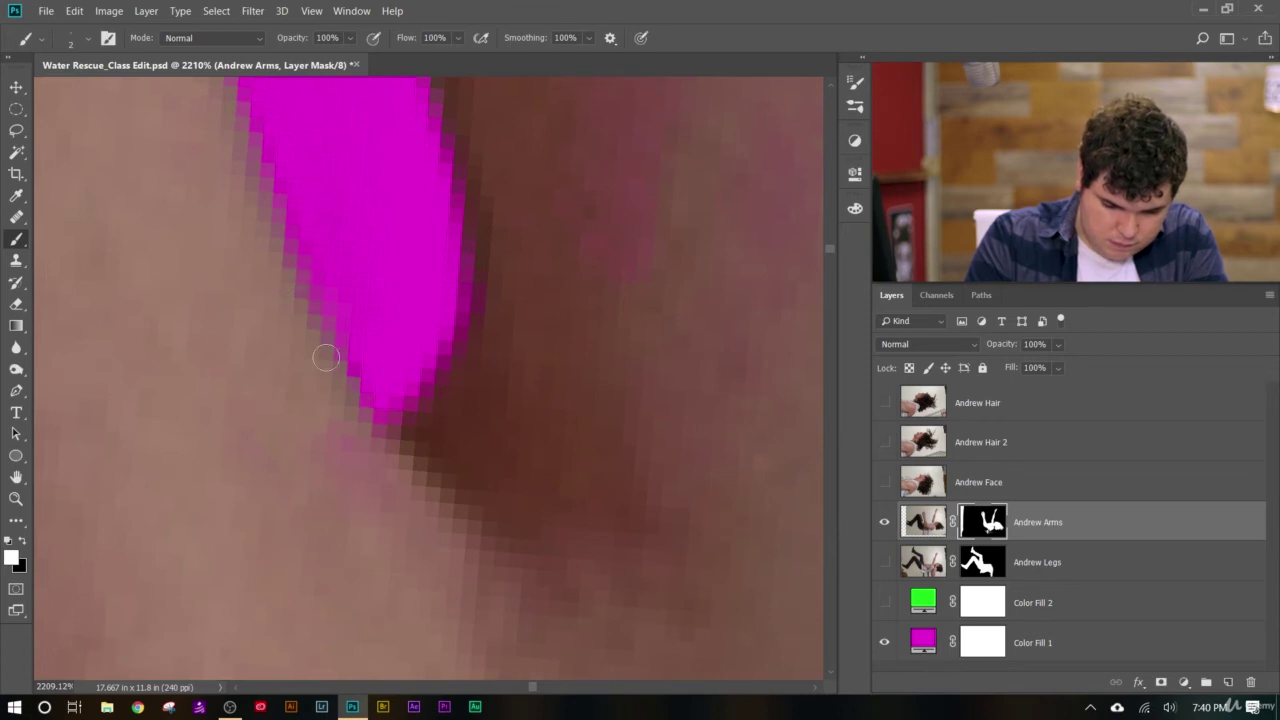
- Clean the ring finger's edge along the gap with the 2 px brush in black and check the whole hand
scroll(509, 509, "down", 5)
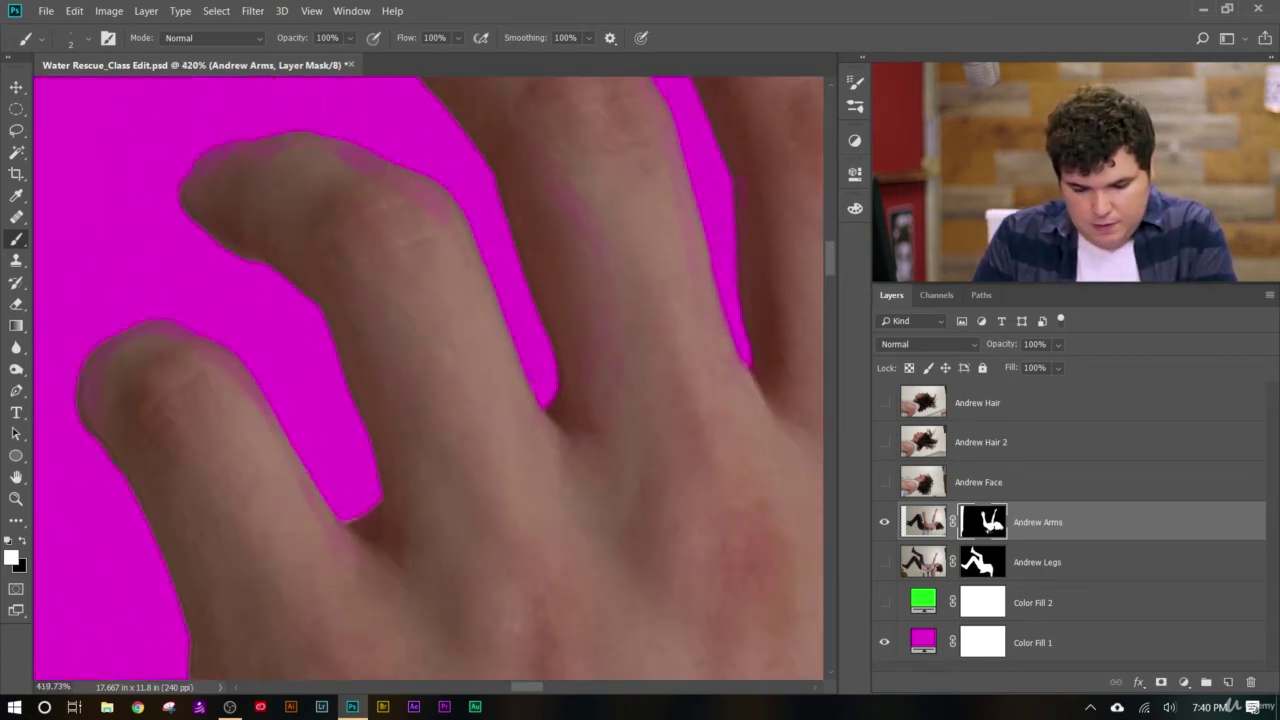
scroll(646, 346, "down", 2)
scroll(686, 314, "up", 5)
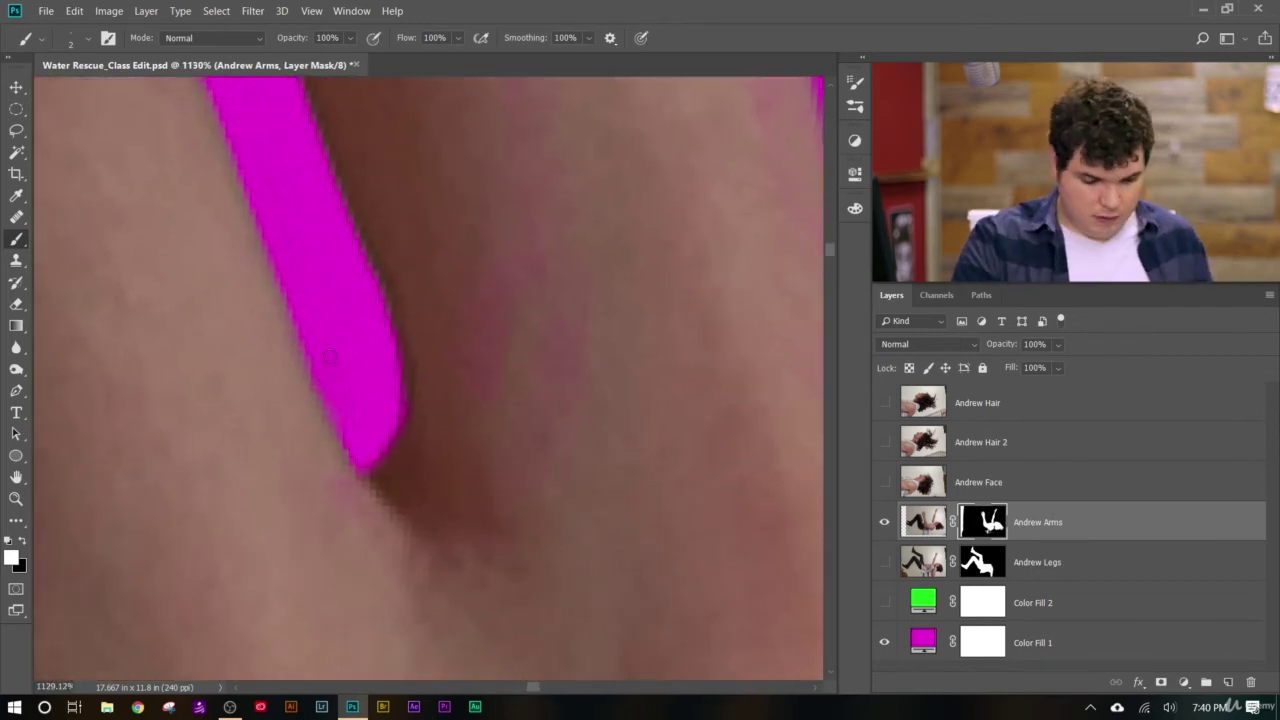
key("x")
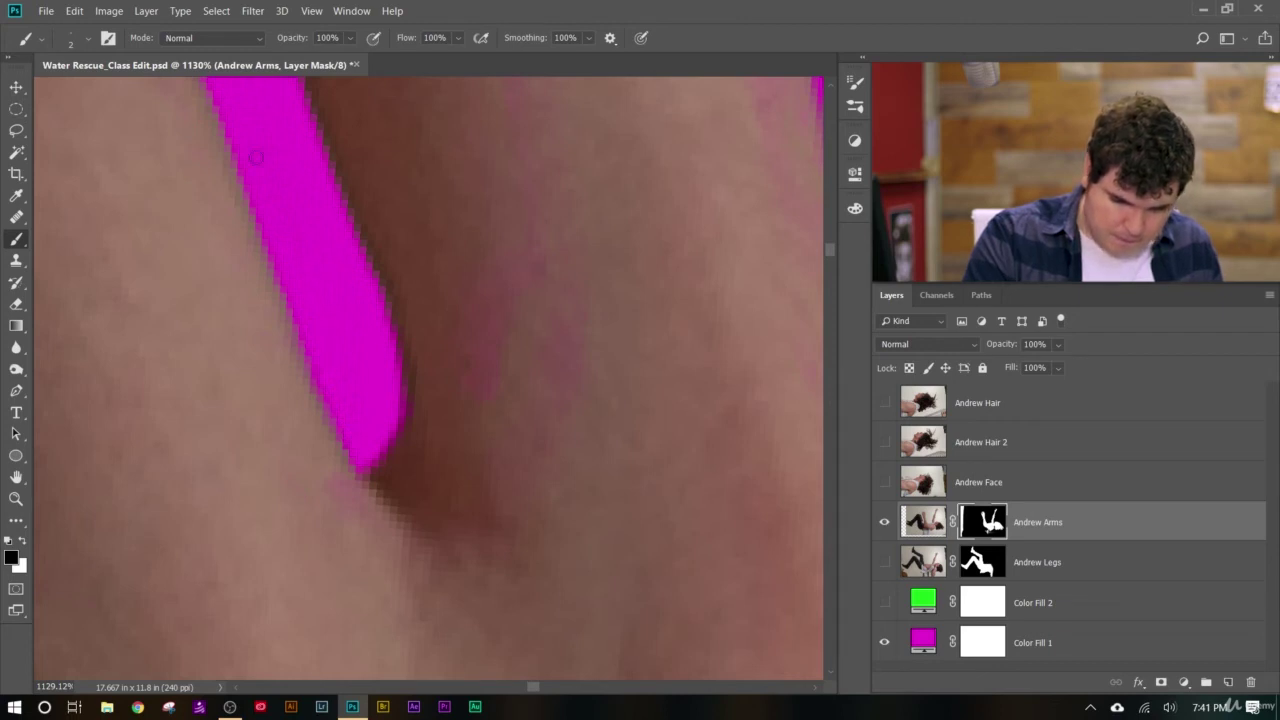
scroll(305, 213, "down", 10)
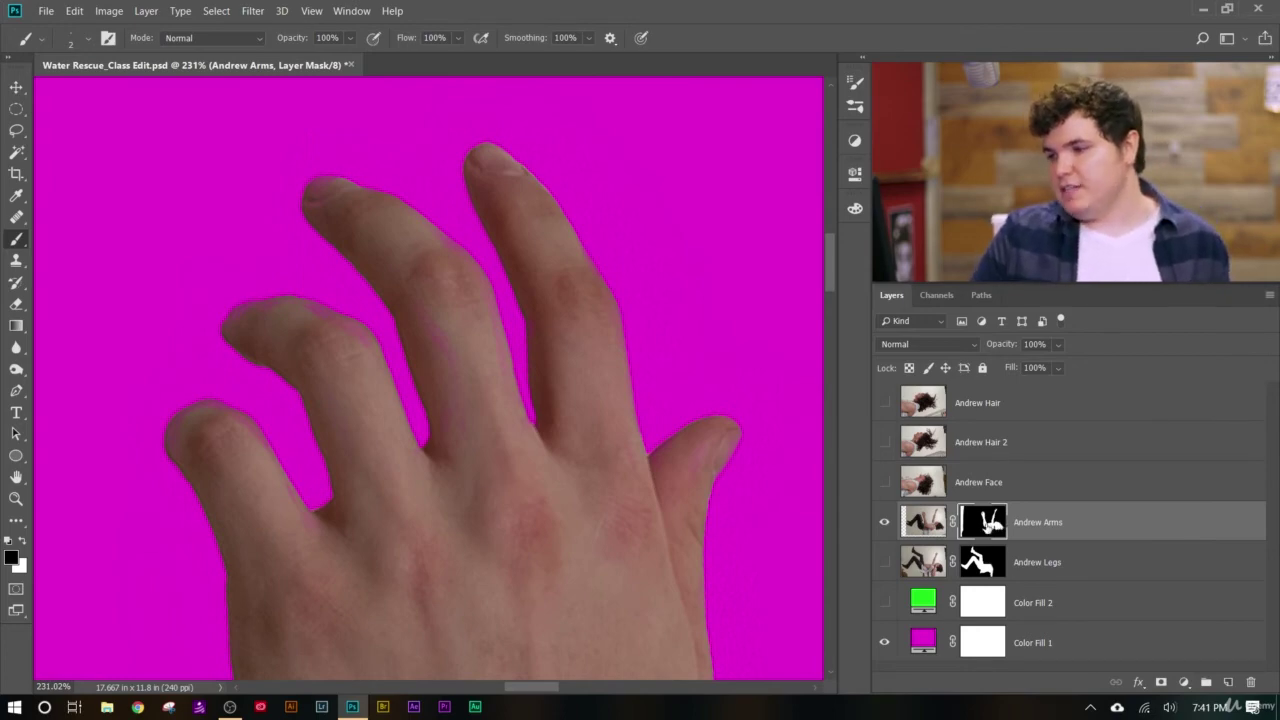
- Display the Andrew Arms layer mask on its own and switch to the Dodge tool
left_click(982, 521, "alt")
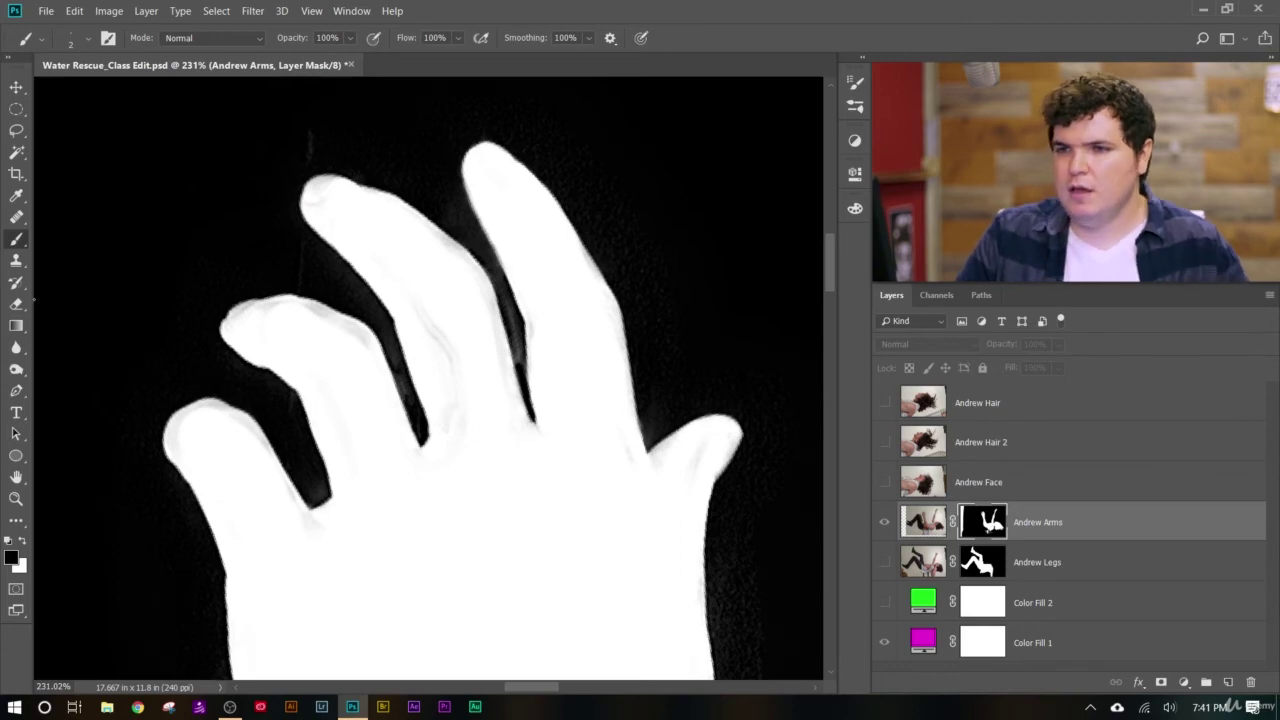
left_click(17, 369)
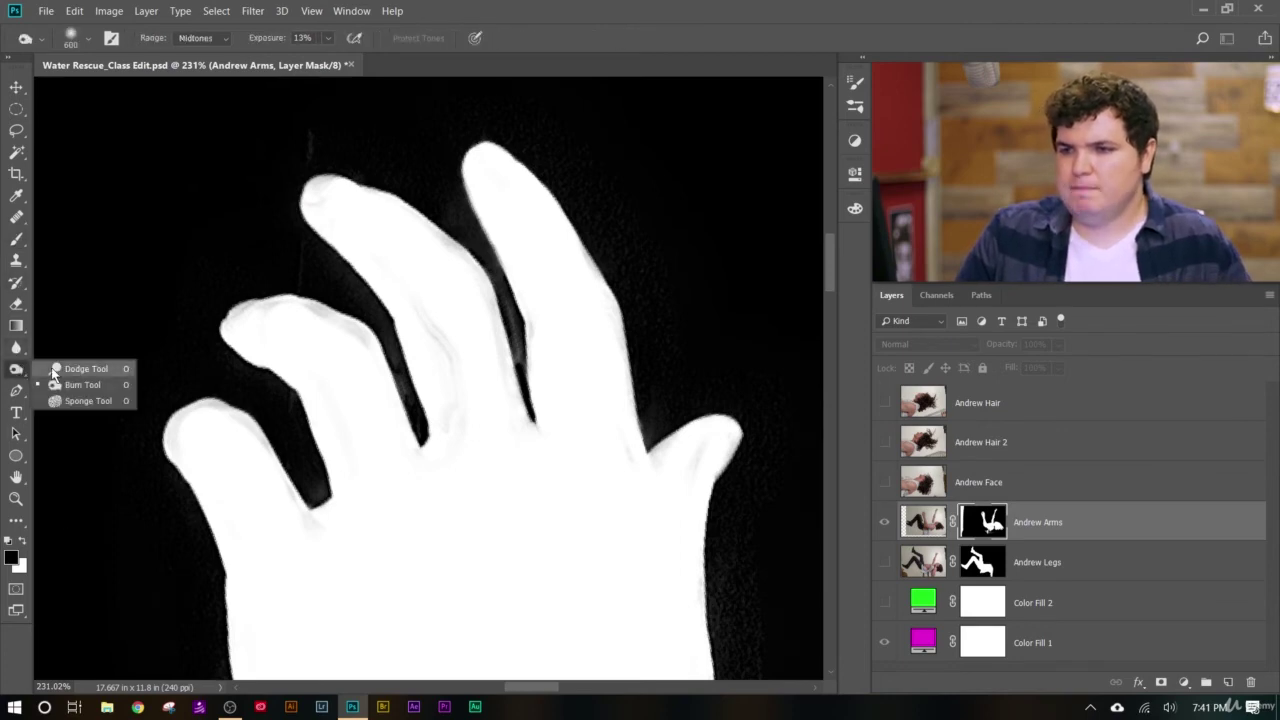
left_click(82, 385)
- Dodge the grey patches along the ring finger's upper edge and tip to white with a 20 px brush on the Highlights range
key("bracketleft")
key("bracketleft")
key("bracketleft")
key("bracketleft")
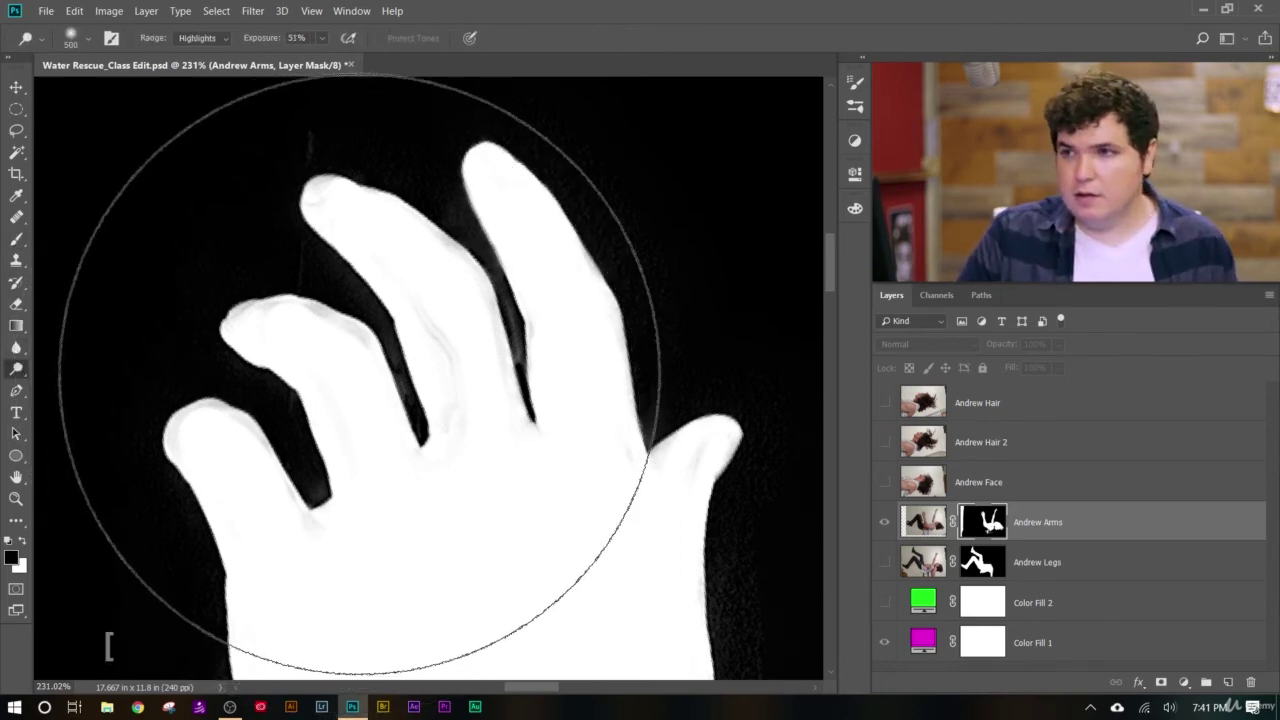
key("bracketleft")
key("bracketleft")
key("bracketleft")
key("bracketleft")
key("bracketleft")
key("bracketleft")
key("bracketleft")
key("bracketleft")
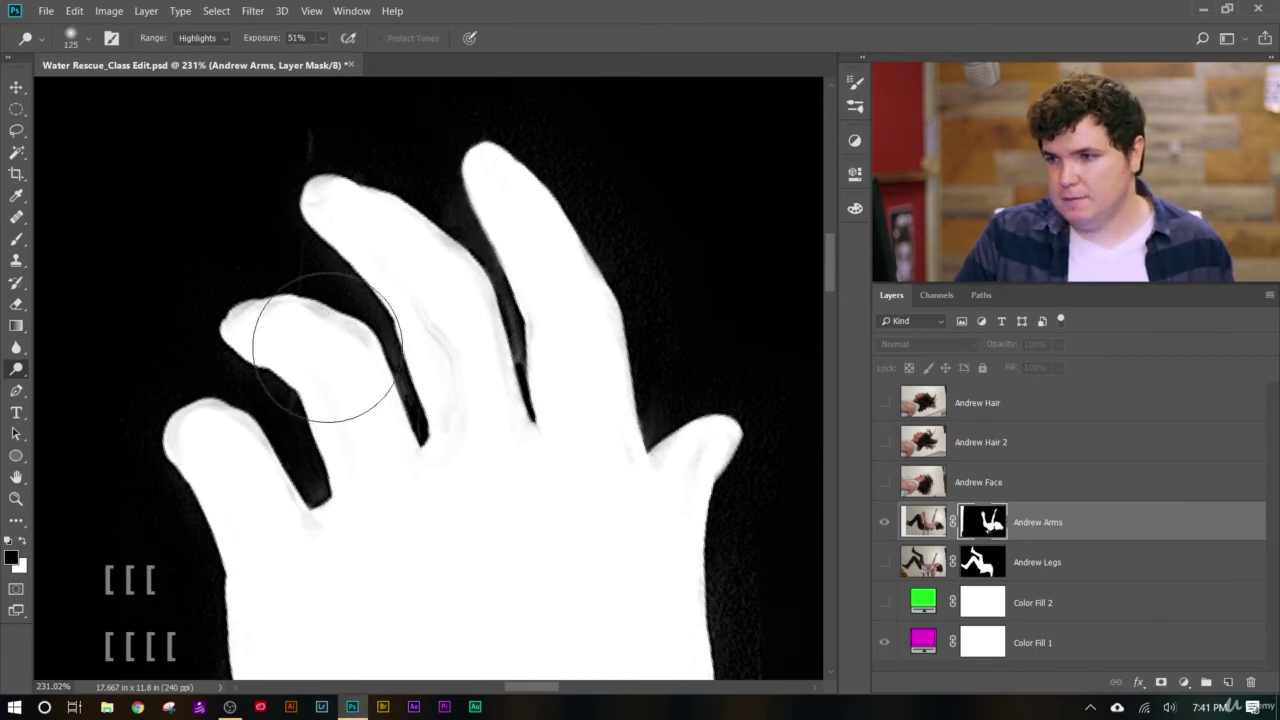
scroll(314, 323, "up", 3)
scroll(332, 341, "up", 2)
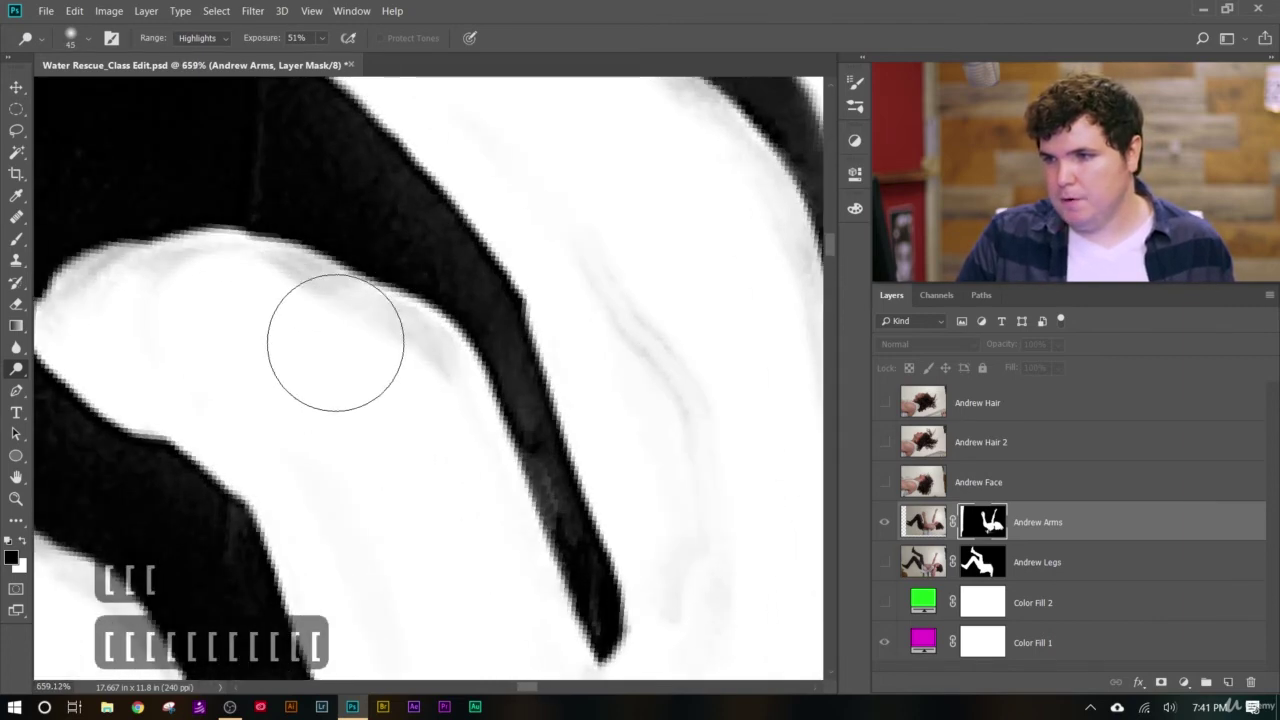
key("bracketleft")
key("bracketleft")
key("bracketleft")
mouse_move(313, 308)
left_mouse_down()
mouse_move(293, 276)
mouse_move(420, 360)
mouse_move(458, 437)
left_mouse_up()
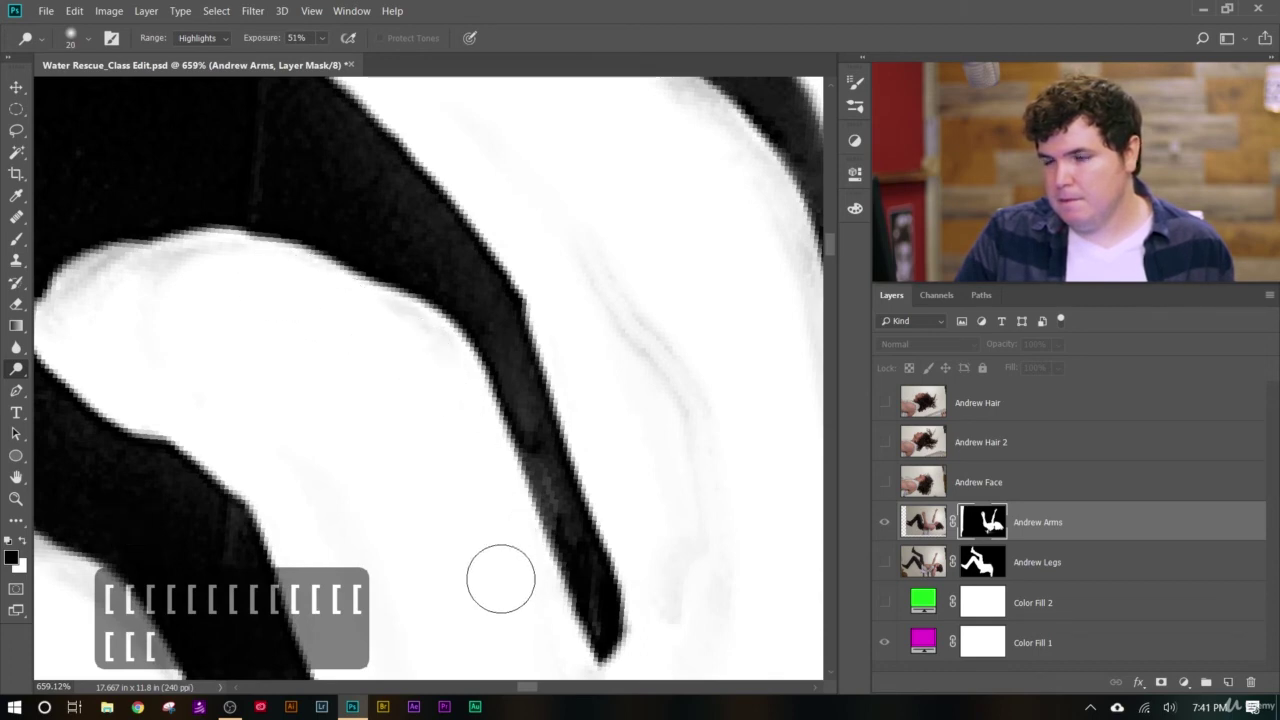
mouse_move(289, 300)
left_mouse_down()
mouse_move(231, 269)
mouse_move(184, 262)
mouse_move(81, 283)
left_mouse_up()
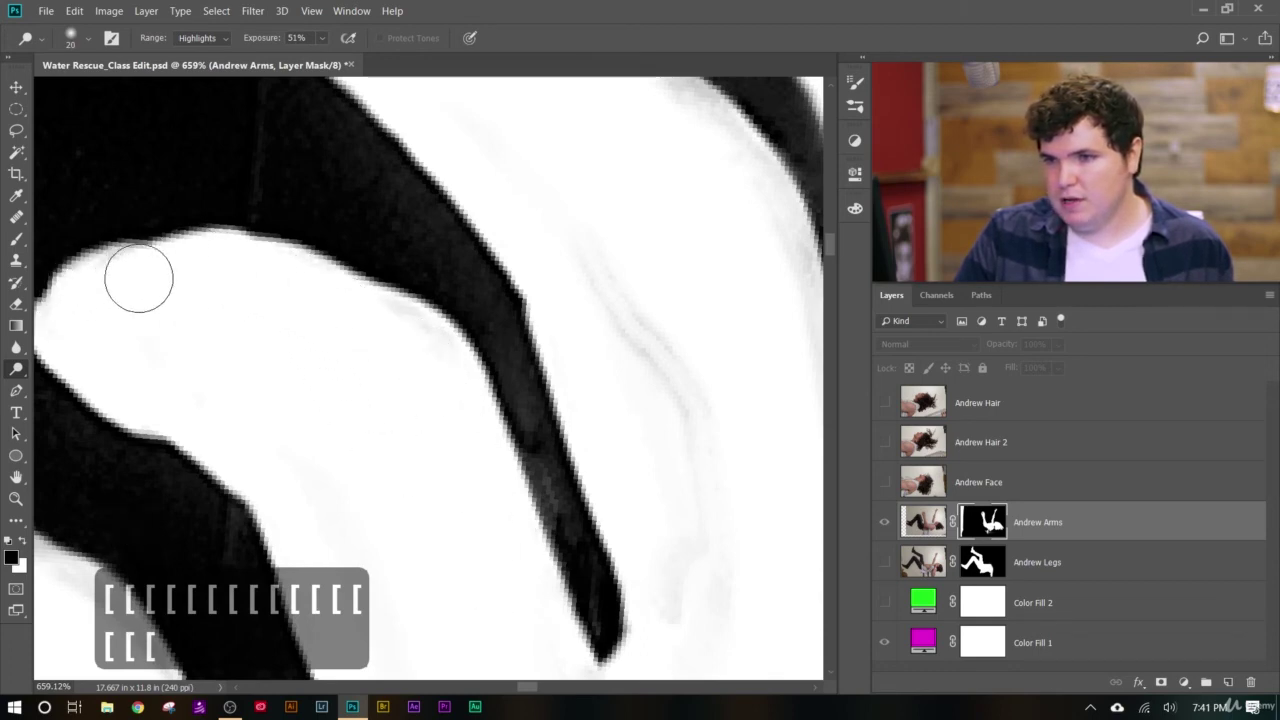
- Dodge the grey streaks on the middle finger's tip, outer edge and knuckle to white on the mask
scroll(251, 380, "down", 2)
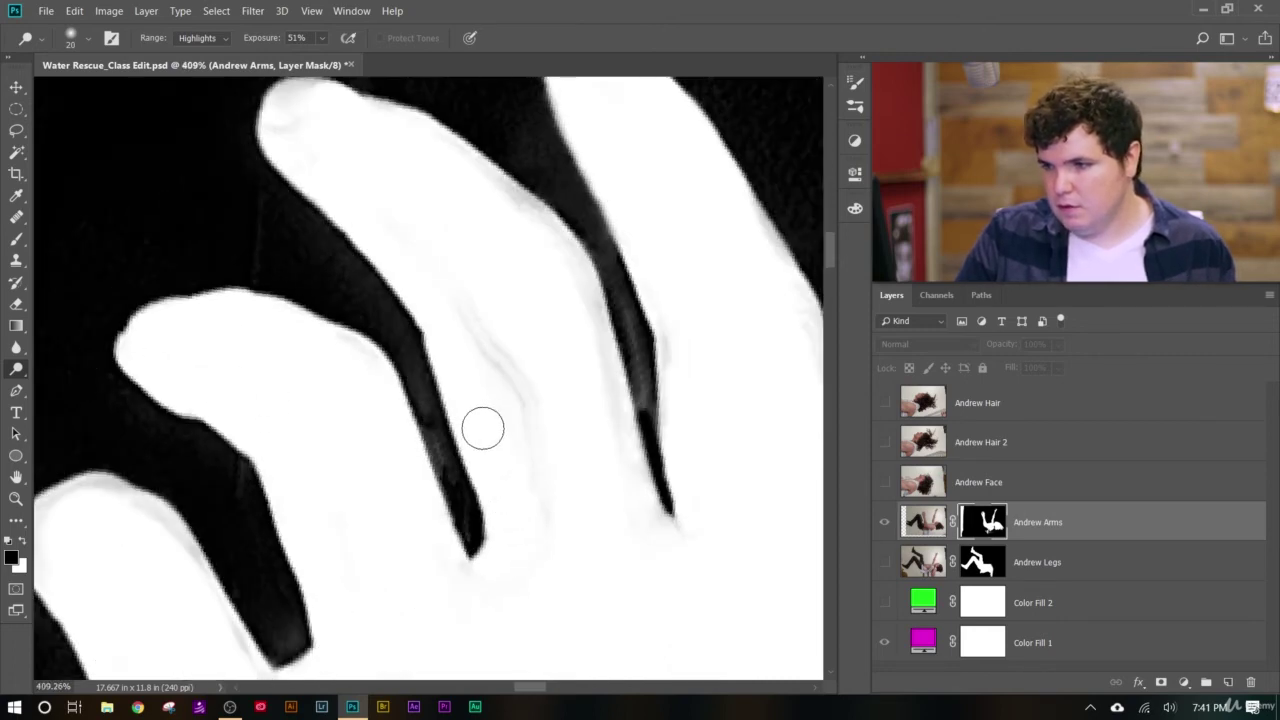
mouse_move(389, 218)
left_mouse_down()
mouse_move(291, 128)
mouse_move(321, 98)
left_mouse_up()
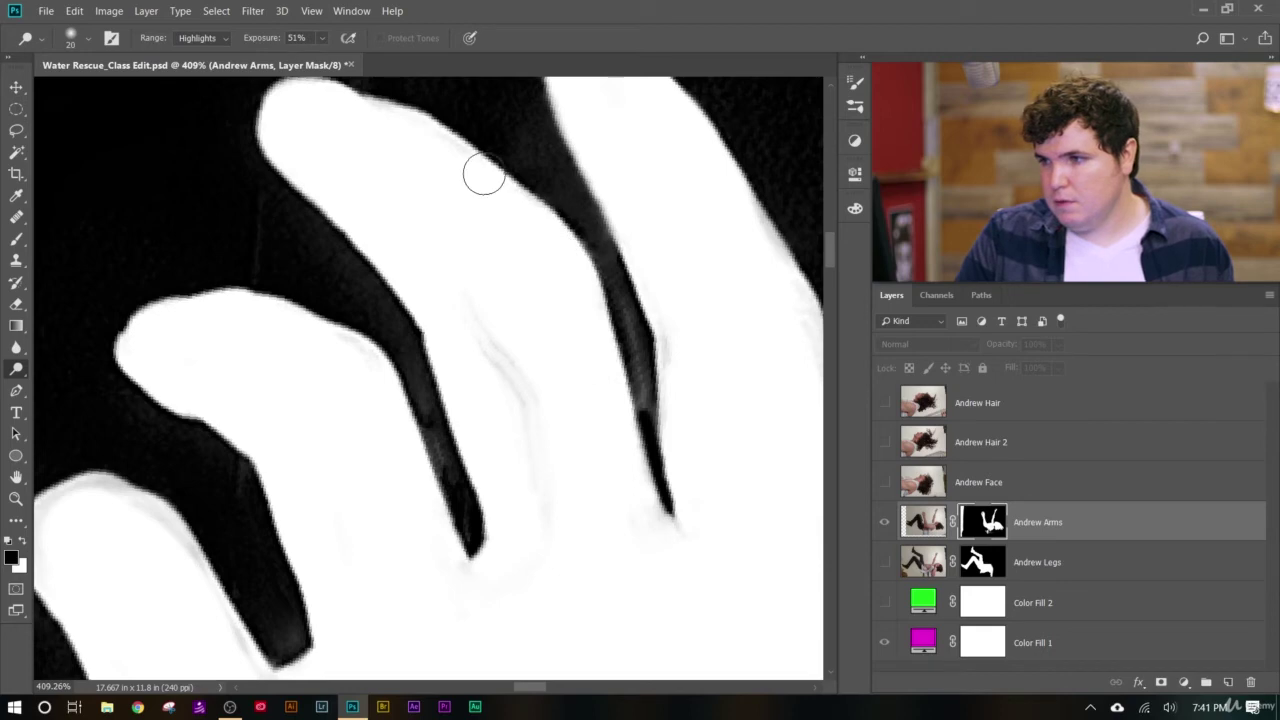
mouse_move(484, 175)
left_mouse_down()
mouse_move(535, 285)
mouse_move(540, 486)
mouse_move(461, 250)
mouse_move(501, 389)
left_mouse_up()
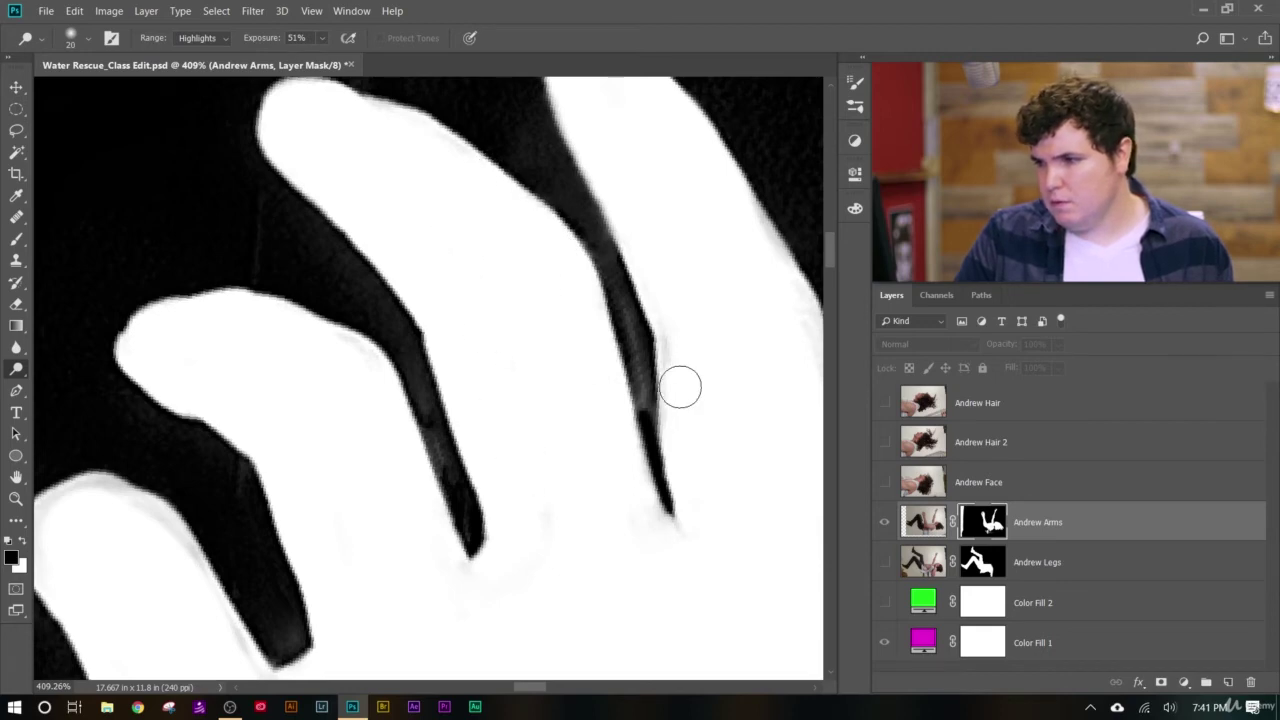
- Lighten the remaining grey edges of the index finger and little finger to pure white on the mask with the Dodge tool
scroll(677, 260, "down", 3)
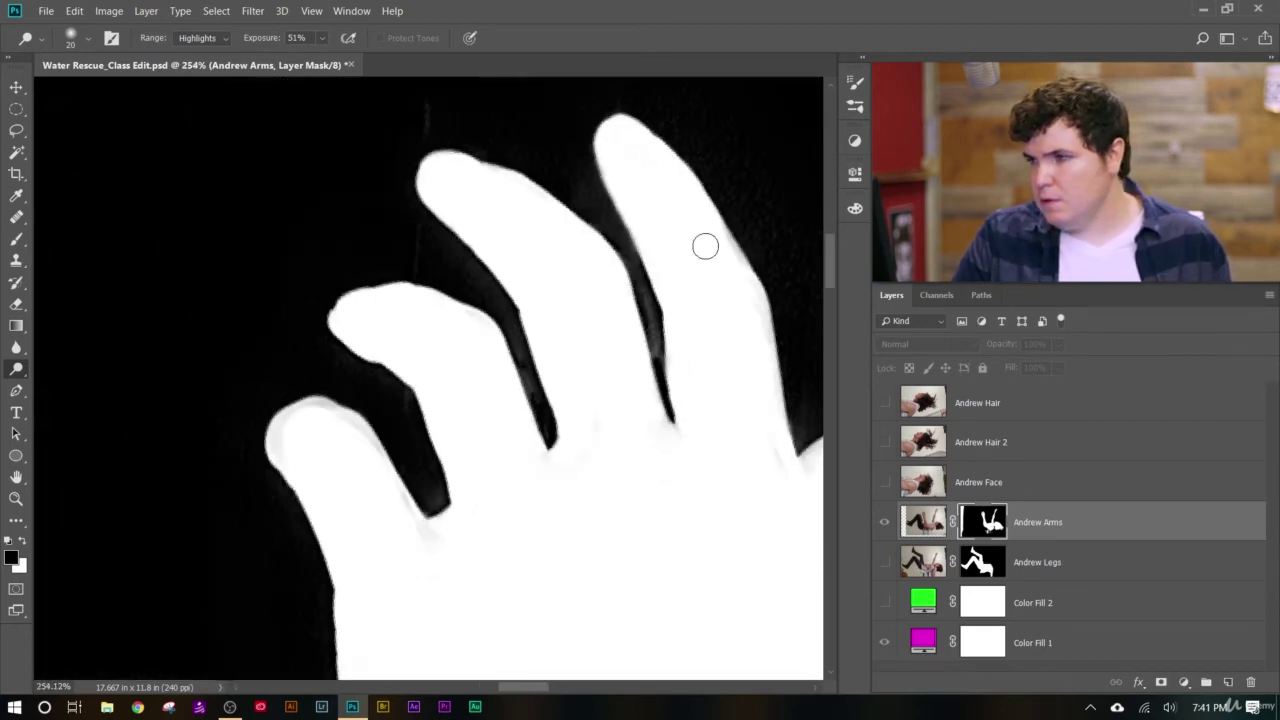
scroll(706, 246, "up", 3)
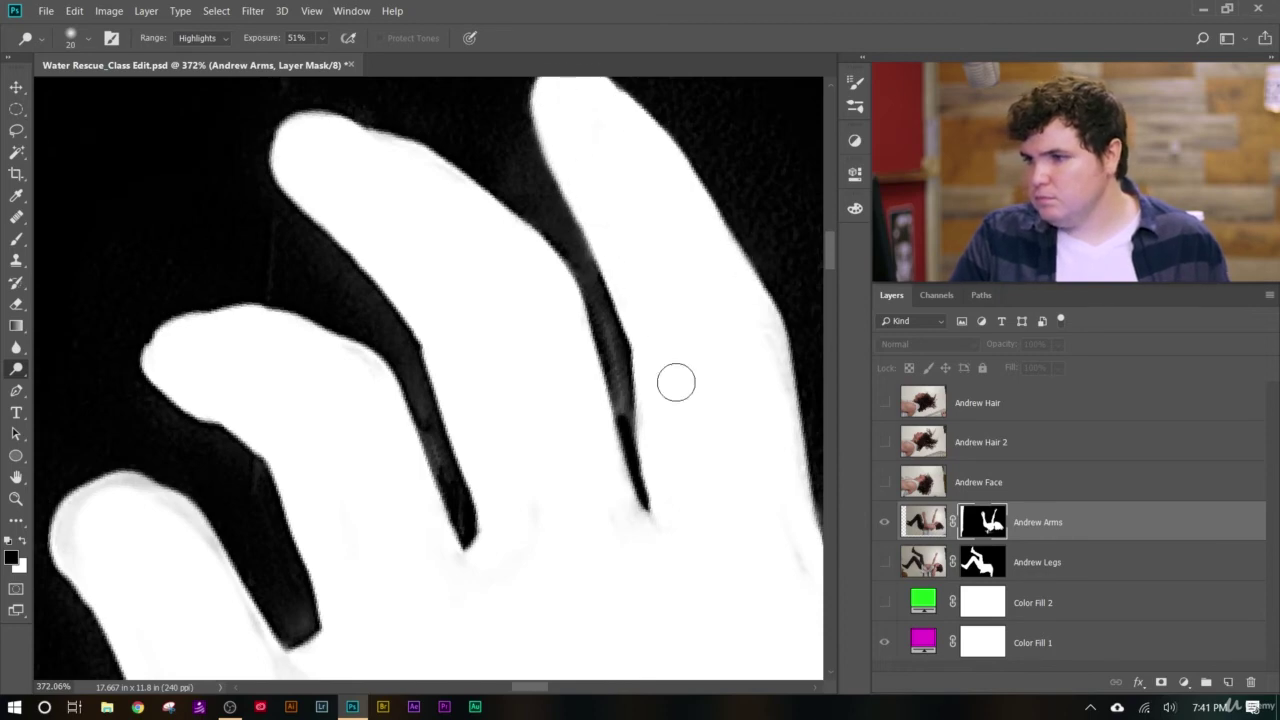
scroll(690, 500, "down", 5)
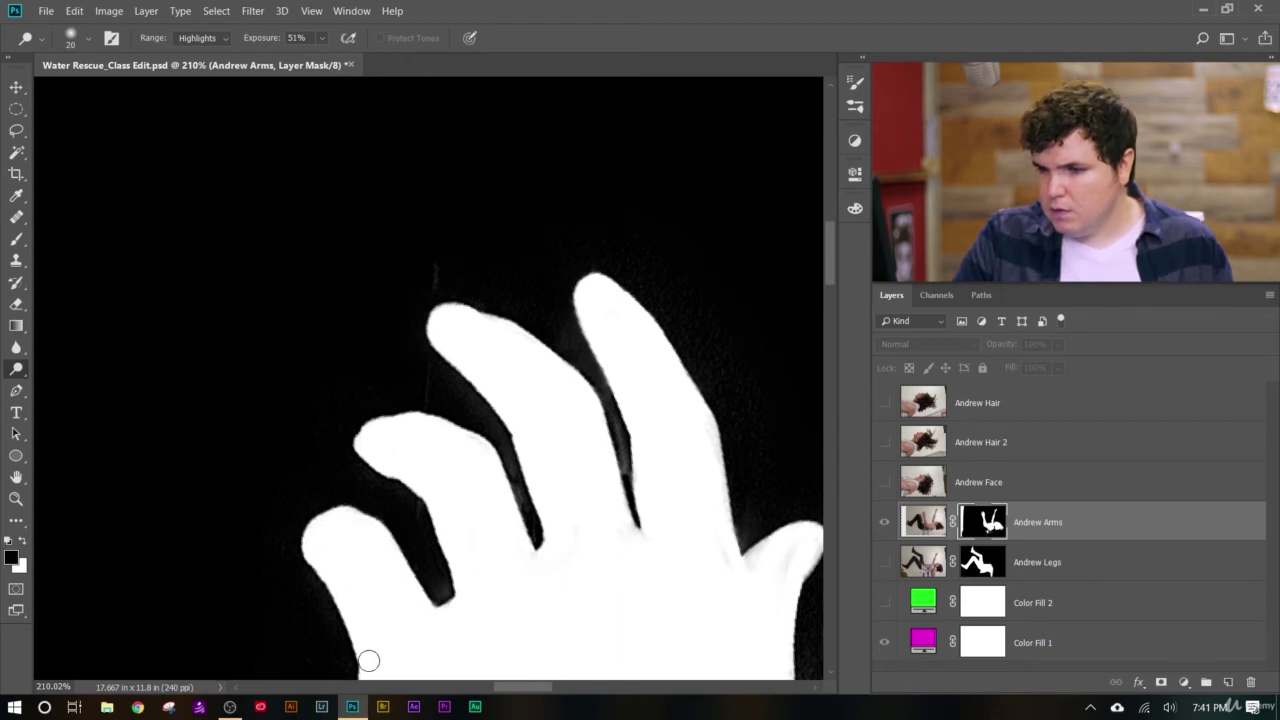
scroll(512, 620, "down", 2)
scroll(723, 583, "up", 4)
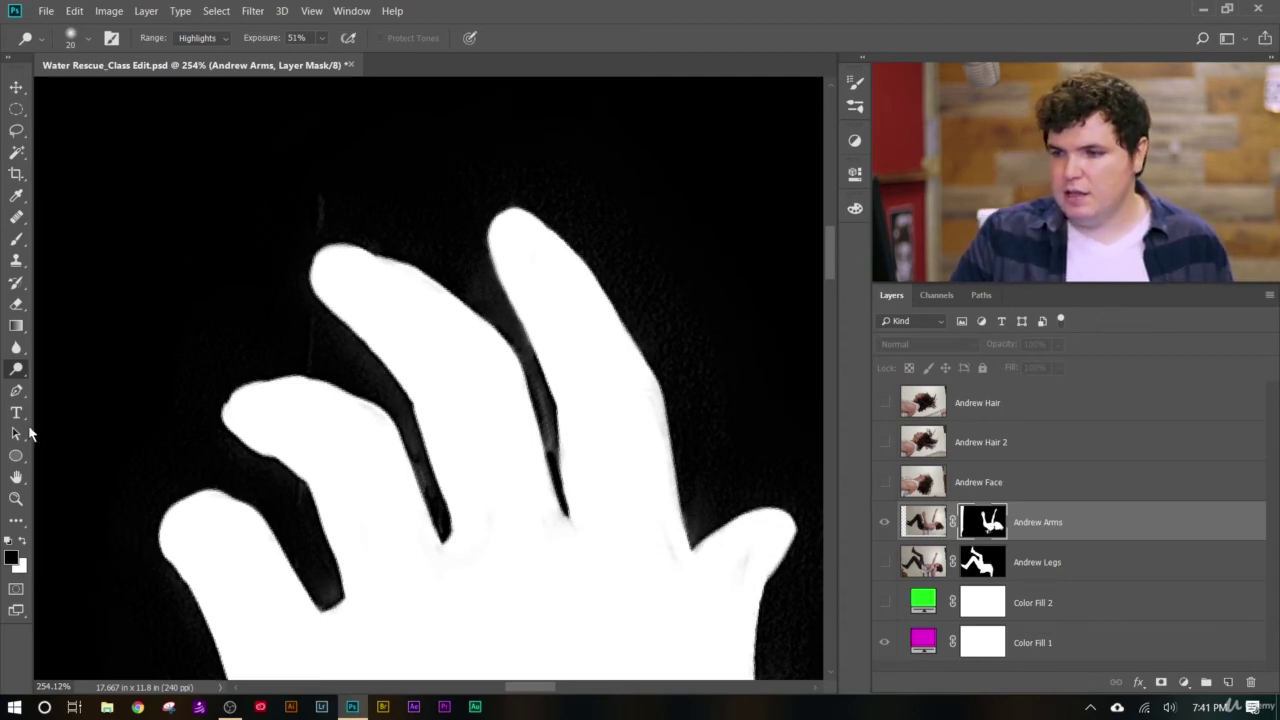
- Switch to the Burn tool with its range set to Shadows
left_click_drag(16, 375, 62, 385)
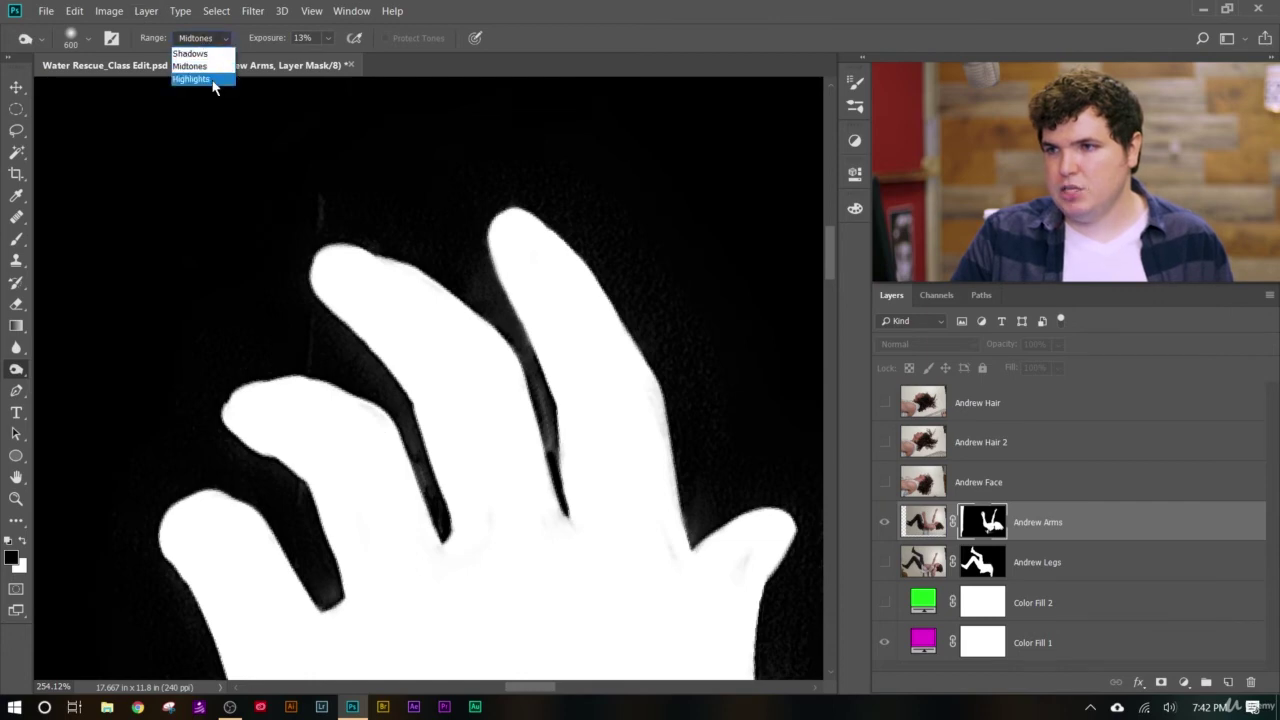
left_click(190, 53)
- Try burning the mask's background around the fingers with the 600 px brush, and undo the stroke
key("bracketleft")
key("bracketleft")
key("bracketleft")
key("bracketleft")
key("bracketleft")
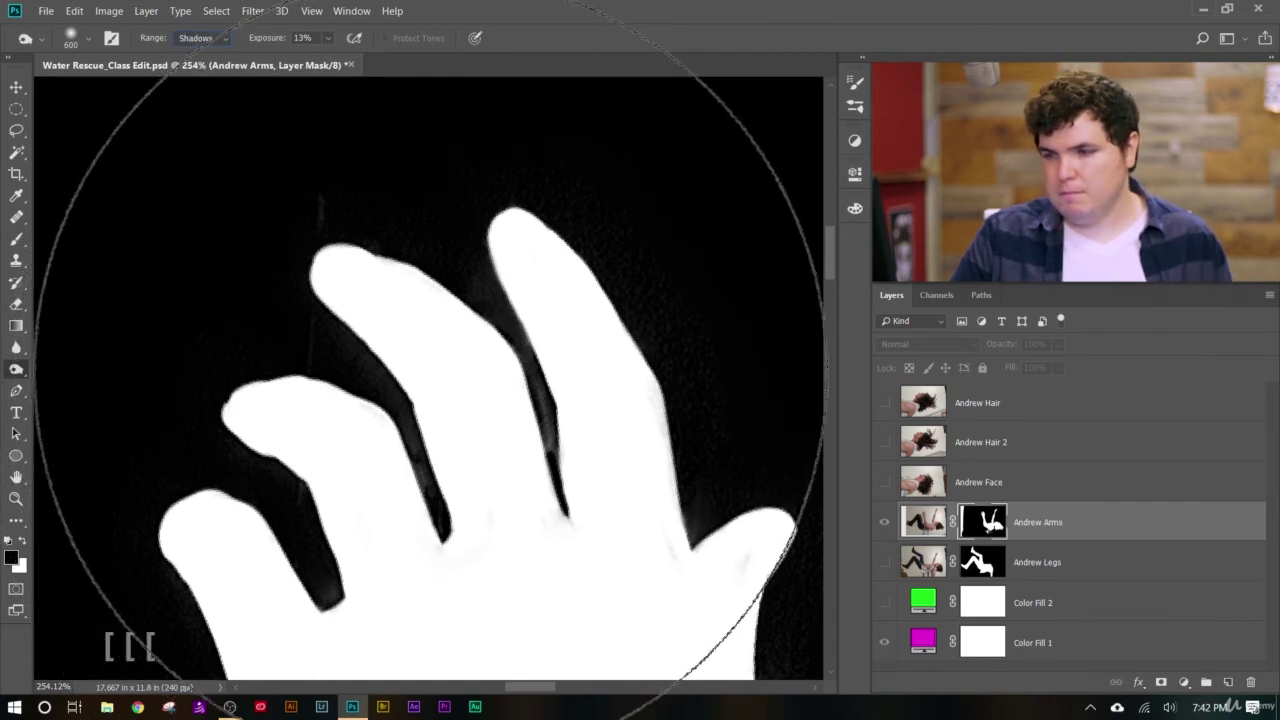
key("bracketleft")
key("bracketleft")
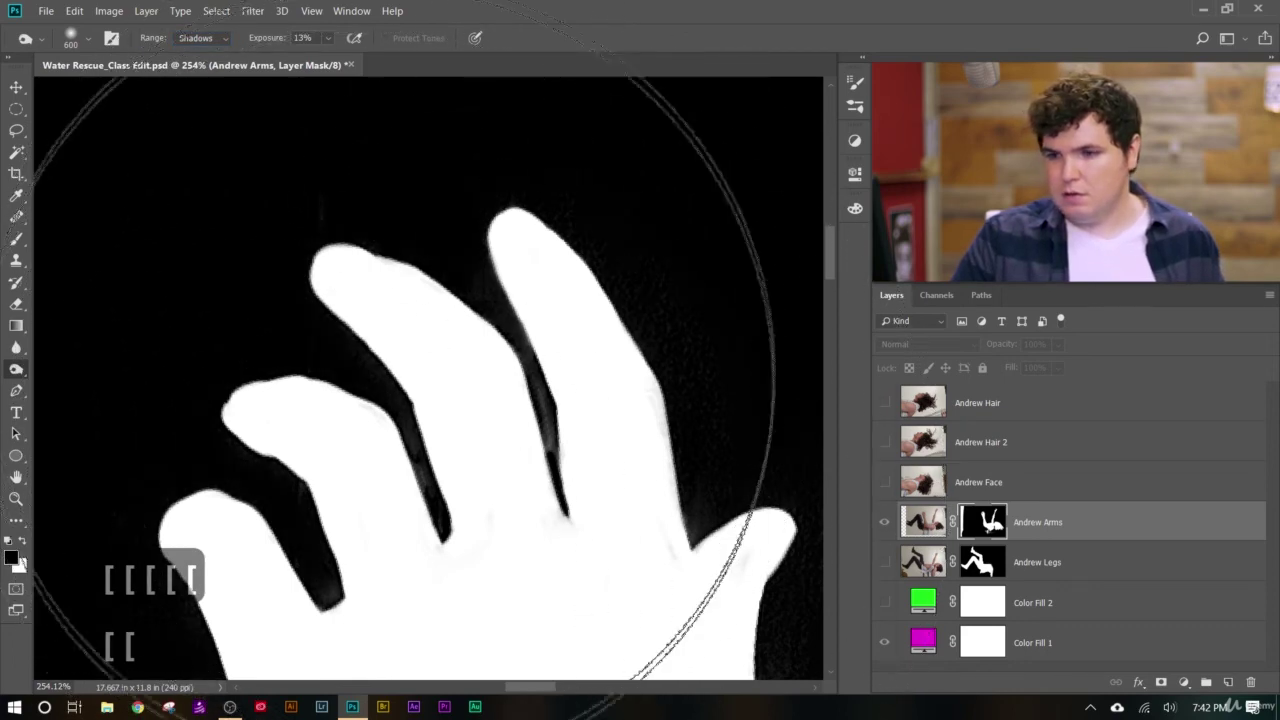
key("ctrl+z")
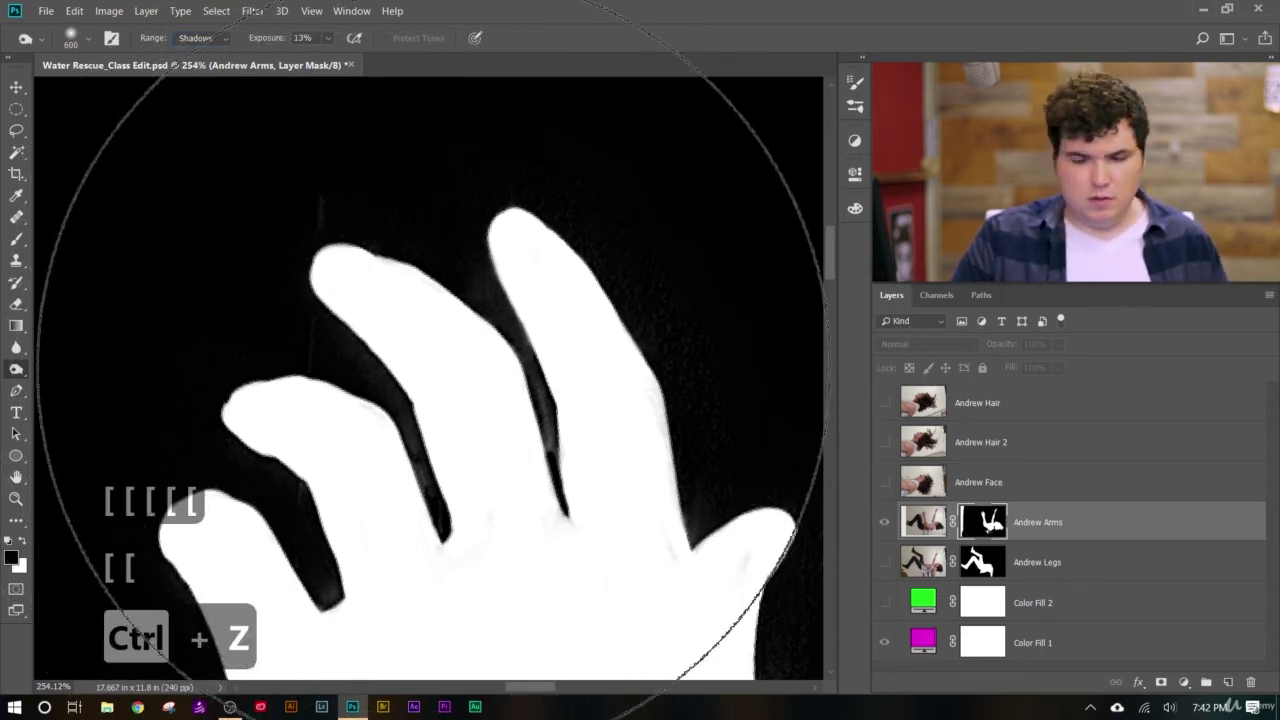
- Burn the haze around the index finger and in its gap to the middle finger to black with a 45 px brush at 29% exposure
key("bracketleft")
key("bracketleft")
key("bracketleft")
key("bracketleft")
key("bracketleft")
key("bracketleft")
key("bracketleft")
key("bracketleft")
key("bracketleft")
key("bracketleft")
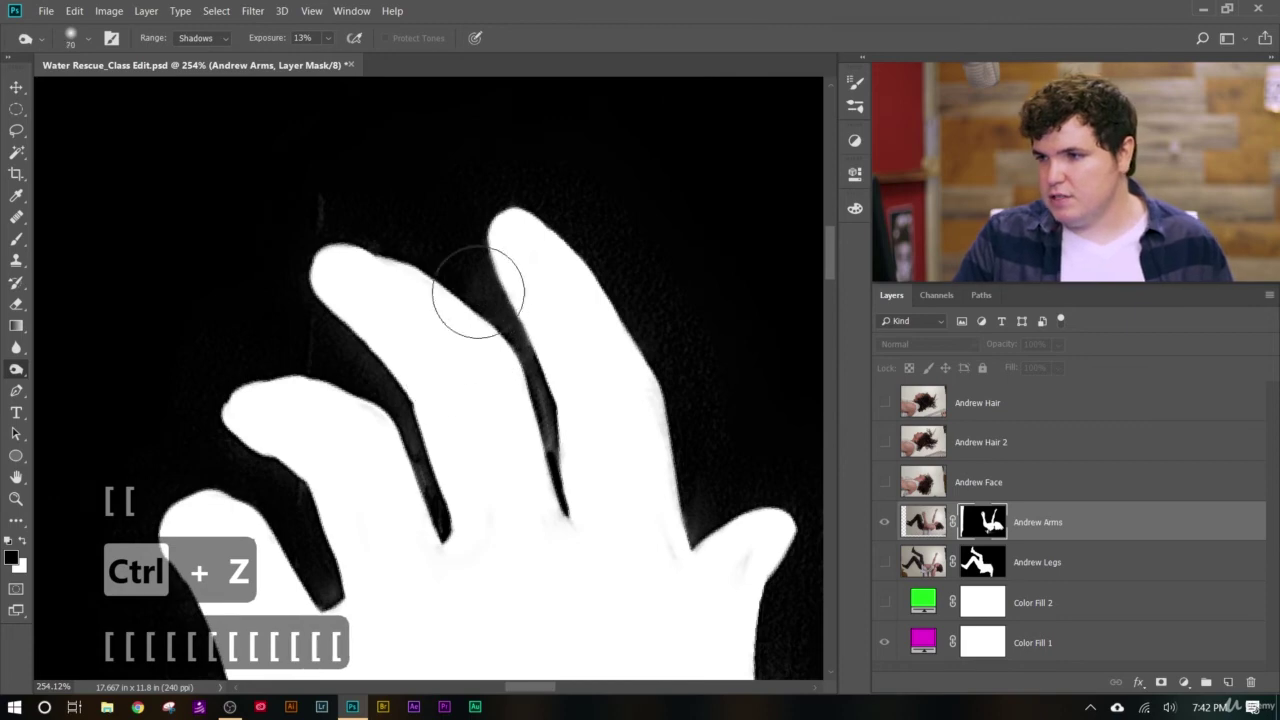
key("bracketleft")
key("bracketleft")
key("bracketleft")
key("bracketleft")
key("bracketleft")
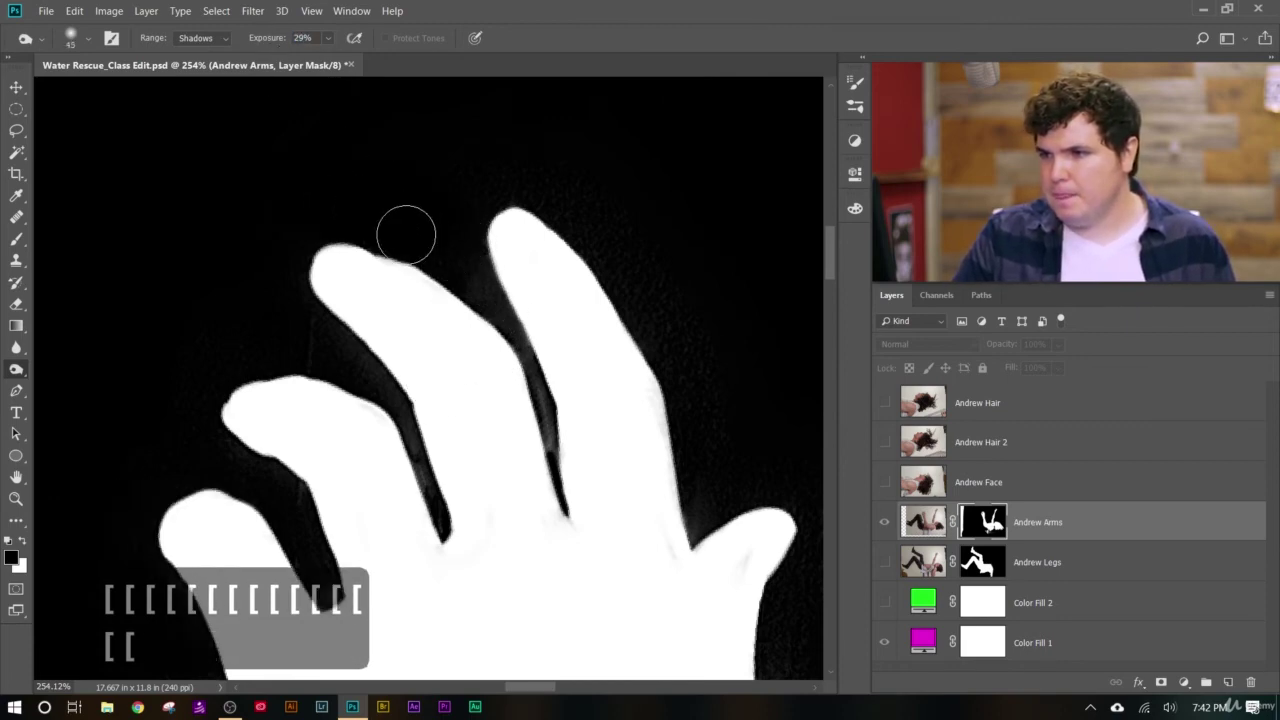
mouse_move(455, 250)
left_mouse_down()
mouse_move(521, 352)
mouse_move(566, 516)
mouse_move(546, 414)
mouse_move(560, 444)
mouse_move(571, 525)
mouse_move(501, 256)
mouse_move(554, 224)
mouse_move(662, 371)
mouse_move(693, 492)
left_mouse_up()
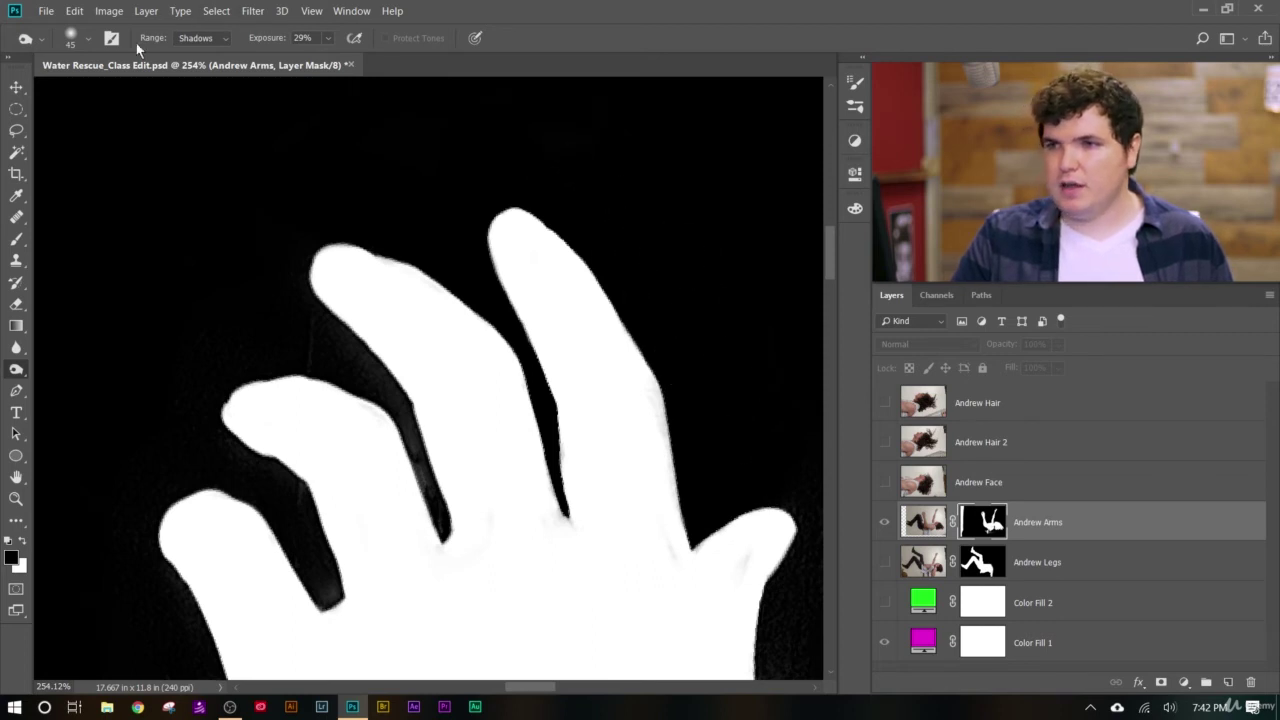
- Burn the grey haze to black in the gaps on both sides of the ring finger and along the little finger's outer edge
mouse_move(323, 371)
left_mouse_down()
mouse_move(363, 368)
mouse_move(451, 563)
mouse_move(431, 495)
mouse_move(347, 339)
mouse_move(290, 308)
mouse_move(209, 352)
mouse_move(220, 429)
mouse_move(311, 524)
mouse_move(318, 597)
left_mouse_up()
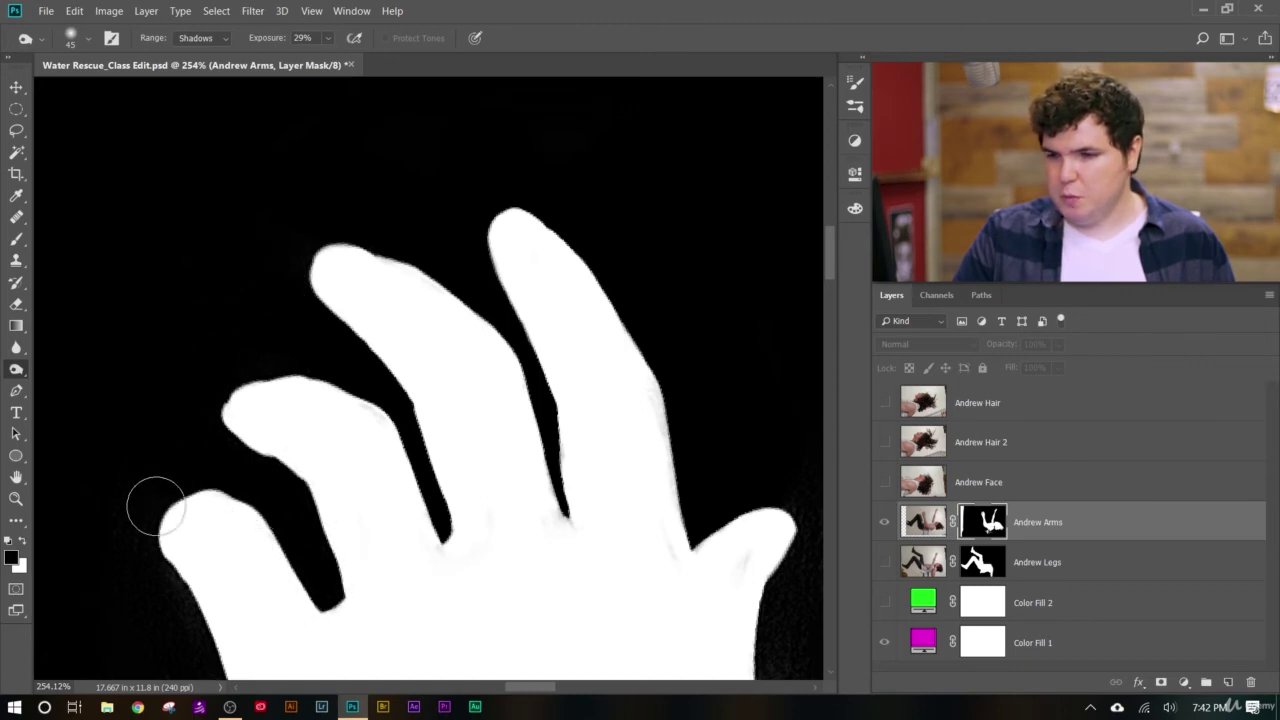
mouse_move(206, 660)
left_mouse_down()
mouse_move(197, 552)
mouse_move(227, 677)
mouse_move(217, 609)
left_mouse_up()
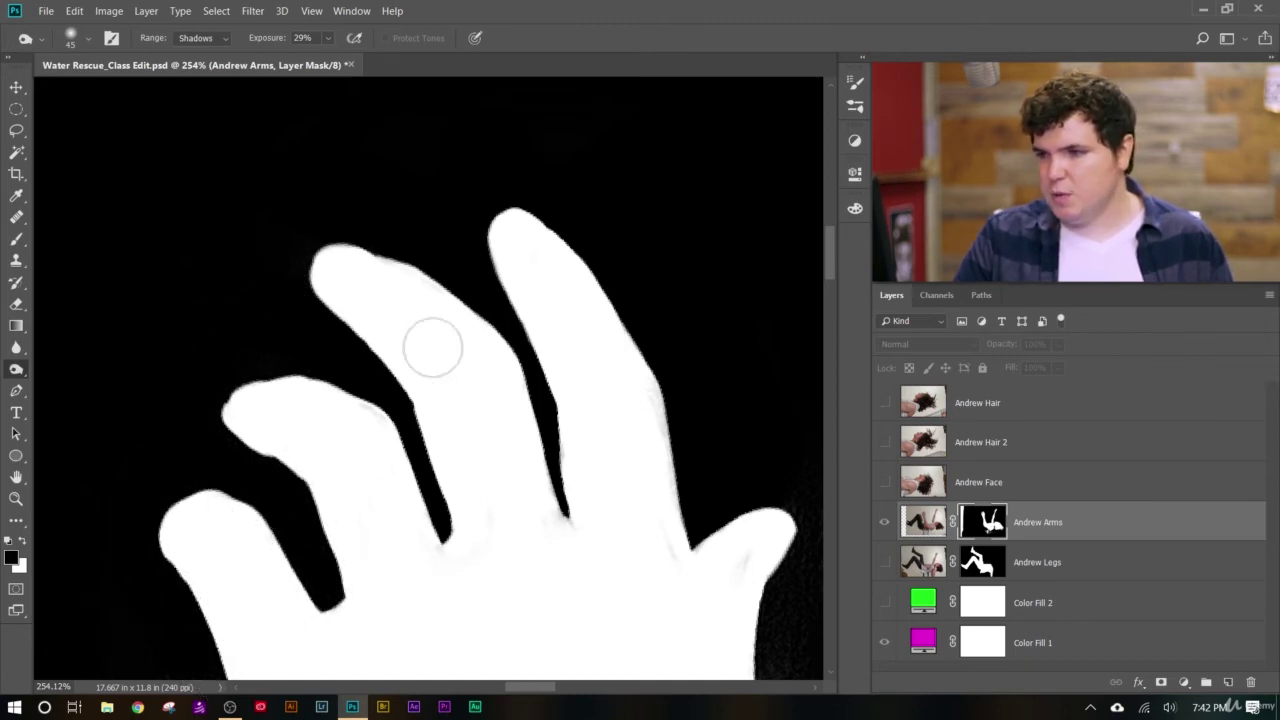
- Burn the haze between the index finger and thumb and down the hand's edge below the thumb to black
scroll(603, 437, "down", 5)
scroll(809, 563, "up", 5)
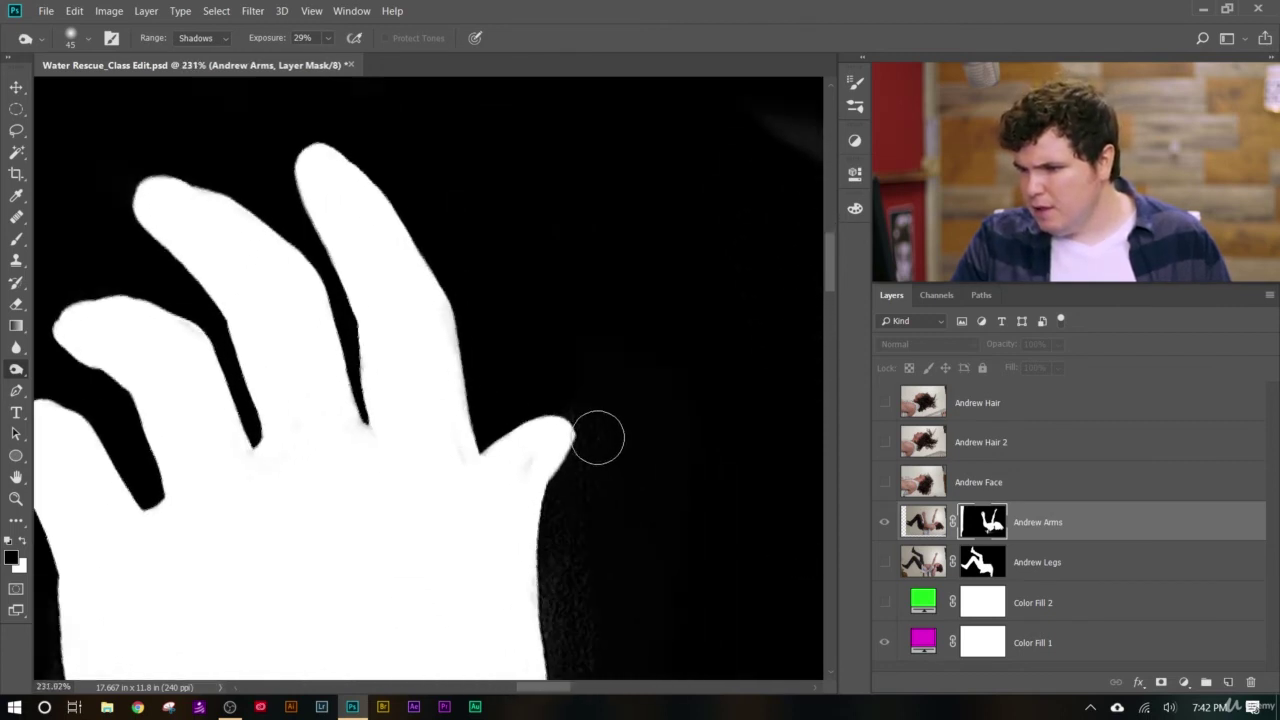
mouse_move(482, 389)
left_mouse_down()
mouse_move(482, 460)
mouse_move(535, 393)
mouse_move(568, 405)
mouse_move(569, 650)
left_mouse_up()
- Check the mask around both arms, and burn the grainy haze beside the wrist below the thumb to black
scroll(617, 603, "down", 8)
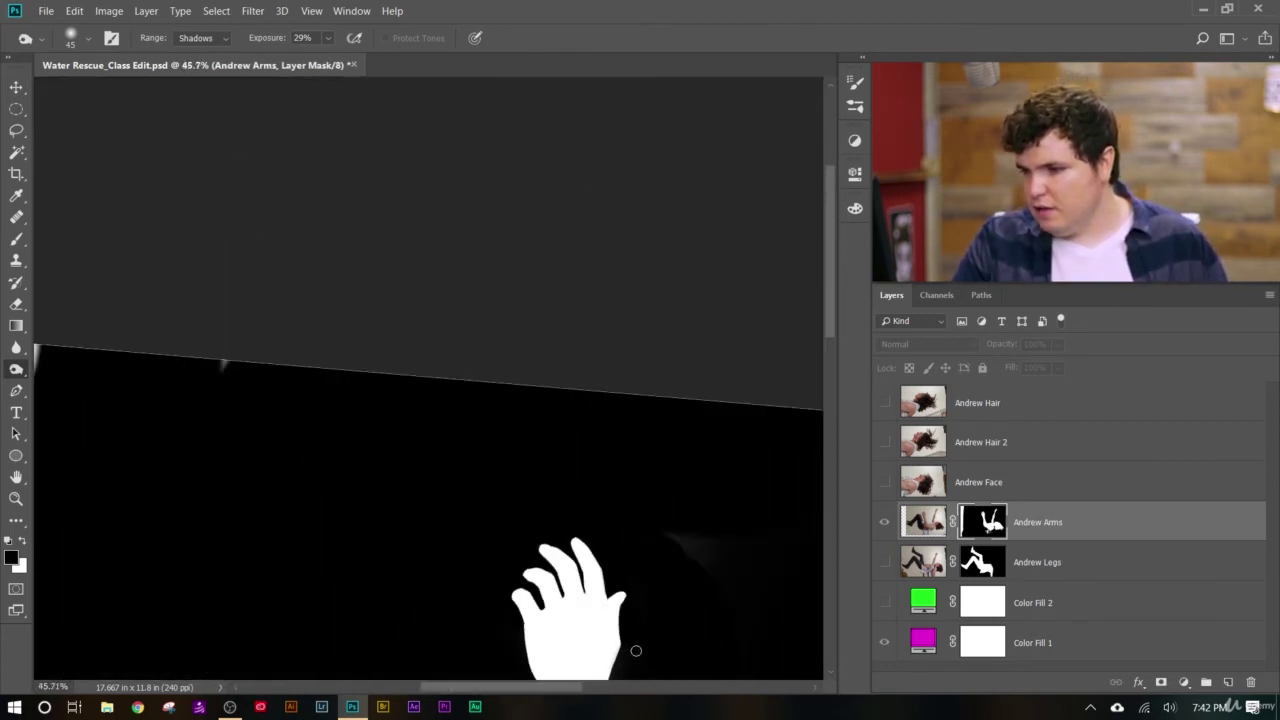
scroll(700, 602, "down", 3)
scroll(500, 297, "up", 5)
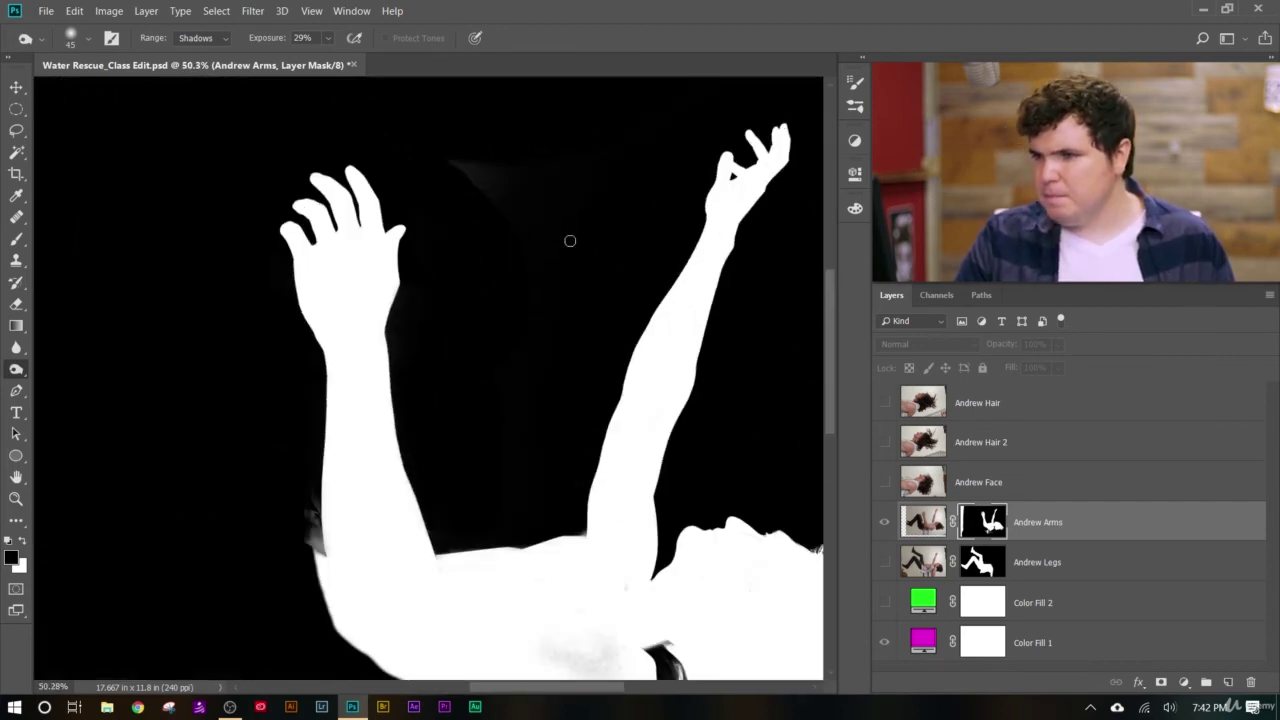
scroll(523, 107, "up", 6)
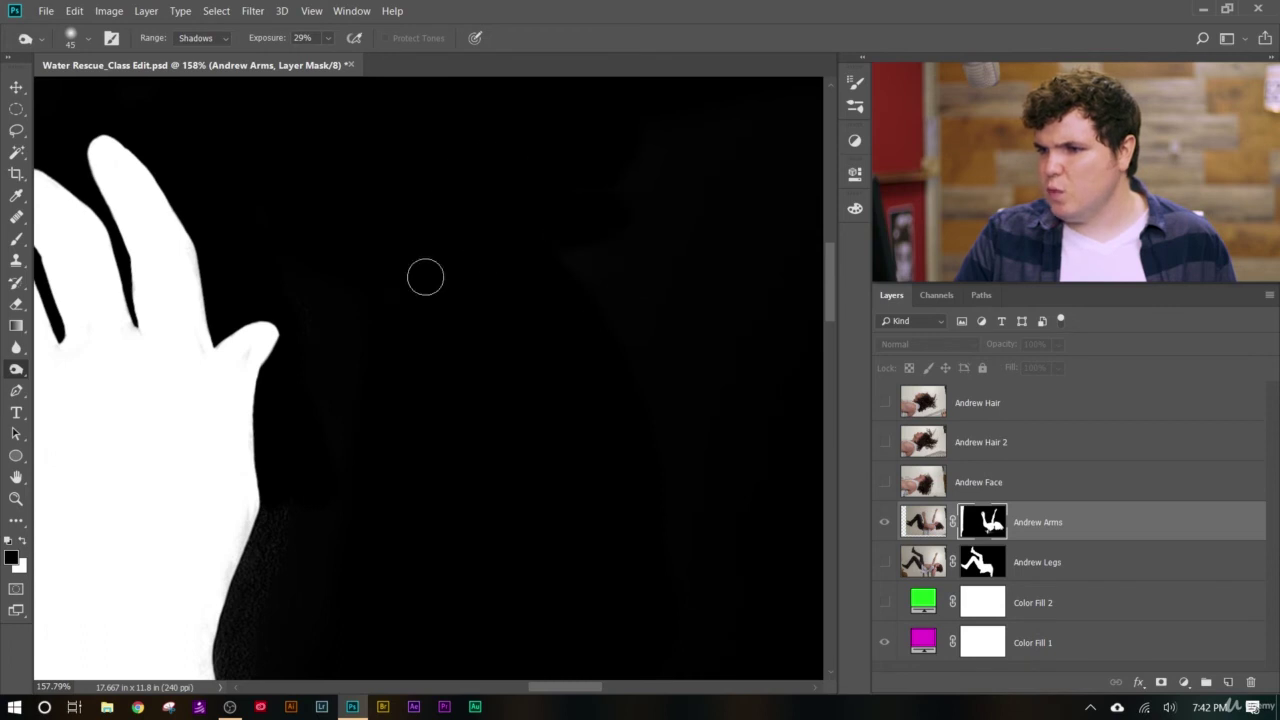
mouse_move(268, 437)
left_mouse_down()
mouse_move(276, 503)
mouse_move(245, 611)
left_mouse_up()
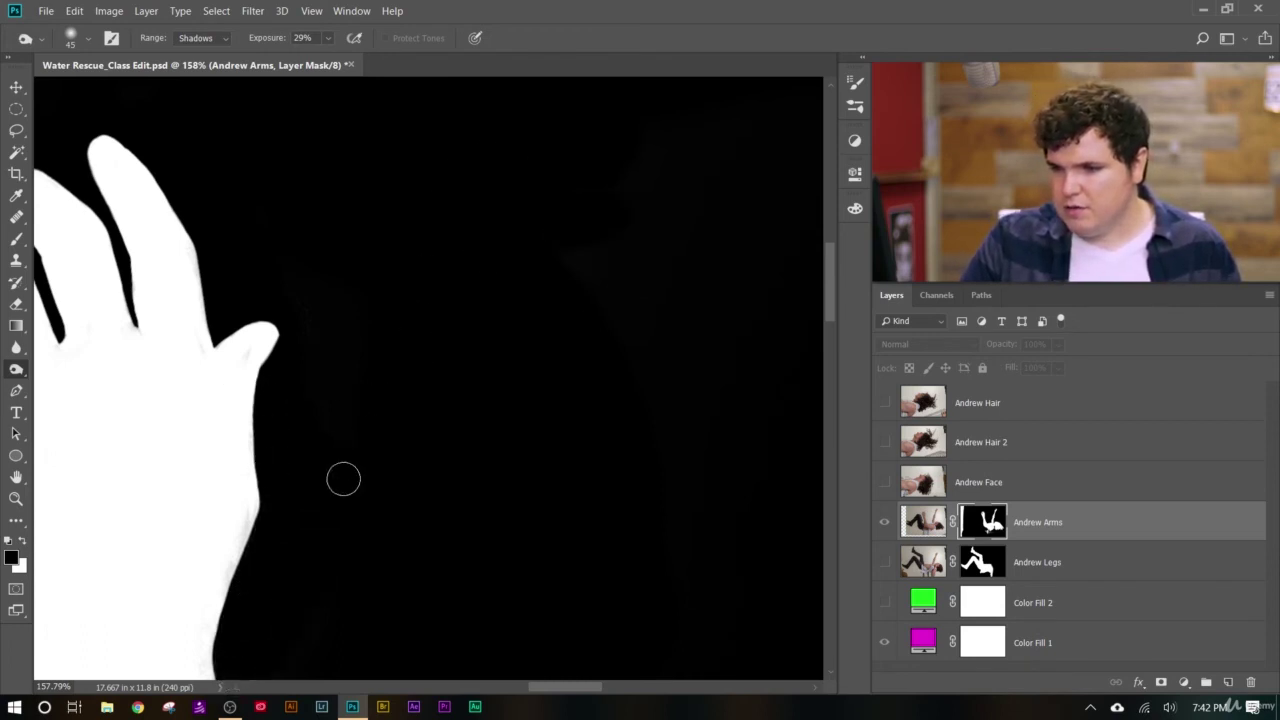
- Burn the faint haze in the area between the two arms to black, following the forearm's inner edge down to the chest
scroll(343, 482, "down", 3)
left_click_drag(830, 298, 834, 370)
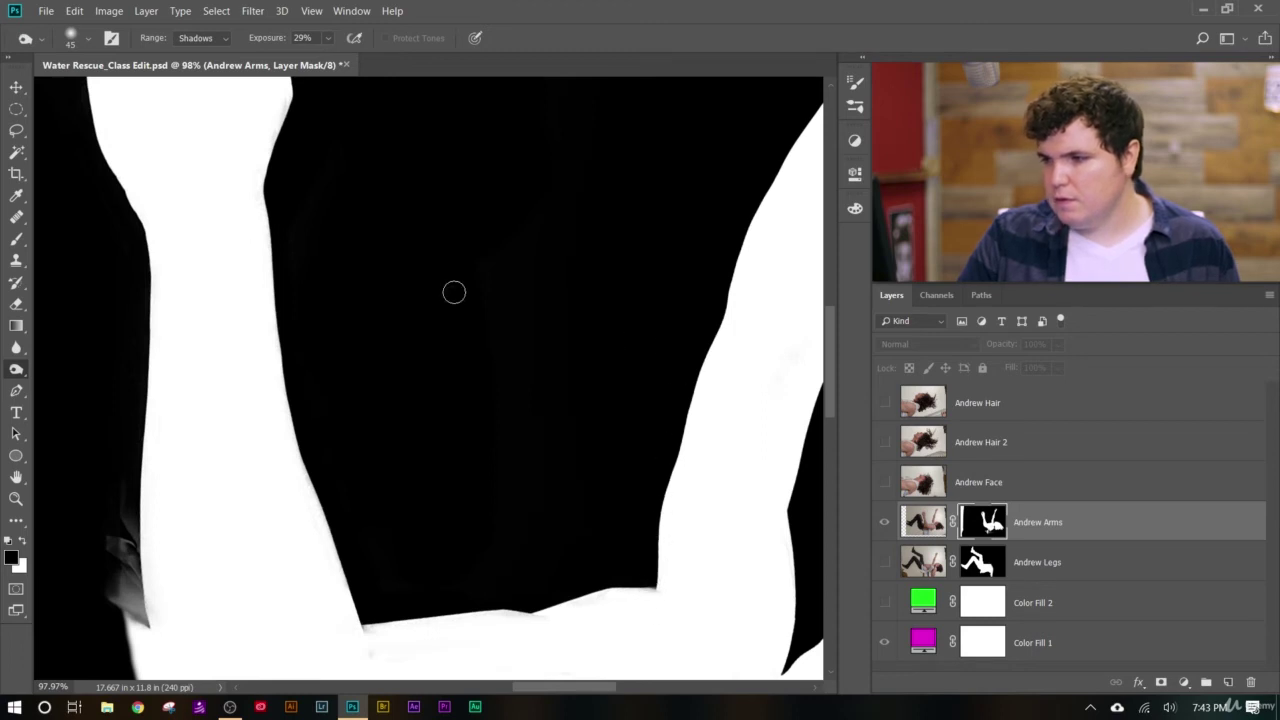
scroll(354, 556, "up", 6)
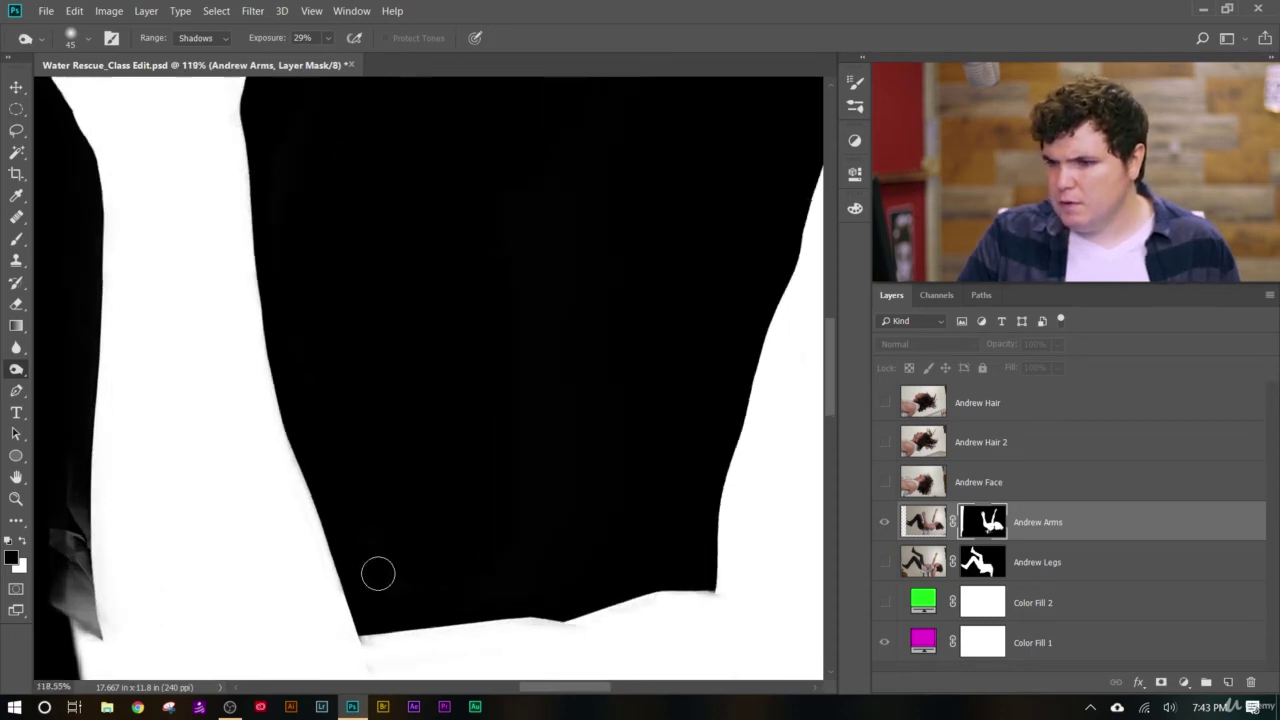
scroll(350, 556, "down", 3)
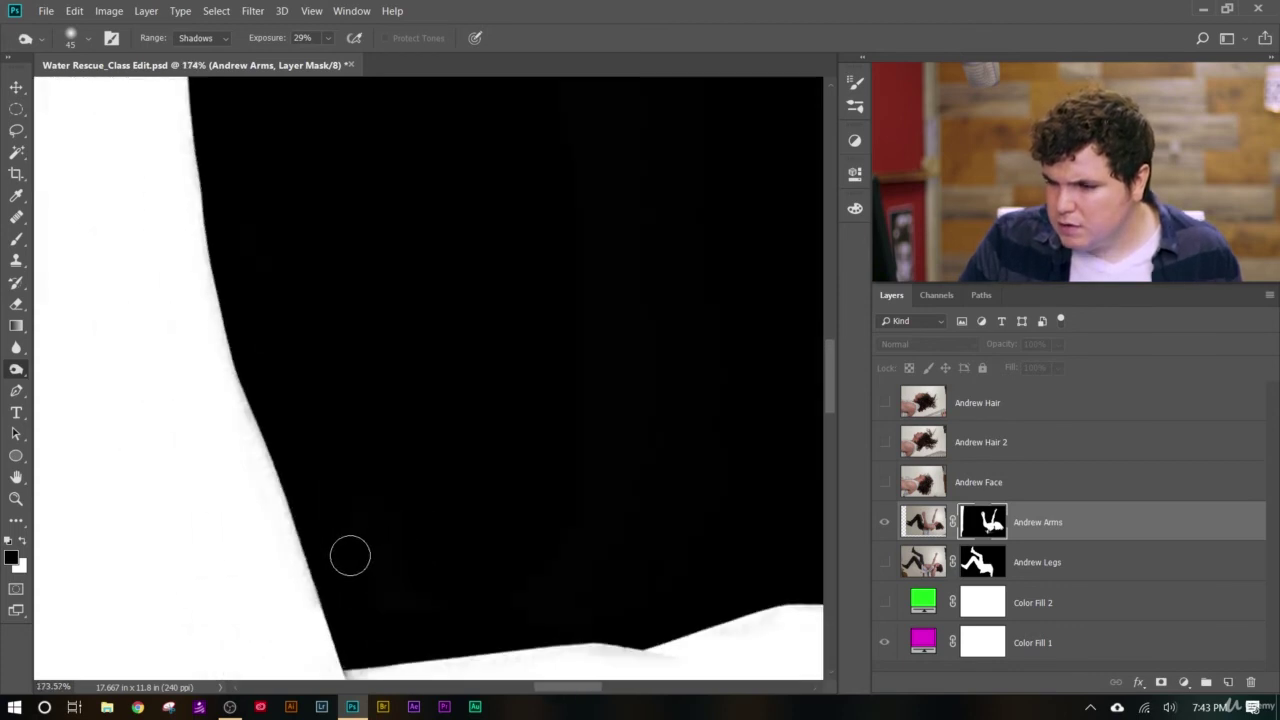
- Dodge the grey inner edge of the arm and the chest edge between the arms to white with the 20 px Highlights brush
scroll(314, 529, "down", 1)
scroll(329, 563, "up", 7)
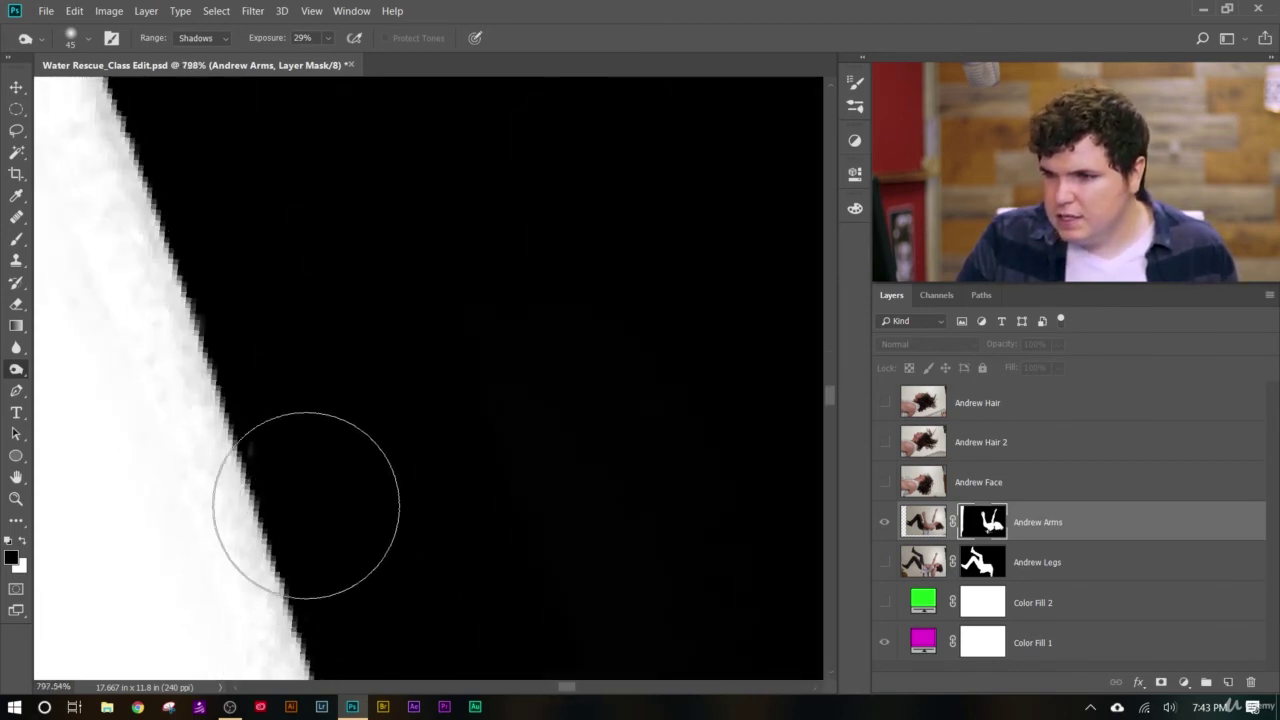
right_click(16, 369)
left_click(82, 384)
scroll(260, 415, "down", 4)
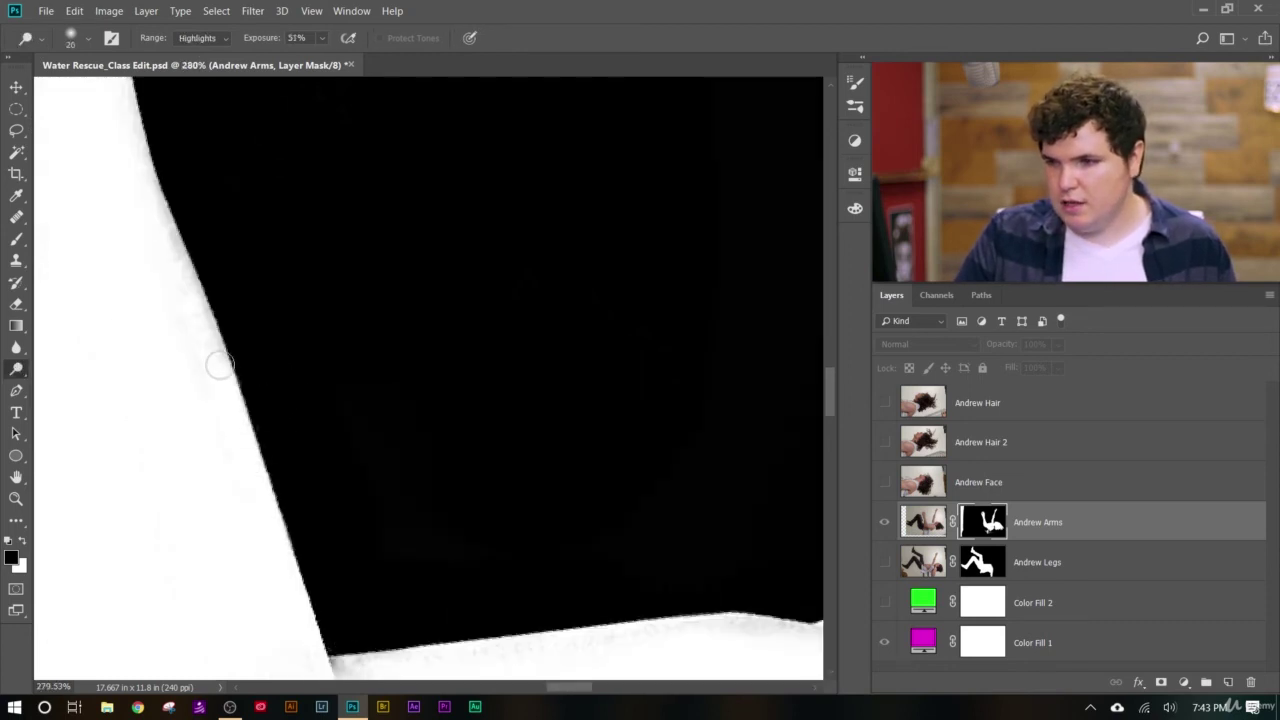
scroll(150, 172, "down", 2)
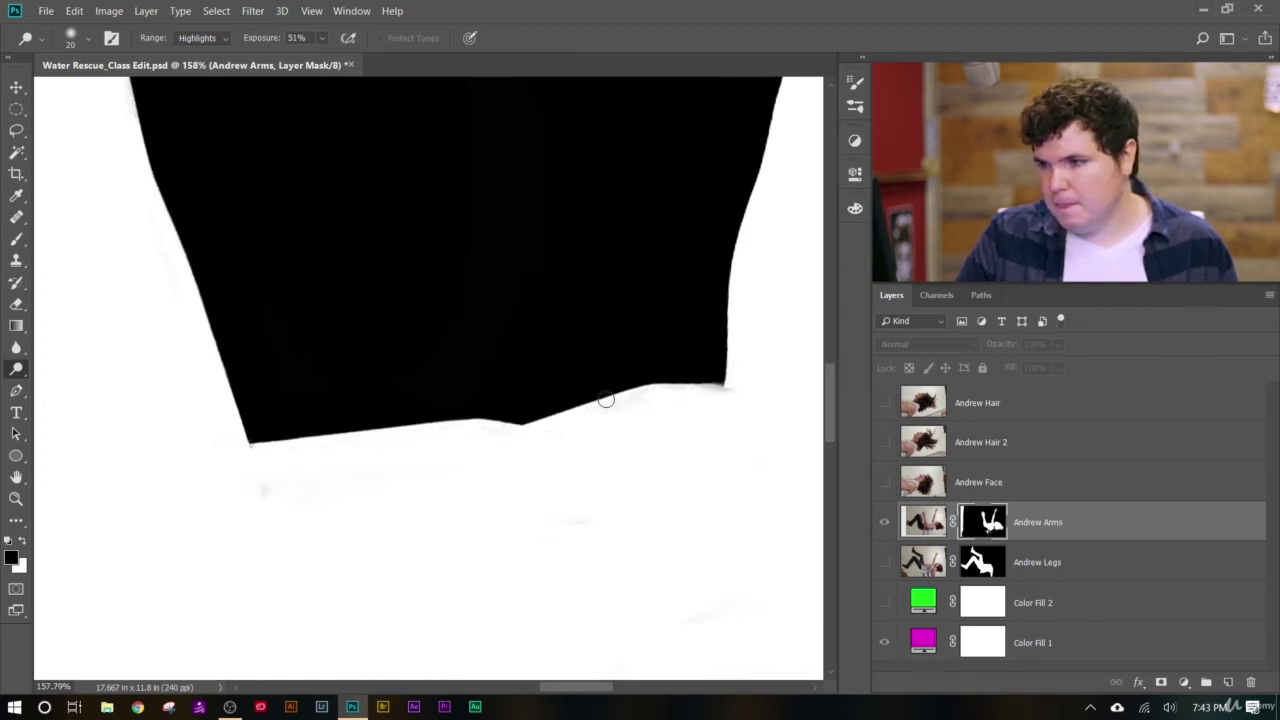
scroll(286, 403, "down", 6)
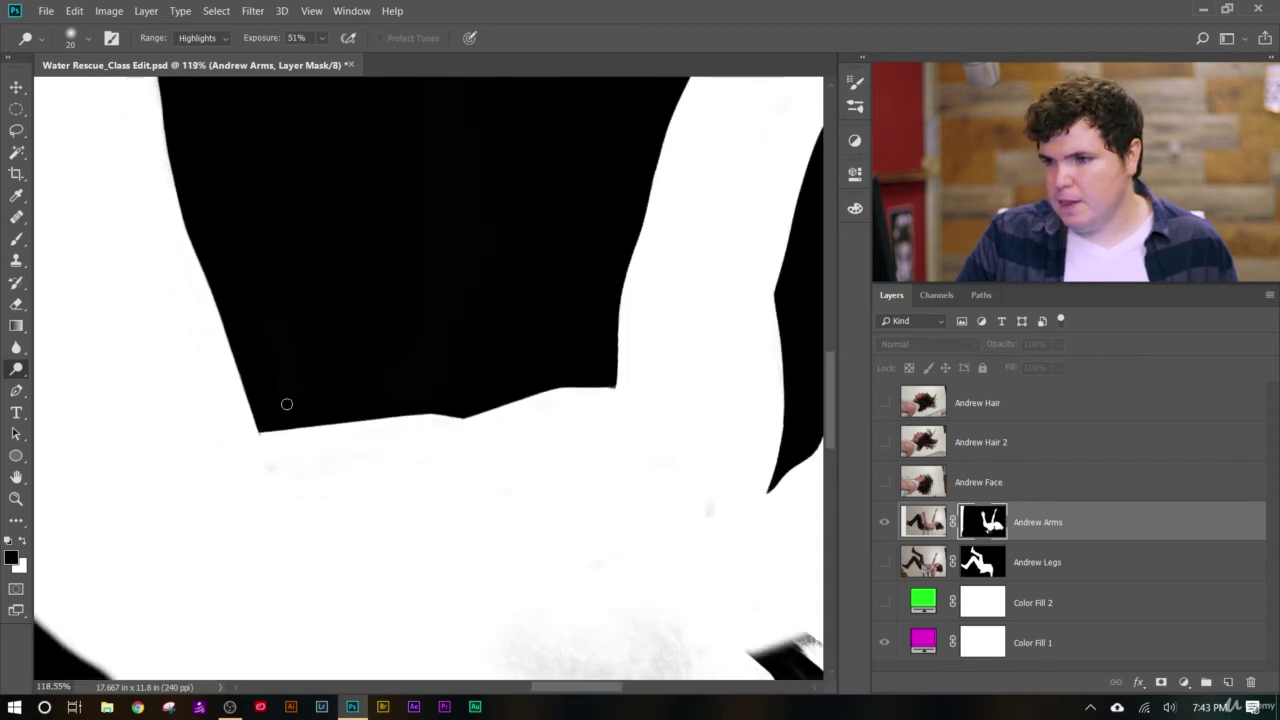
- Burn the grey patch beside the outer edge of the arm near the elbow to black with the 45 px Shadows brush
scroll(140, 135, "up", 5)
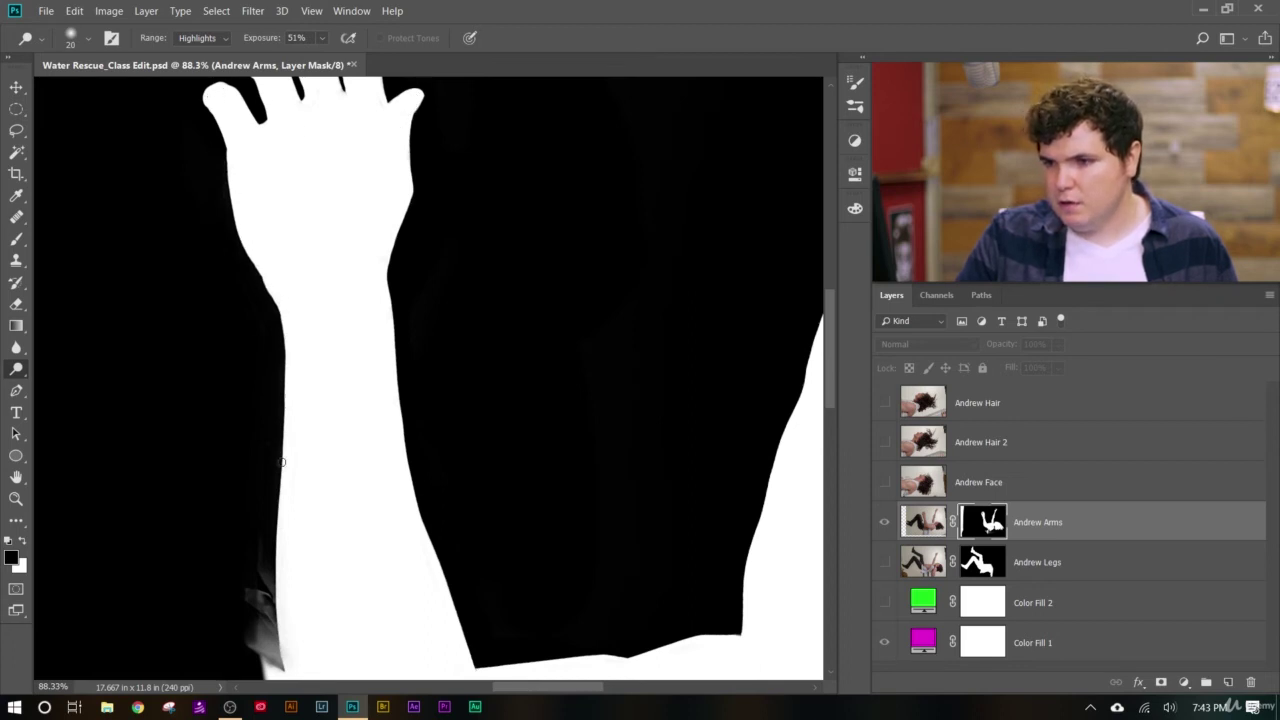
right_click(22, 372)
left_click(86, 383)
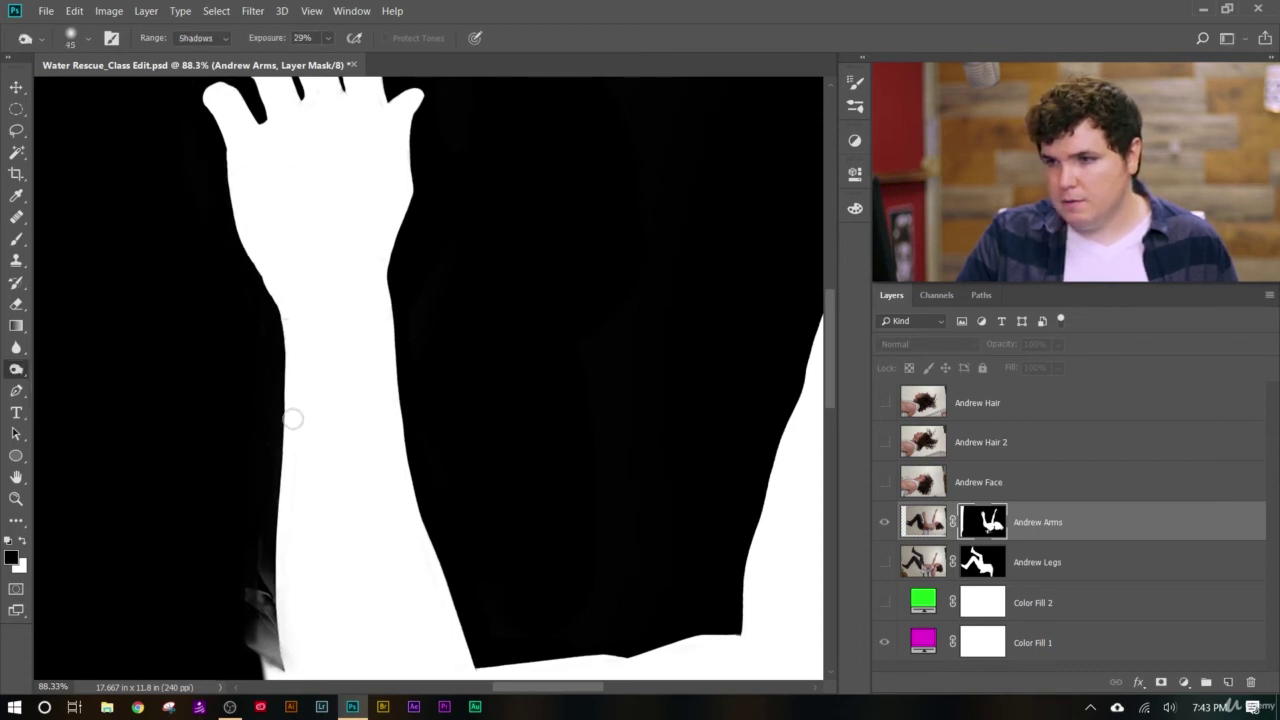
mouse_move(271, 577)
left_mouse_down()
mouse_move(269, 657)
mouse_move(257, 556)
mouse_move(251, 668)
left_mouse_up()
scroll(217, 520, "down", 3)
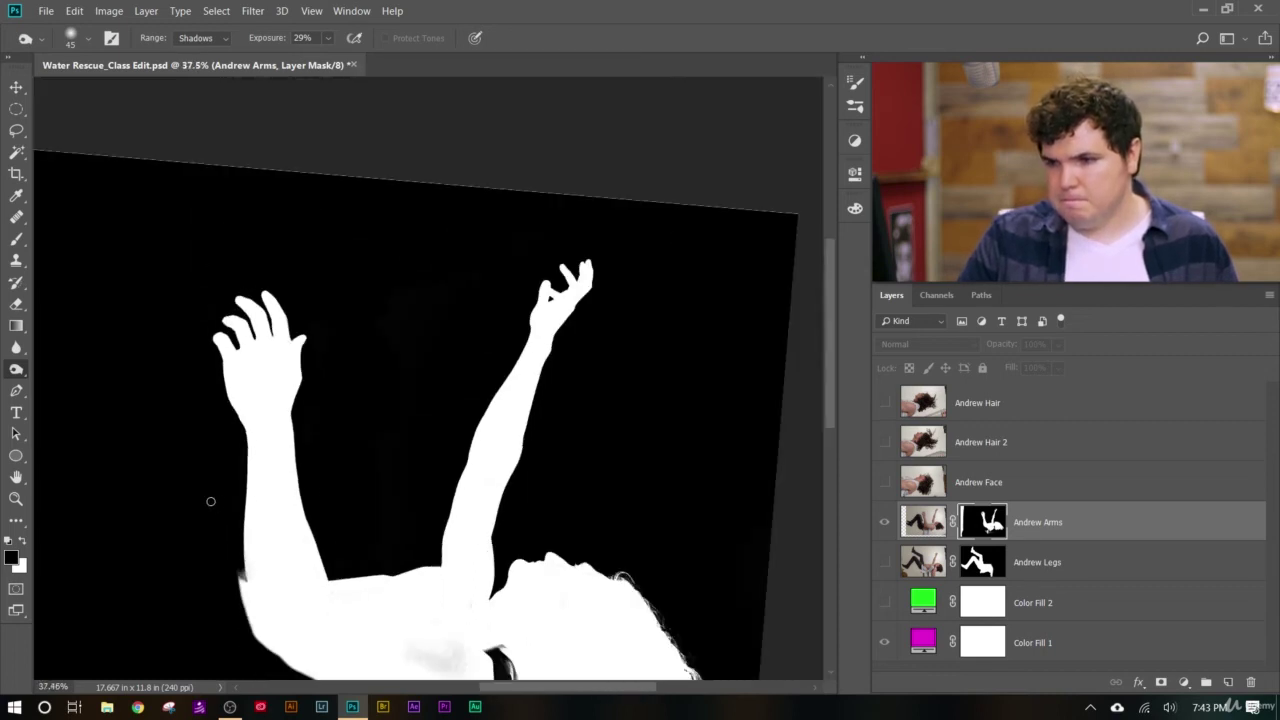
- Dodge the grey smudges across the chest and shoulder to white with a 250 px Highlights brush
scroll(217, 426, "up", 5)
scroll(477, 457, "down", 6)
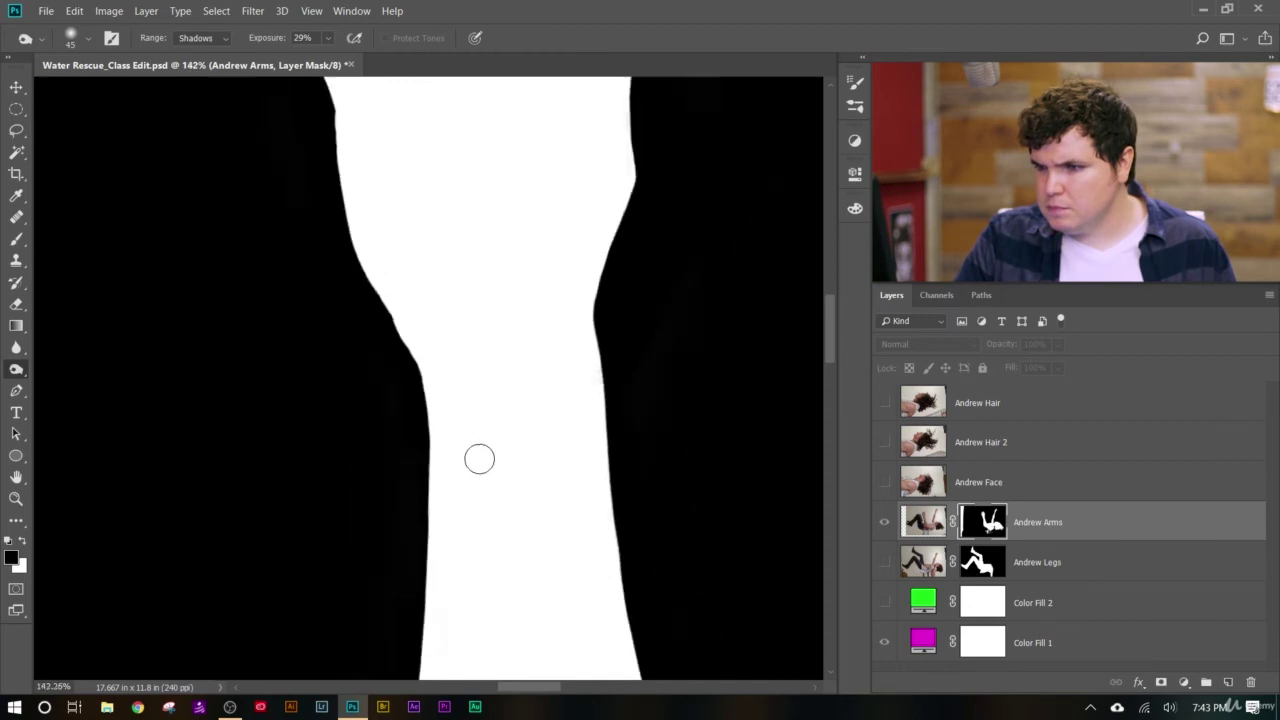
scroll(446, 569, "up", 5)
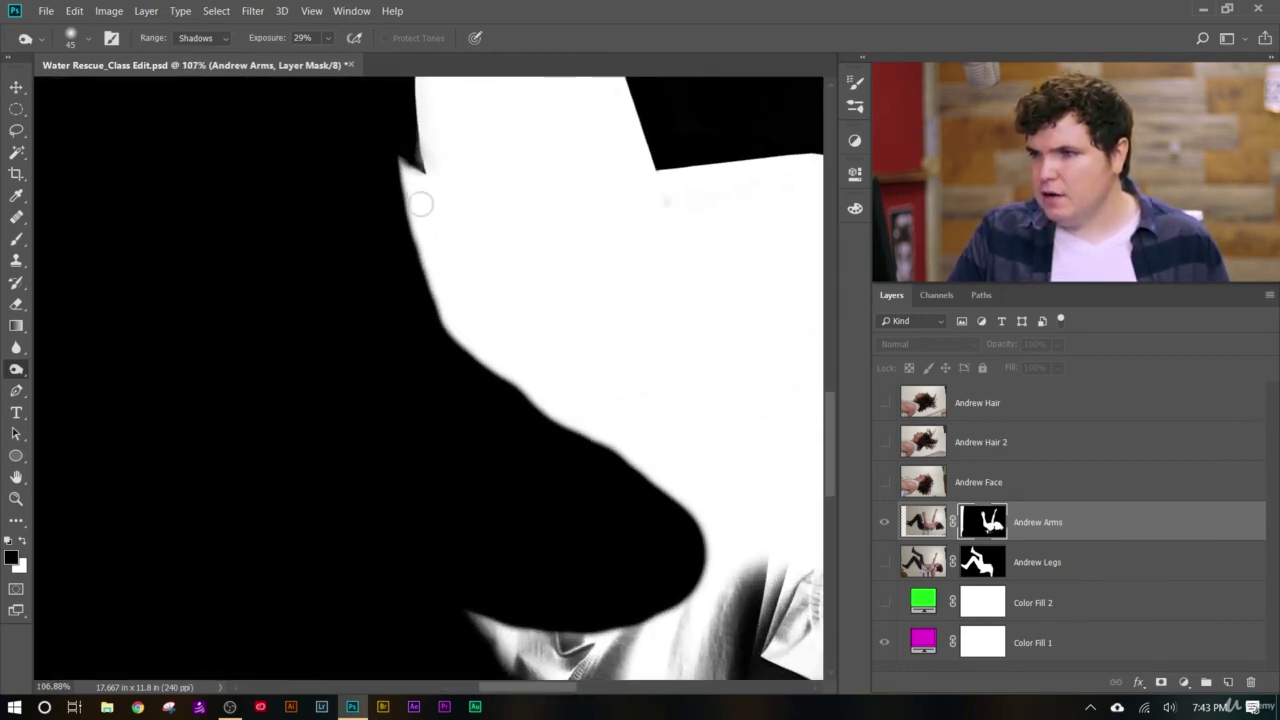
scroll(395, 189, "down", 3)
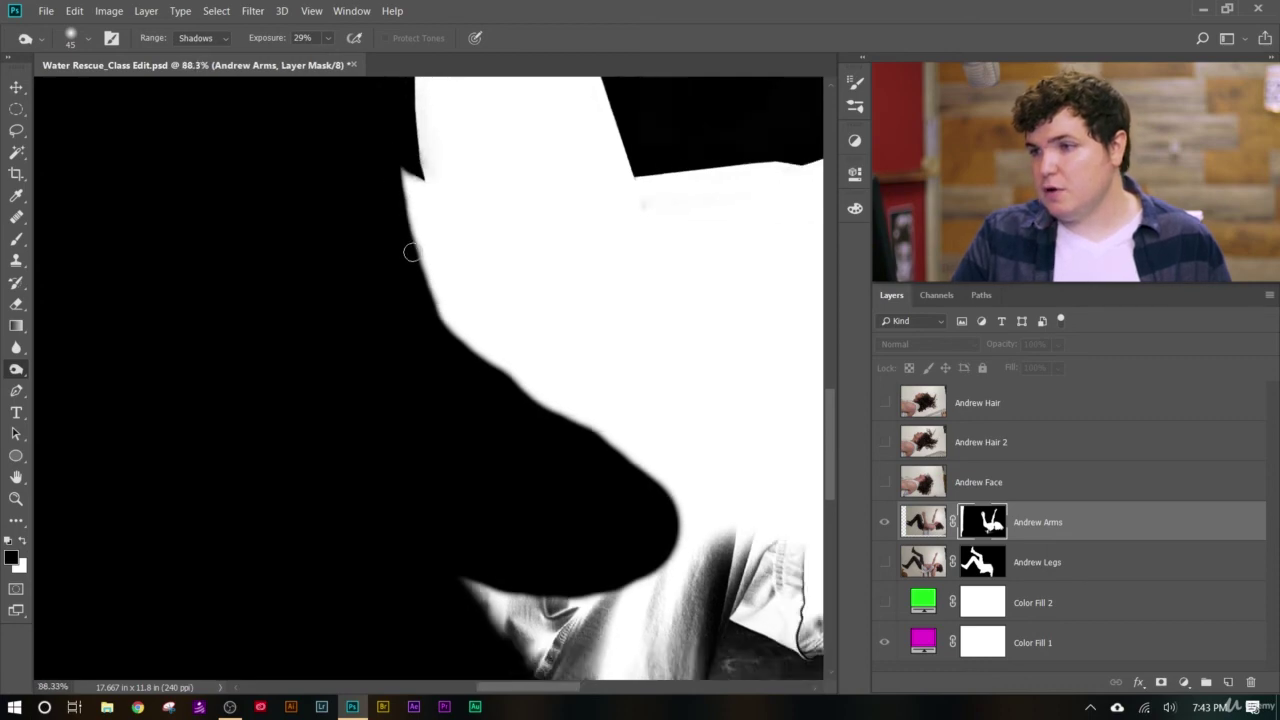
scroll(574, 283, "down", 2)
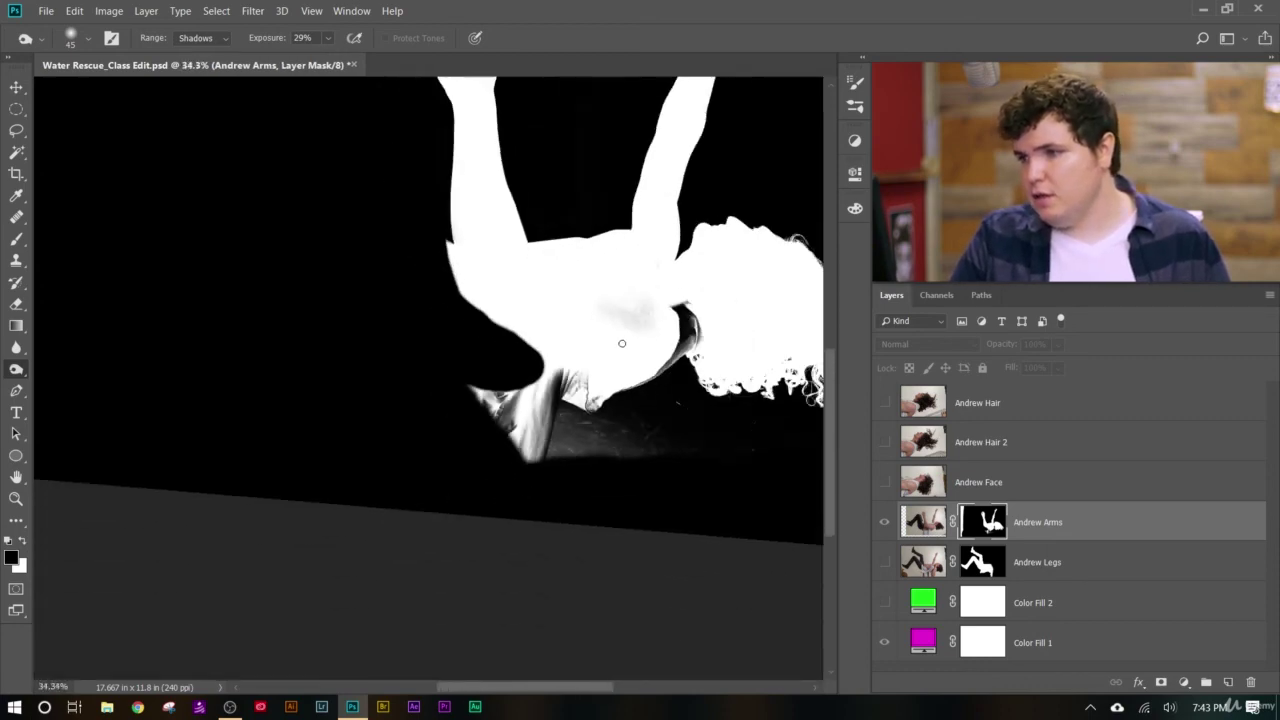
scroll(598, 452, "up", 4)
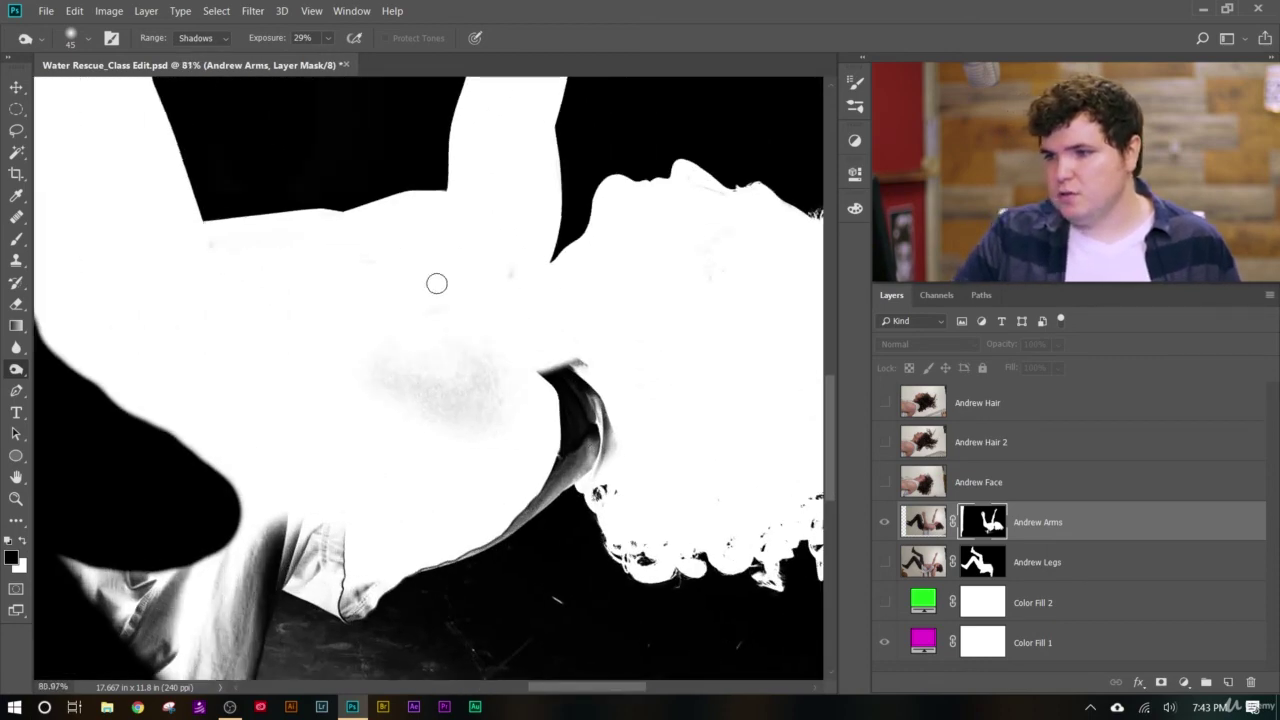
scroll(500, 235, "up", 1)
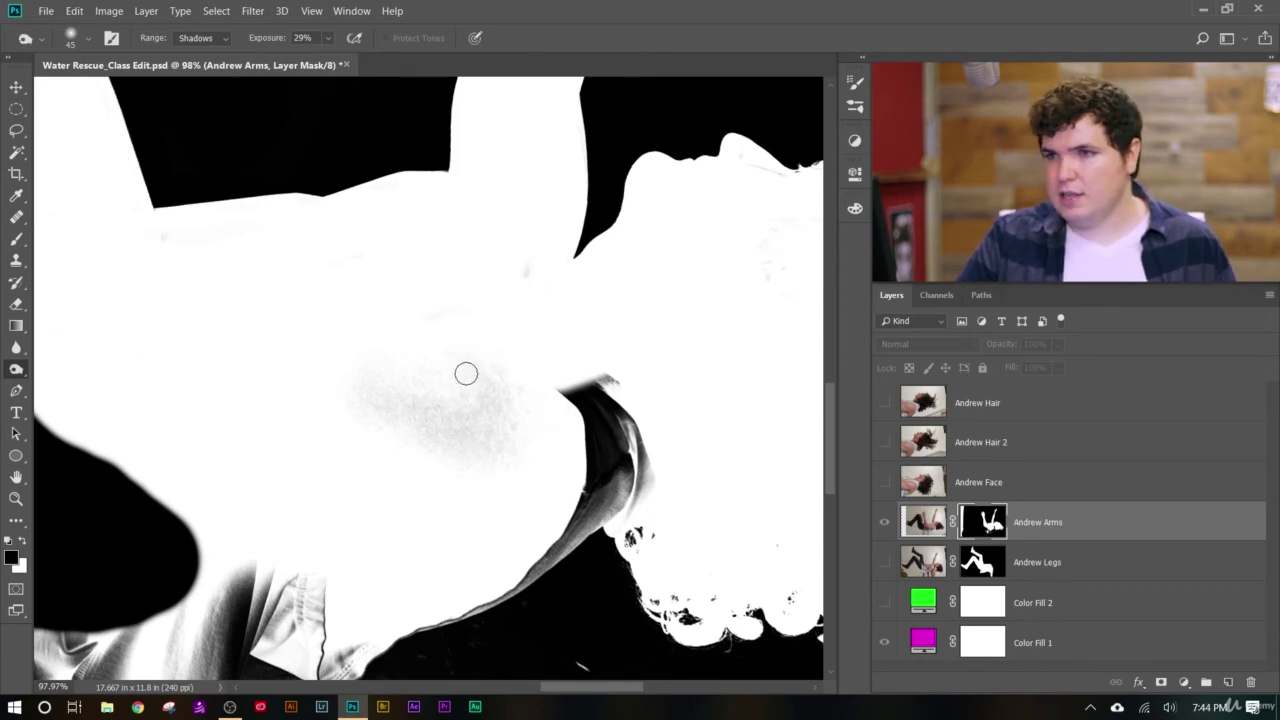
right_click(17, 371)
left_click(70, 384)
key("bracketright")
key("bracketright")
key("bracketright")
key("bracketright")
key("bracketright")
key("bracketright")
key("bracketright")
key("bracketright")
key("bracketright")
key("bracketright")
key("bracketright")
key("bracketright")
key("bracketright")
key("bracketright")
key("bracketright")
key("bracketright")
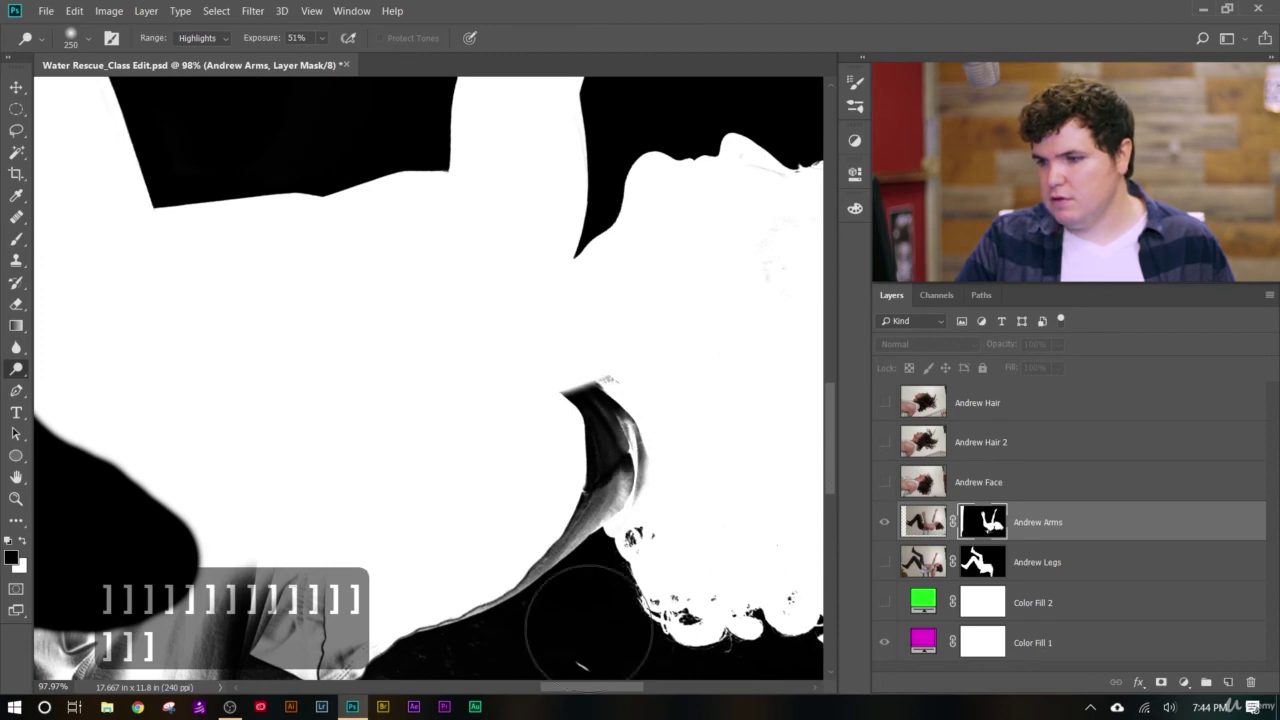
- Dodge the faint grey specks inside the face and head area to white with the 250 px brush
left_click_drag(588, 697, 653, 697)
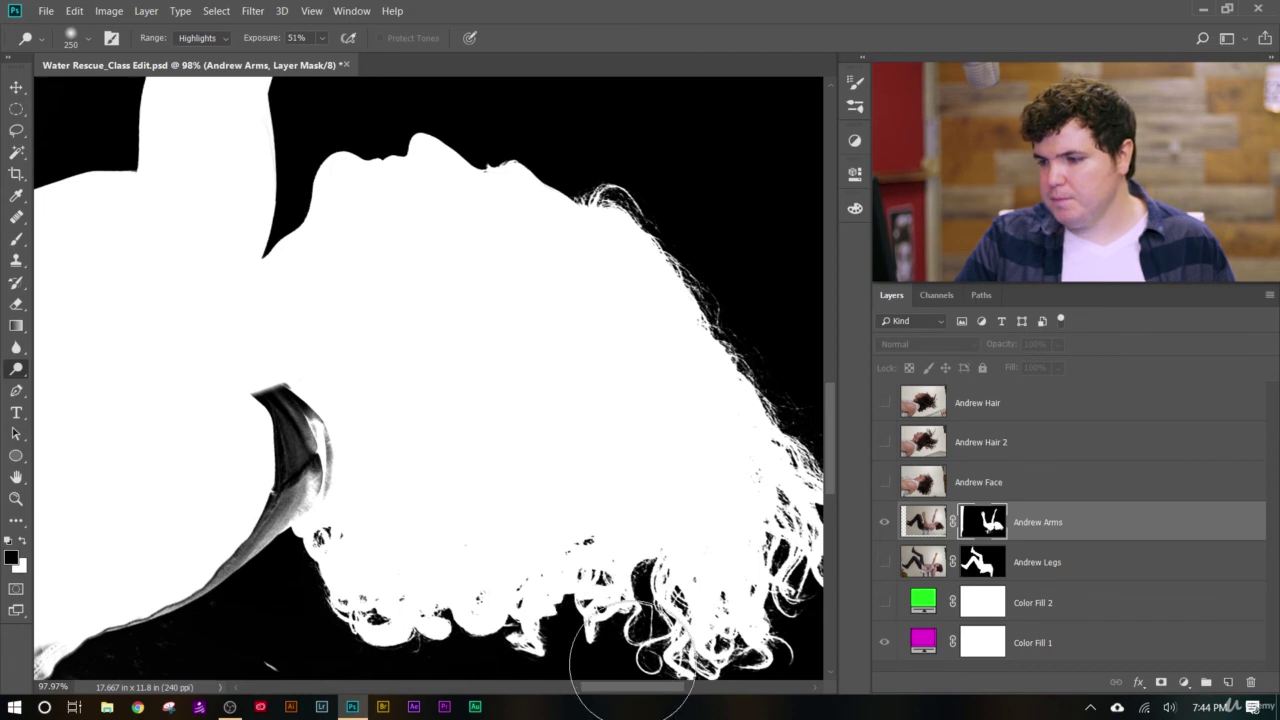
mouse_move(633, 686)
left_mouse_down()
mouse_move(585, 692)
mouse_move(588, 709)
mouse_move(566, 700)
mouse_move(620, 705)
left_mouse_up()
scroll(800, 490, "up", 4)
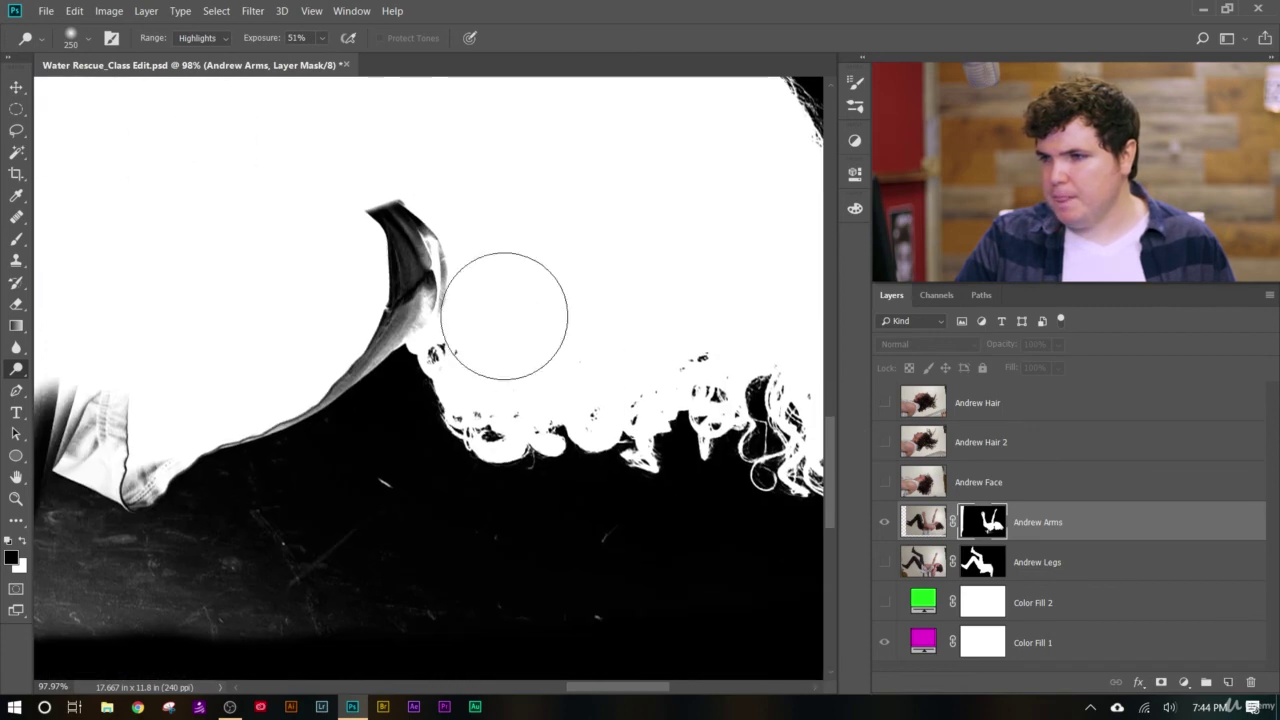
- Paint the dark collar area between the shoulder and the hair white with a 62 px soft Brush
scroll(355, 240, "up", 4)
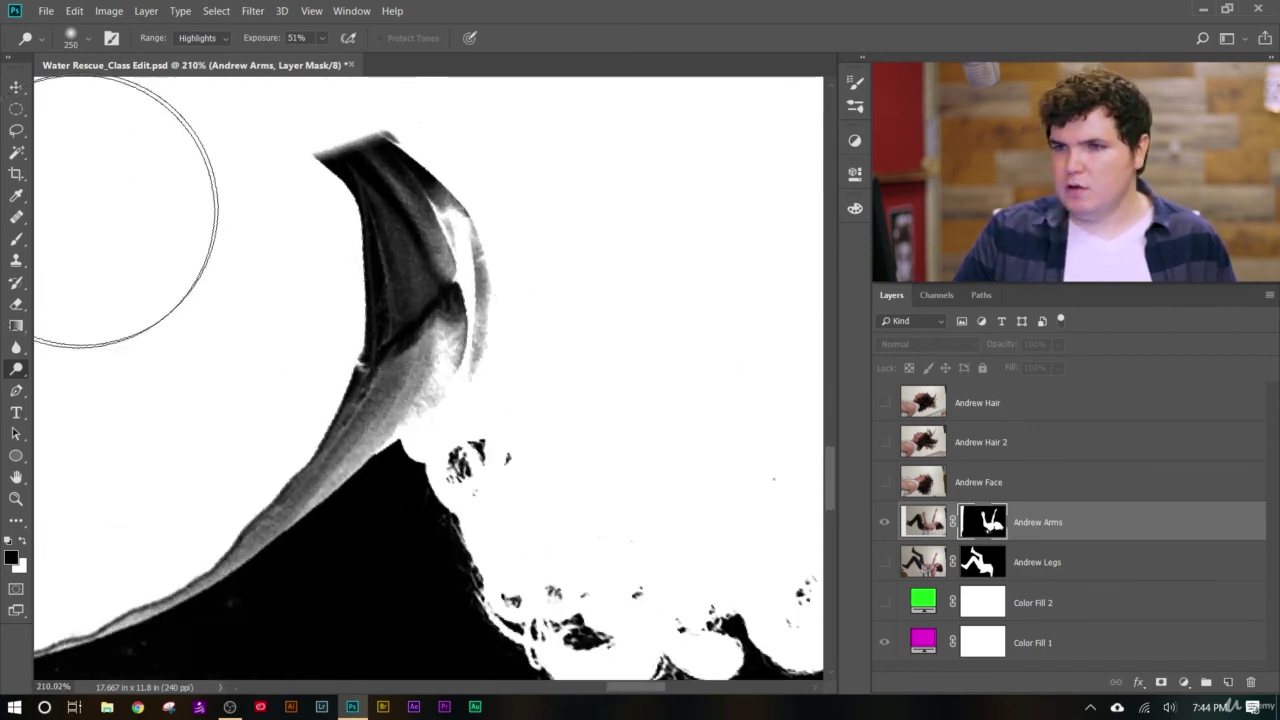
left_click(16, 241)
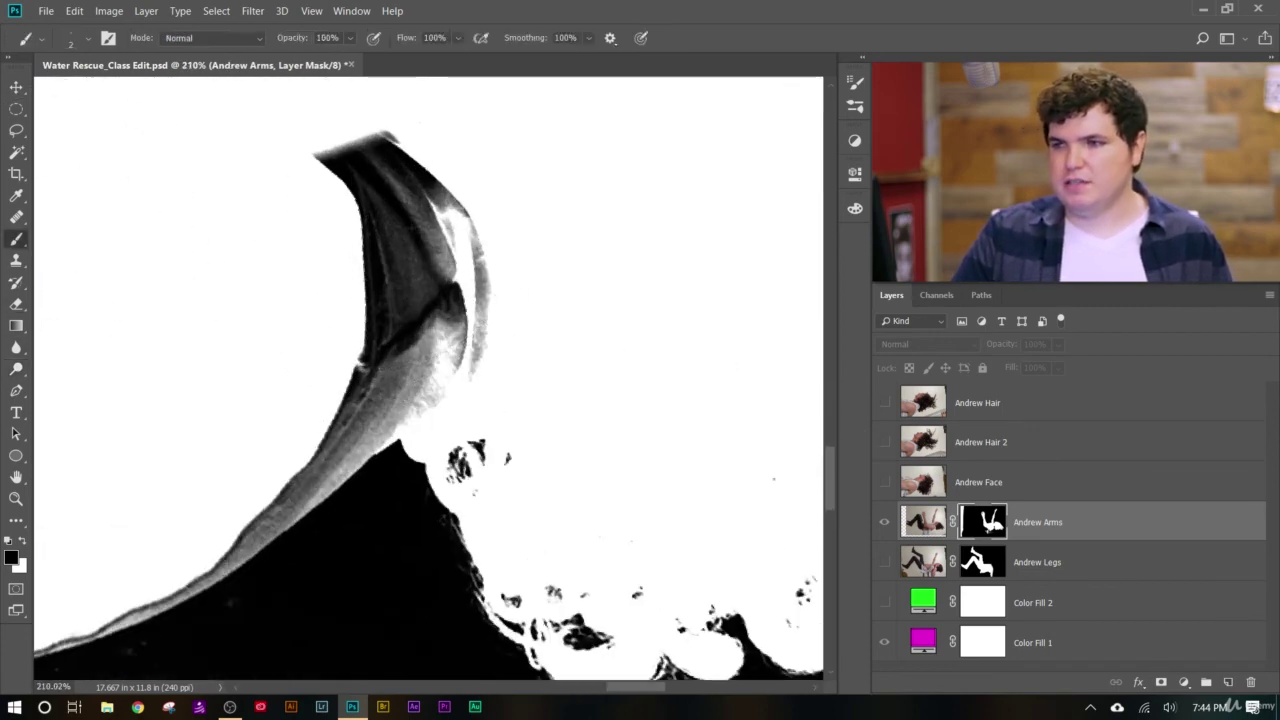
key("bracketleft")
key("bracketleft")
key("bracketleft")
key("bracketleft")
key("bracketleft")
key("bracketleft")
key("bracketleft")
key("bracketleft")
key("bracketleft")
key("bracketleft")
key("bracketleft")
key("bracketleft")
key("bracketleft")
key("bracketleft")
key("bracketleft")
key("bracketleft")
key("bracketleft")
key("bracketleft")
key("bracketleft")
key("bracketleft")
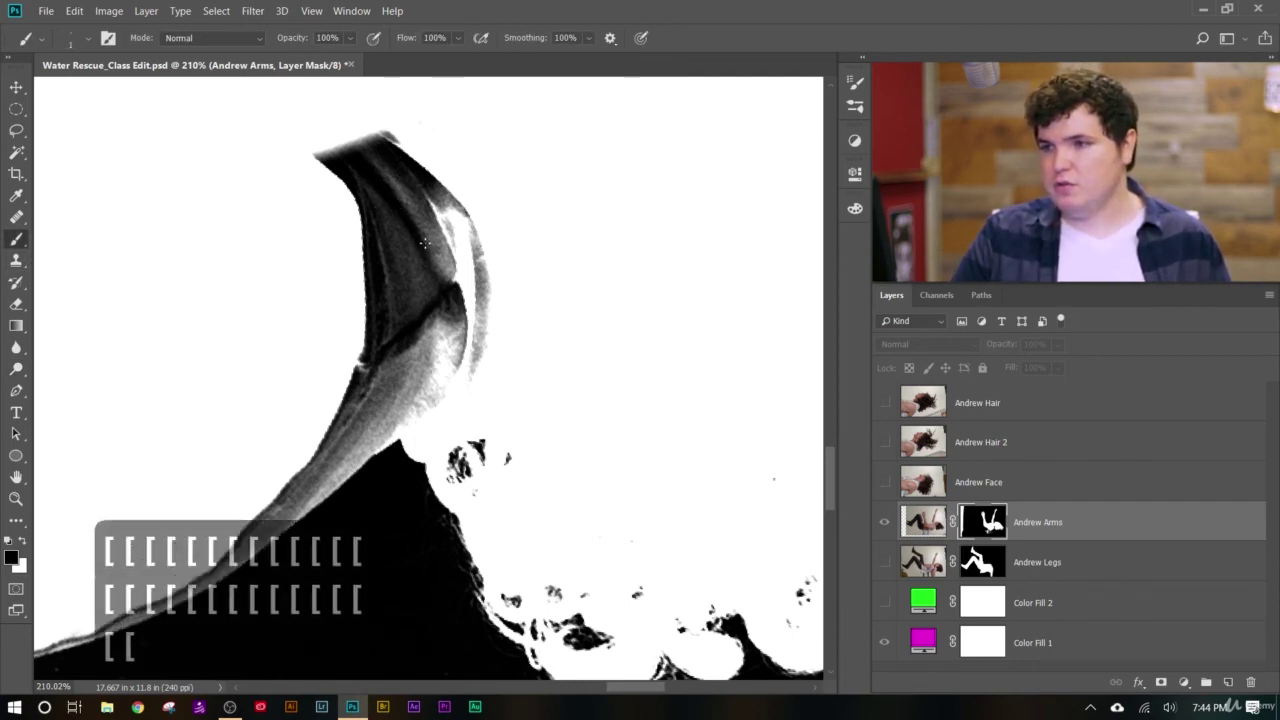
key("bracketleft")
key("bracketleft")
key("bracketleft")
key("bracketleft")
key("bracketleft")
key("bracketleft")
key("bracketleft")
key("bracketleft")
key("bracketleft")
key("bracketleft")
key("bracketleft")
key("bracketleft")
key("bracketleft")
key("bracketleft")
key("bracketleft")
key("bracketleft")
key("bracketleft")
key("bracketleft")
key("bracketleft")
key("bracketleft")
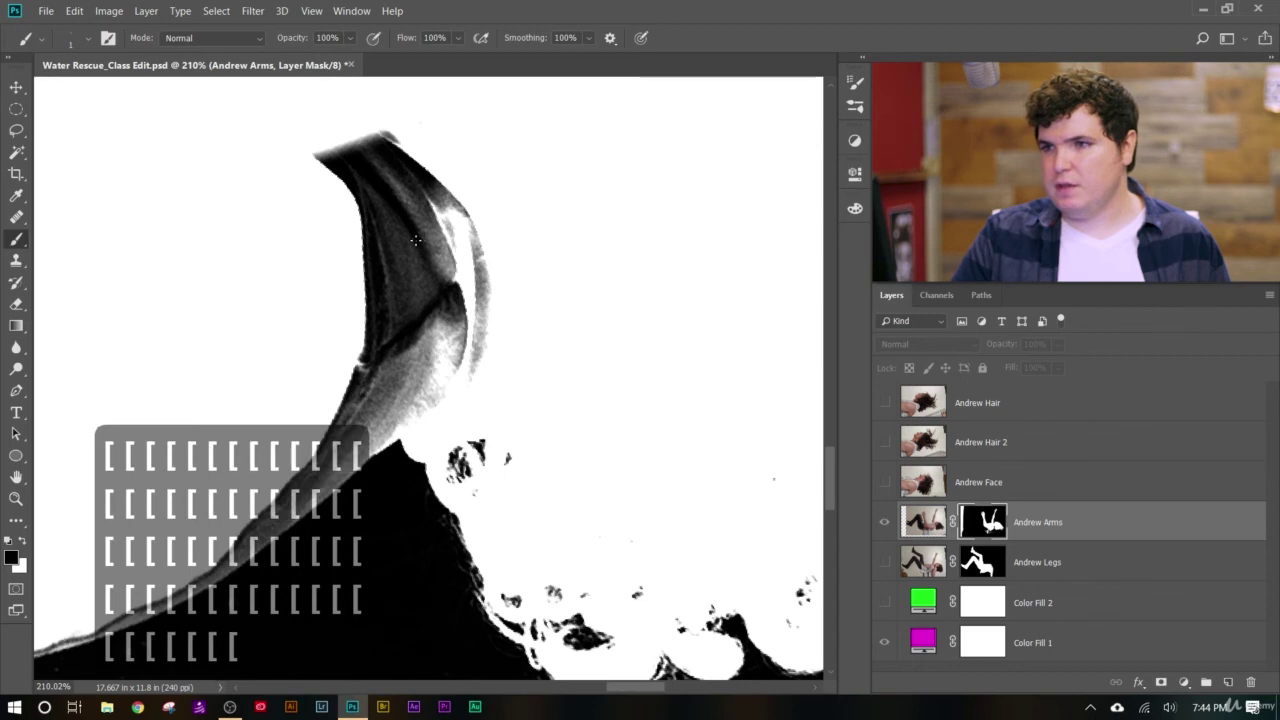
left_click(89, 42)
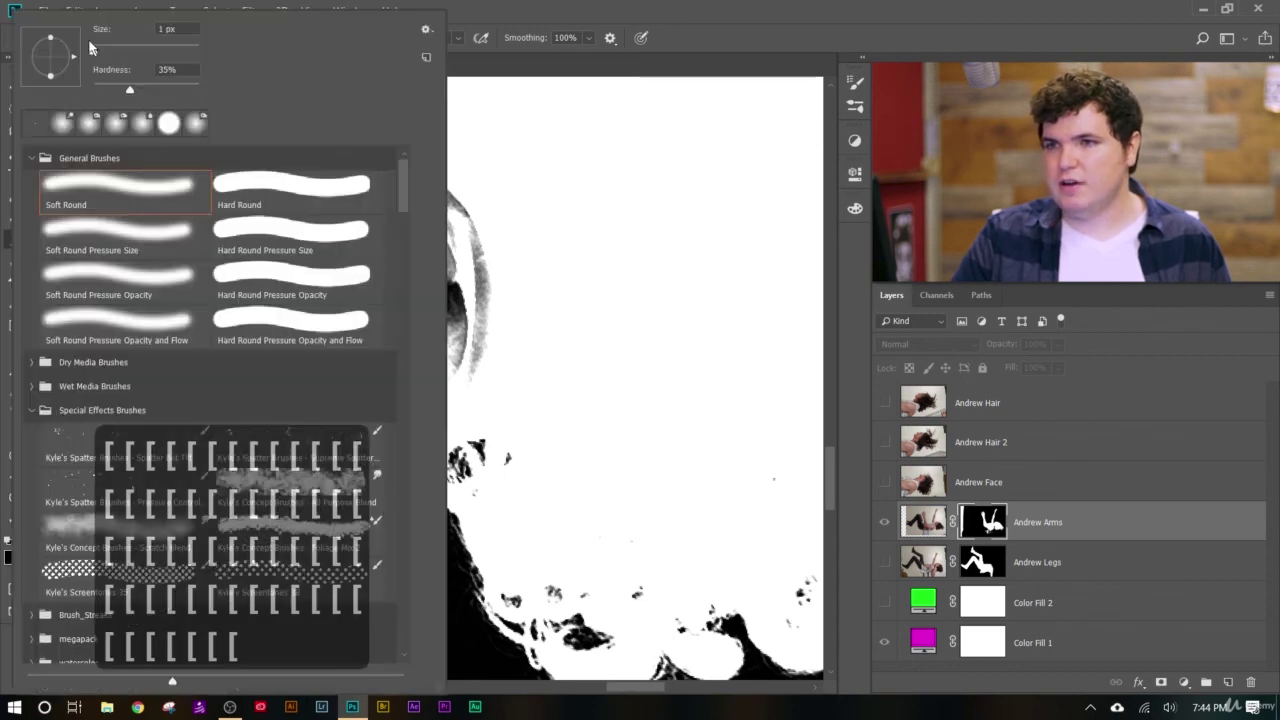
key("Return")
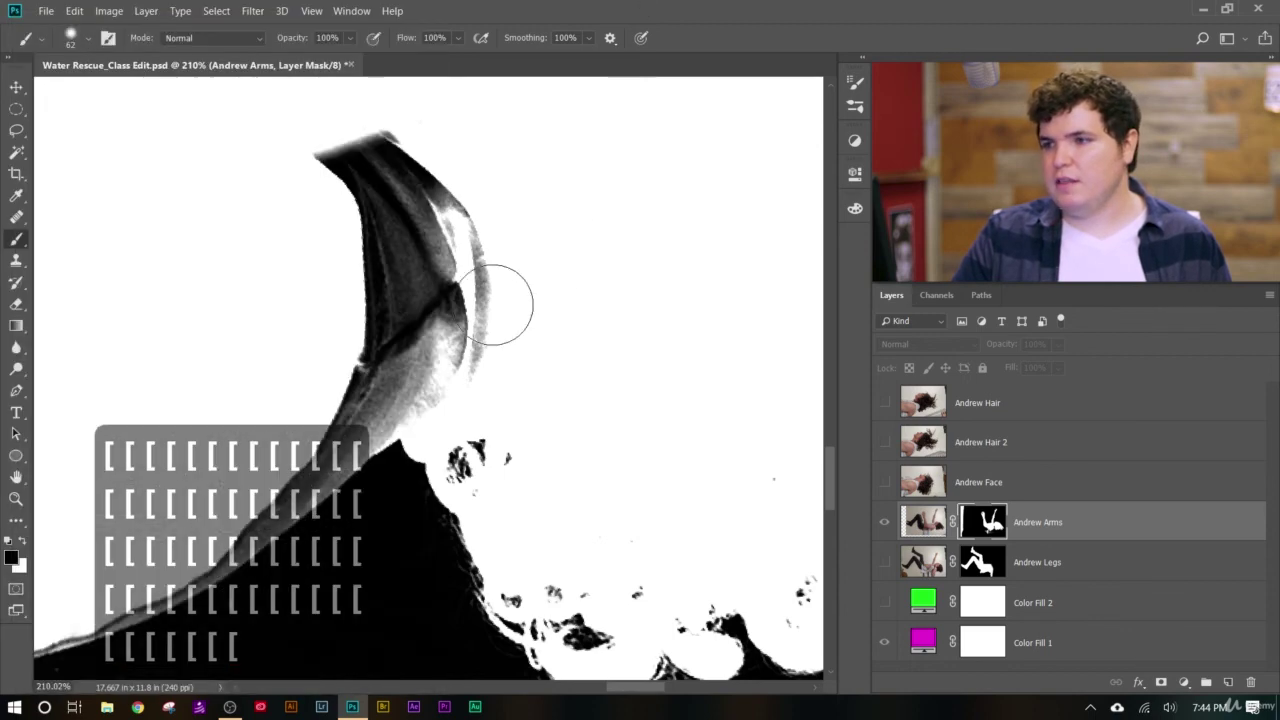
mouse_move(470, 200)
left_mouse_down()
mouse_move(394, 155)
mouse_move(349, 157)
left_mouse_up()
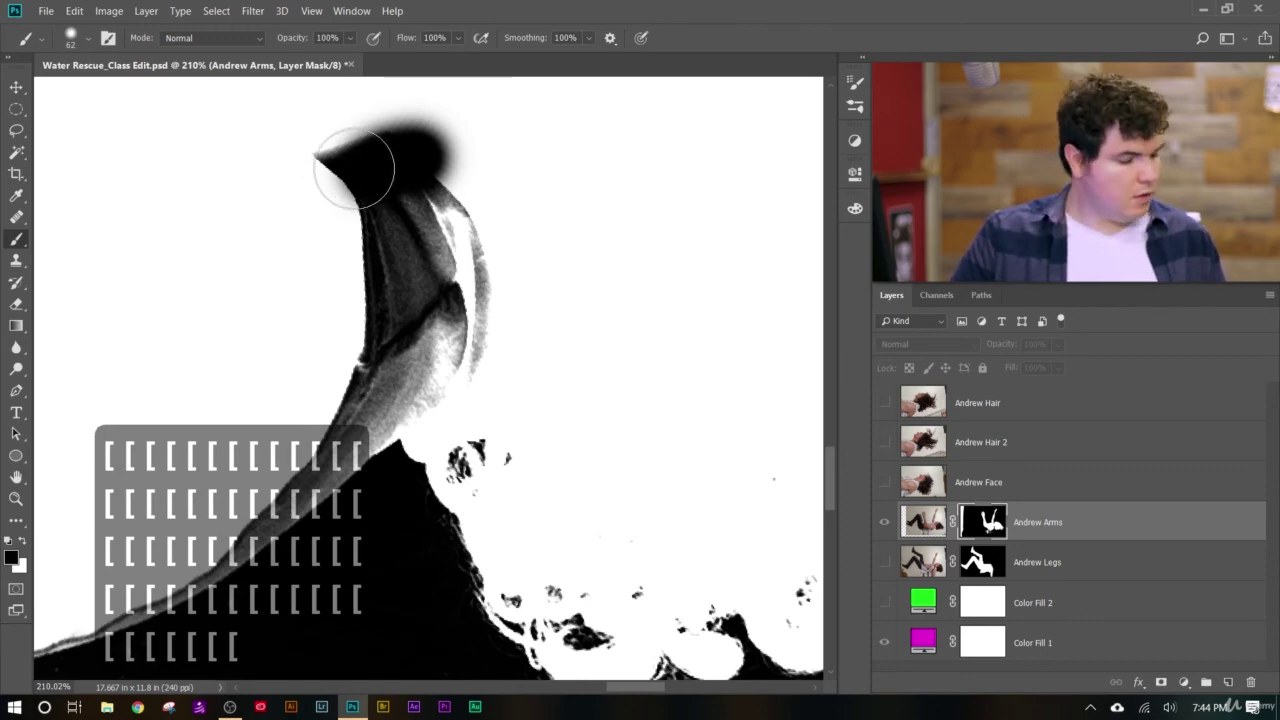
key("x")
mouse_move(420, 140)
left_mouse_down()
mouse_move(255, 195)
mouse_move(370, 221)
mouse_move(333, 209)
mouse_move(372, 248)
mouse_move(394, 355)
mouse_move(453, 393)
mouse_move(437, 390)
mouse_move(470, 360)
mouse_move(479, 196)
mouse_move(464, 186)
mouse_move(453, 314)
mouse_move(386, 185)
mouse_move(329, 322)
mouse_move(418, 128)
mouse_move(382, 258)
mouse_move(430, 262)
mouse_move(267, 446)
mouse_move(421, 336)
mouse_move(257, 451)
left_mouse_up()
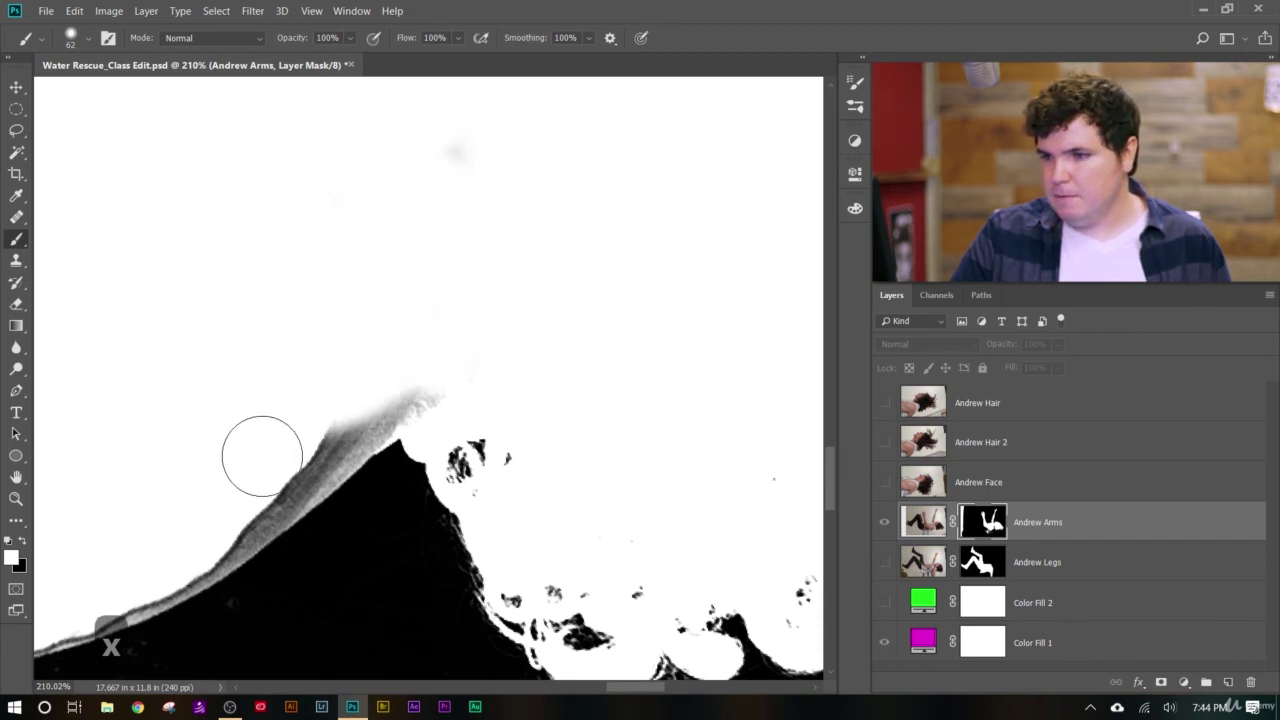
- Paint the grey strip along the shirt edge below the neck white with the 62 px brush
left_click_drag(623, 688, 614, 699)
scroll(634, 534, "down", 8)
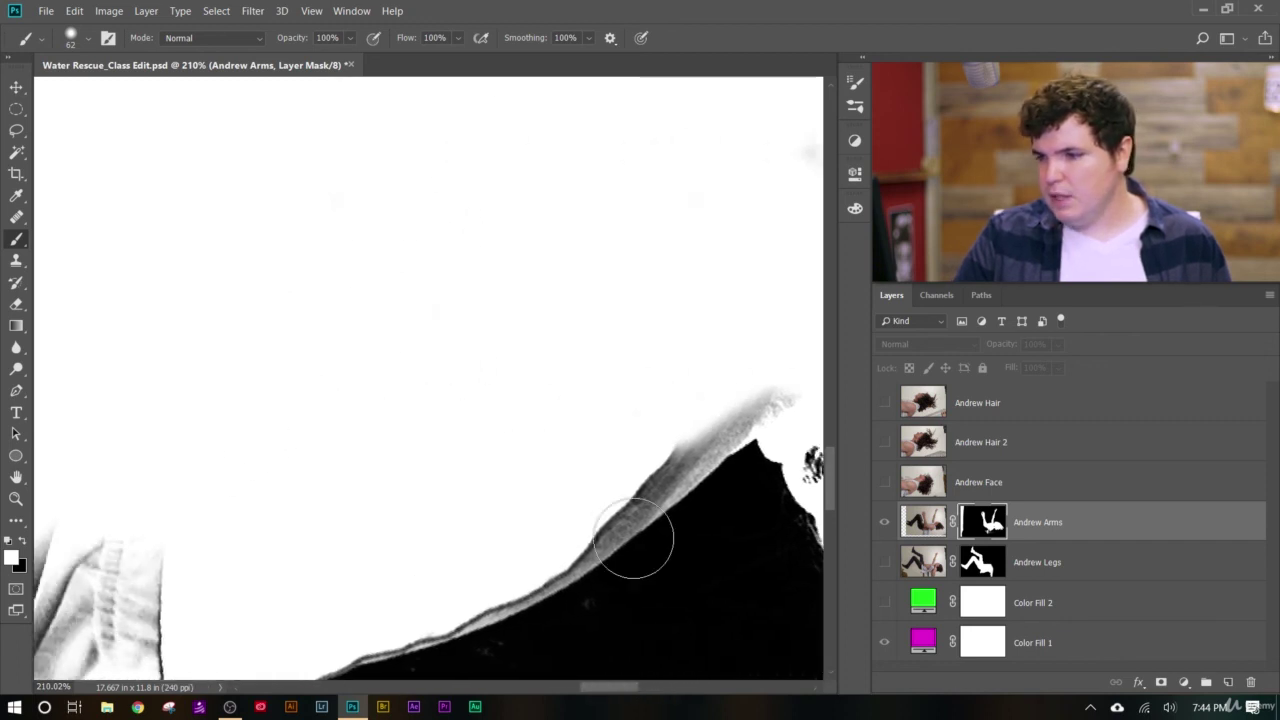
scroll(683, 648, "up", 6)
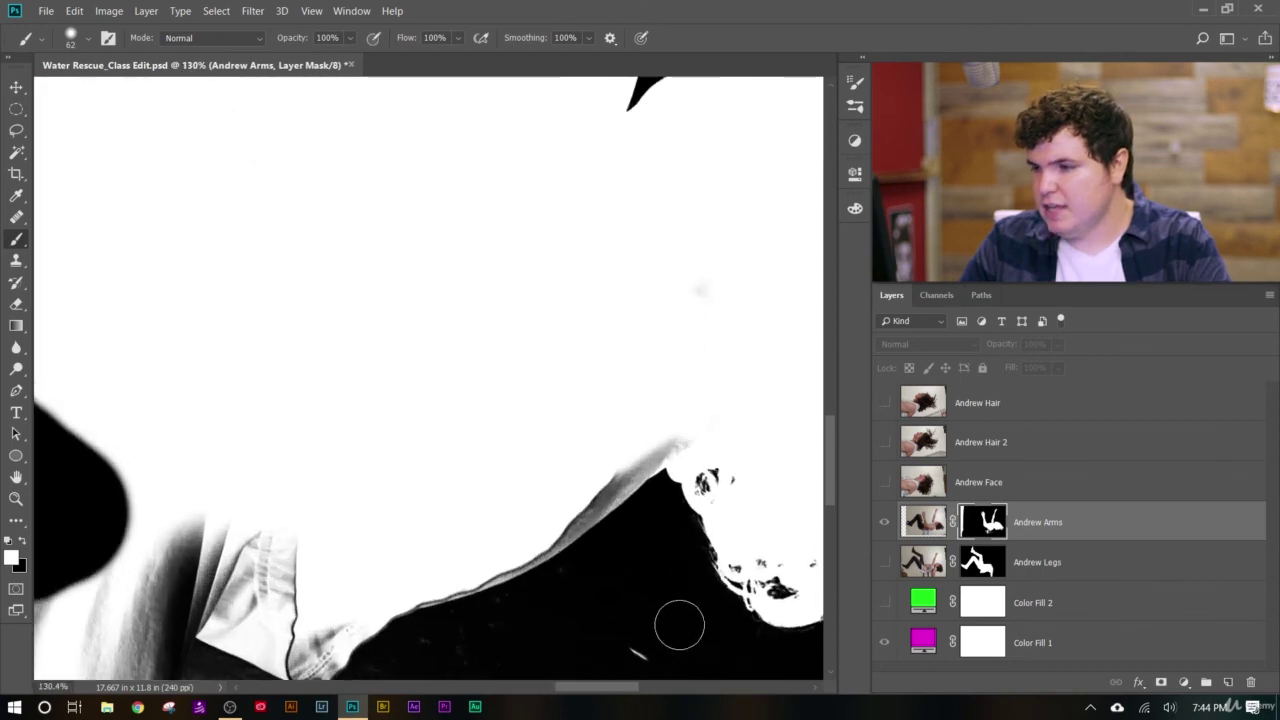
mouse_move(458, 409)
left_mouse_down()
mouse_move(733, 200)
mouse_move(564, 307)
mouse_move(761, 198)
mouse_move(695, 244)
mouse_move(725, 228)
mouse_move(724, 246)
mouse_move(684, 231)
mouse_move(608, 260)
mouse_move(410, 450)
mouse_move(332, 499)
mouse_move(198, 533)
left_mouse_up()
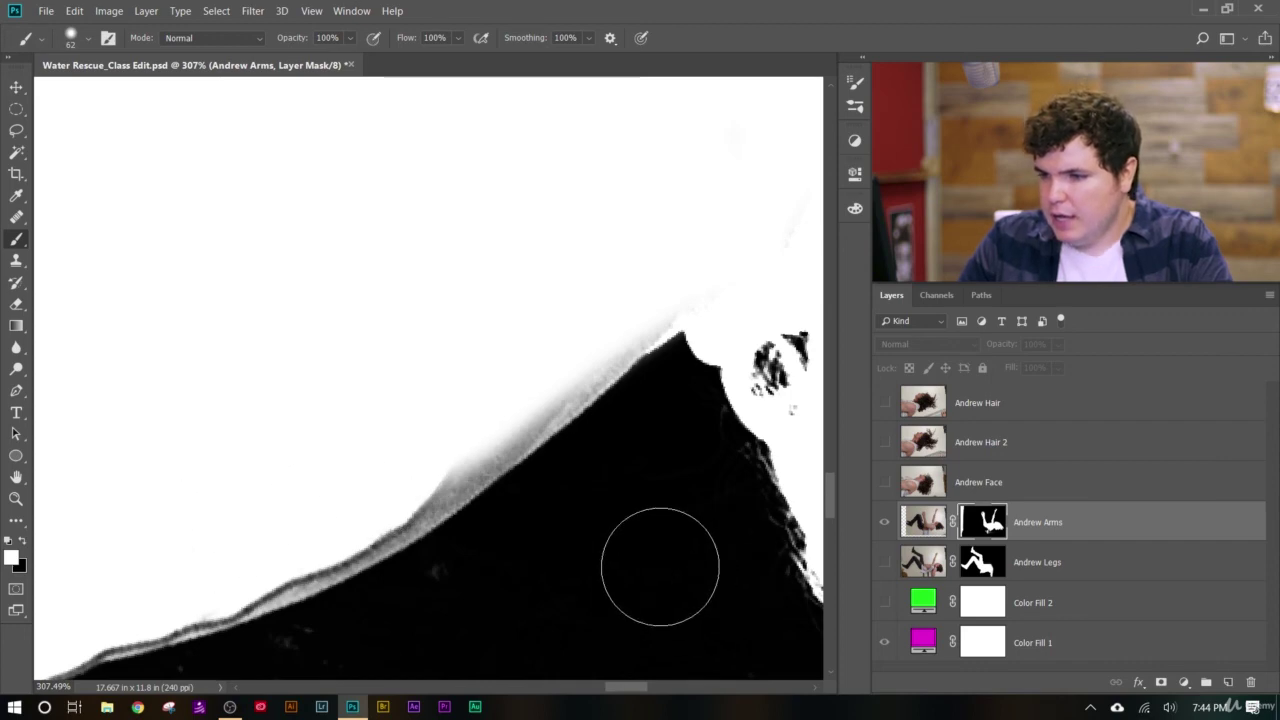
scroll(566, 549, "down", 6)
- Paint the grey fabric folds at the shirt's hanging sleeve opening white on the mask
scroll(317, 660, "up", 2)
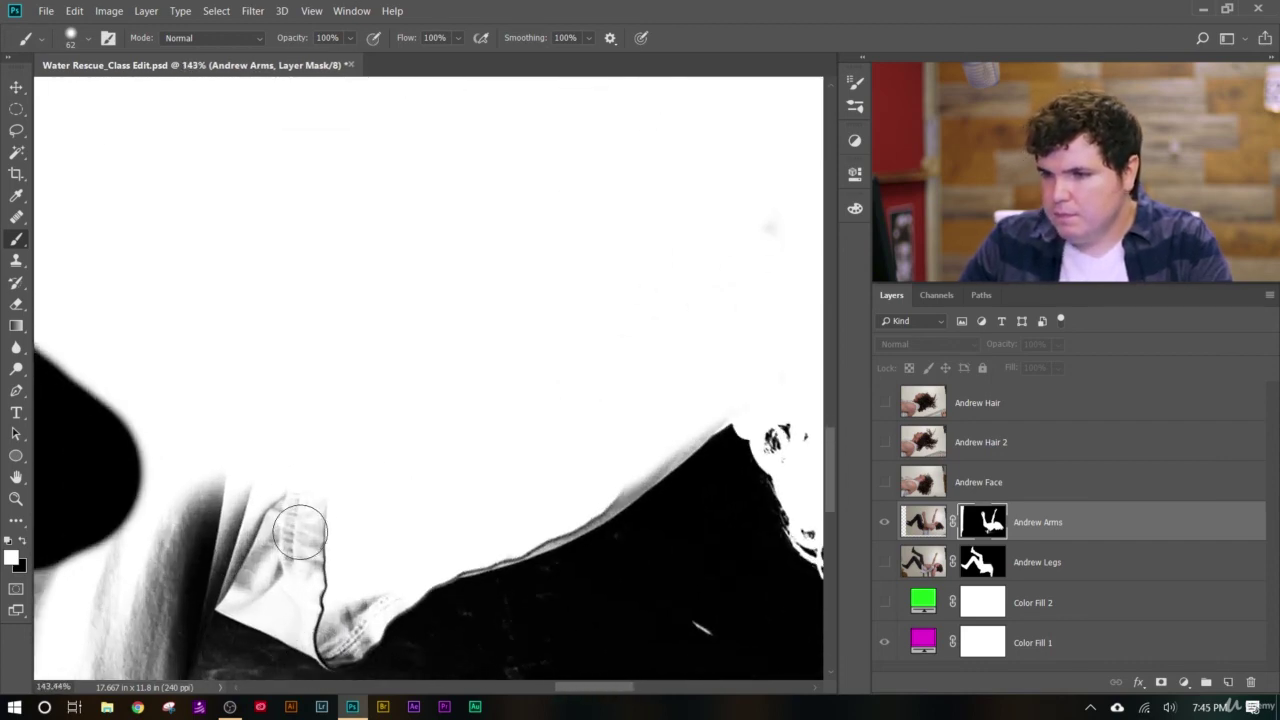
mouse_move(321, 650)
left_mouse_down()
mouse_move(239, 609)
mouse_move(221, 625)
mouse_move(183, 466)
mouse_move(237, 451)
mouse_move(343, 457)
mouse_move(257, 601)
mouse_move(305, 630)
mouse_move(329, 566)
mouse_move(355, 615)
left_mouse_up()
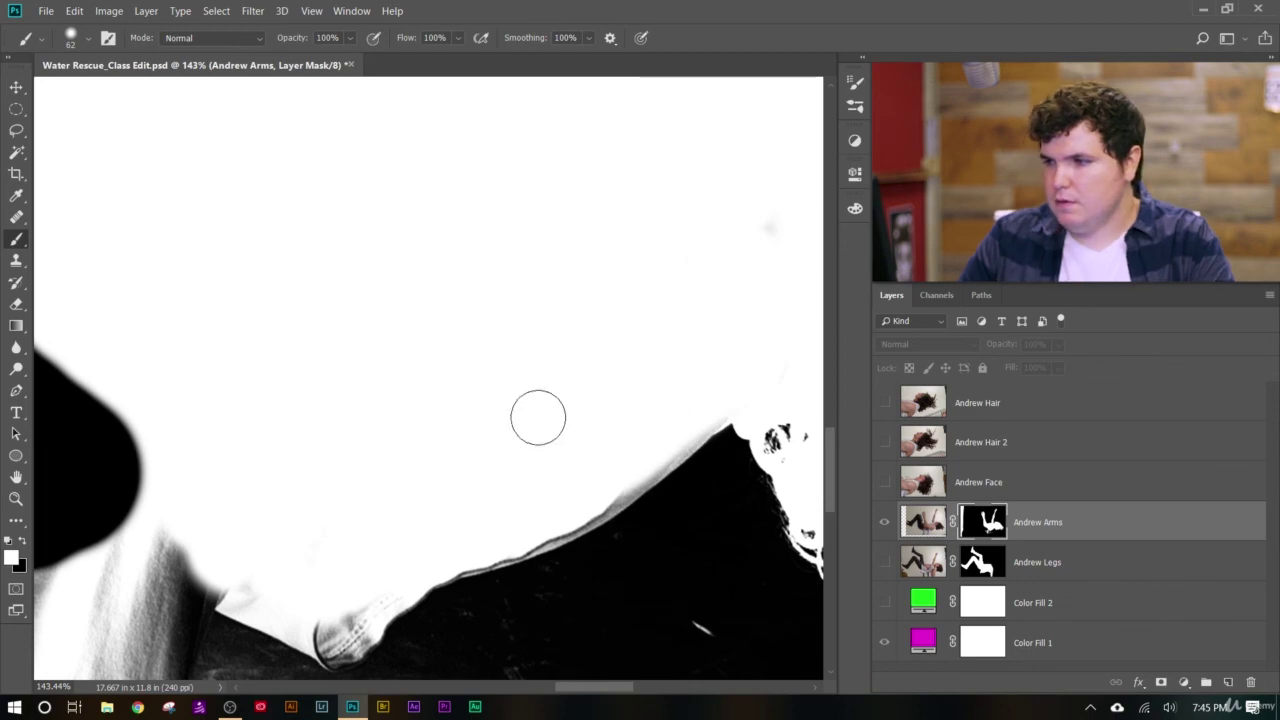
scroll(541, 573, "down", 4)
scroll(479, 627, "down", 1)
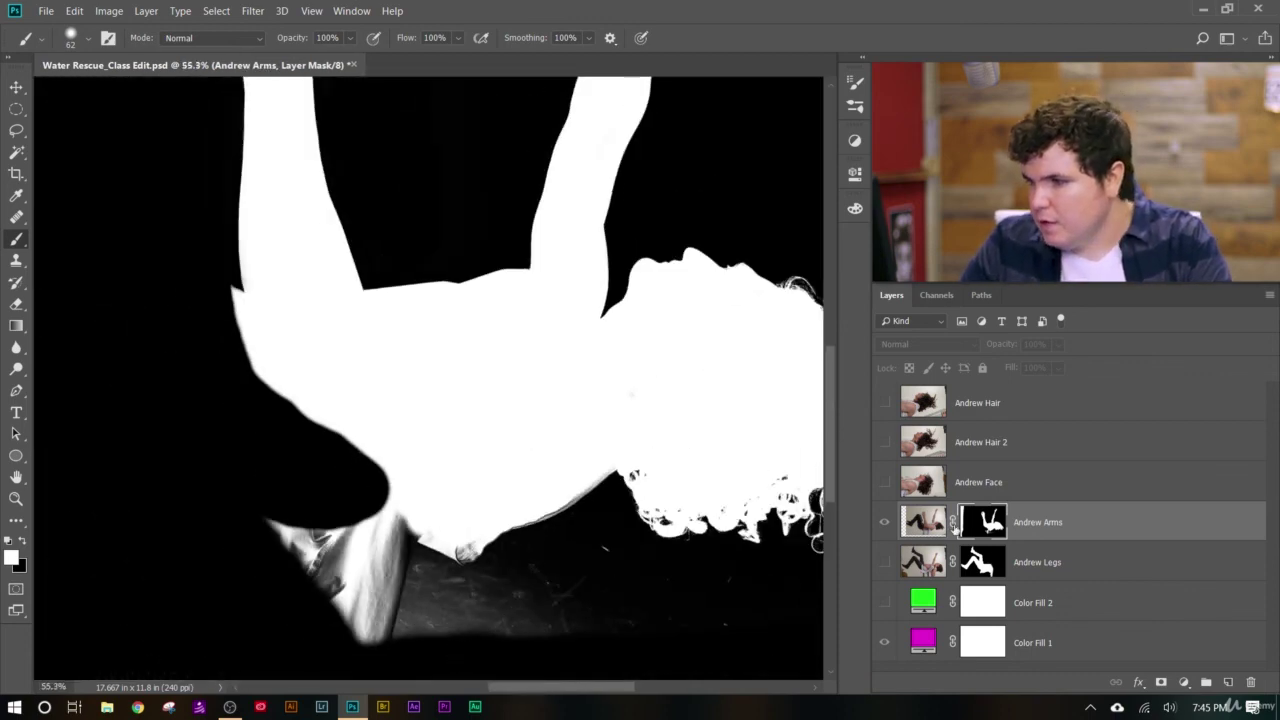
- Show the Andrew Arms image instead of its mask and compare the shirt edge with the mask disabled and re-enabled
left_click(918, 537)
scroll(366, 598, "up", 6)
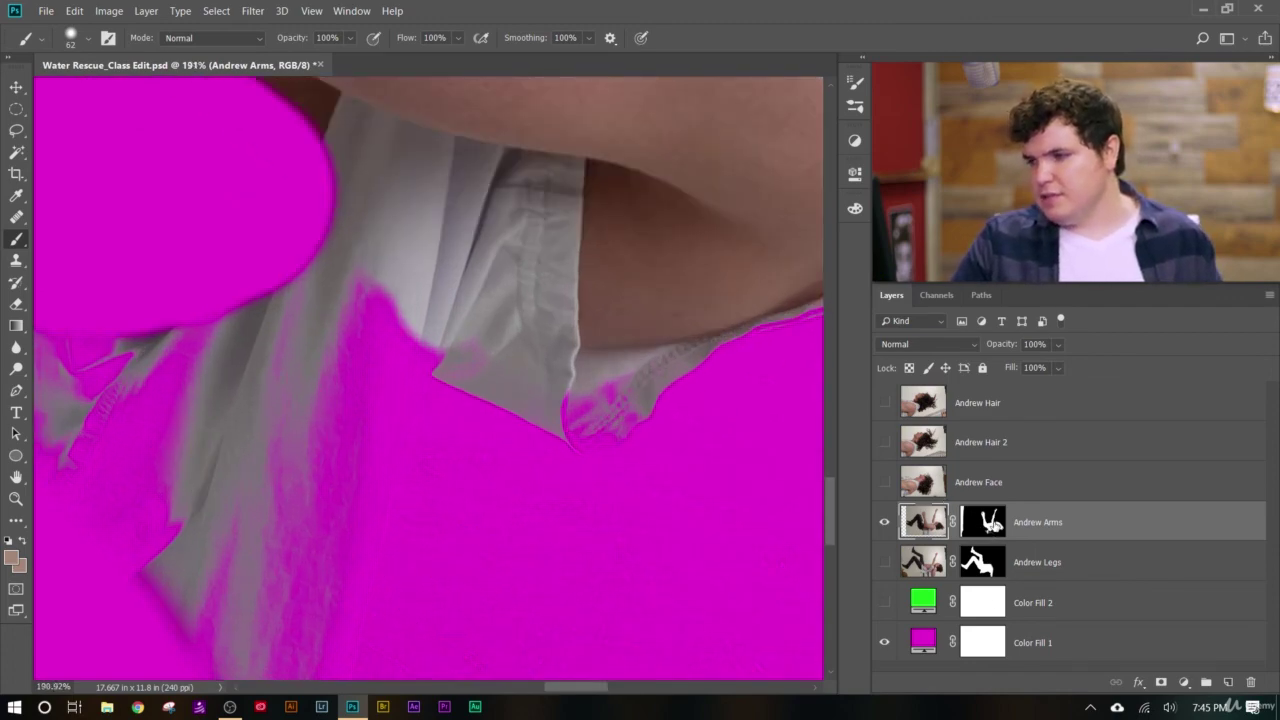
left_click(995, 524, "shift")
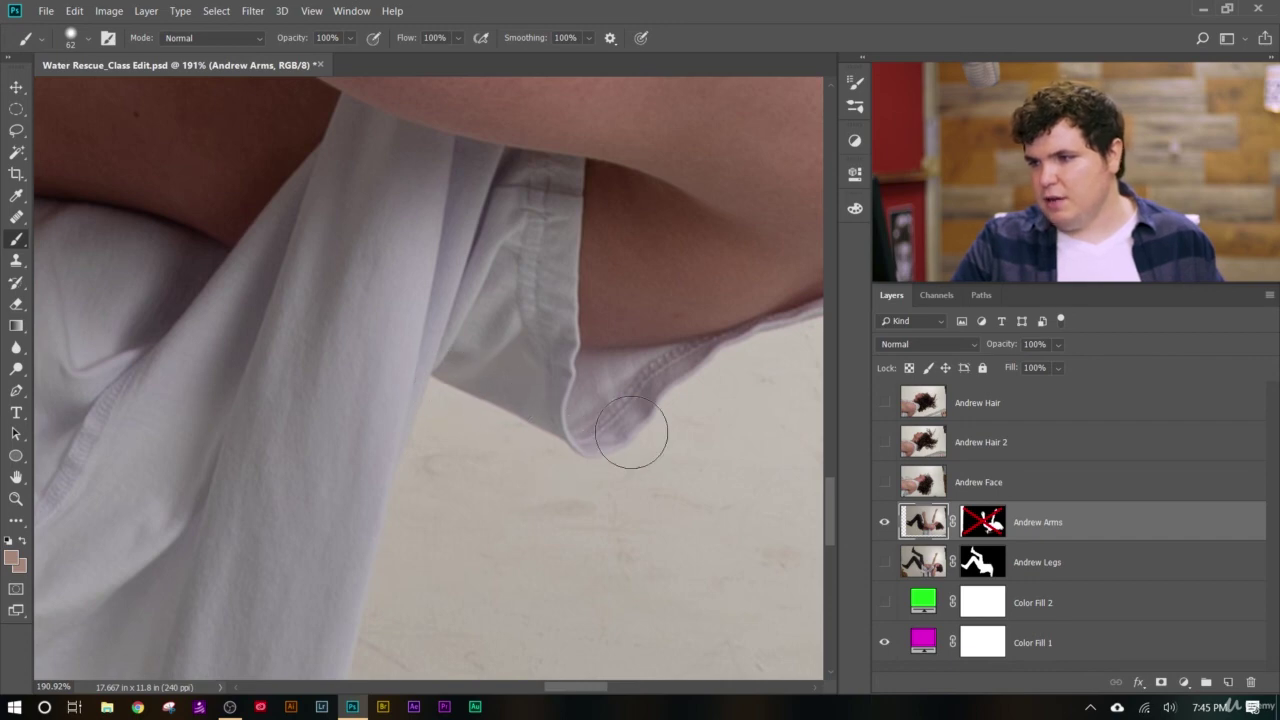
left_click(993, 534, "shift")
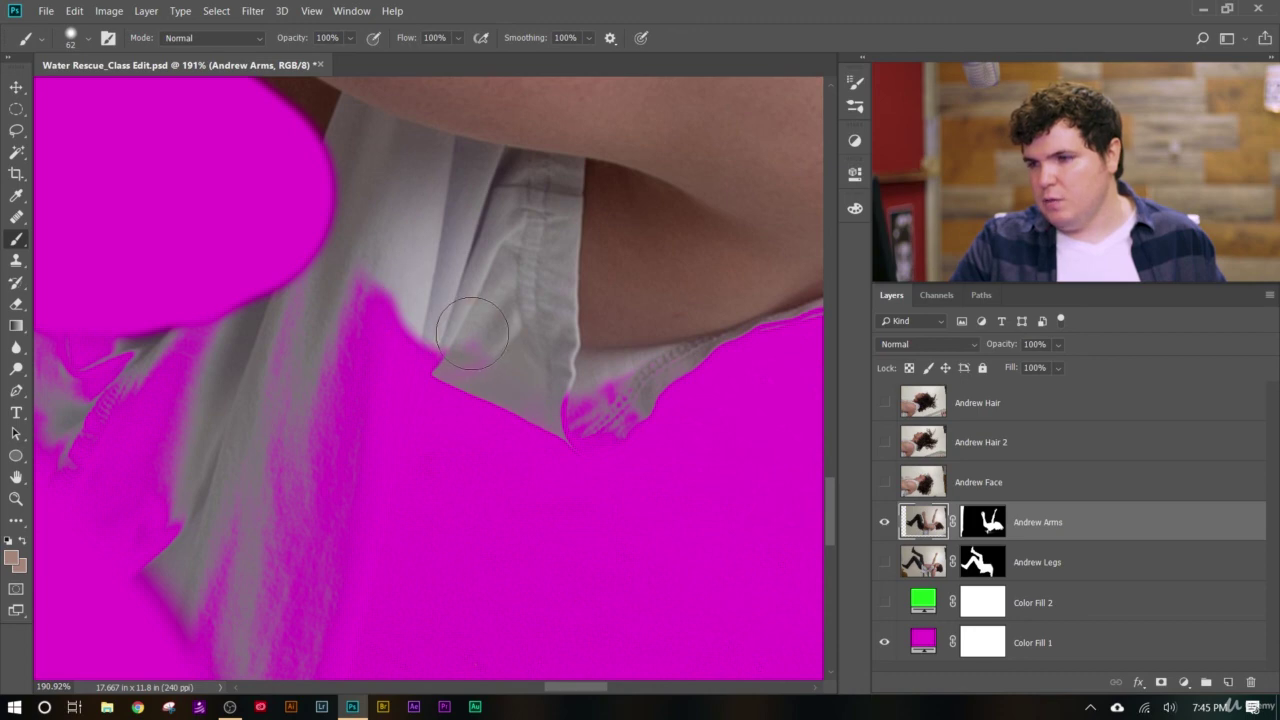
- Undo the trial brush stroke on the shirt, and compare the shirt overlap with Andrew Legs by toggling both layers' visibility
left_click_drag(472, 333, 492, 351)
key("ctrl+z")
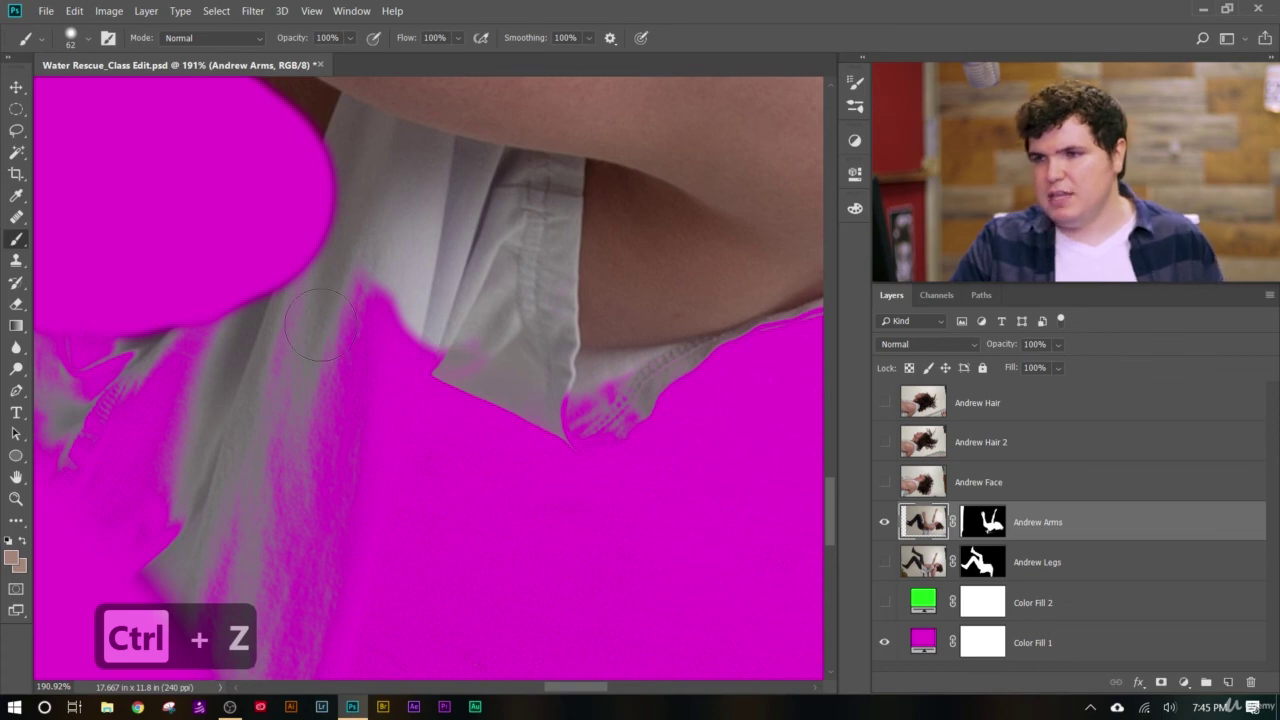
left_click(883, 562)
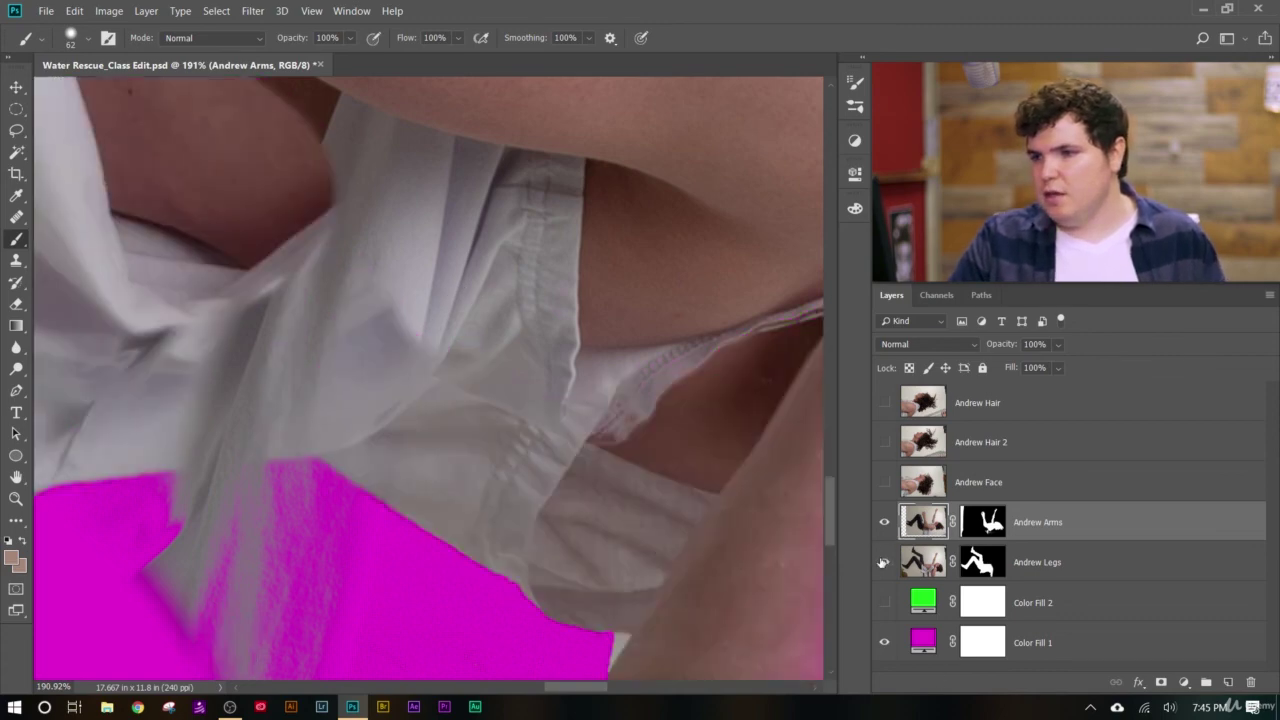
left_click(884, 524)
left_click(884, 522)
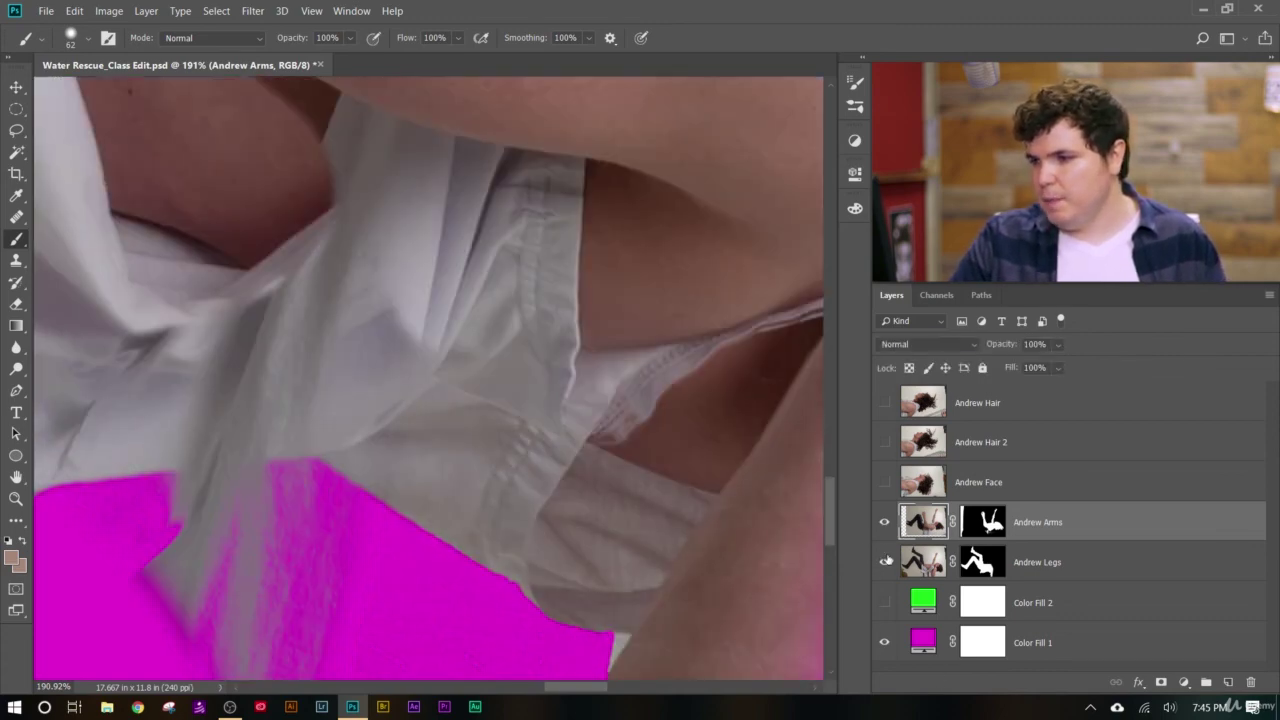
left_click(884, 562)
- Restore the lower tip of the shirt sleeve by painting white on the Andrew Arms mask with a 7 px brush
scroll(535, 383, "up", 5)
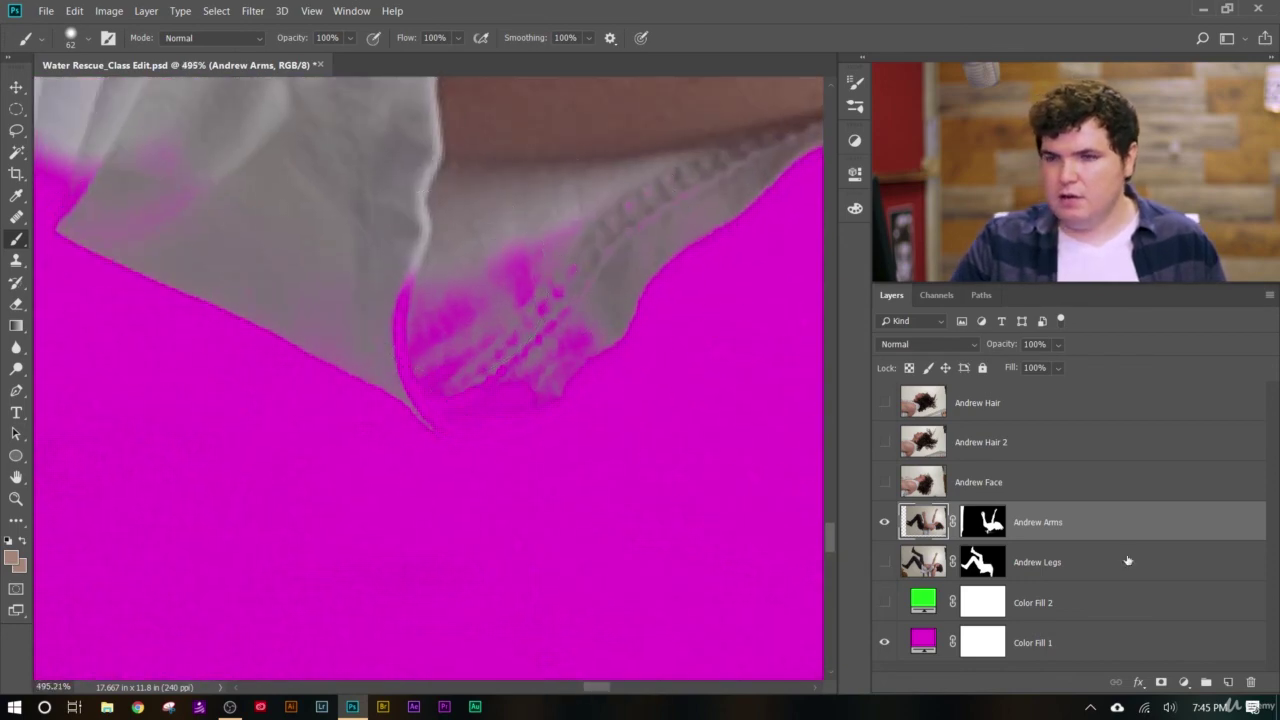
left_click(983, 522)
scroll(532, 342, "up", 3)
key("bracketleft")
key("bracketleft")
key("bracketleft")
key("bracketleft")
key("bracketleft")
key("bracketleft")
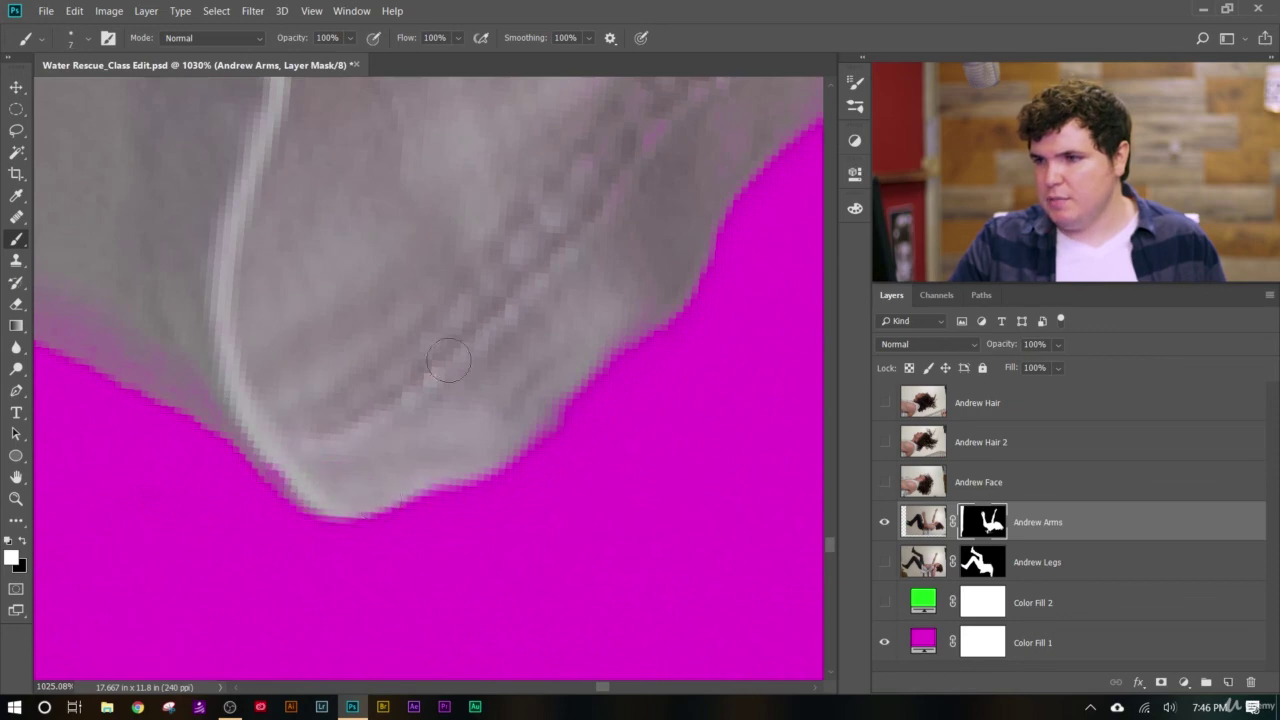
- Restore the shirt edge between the armpit and the hair by painting white on the Andrew Arms mask with a 10 px brush
scroll(448, 360, "down", 2)
key("bracketleft")
key("bracketleft")
key("bracketleft")
key("bracketleft")
scroll(725, 547, "down", 3)
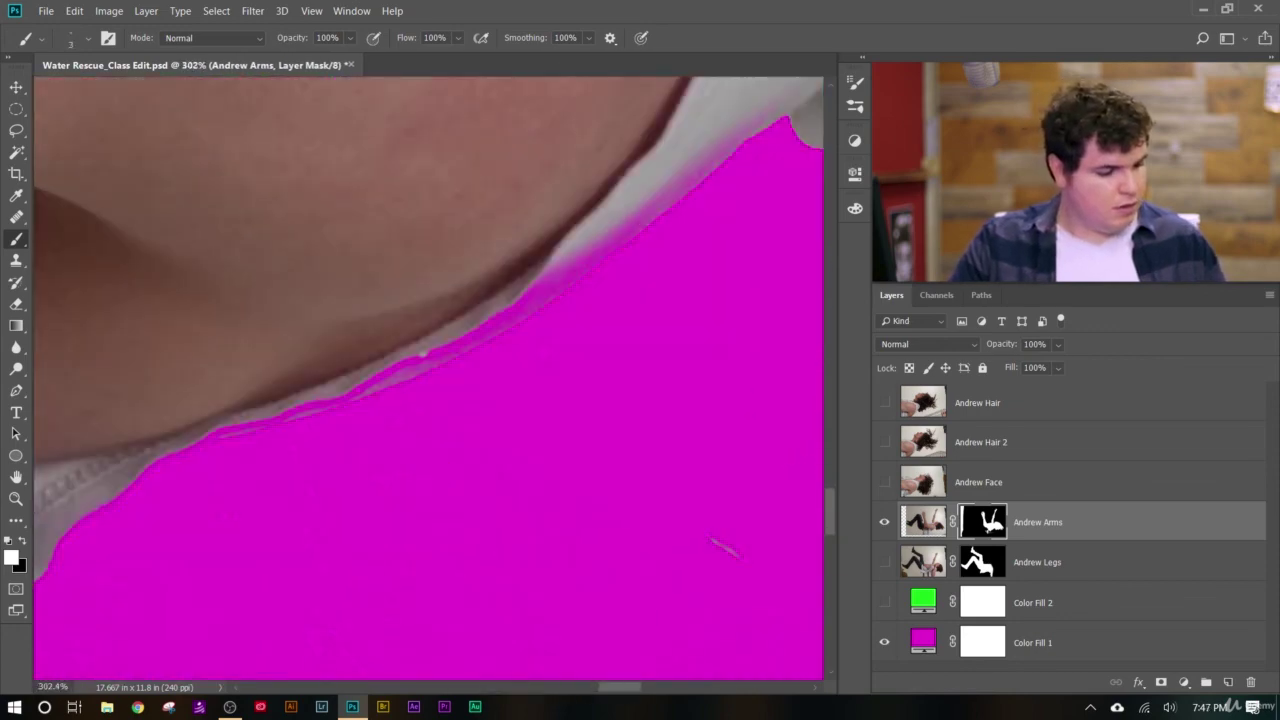
key("bracketright")
key("bracketright")
key("bracketright")
key("bracketright")
key("bracketright")
key("bracketright")
key("bracketright")
scroll(430, 380, "right", 3)
scroll(430, 380, "up", 2)
left_click(320, 522)
left_click(240, 562)
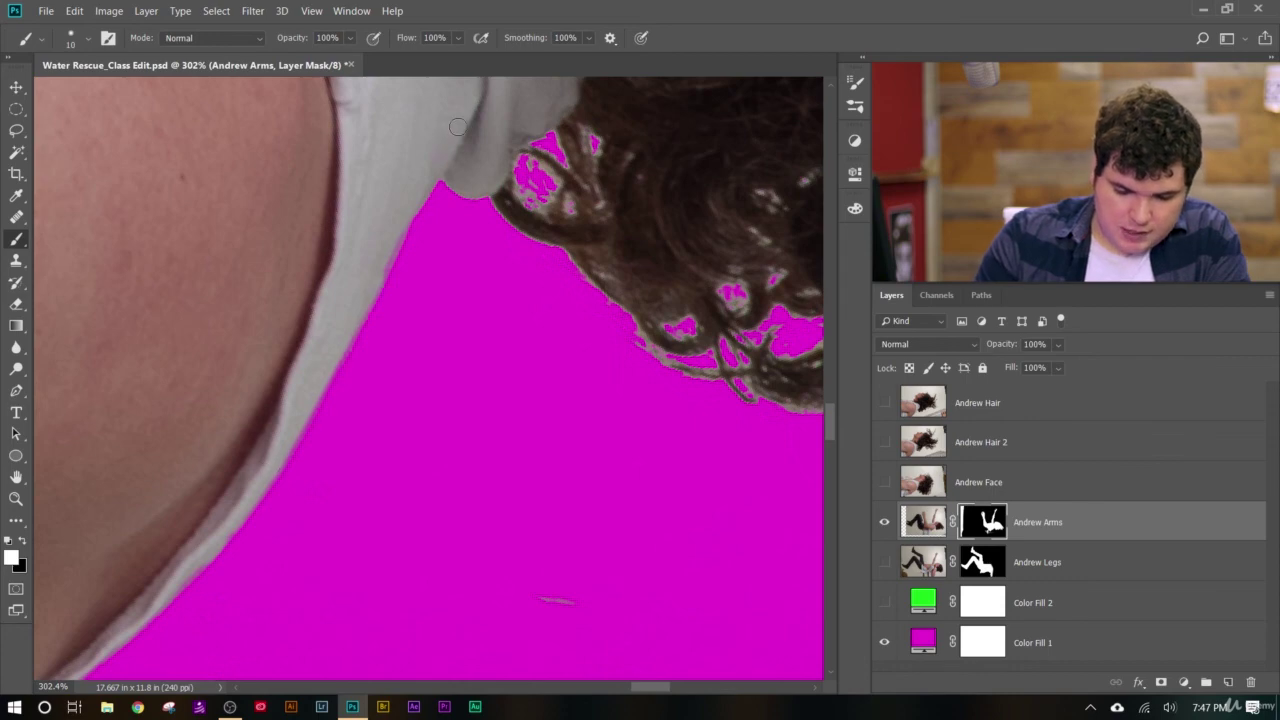
- Display the Andrew Arms mask and burn the grey background specks beneath the shirt and hair to black, using an 80 px brush on Shadows
scroll(455, 105, "down", 6)
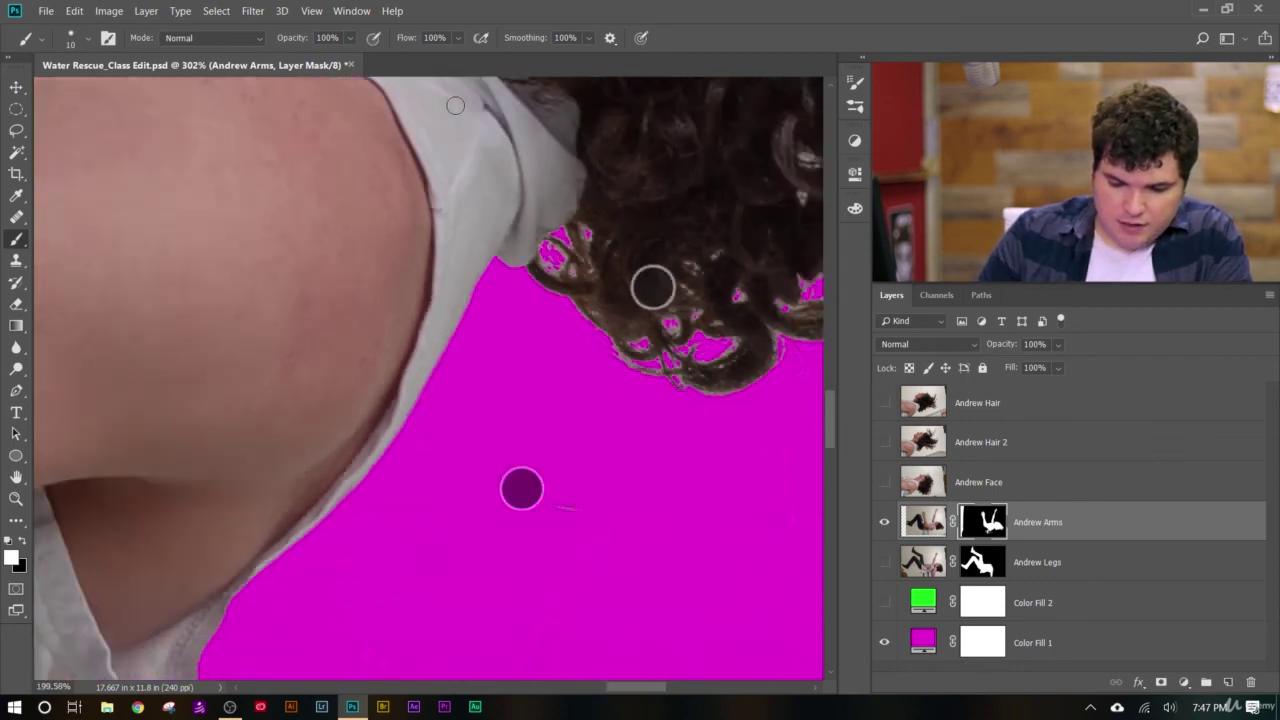
scroll(455, 105, "up", 3)
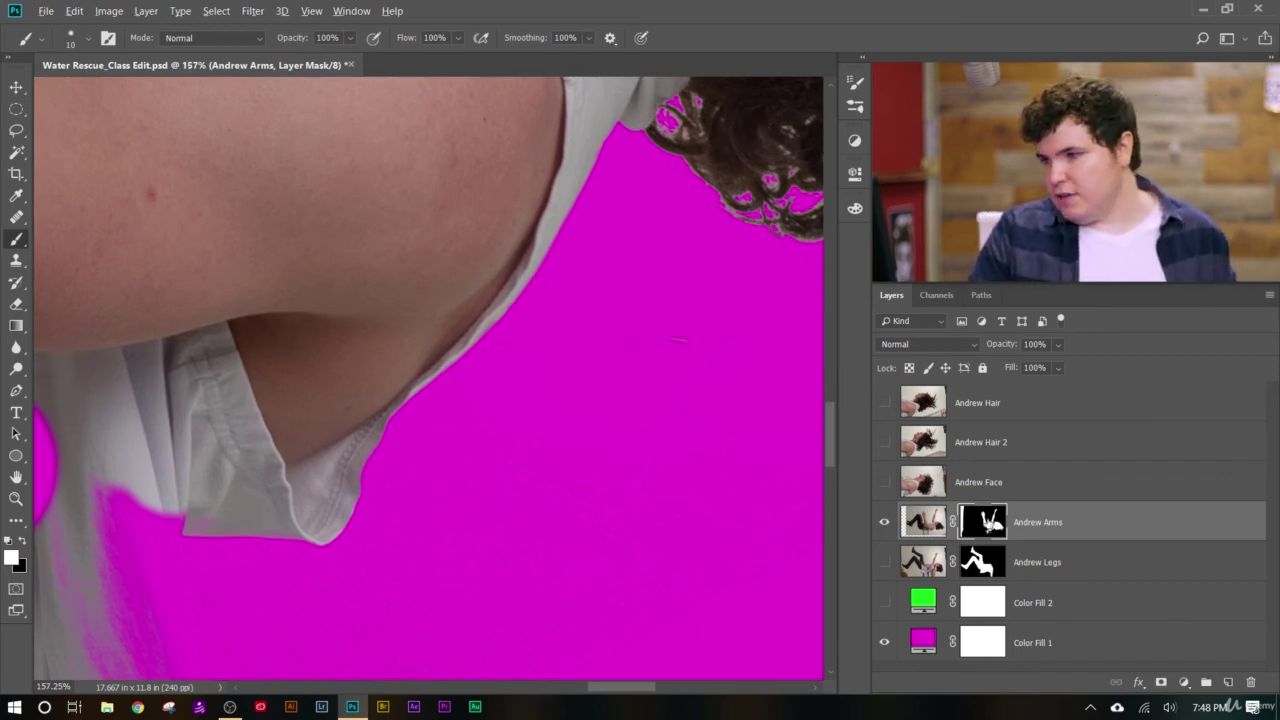
left_click(982, 521, "alt")
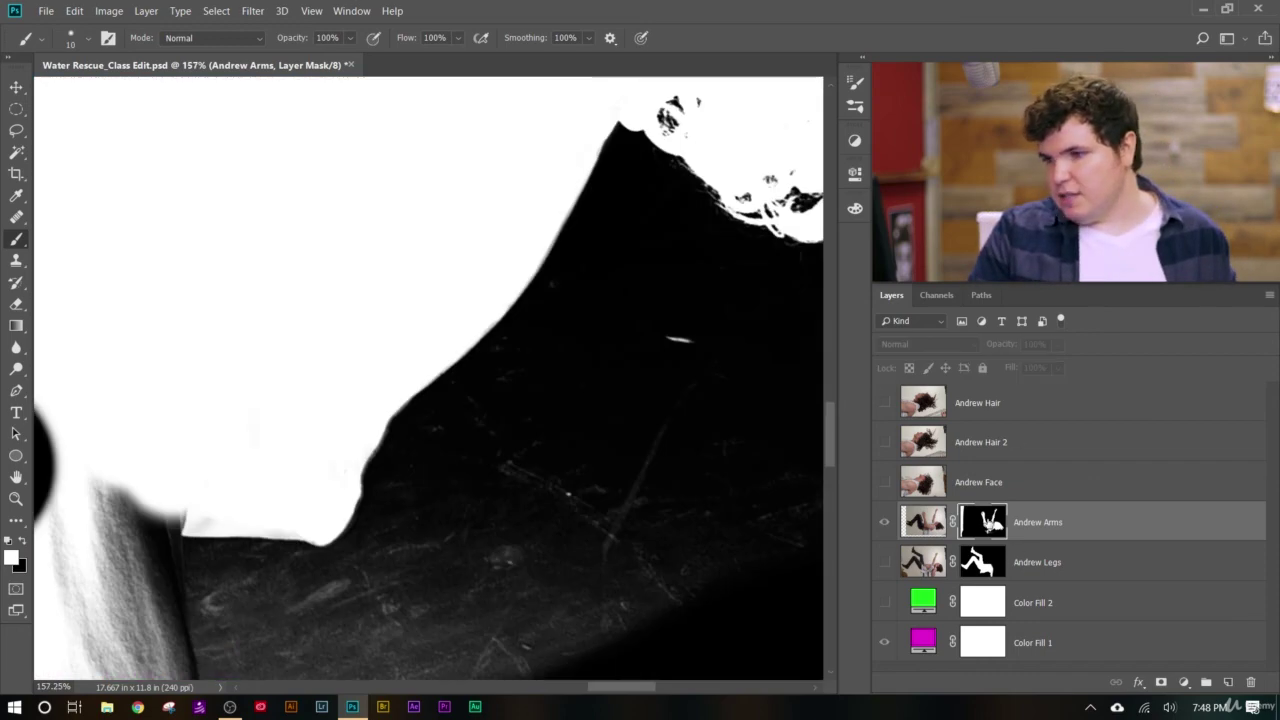
right_click(16, 371)
left_click(86, 385)
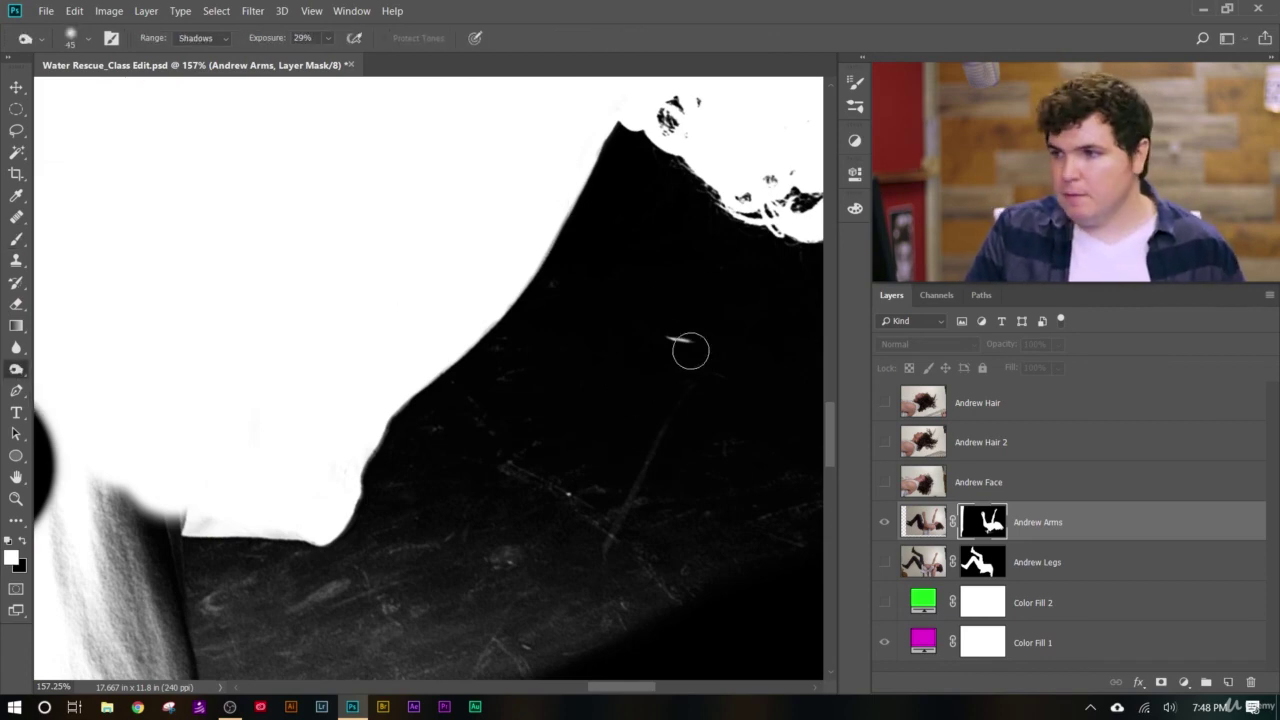
key("bracketright")
key("bracketright")
key("bracketright")
key("bracketright")
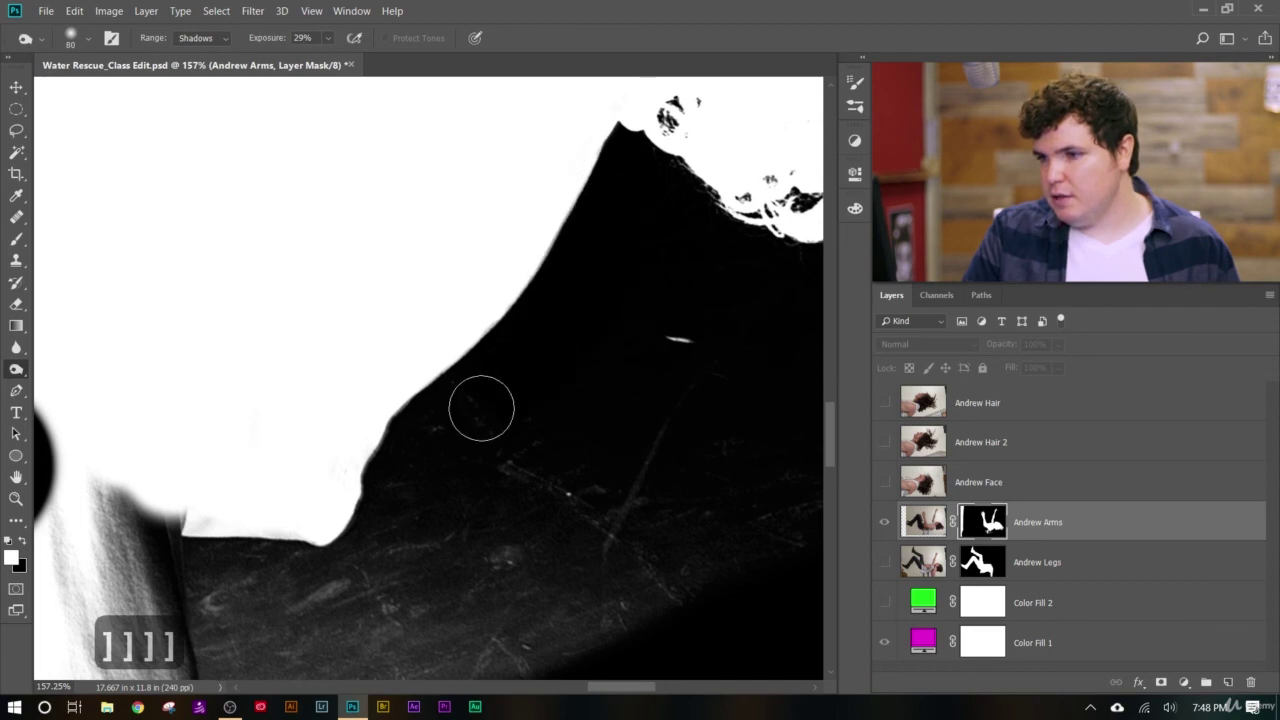
mouse_move(481, 408)
left_mouse_down()
mouse_move(389, 451)
mouse_move(397, 426)
mouse_move(457, 460)
mouse_move(524, 463)
mouse_move(520, 585)
left_mouse_up()
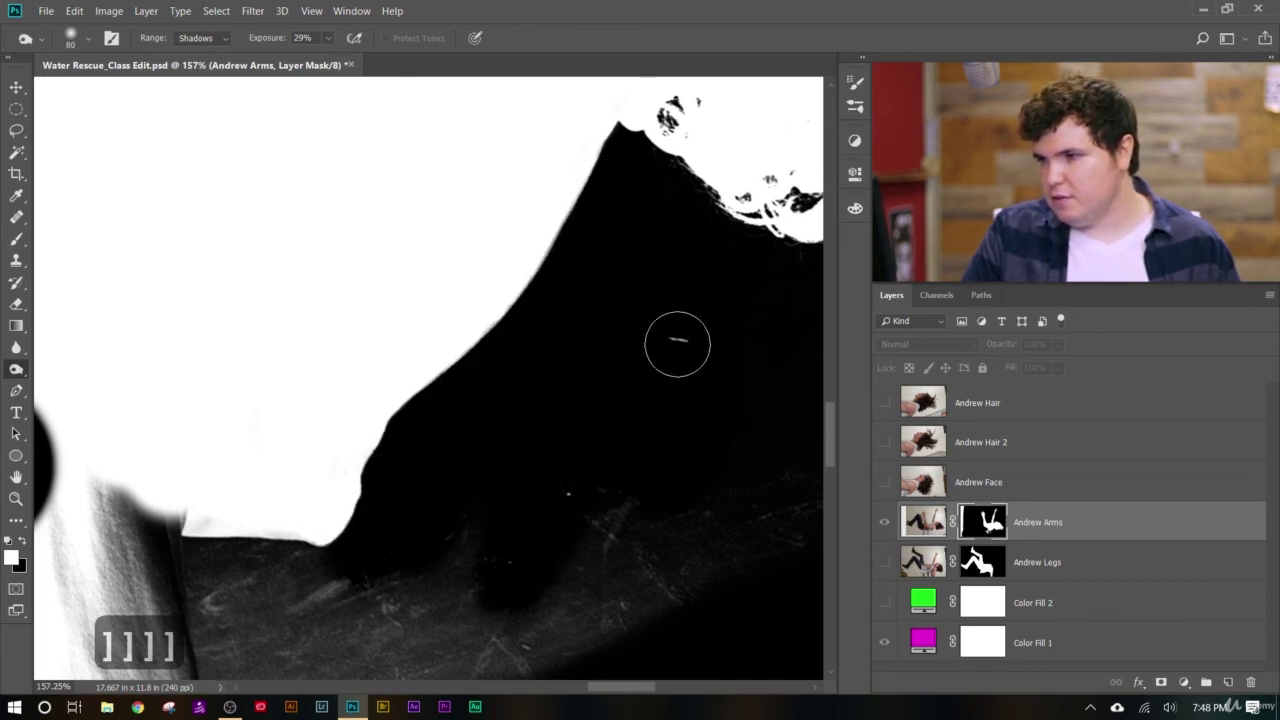
mouse_move(626, 534)
left_mouse_down()
mouse_move(497, 657)
mouse_move(483, 622)
mouse_move(681, 551)
mouse_move(702, 561)
mouse_move(799, 505)
mouse_move(769, 541)
mouse_move(451, 606)
mouse_move(285, 554)
mouse_move(190, 550)
mouse_move(299, 560)
mouse_move(231, 562)
mouse_move(448, 542)
mouse_move(288, 549)
mouse_move(196, 576)
mouse_move(284, 633)
mouse_move(218, 687)
mouse_move(202, 618)
mouse_move(355, 598)
mouse_move(367, 639)
mouse_move(457, 617)
mouse_move(489, 624)
mouse_move(373, 611)
mouse_move(575, 650)
mouse_move(365, 687)
left_mouse_up()
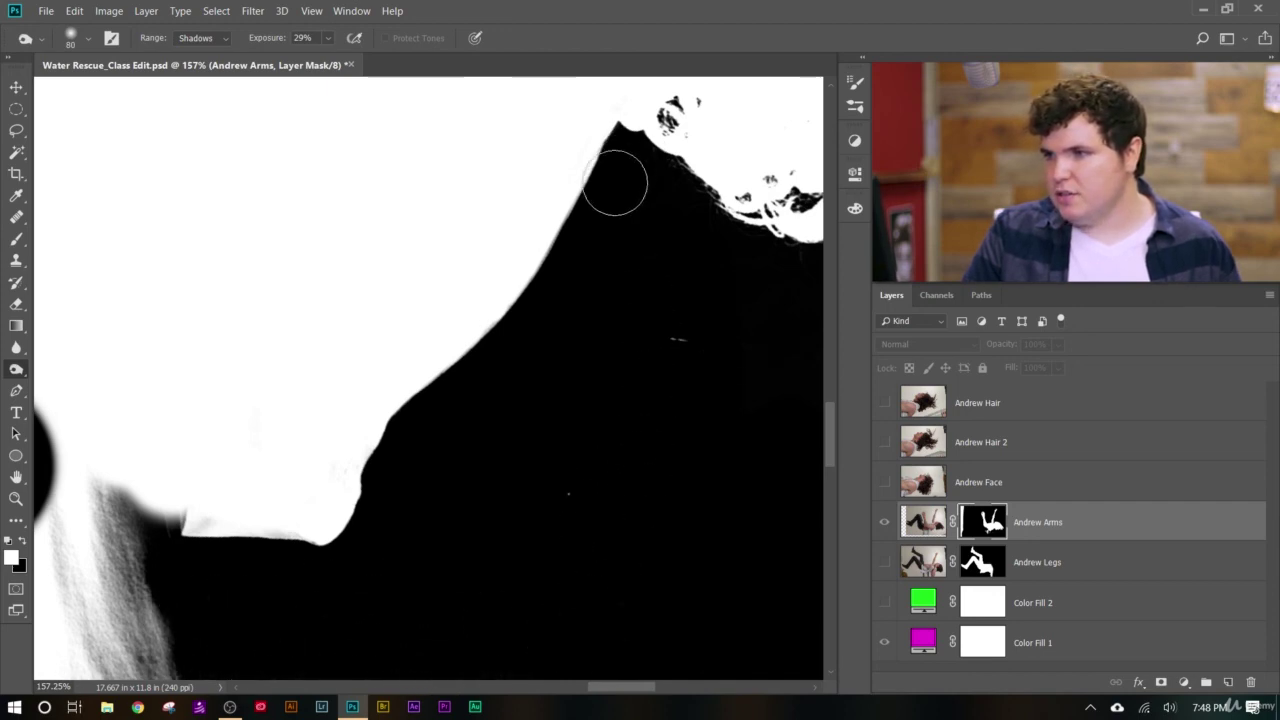
- Dodge the shirt's lower edge and sleeve tip on the mask to pure white, using an 80 px brush on Highlights
scroll(572, 424, "down", 5)
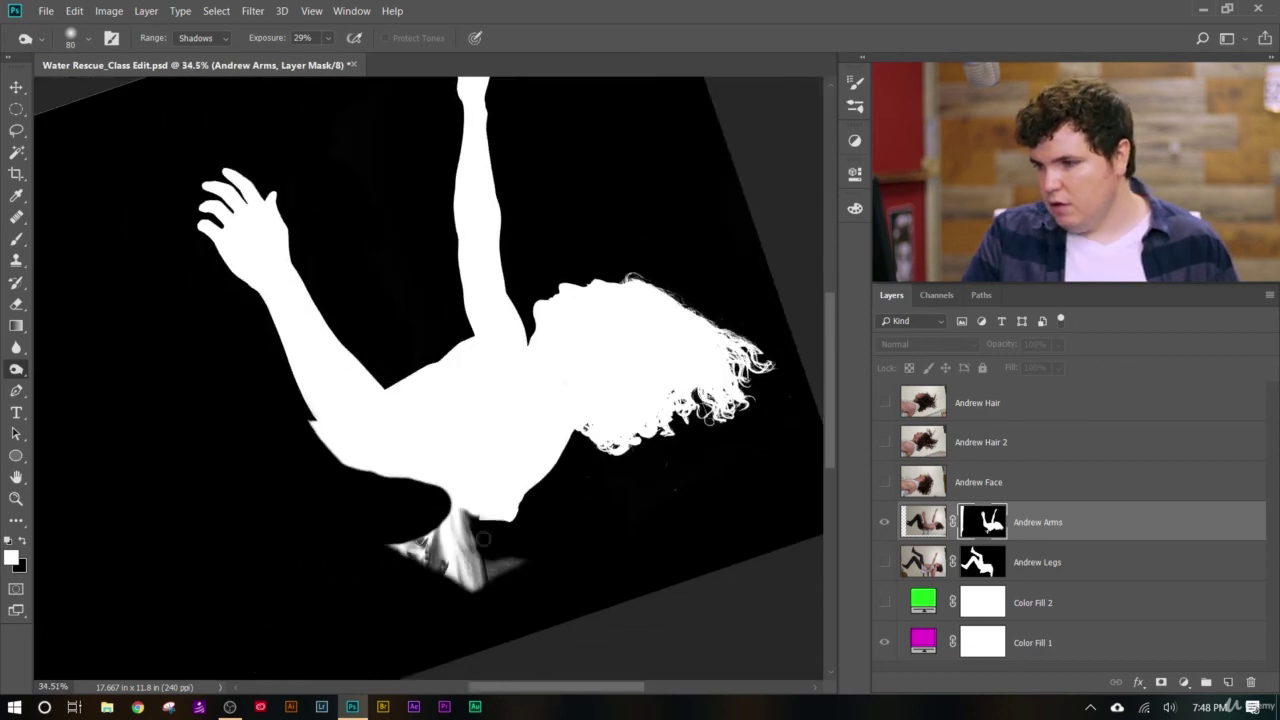
scroll(489, 483, "up", 5)
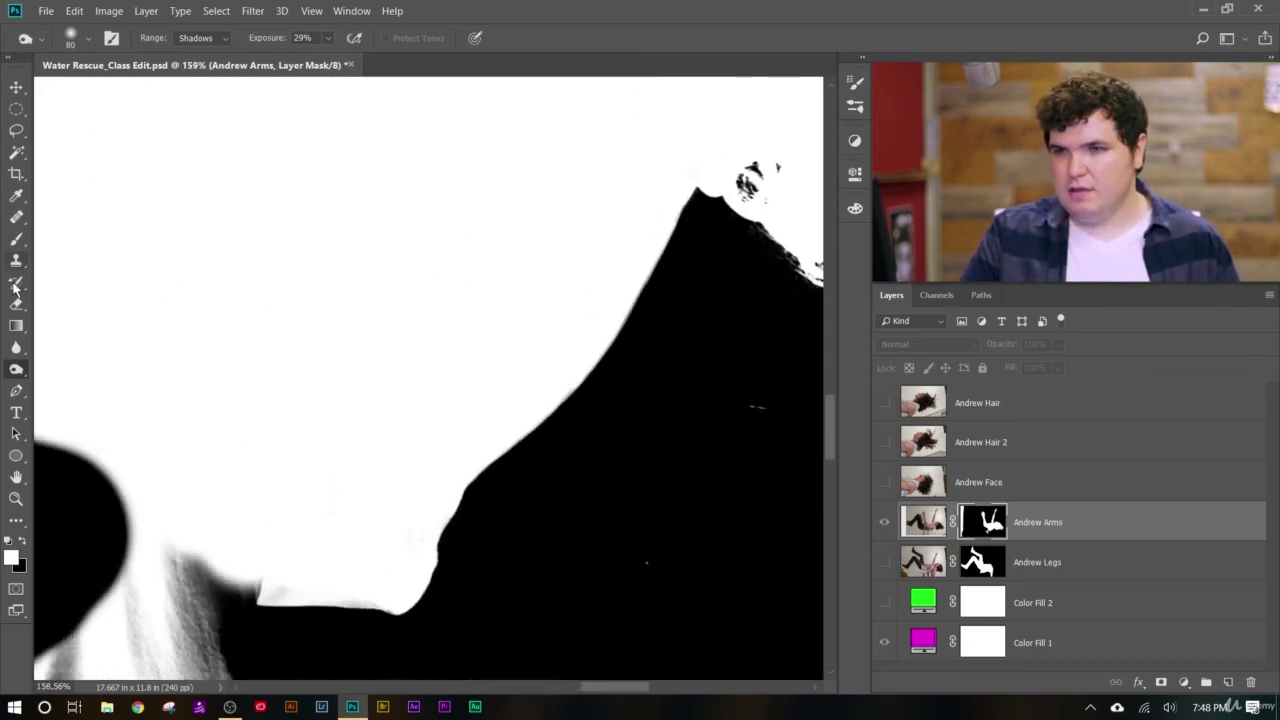
right_click(14, 371)
left_click(90, 366)
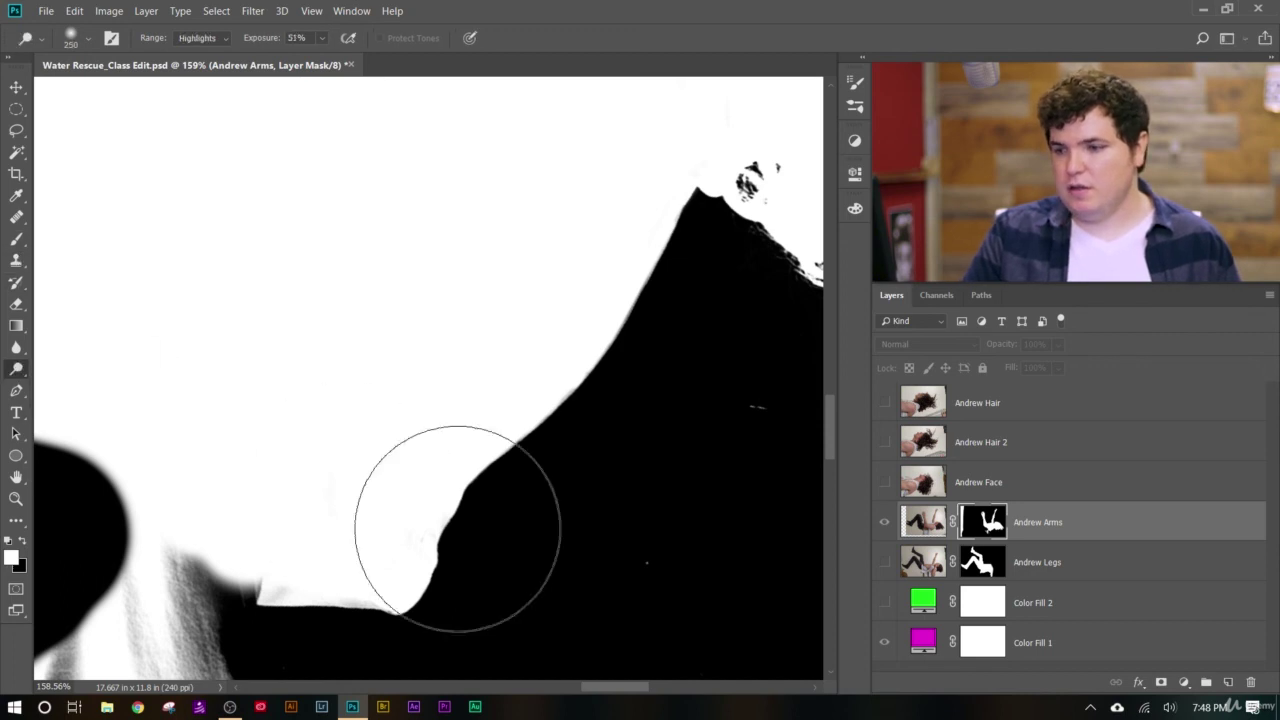
key("bracketleft")
key("bracketleft")
key("bracketleft")
key("bracketleft")
key("bracketleft")
key("bracketleft")
key("bracketleft")
mouse_move(337, 580)
left_mouse_down()
mouse_move(270, 584)
mouse_move(395, 613)
mouse_move(474, 474)
mouse_move(446, 512)
mouse_move(563, 402)
mouse_move(528, 409)
mouse_move(607, 326)
mouse_move(647, 253)
mouse_move(599, 356)
mouse_move(677, 200)
mouse_move(651, 268)
mouse_move(667, 173)
mouse_move(614, 310)
mouse_move(542, 410)
mouse_move(331, 613)
left_mouse_up()
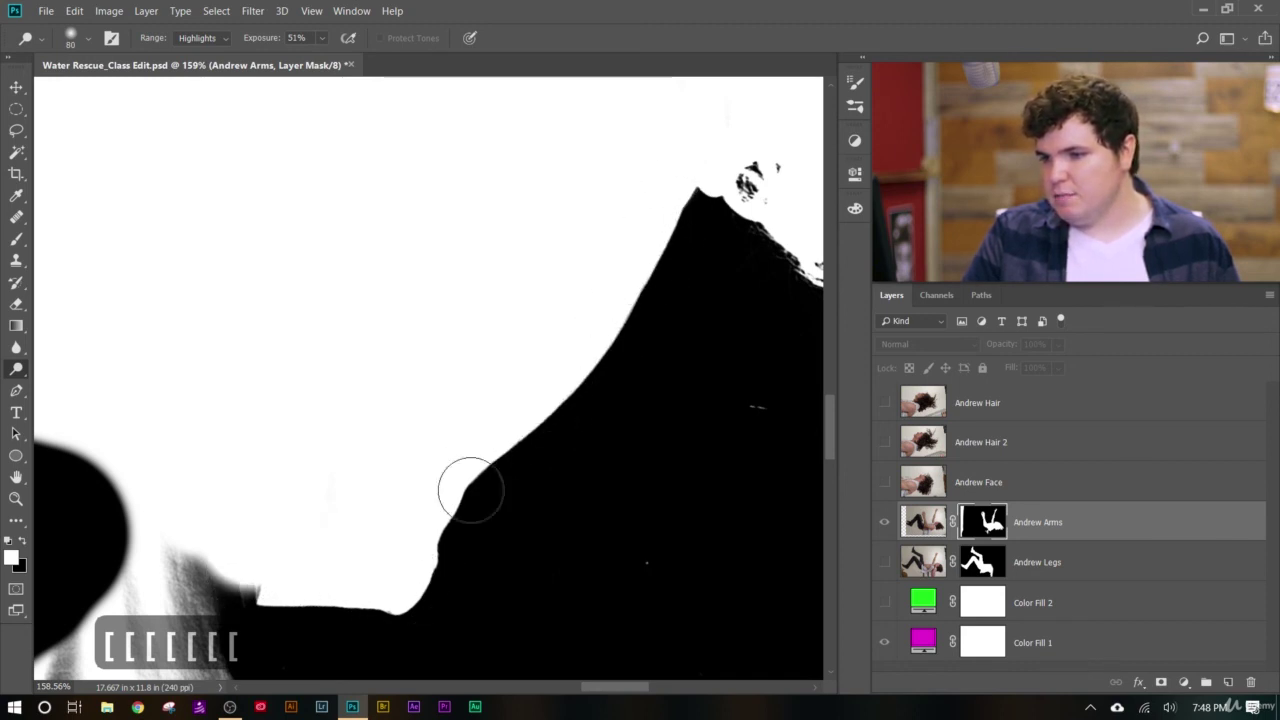
- Show the Andrew Arms image instead of its mask and reset the rotated canvas view to 0°
left_click(921, 519)
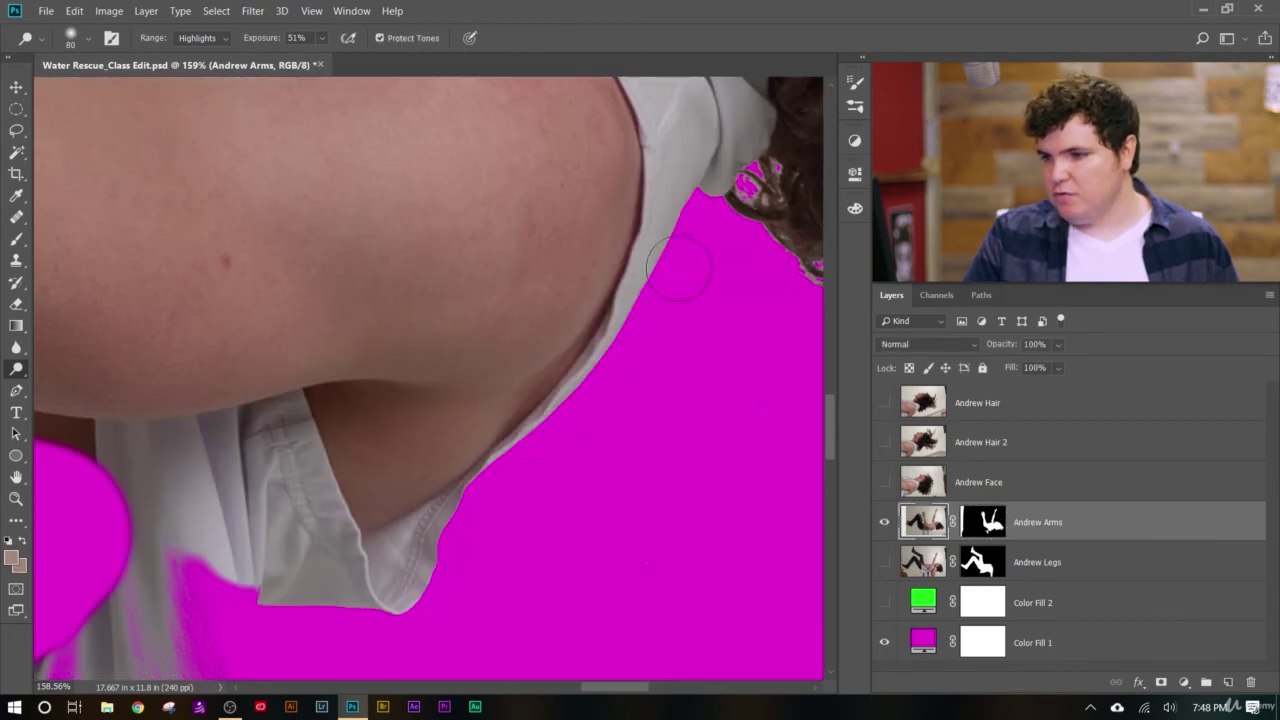
scroll(394, 487, "down", 6)
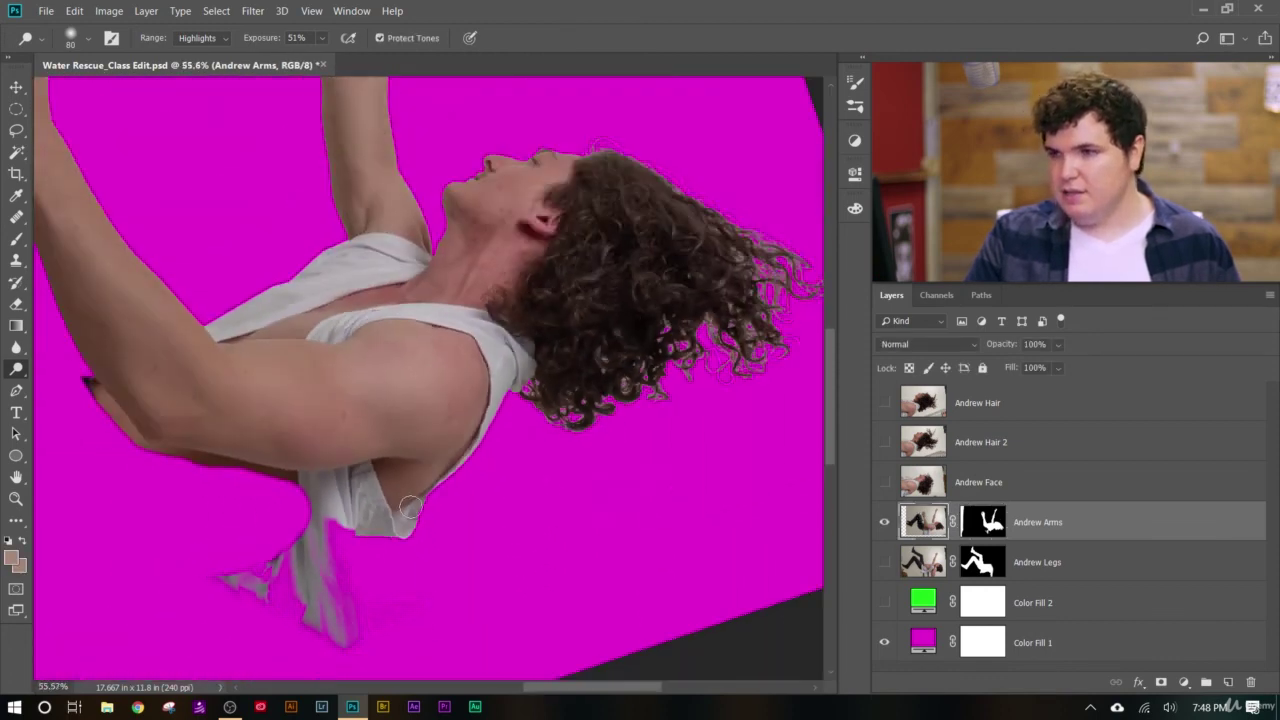
scroll(303, 455, "down", 1)
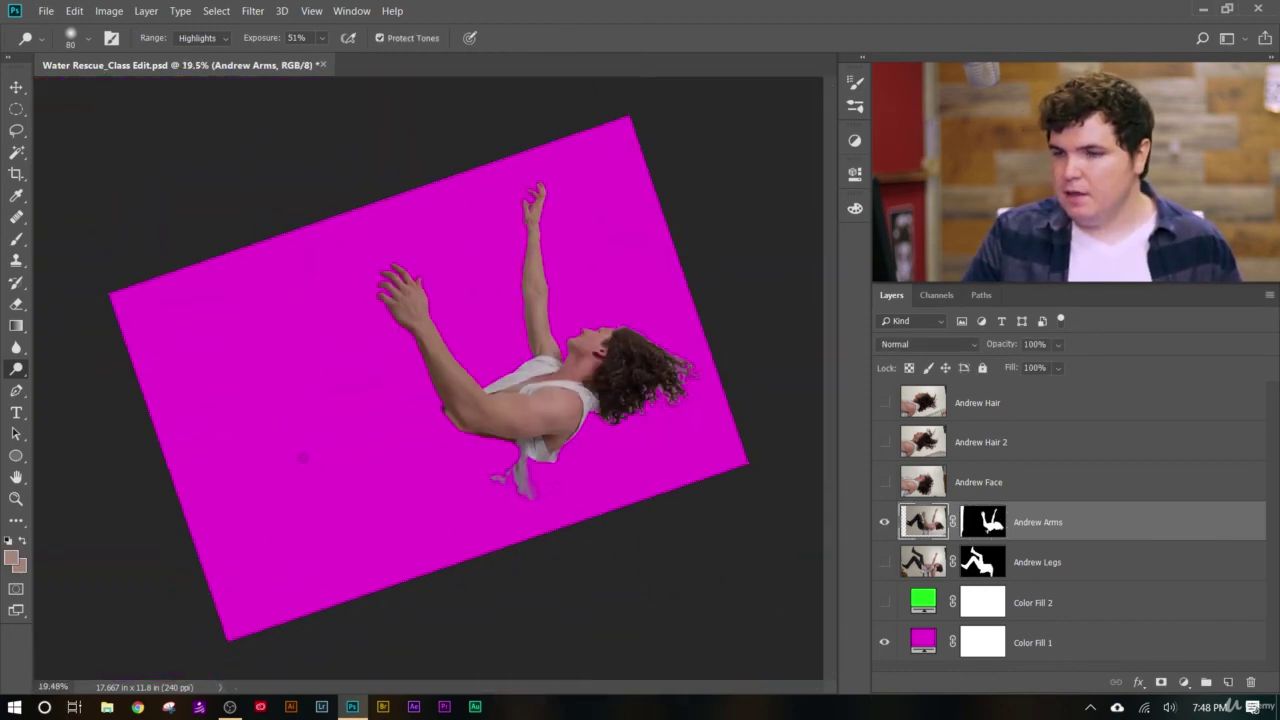
left_click_drag(17, 482, 60, 494)
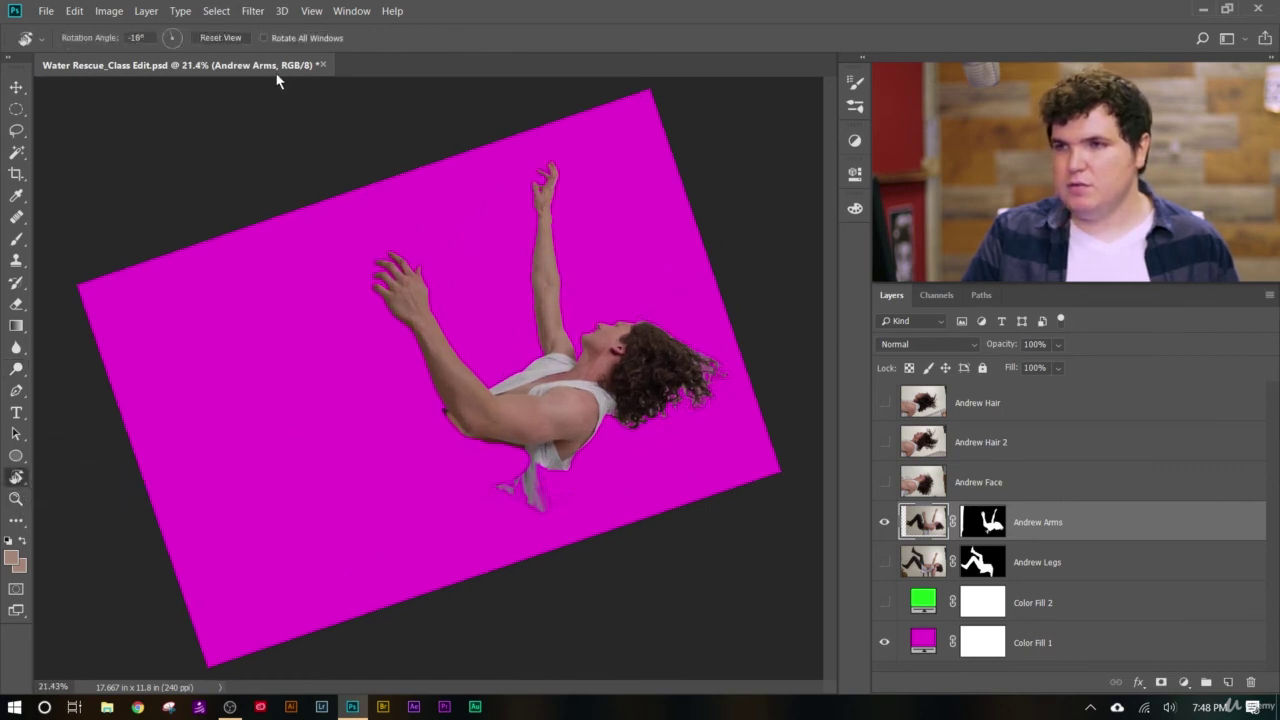
left_click(236, 40)
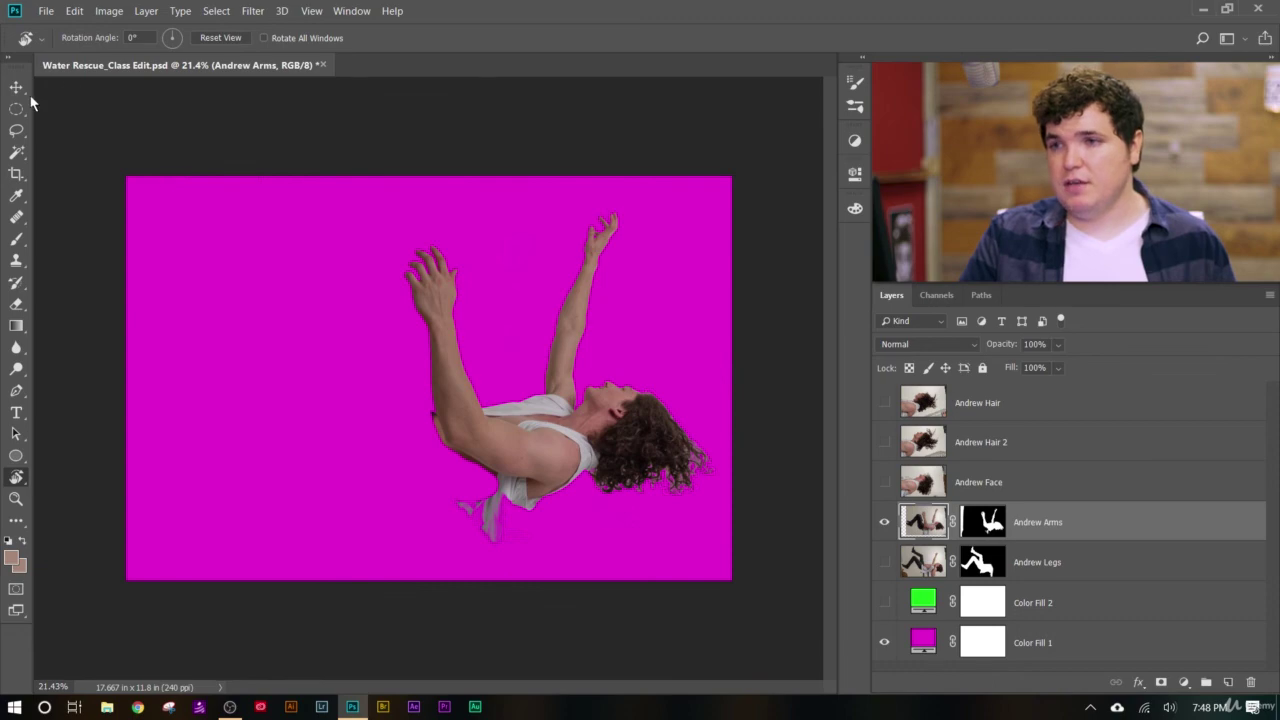
mouse_move(88, 38)
left_mouse_down()
mouse_move(70, 38)
mouse_move(90, 40)
left_mouse_up()
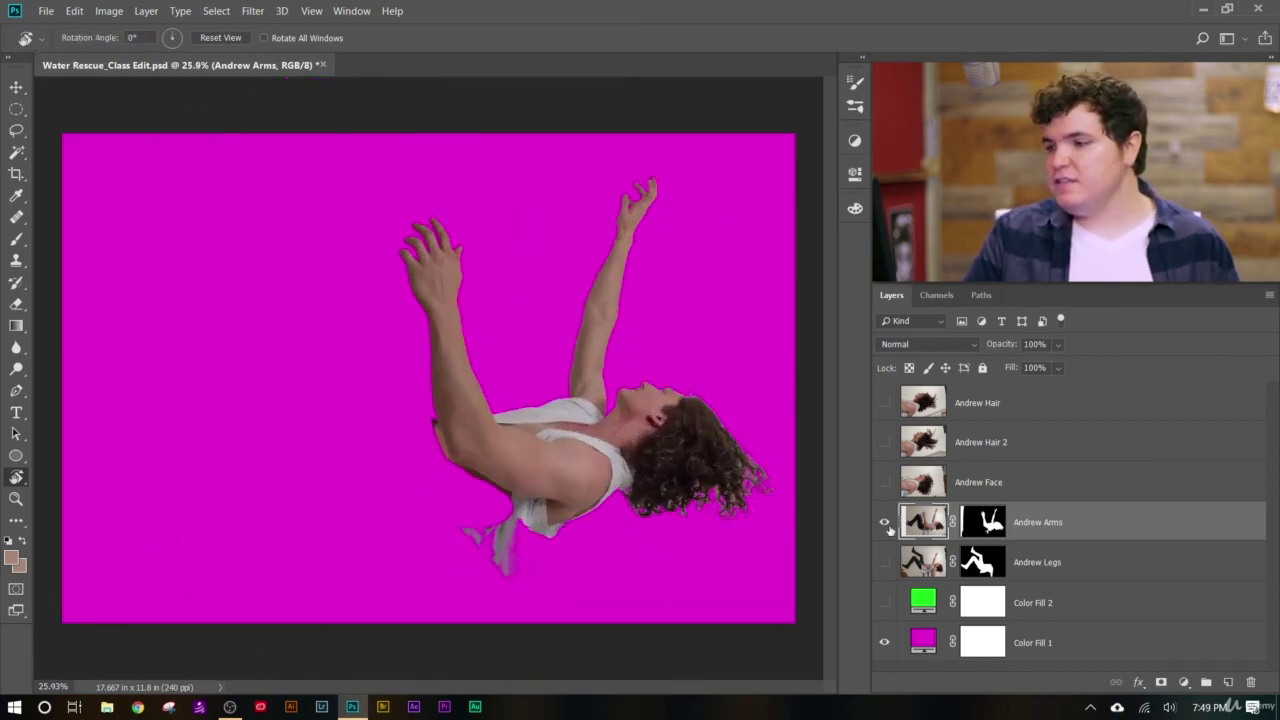
- Turn on the green Color Fill 2 layer and inspect the hair and body cutout edges against it
left_click(884, 603)
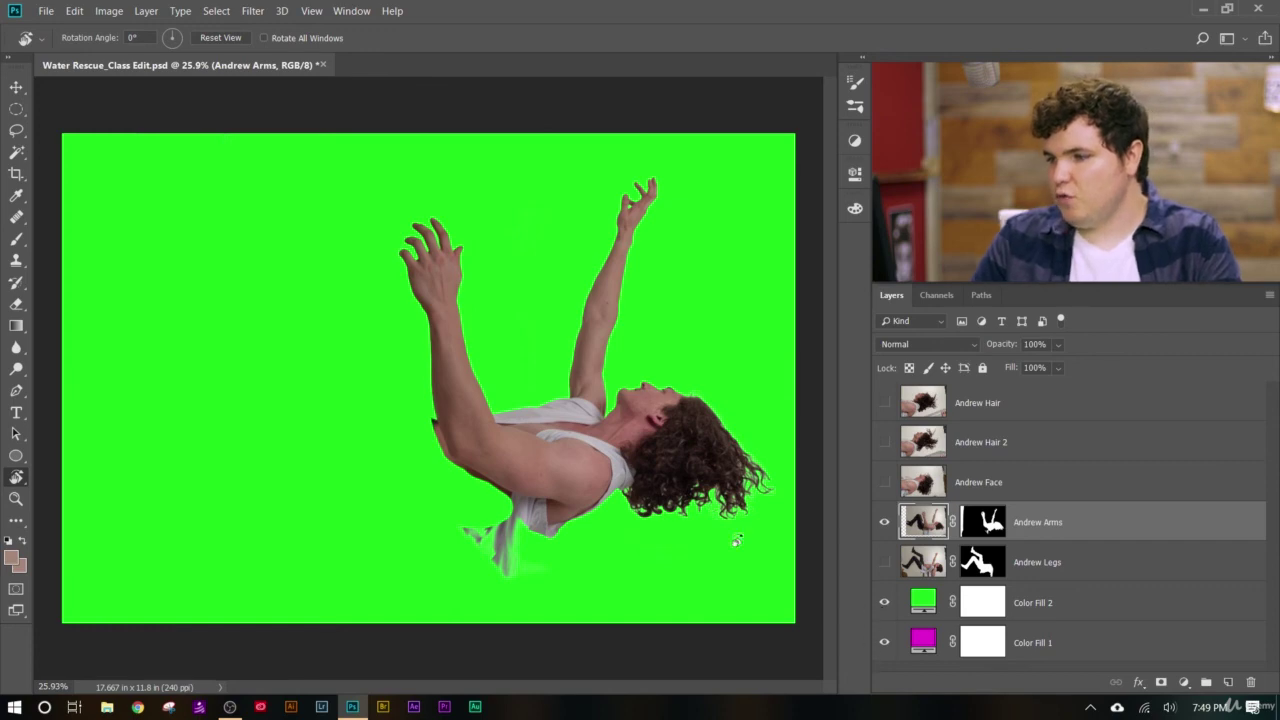
scroll(736, 541, "up", 15)
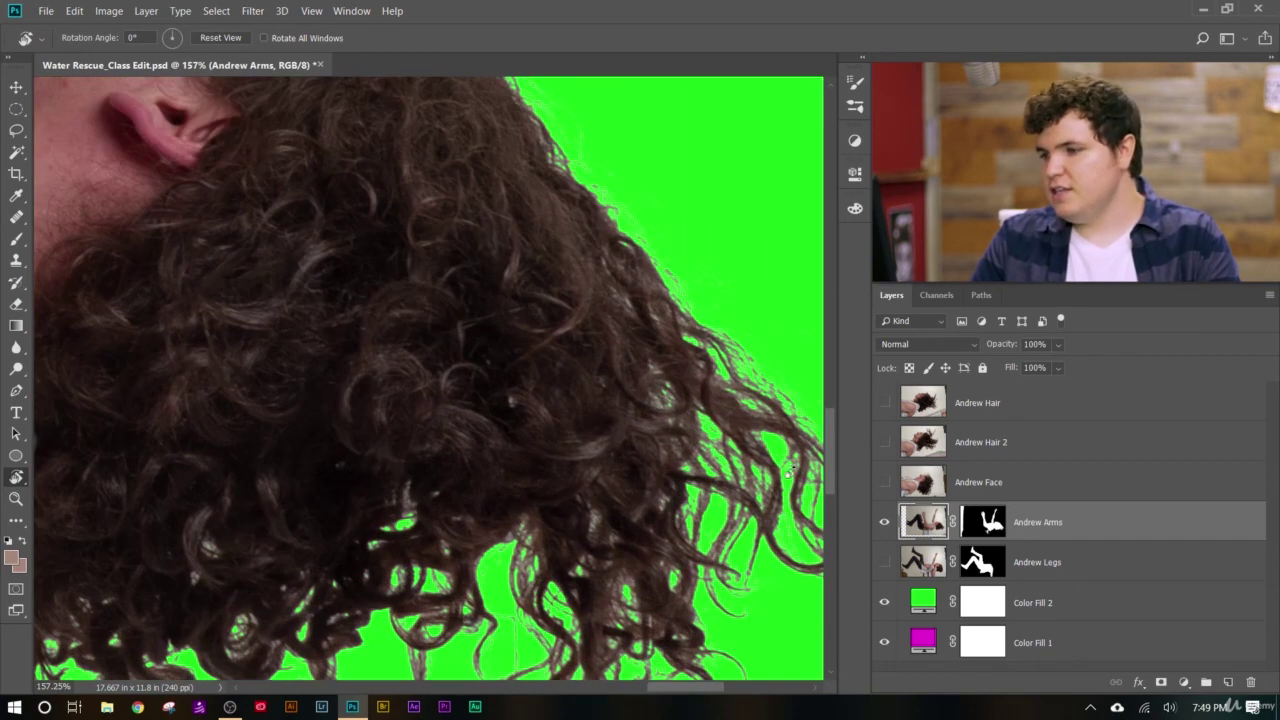
scroll(443, 567, "down", 12)
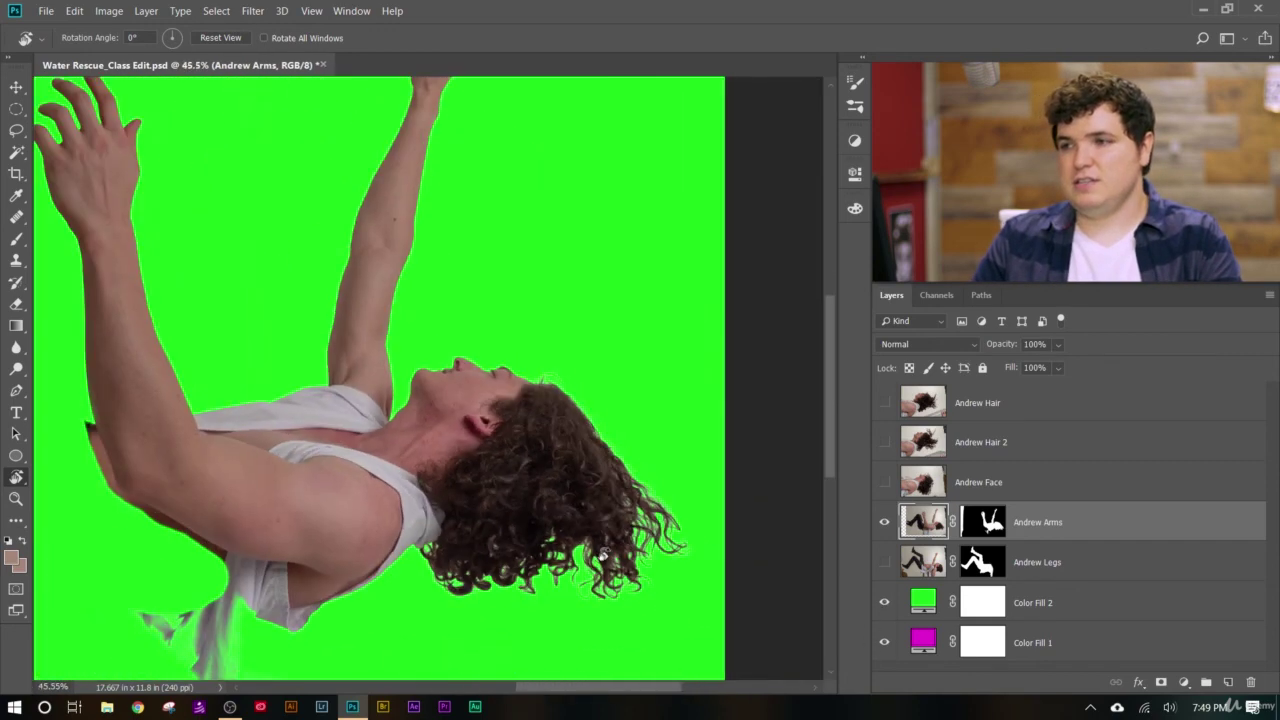